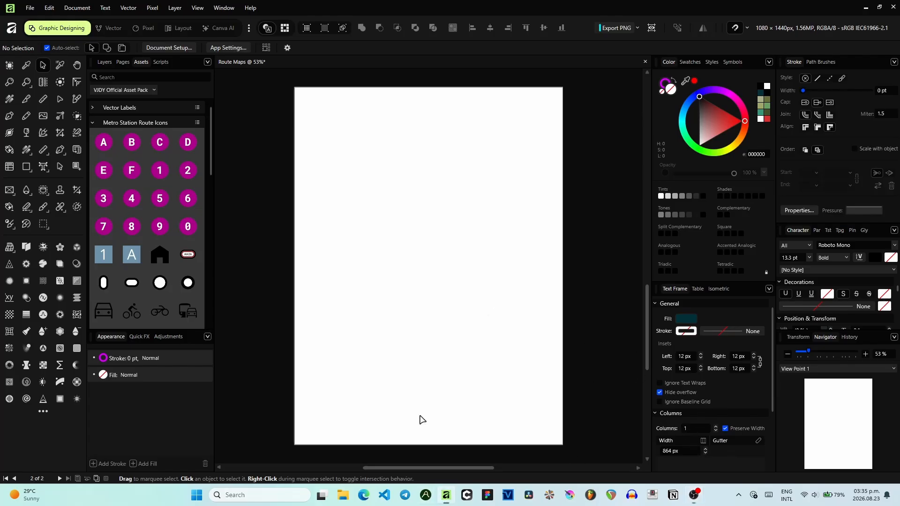
- Browse the Metro Station Route Icons in the asset pack
mouse_move(211, 171)
left_mouse_down()
mouse_move(219, 280)
mouse_move(199, 171)
left_mouse_up()
scroll(199, 172, "up", 5)
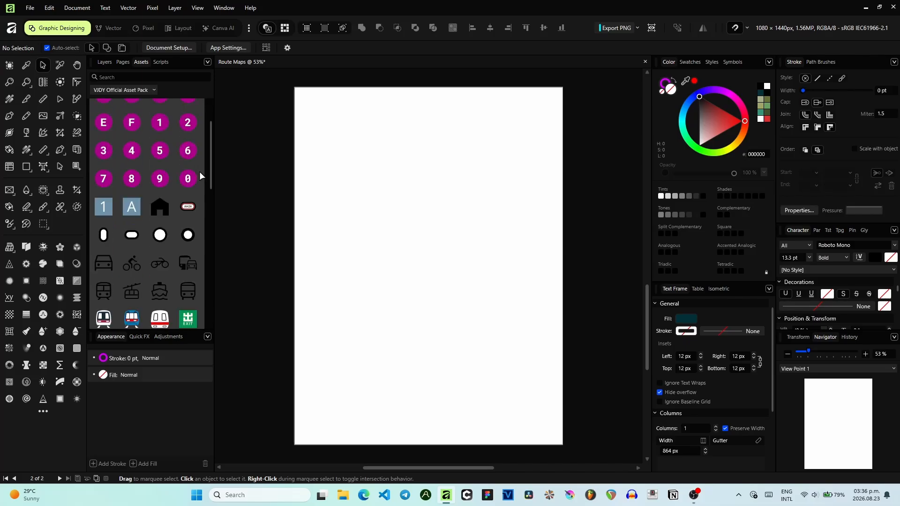
scroll(402, 190, "up", 3)
scroll(401, 190, "down", 4)
scroll(402, 190, "up", 1)
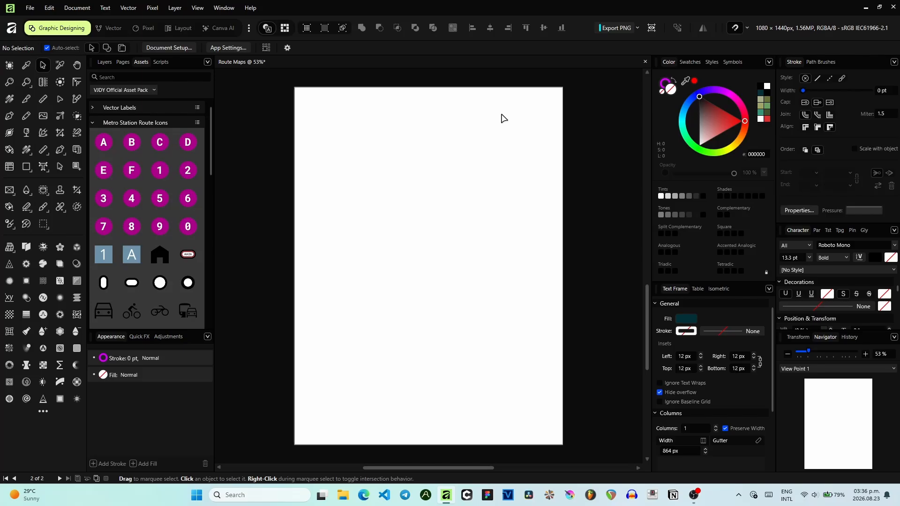
scroll(117, 211, "down", 5)
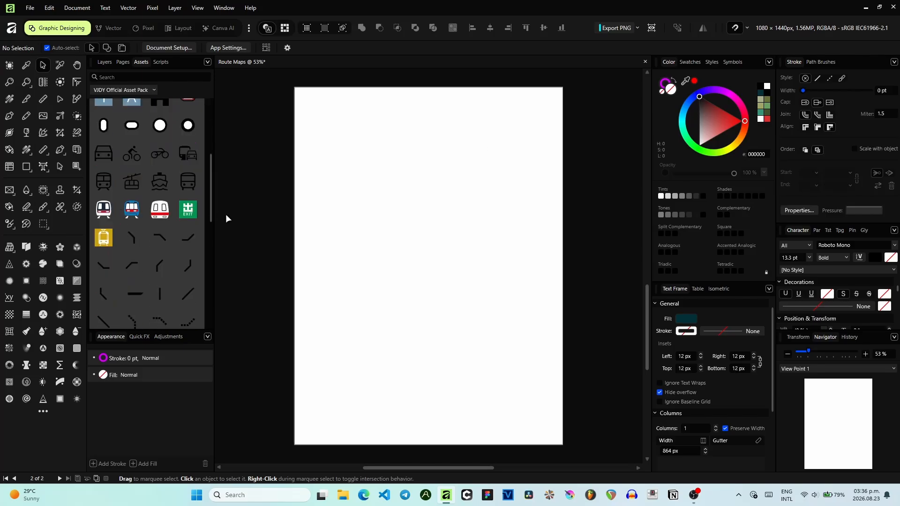
- Widen the Assets panel so more icons fit per row
left_click_drag(211, 213, 268, 221)
left_click_drag(121, 337, 100, 362)
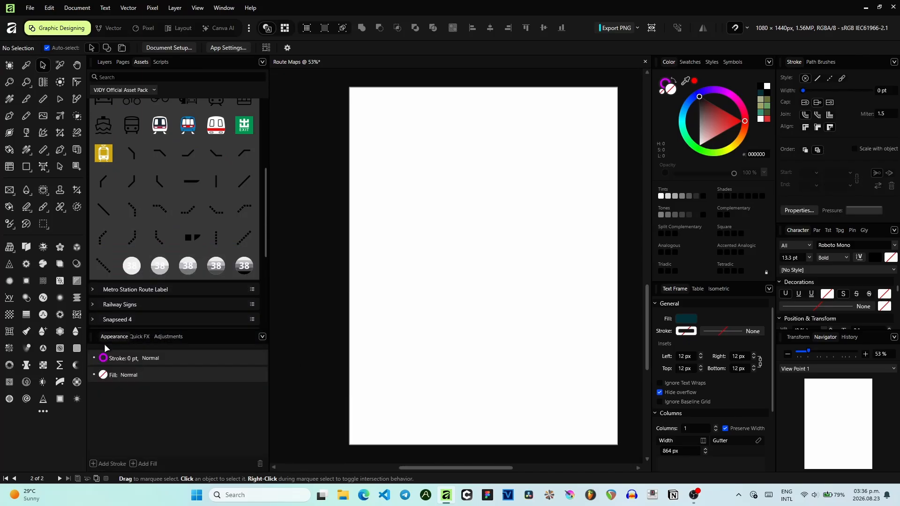
- Scroll through the metro route icons and the other asset categories
scroll(213, 97, "up", 4)
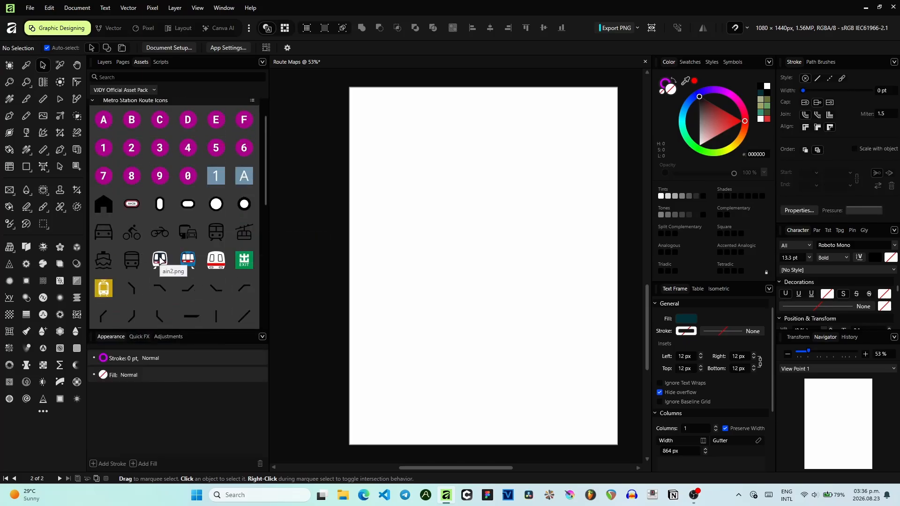
scroll(159, 259, "down", 5)
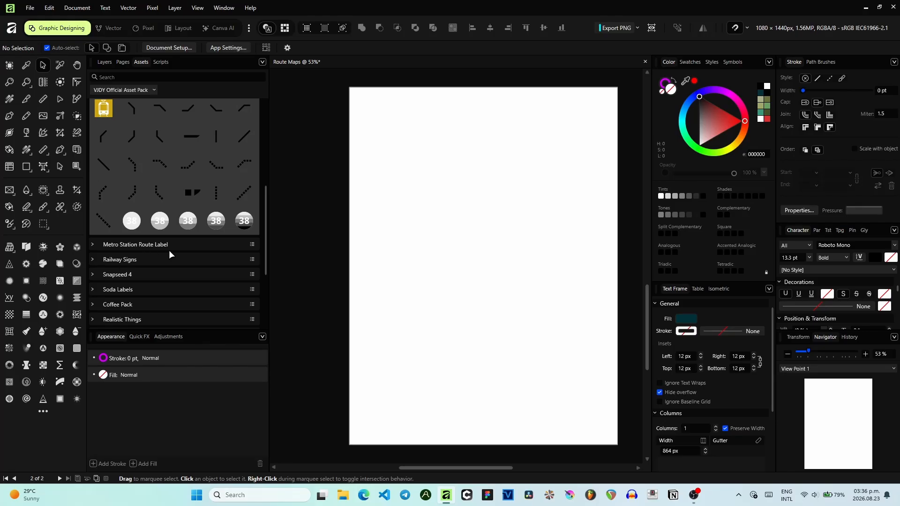
scroll(182, 243, "up", 3)
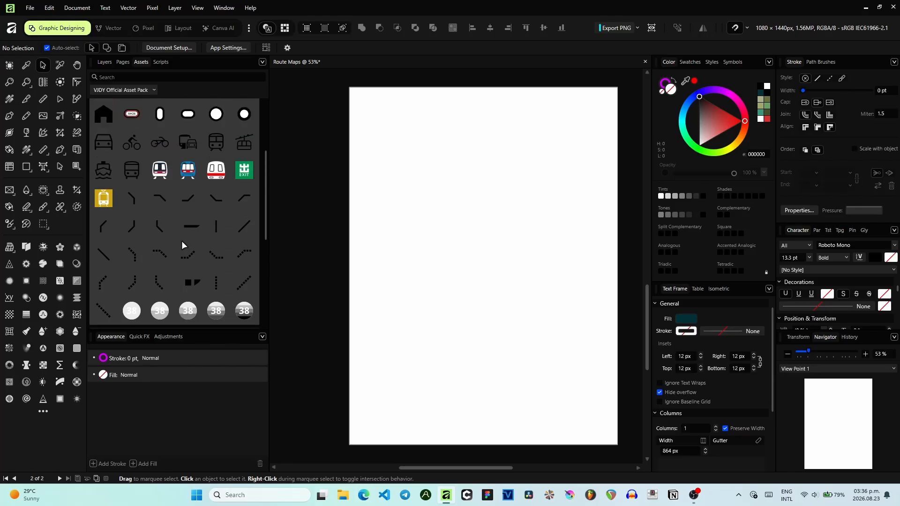
scroll(186, 234, "up", 4)
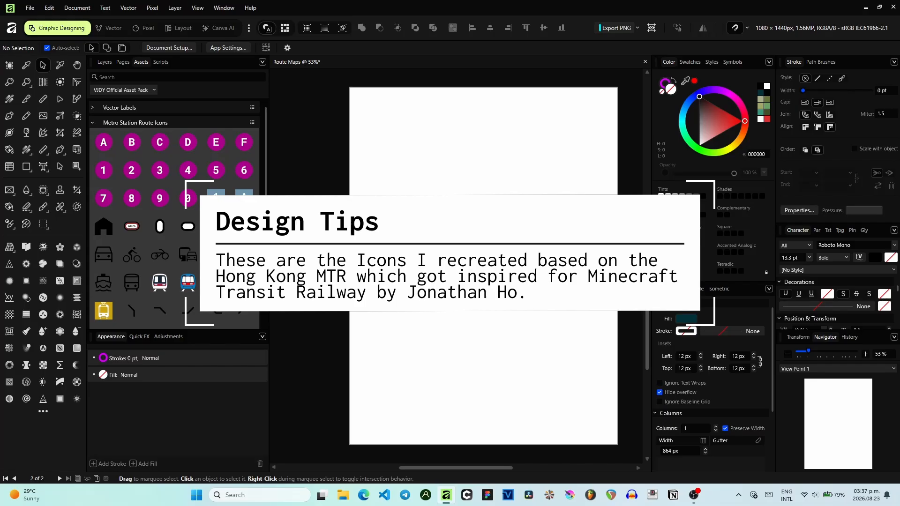
scroll(234, 239, "down", 1)
scroll(286, 241, "down", 4)
scroll(256, 242, "down", 2)
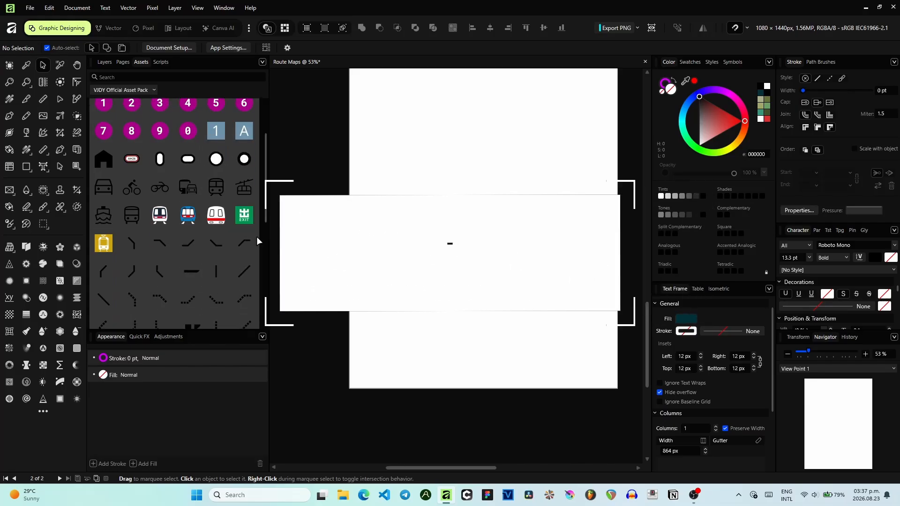
scroll(257, 237, "down", 2)
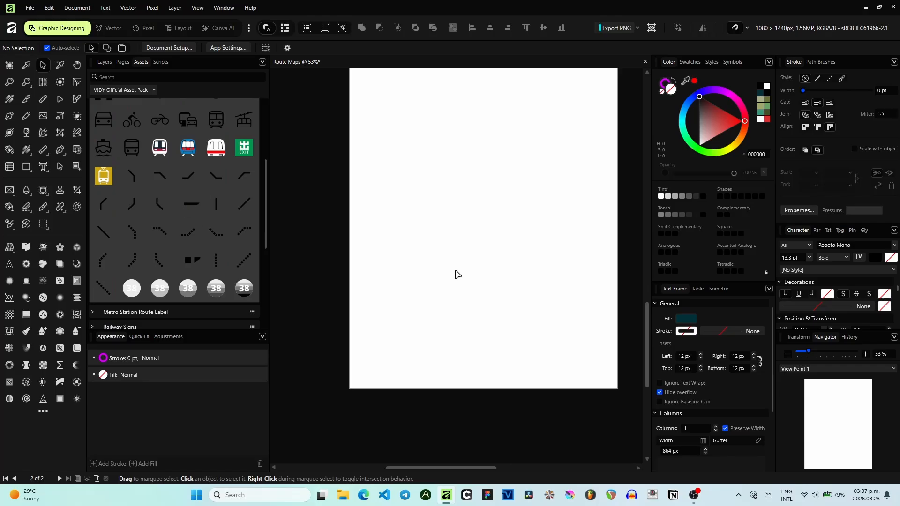
scroll(458, 274, "up", 3)
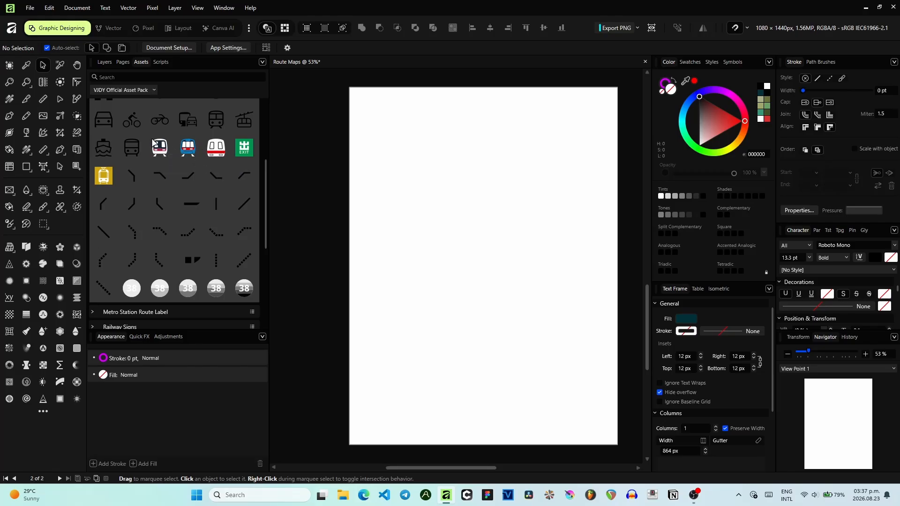
scroll(198, 148, "down", 5)
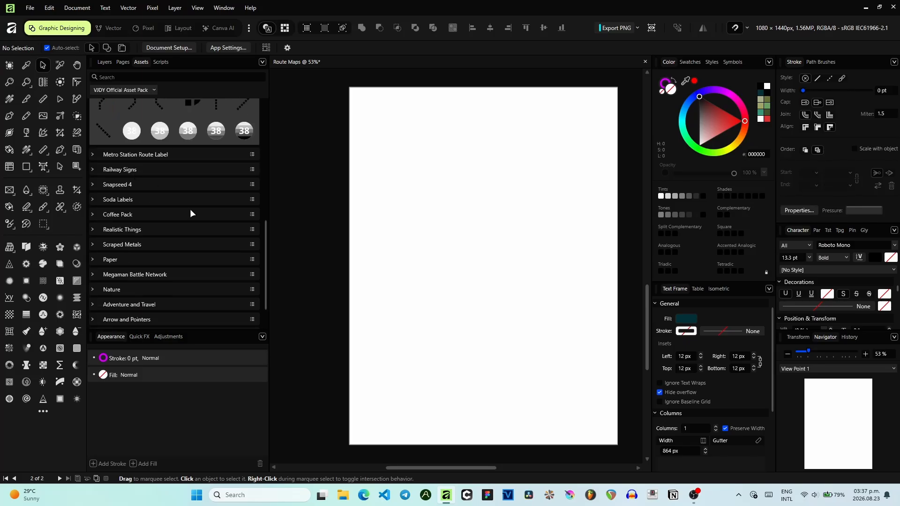
- Expand the Railway Signs category, browse its icons, then collapse it and return to the top
left_click(129, 171)
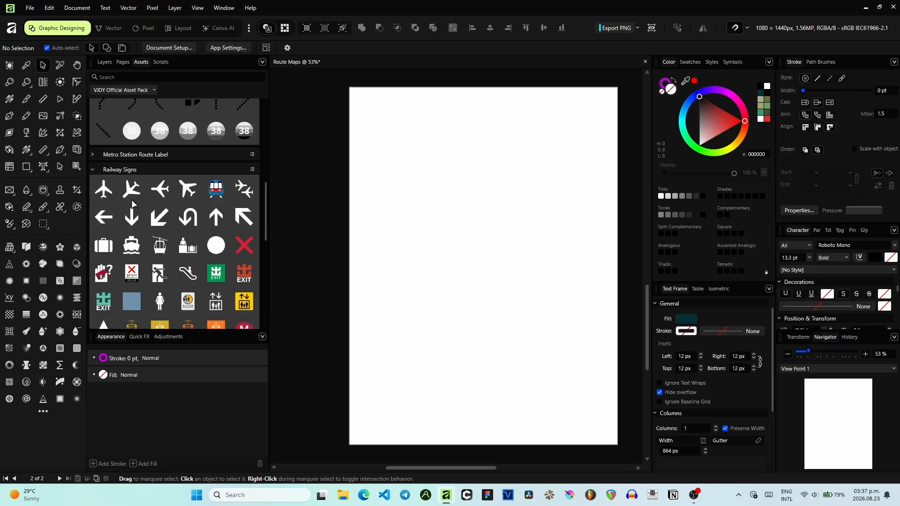
scroll(169, 204, "down", 4)
scroll(231, 215, "up", 3)
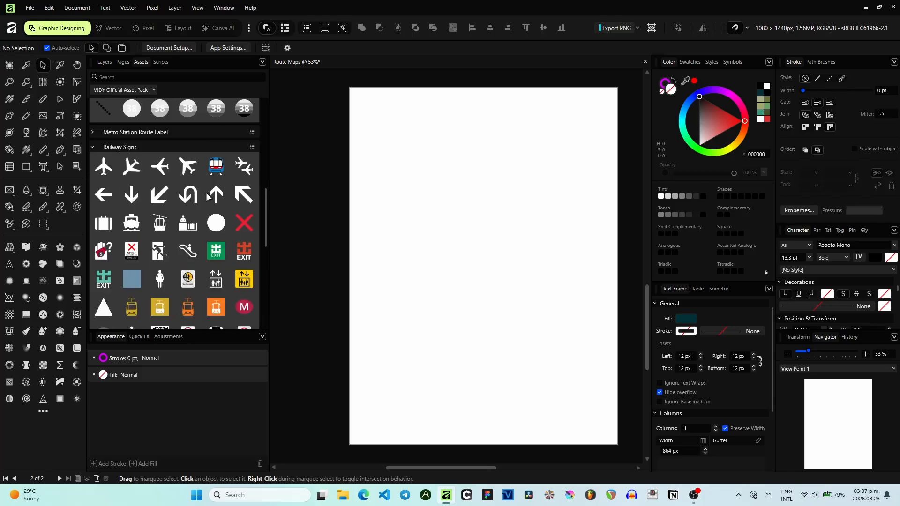
scroll(229, 201, "down", 4)
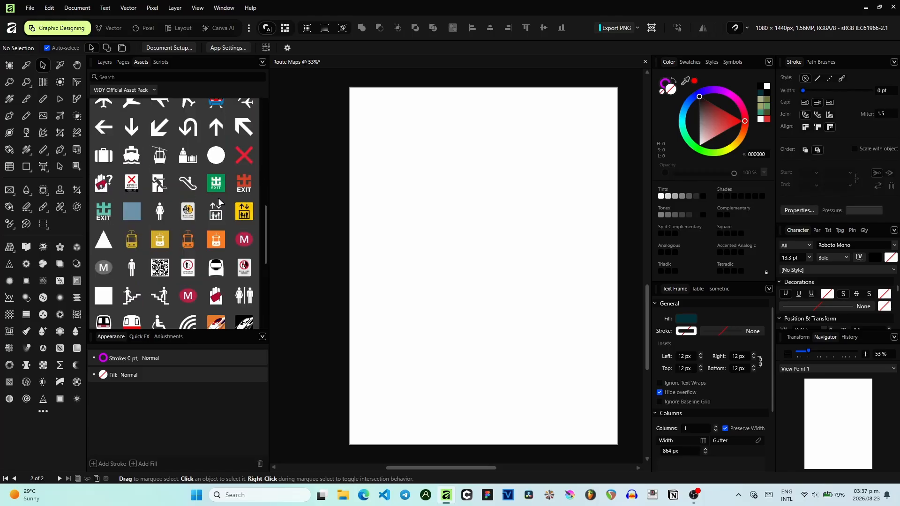
scroll(119, 129, "up", 3)
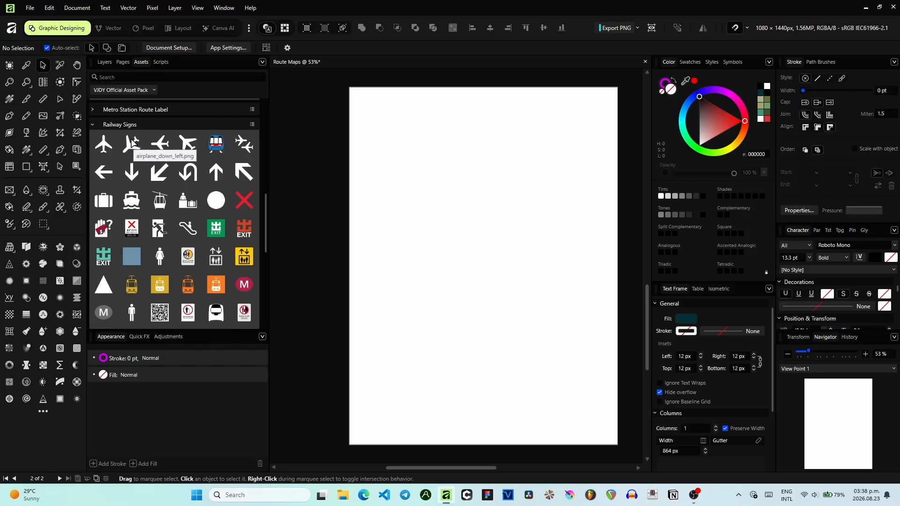
left_click(92, 124)
scroll(188, 181, "up", 6)
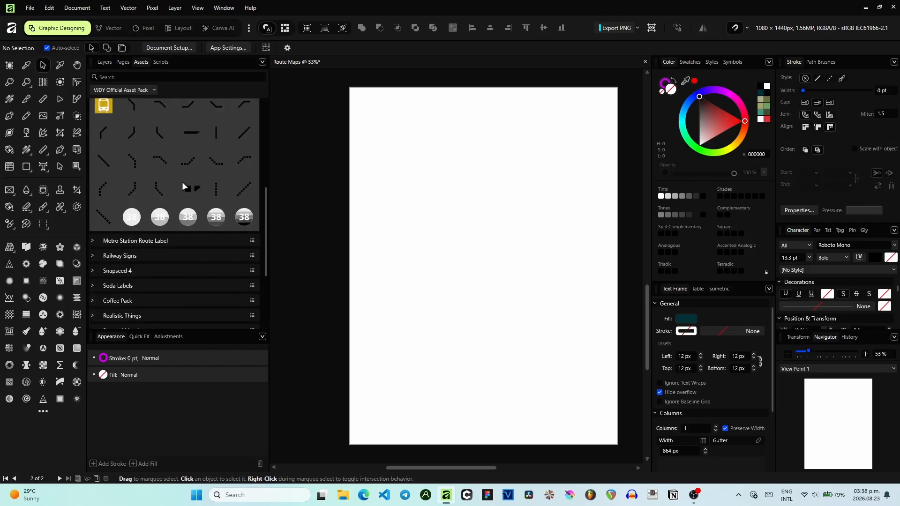
scroll(188, 182, "up", 6)
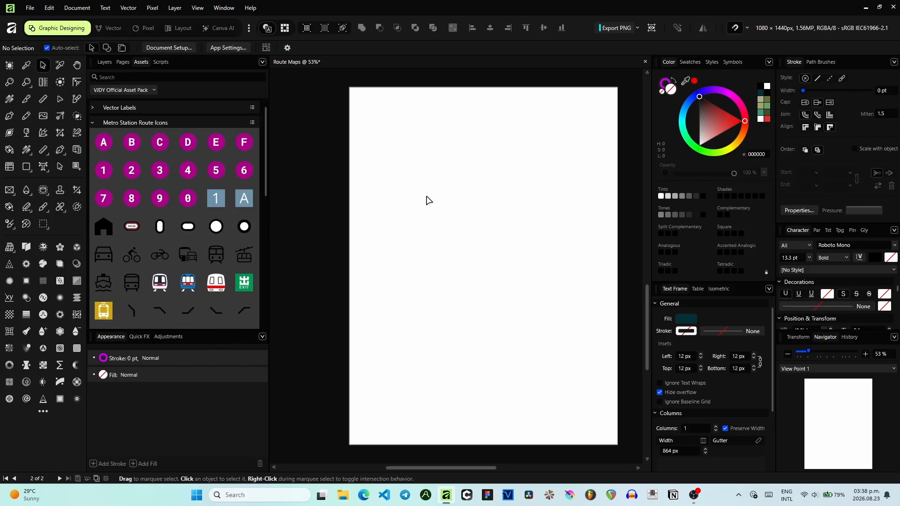
scroll(434, 183, "up", 5)
- Examine the finished route map on the first page at different zoom levels, then return to the blank page
scroll(436, 168, "up", 5)
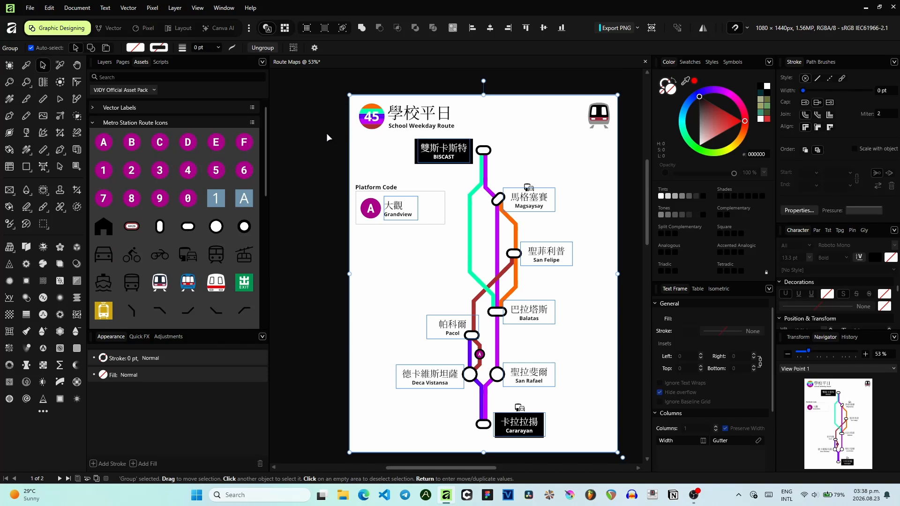
scroll(438, 120, "up", 3)
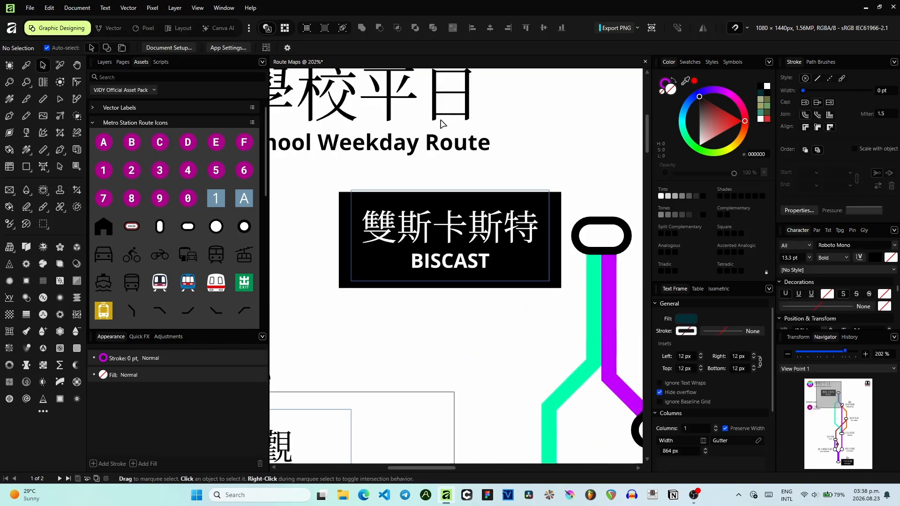
scroll(441, 123, "down", 3)
scroll(450, 140, "down", 5)
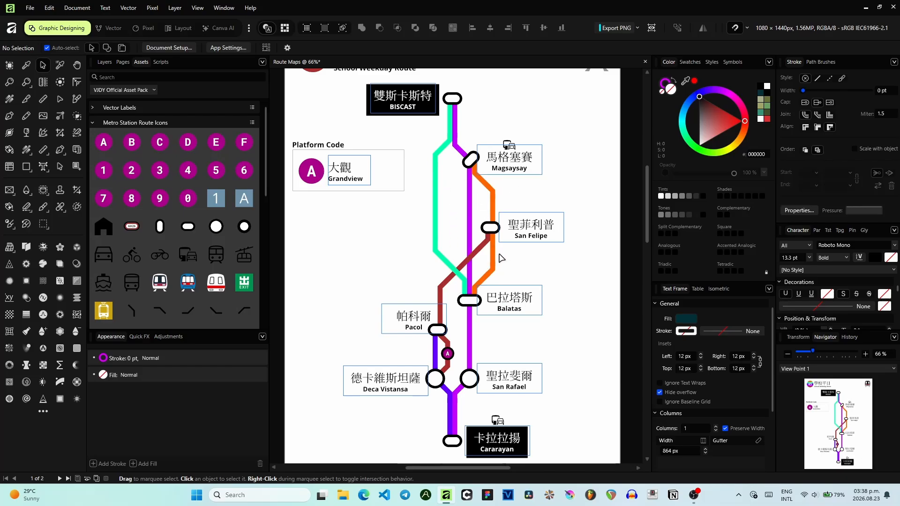
scroll(565, 177, "down", 1)
scroll(518, 293, "up", 4)
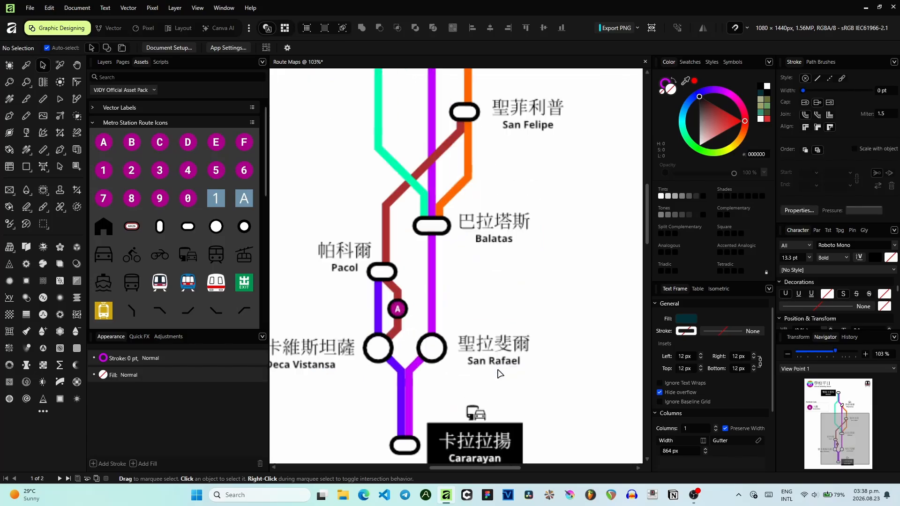
scroll(481, 418, "down", 3)
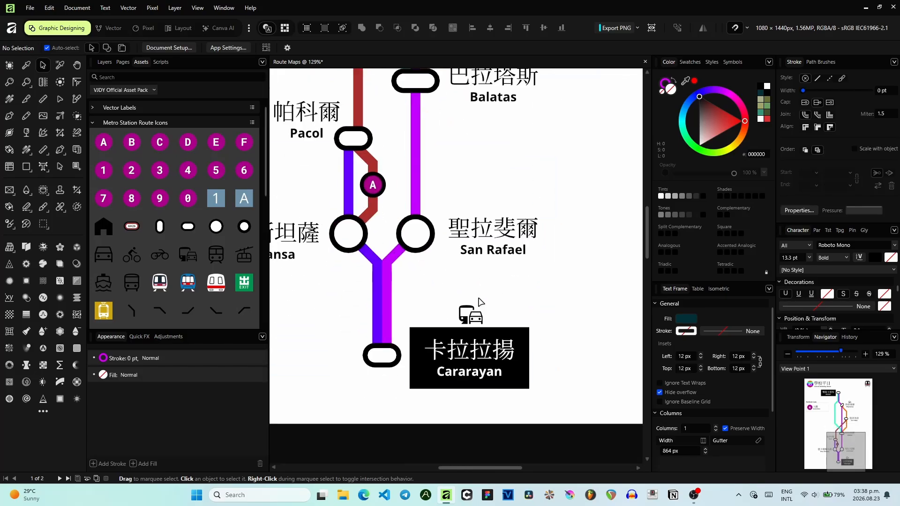
mouse_move(847, 455)
left_mouse_down()
mouse_move(831, 450)
mouse_move(841, 449)
mouse_move(826, 418)
mouse_move(841, 403)
mouse_move(843, 451)
left_mouse_up()
scroll(472, 340, "down", 4)
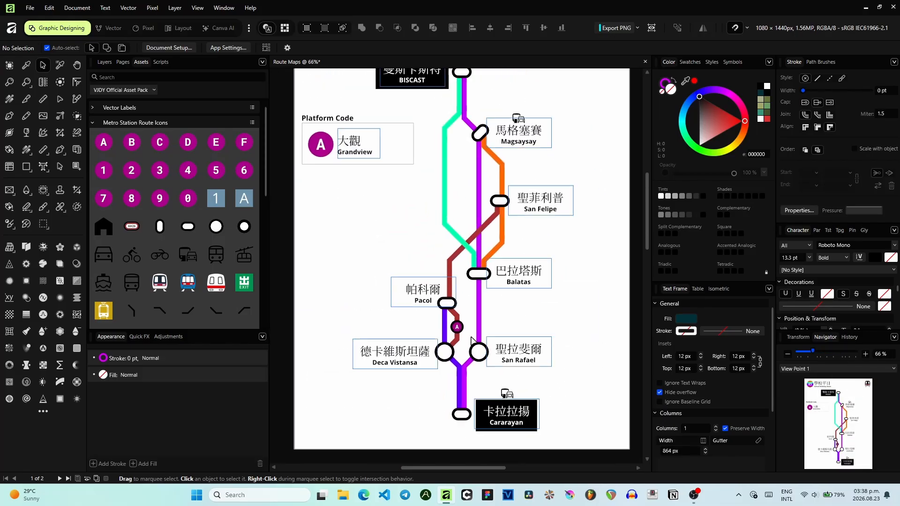
scroll(472, 341, "down", 2)
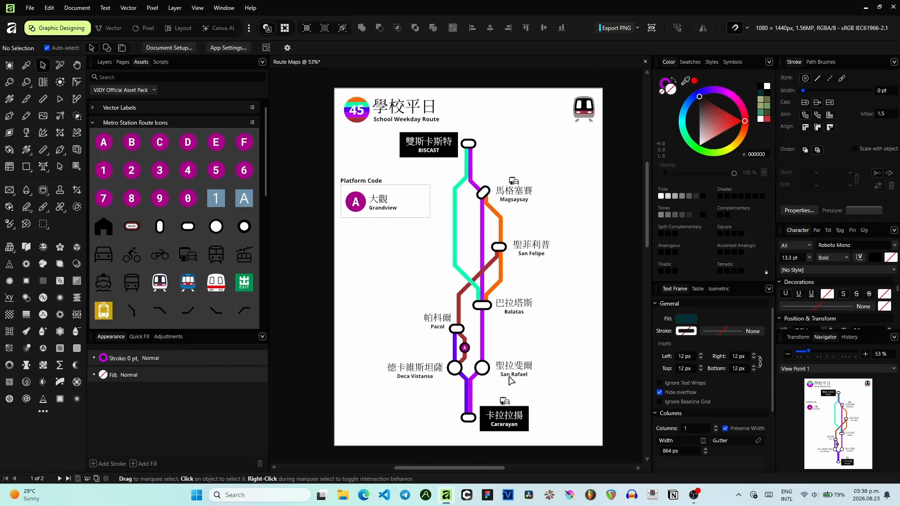
scroll(511, 380, "down", 4)
scroll(511, 381, "down", 6)
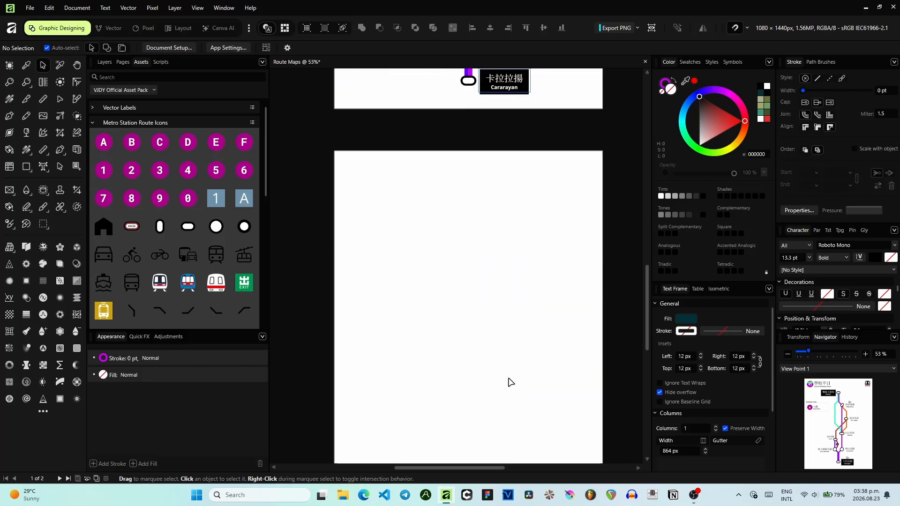
scroll(511, 382, "up", 1)
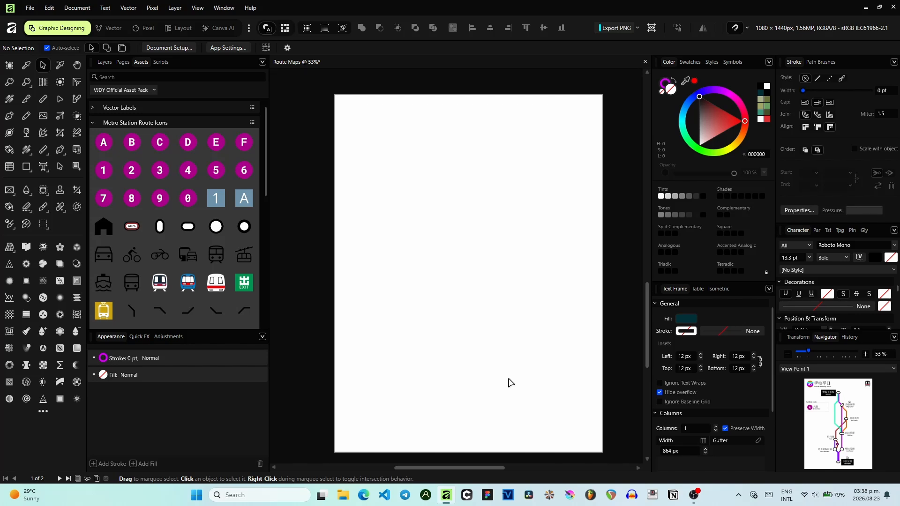
- Switch to the web browser, maximize it, and open Google Maps by searching for maps
left_click(364, 495)
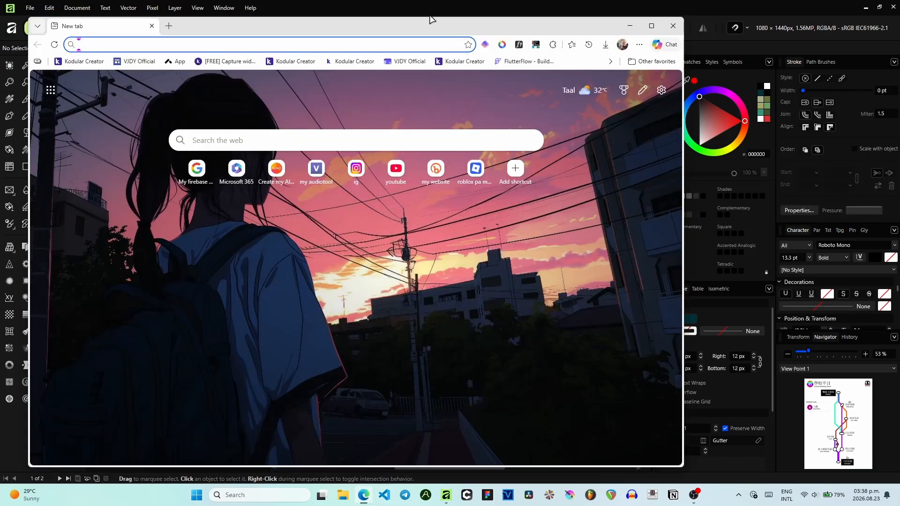
double_click(430, 18)
left_click(431, 29)
type("maps")
key("Return")
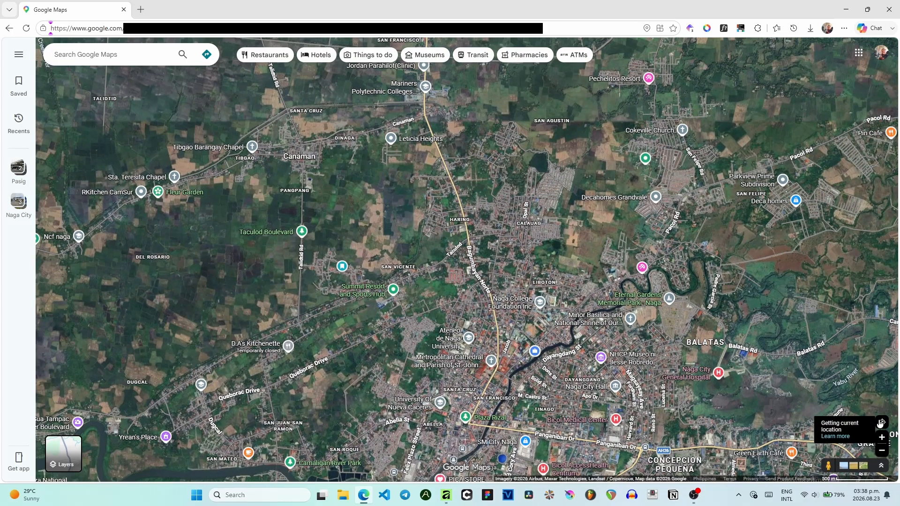
- Explore the satellite map of the Naga City area to plan the route's stations
left_click_drag(435, 242, 464, 223)
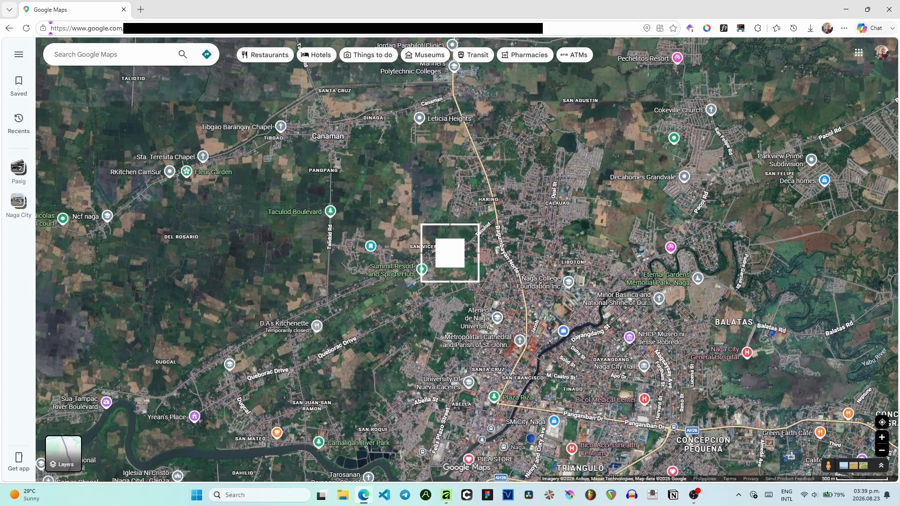
left_click(805, 492)
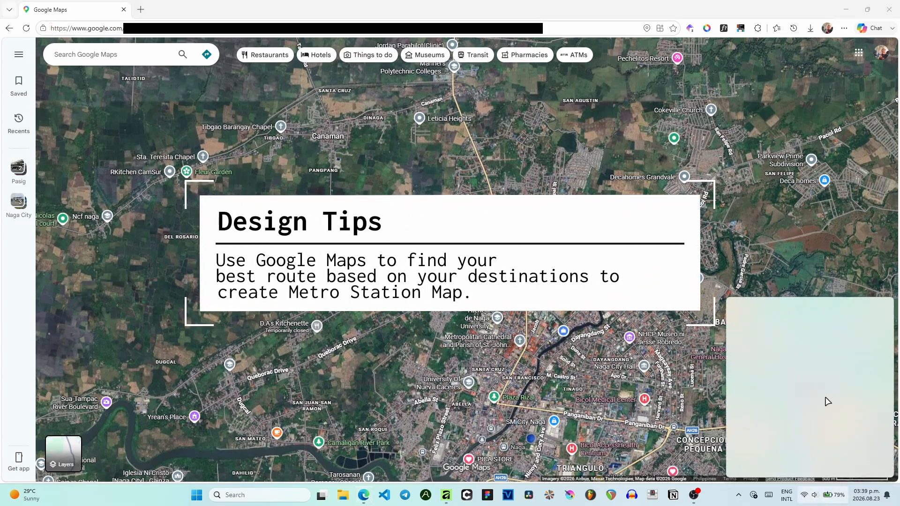
scroll(828, 365, "down", 1)
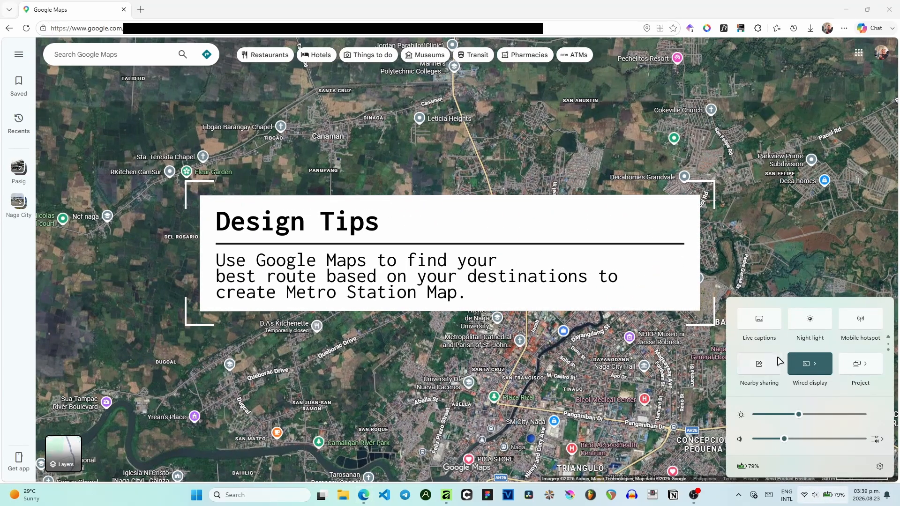
scroll(802, 351, "up", 1)
scroll(848, 368, "down", 1)
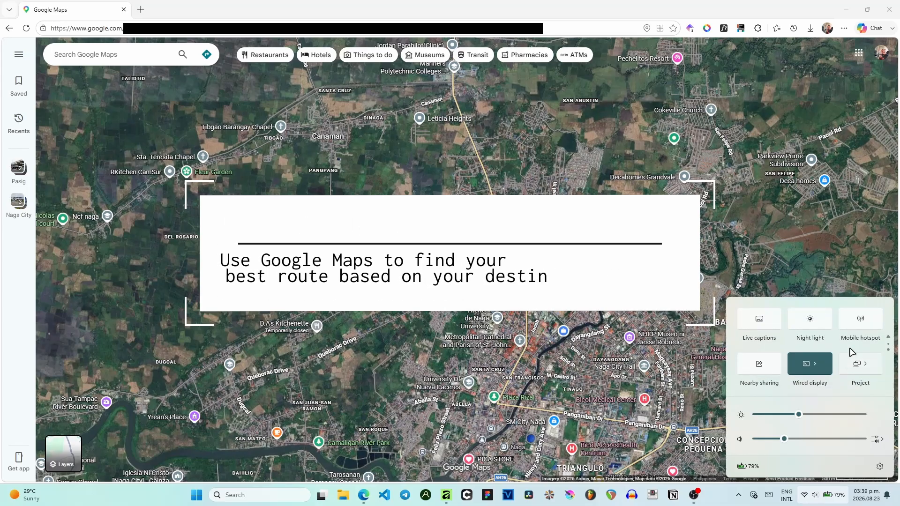
left_click(767, 231)
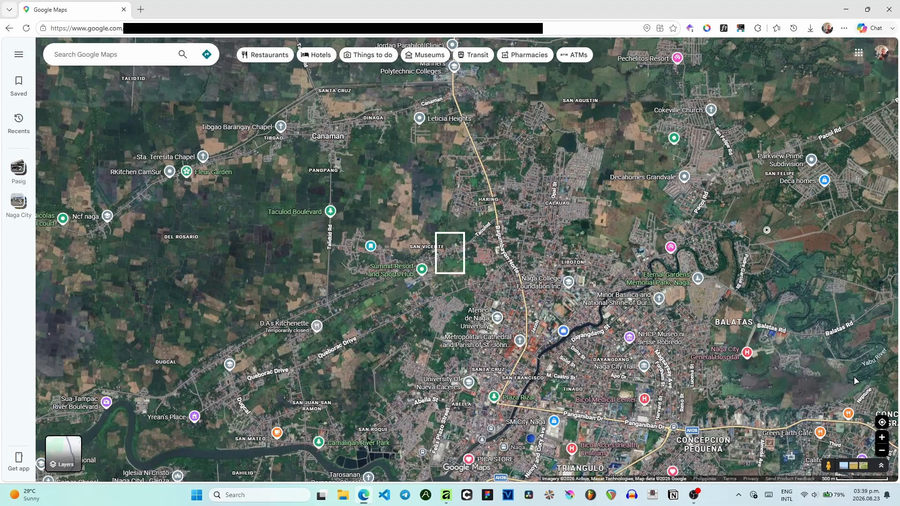
left_click(882, 422)
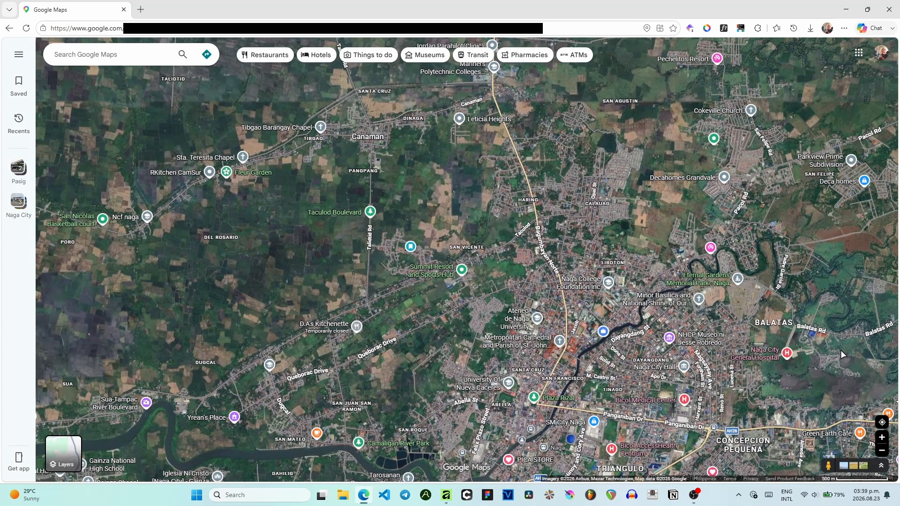
- Examine the Panganiban Drive corridor and the Balatas and Concepcion areas on the satellite map for station locations
scroll(412, 197, "down", 3)
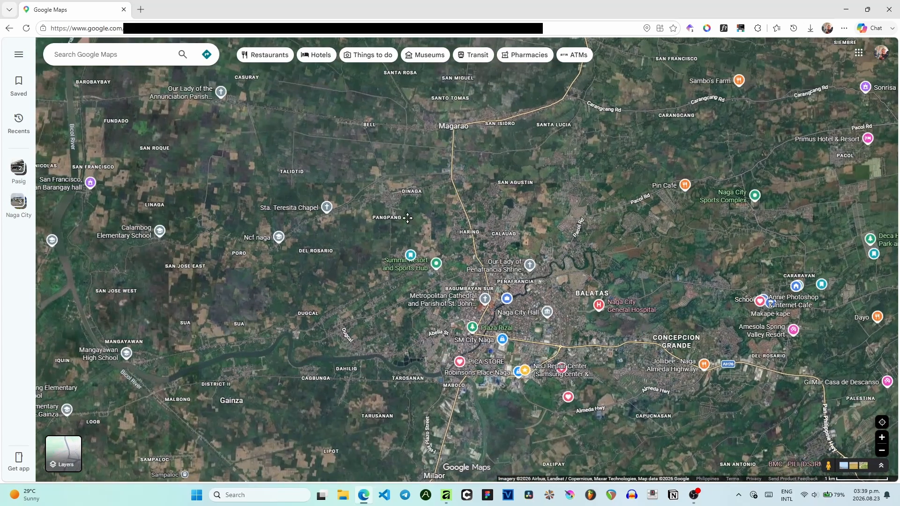
left_click_drag(415, 215, 325, 216)
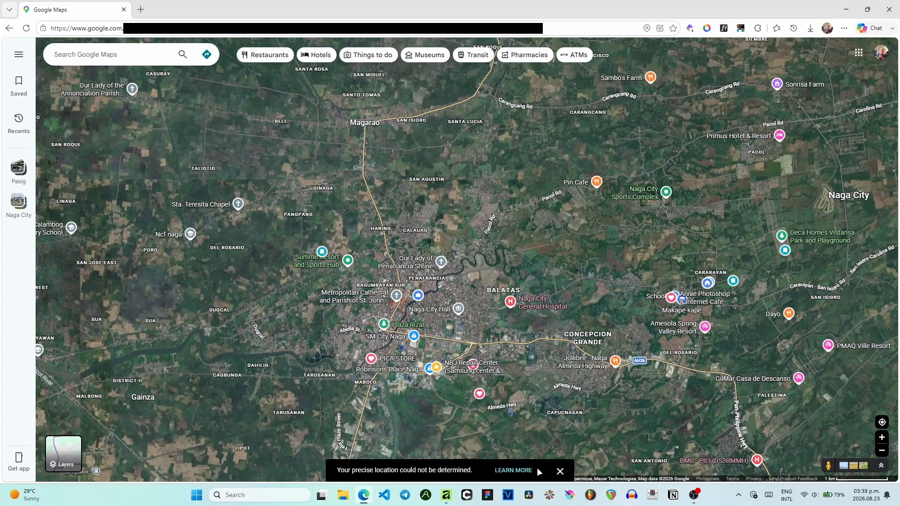
left_click(556, 476)
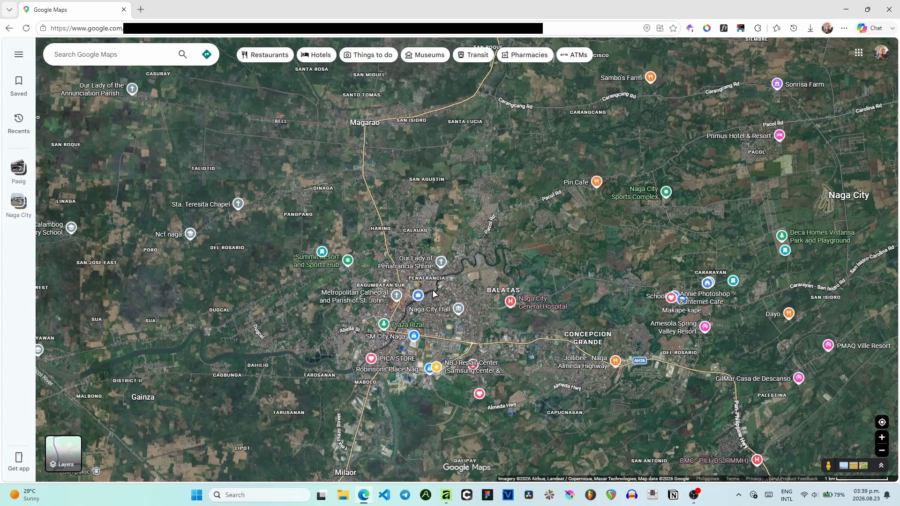
scroll(643, 269, "up", 5)
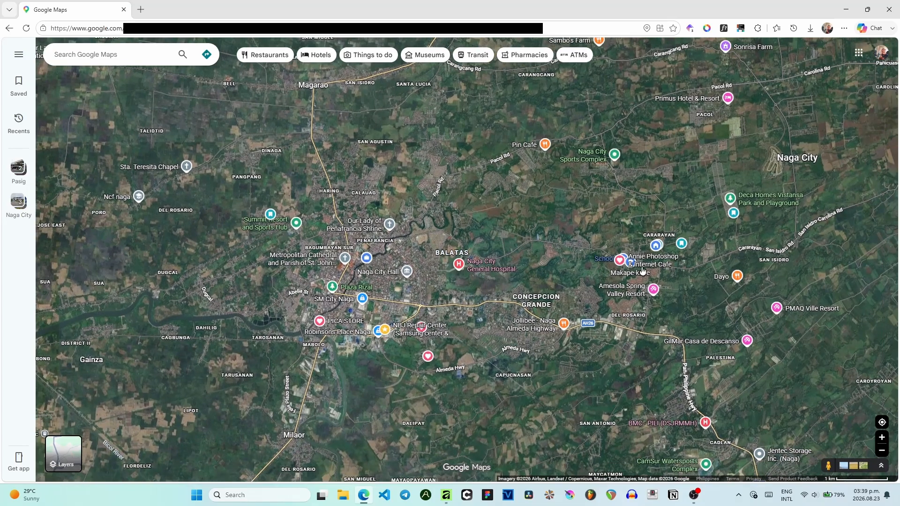
left_click_drag(643, 213, 687, 220)
scroll(688, 216, "down", 1)
left_click_drag(458, 267, 612, 270)
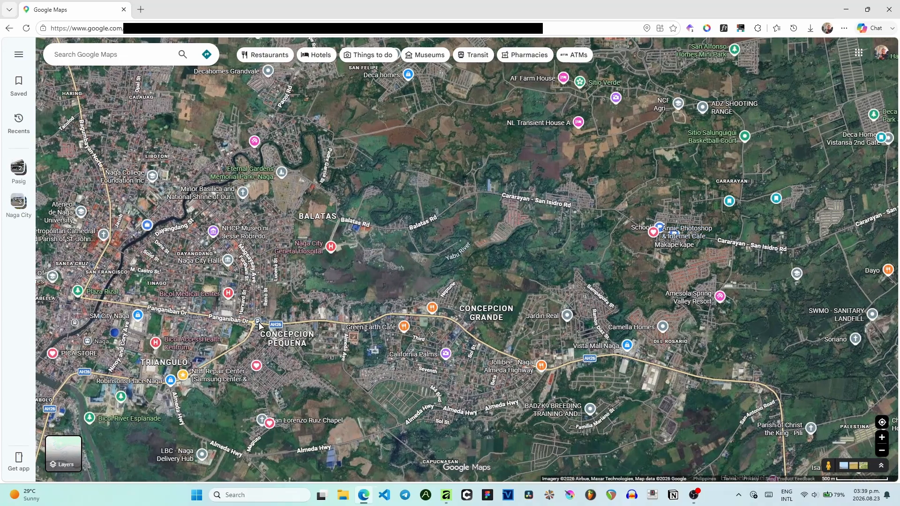
scroll(396, 317, "up", 8)
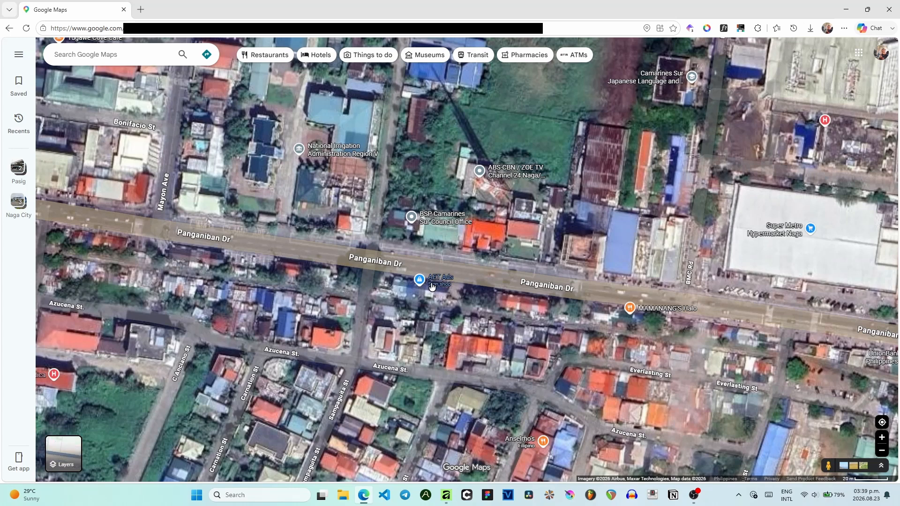
mouse_move(440, 285)
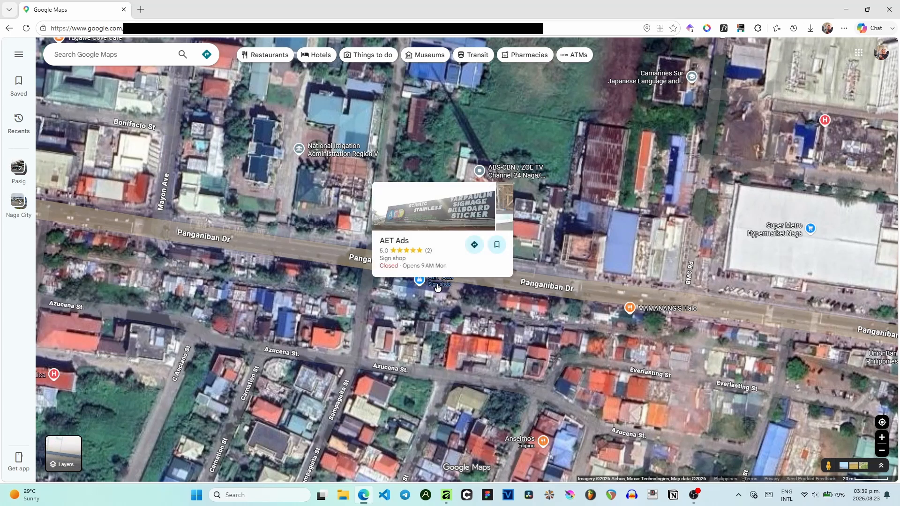
scroll(527, 283, "down", 5)
scroll(367, 255, "up", 3)
scroll(368, 255, "up", 2)
left_click_drag(539, 242, 444, 246)
scroll(375, 274, "down", 4)
left_click_drag(596, 164, 500, 210)
scroll(499, 210, "down", 1)
left_click_drag(561, 189, 414, 304)
scroll(417, 301, "down", 1)
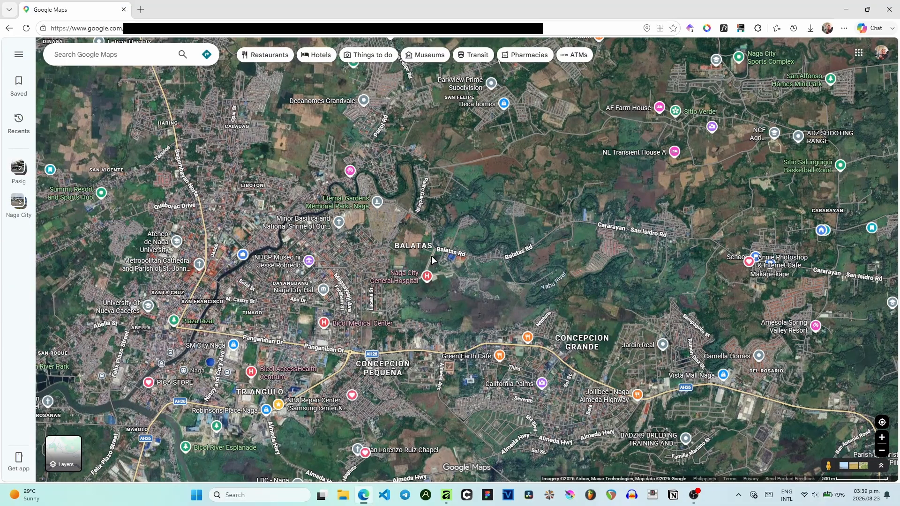
scroll(431, 256, "up", 2)
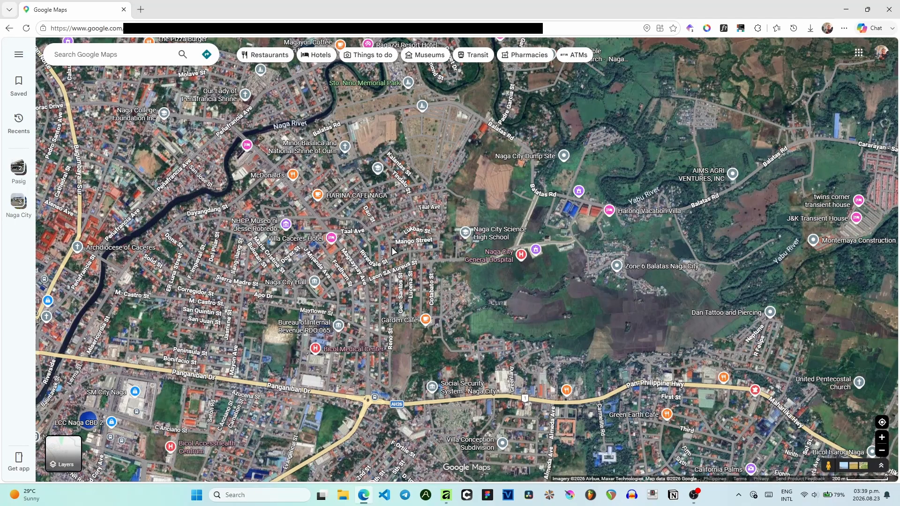
left_click_drag(419, 205, 420, 158)
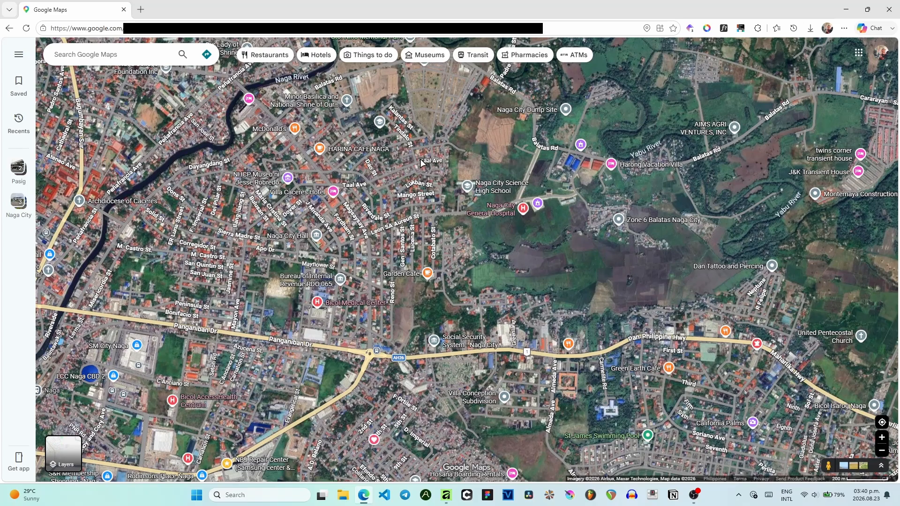
scroll(420, 162, "down", 3)
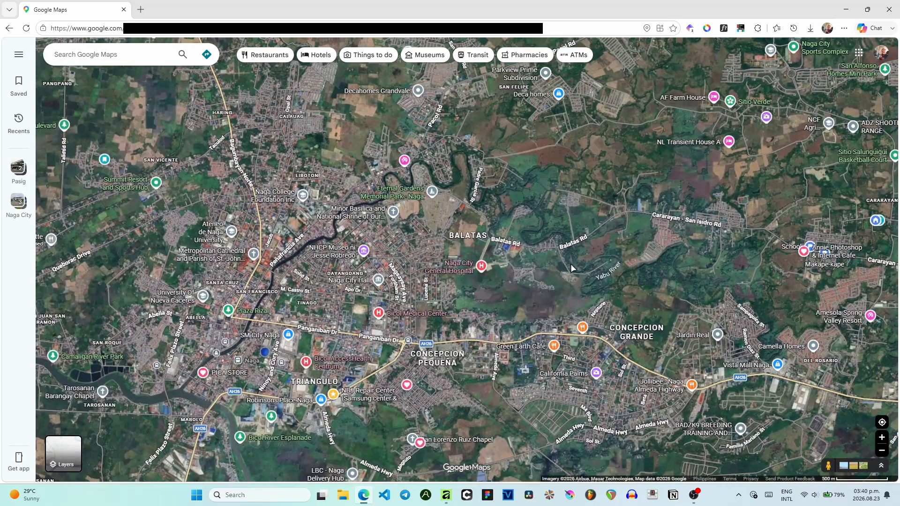
left_click_drag(570, 264, 562, 263)
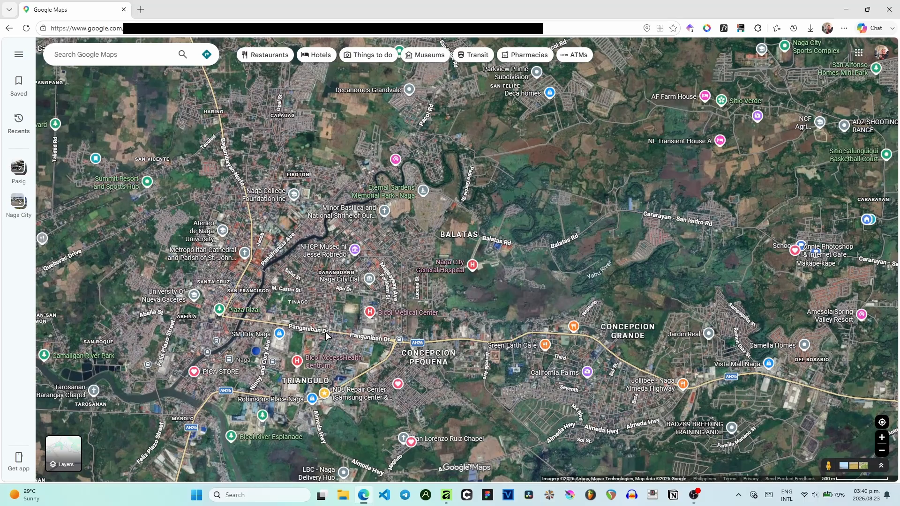
scroll(325, 332, "up", 3)
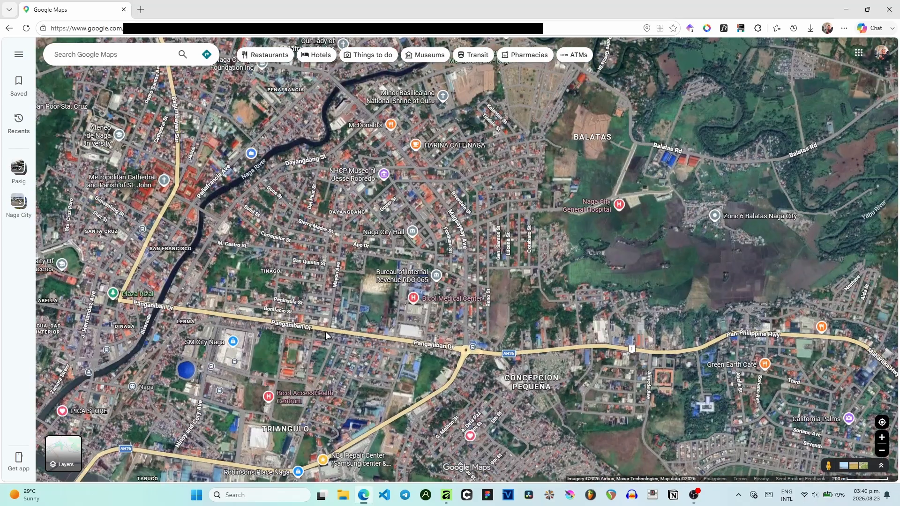
scroll(340, 336, "down", 3)
scroll(345, 338, "up", 5)
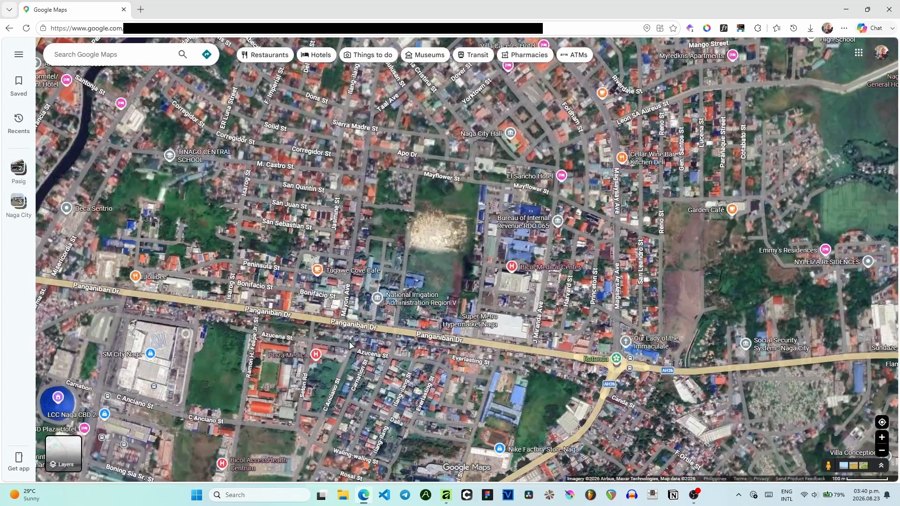
scroll(422, 312, "down", 3)
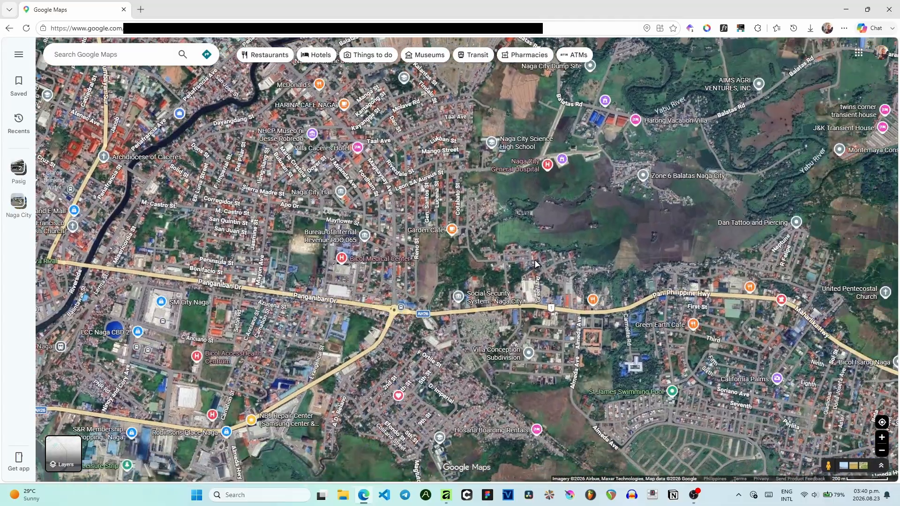
- Copy the header title, route badge, train icon and background rectangle from the finished map onto the blank second page
left_click(449, 495)
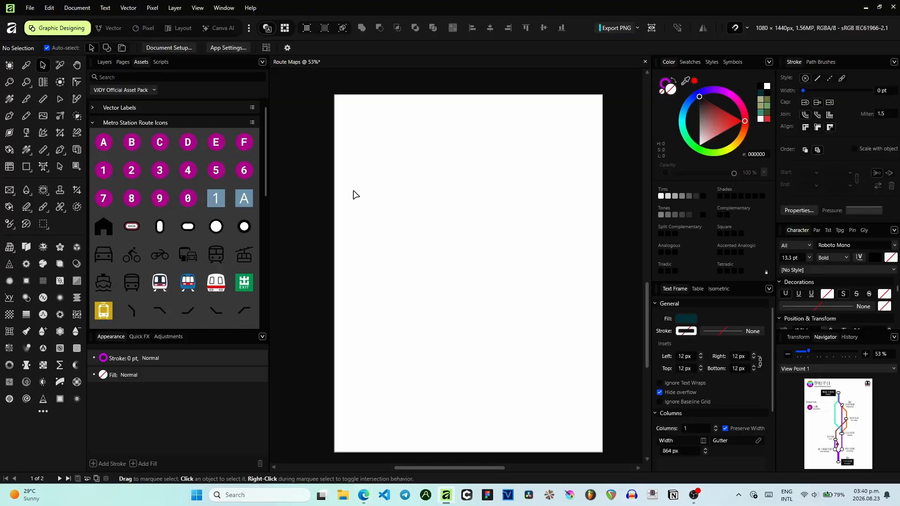
scroll(434, 188, "up", 6)
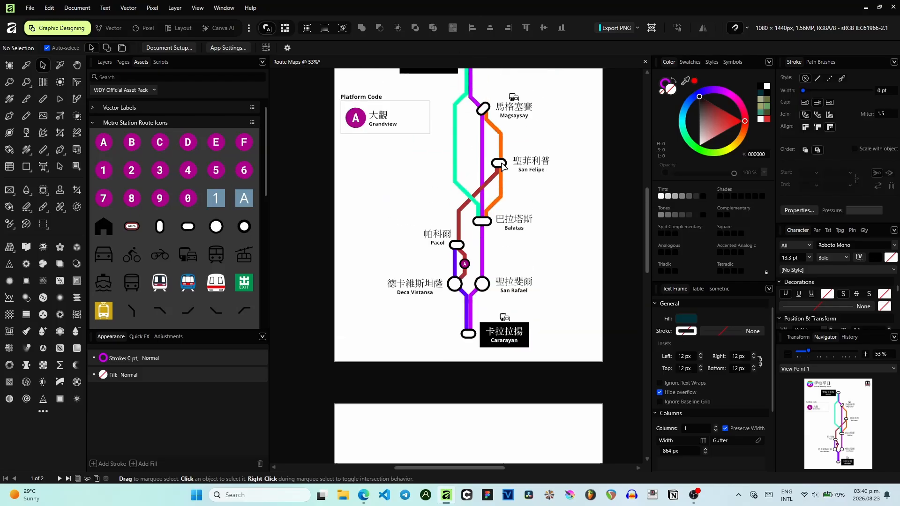
scroll(503, 166, "up", 5)
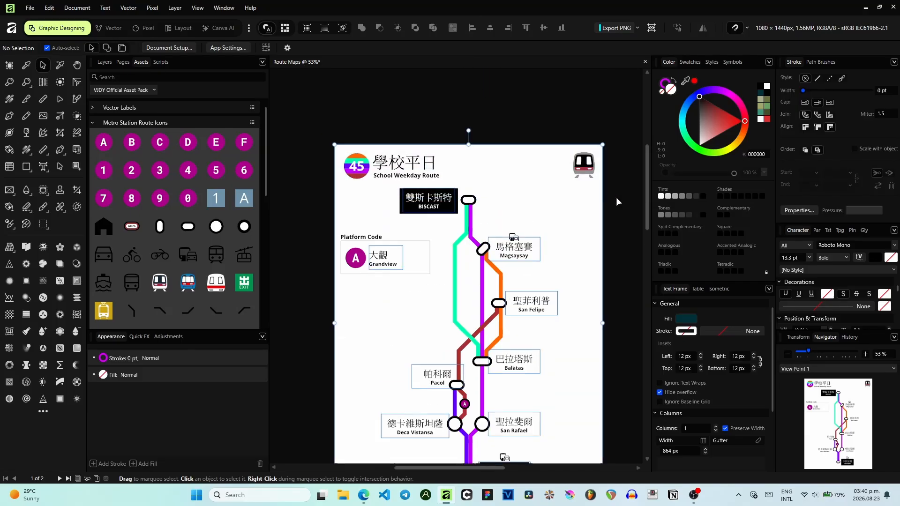
double_click(381, 168)
left_click(101, 63)
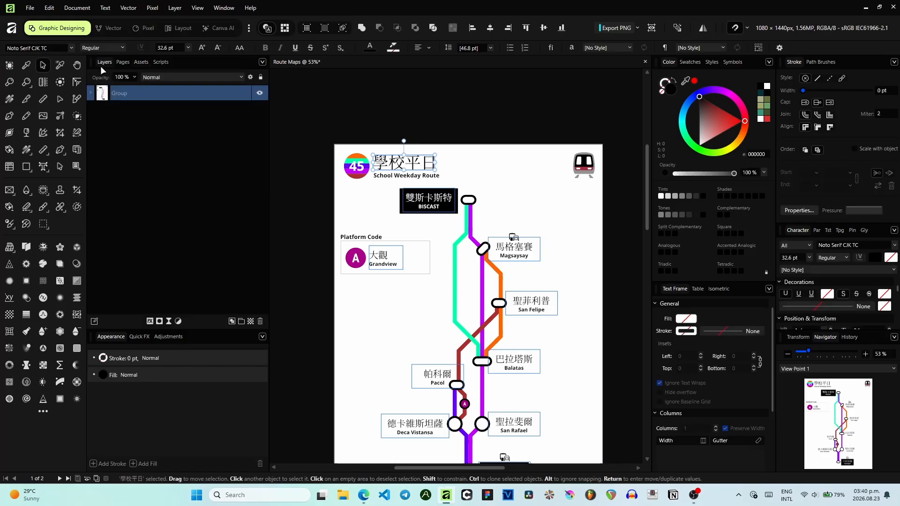
left_click(91, 93)
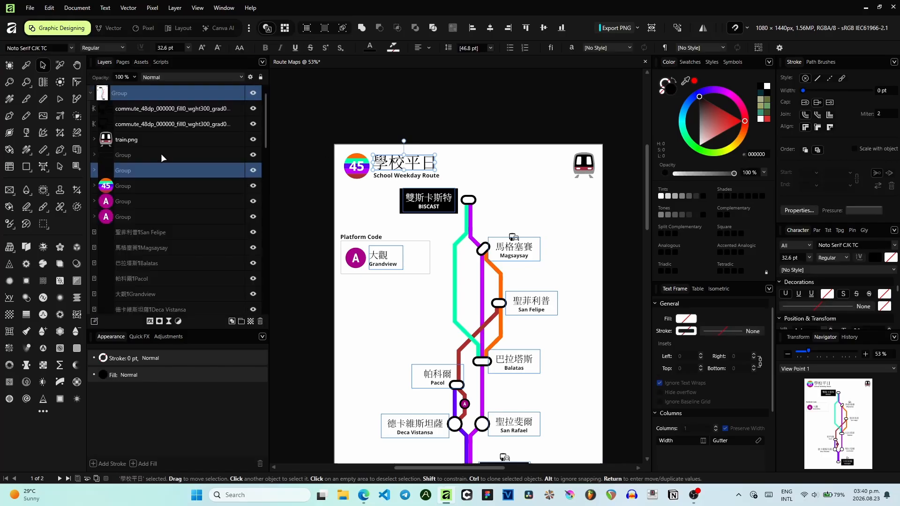
left_click(128, 156)
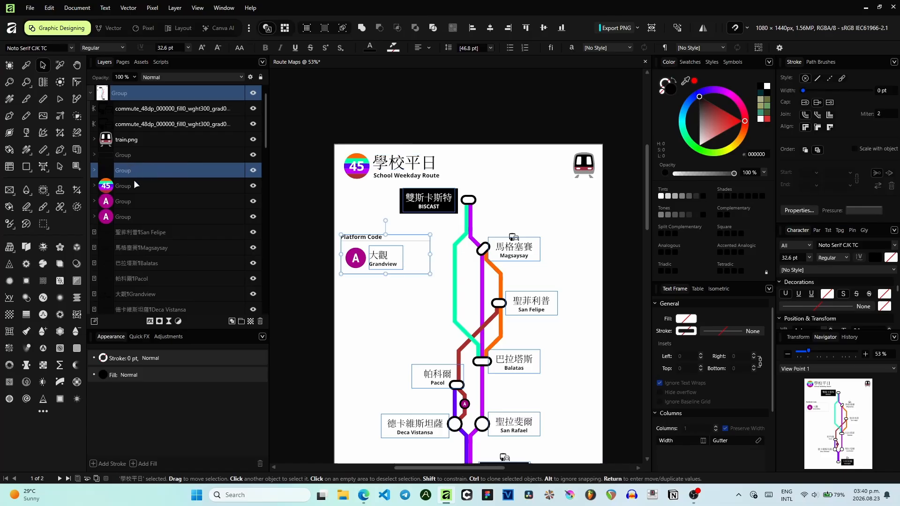
left_click(134, 186, "ctrl")
left_click(138, 169, "shift")
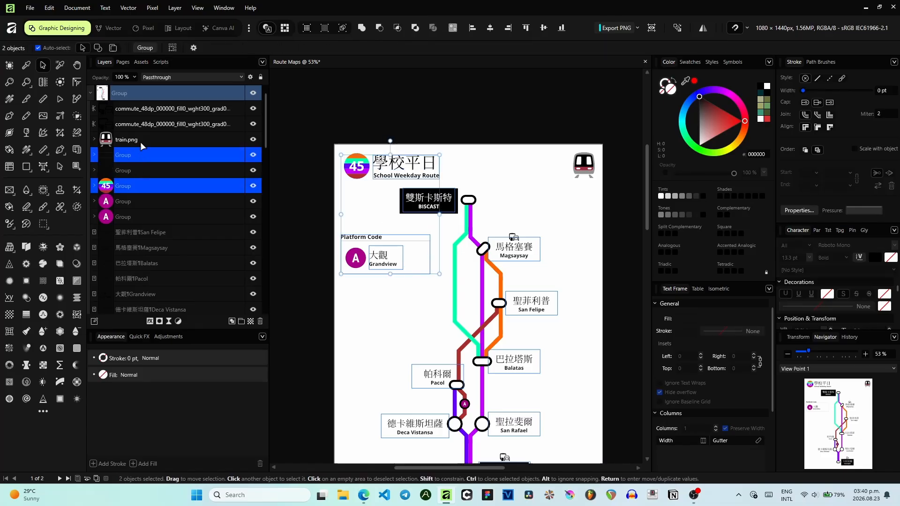
left_click(140, 141, "ctrl")
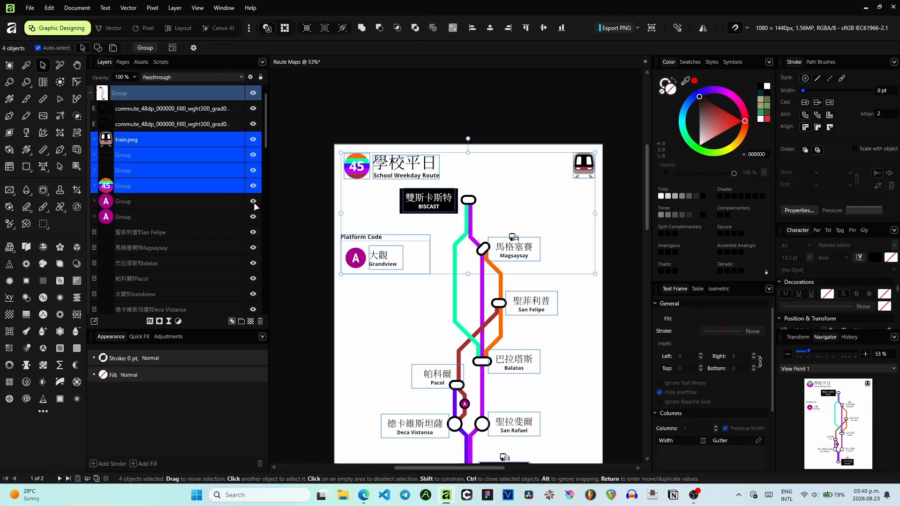
left_click(160, 155)
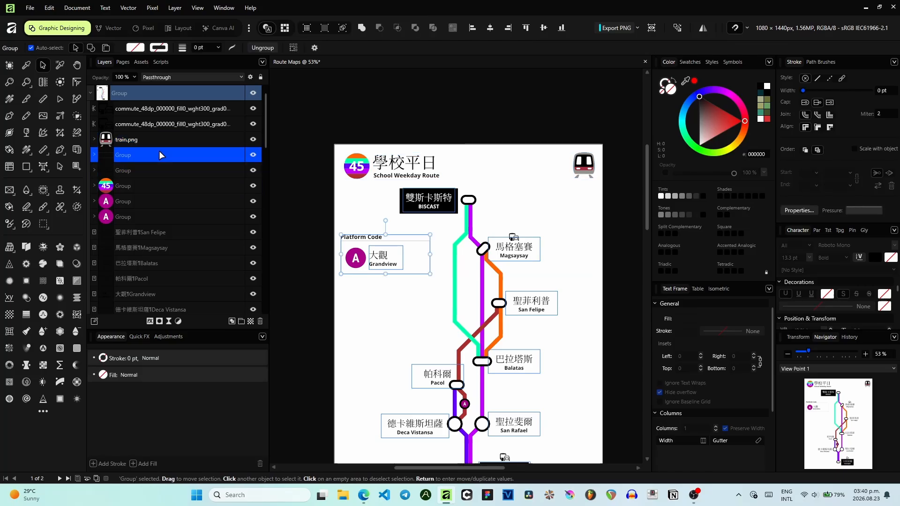
left_click(141, 170)
left_click(124, 185, "shift")
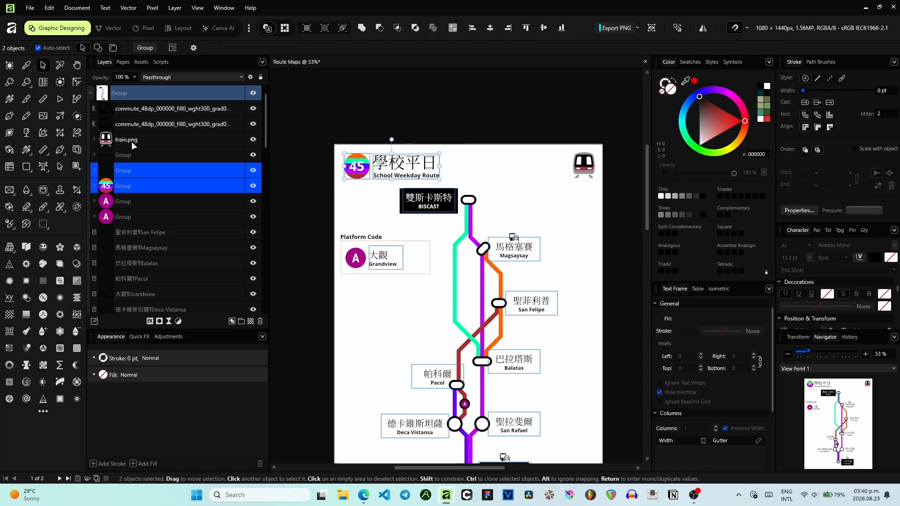
left_click(131, 141, "ctrl")
scroll(173, 218, "down", 5)
scroll(173, 218, "down", 5)
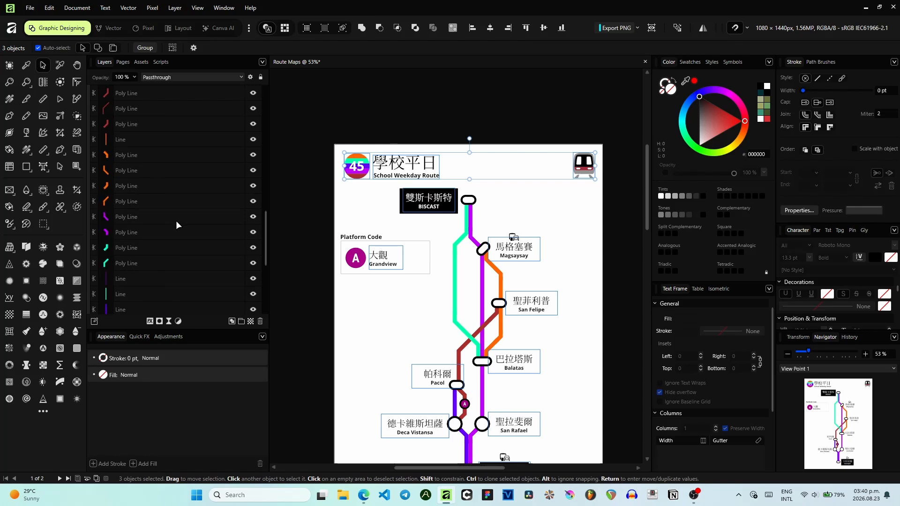
left_click(138, 292, "ctrl")
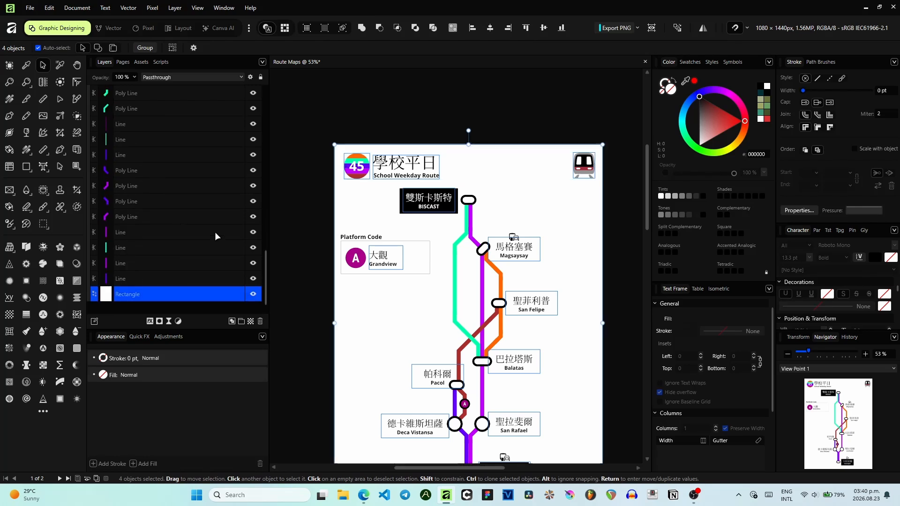
scroll(300, 242, "down", 12)
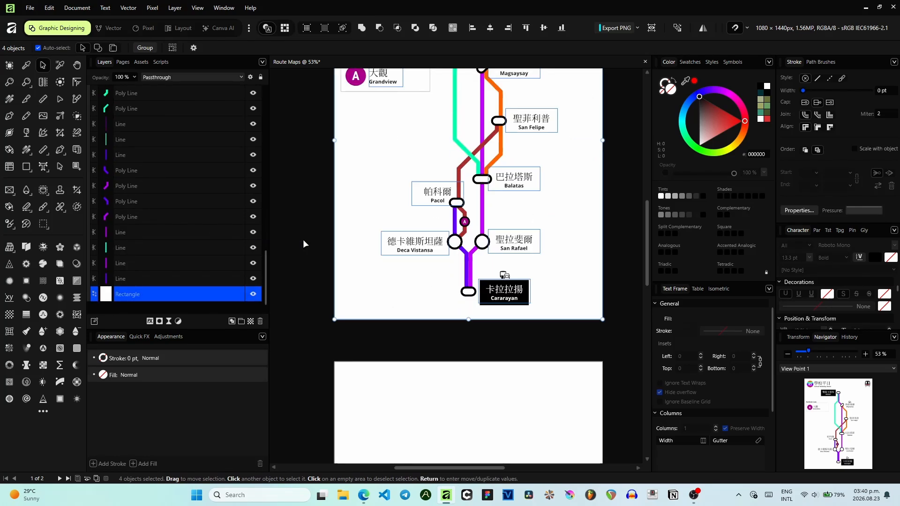
left_click(478, 294)
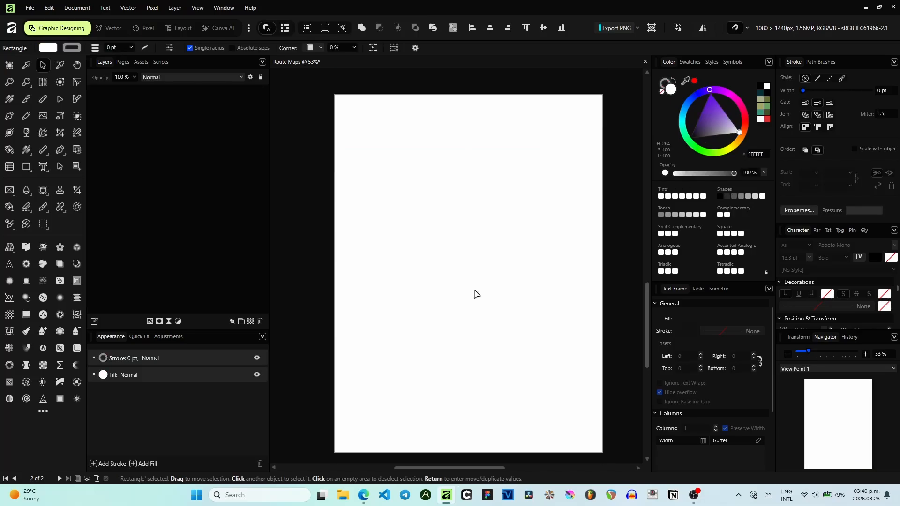
key("ctrl+v")
key("ctrl+d")
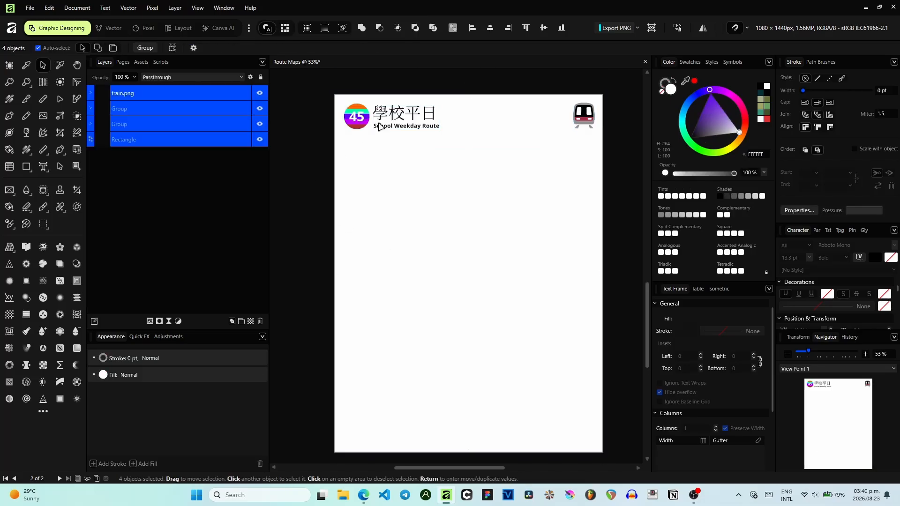
- Change the copied subtitle text to All Around Route
scroll(387, 128, "up", 5)
double_click(389, 127)
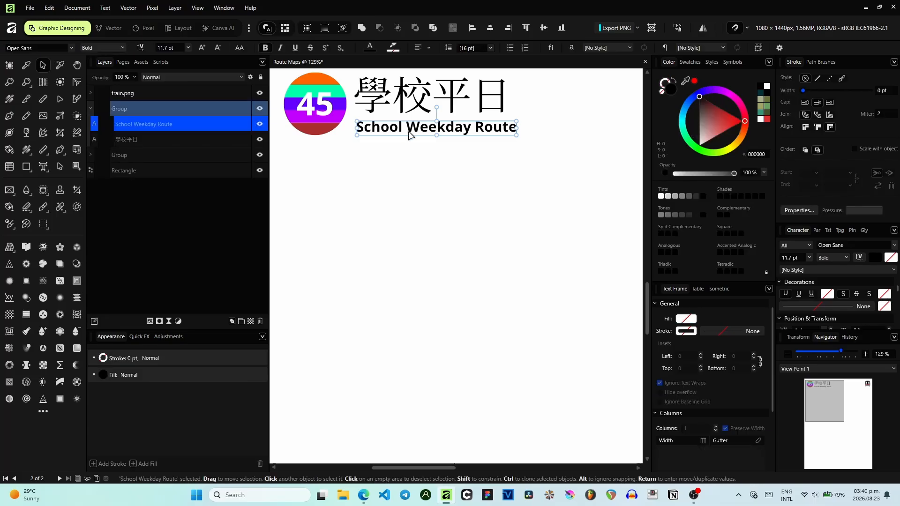
key("shift+Home")
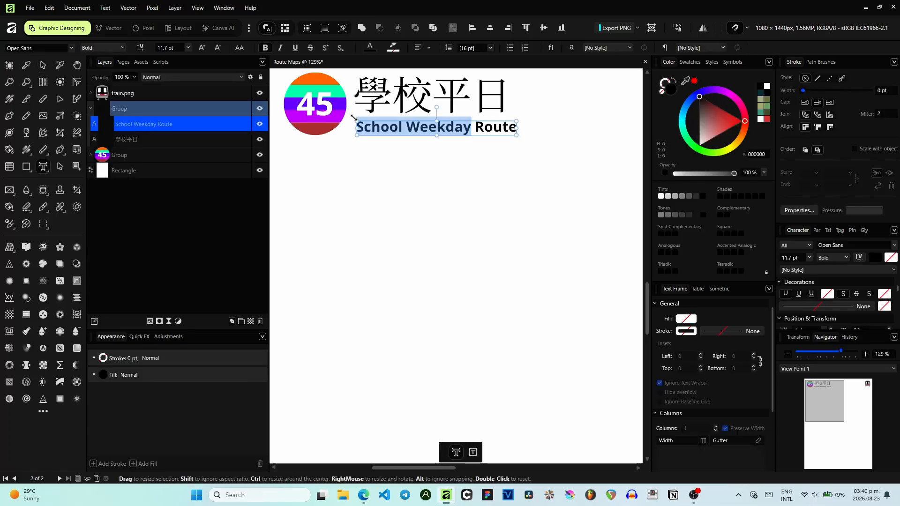
key("Left")
type("All Ar")
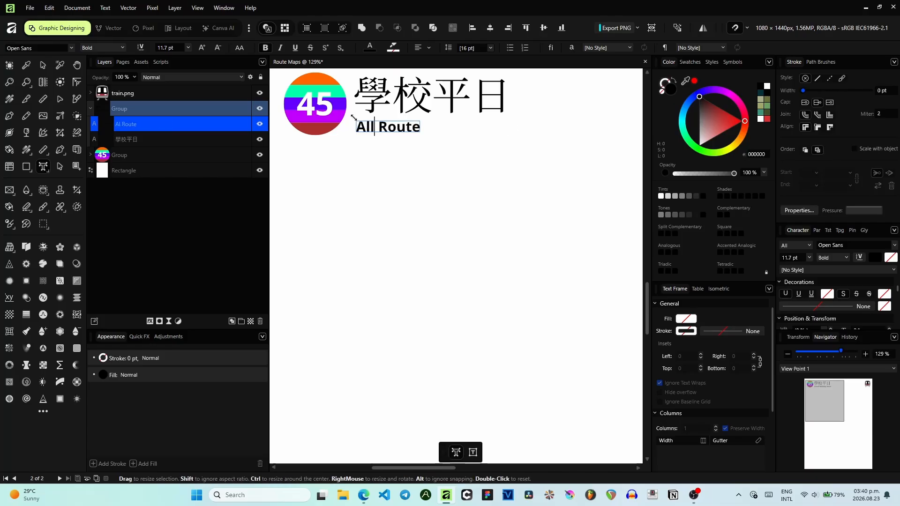
type("ound")
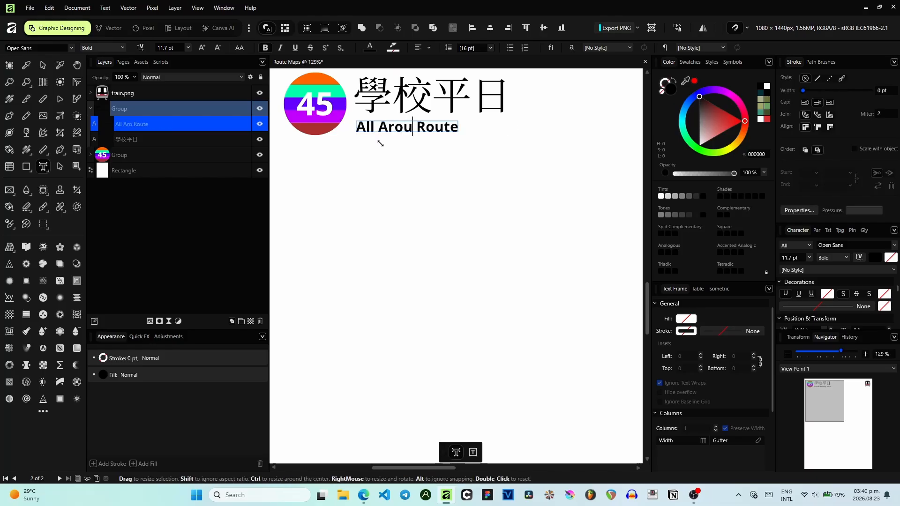
key("Escape")
- Select and copy the All Around Route subtitle text, then switch to the web browser
double_click(456, 133)
key("ctrl+a")
key("ctrl+c")
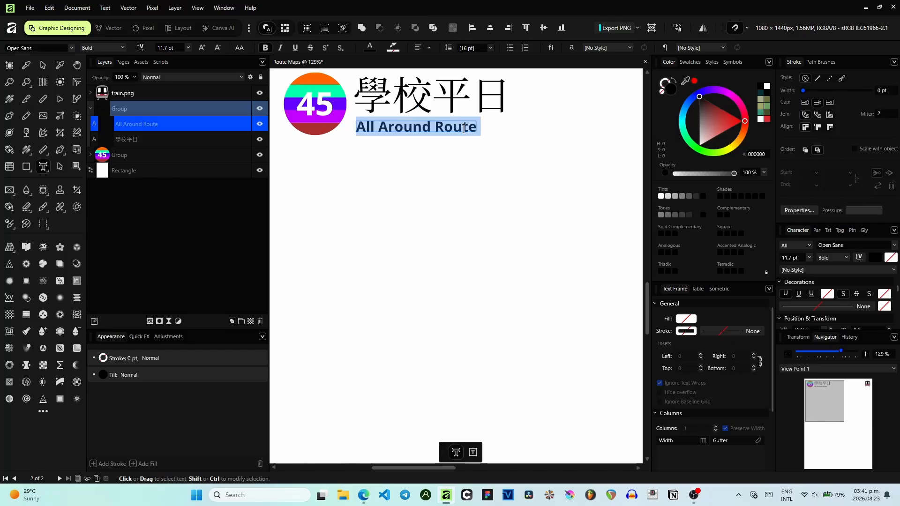
left_click(364, 495)
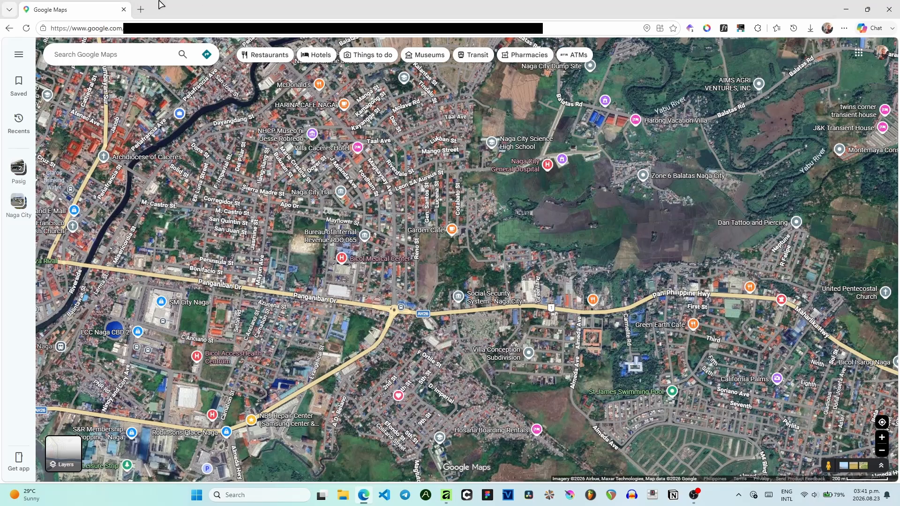
- Open Google Translate in a new tab and translate All Around Route from English into Cantonese
left_click(137, 9)
left_click(137, 26)
type("tra")
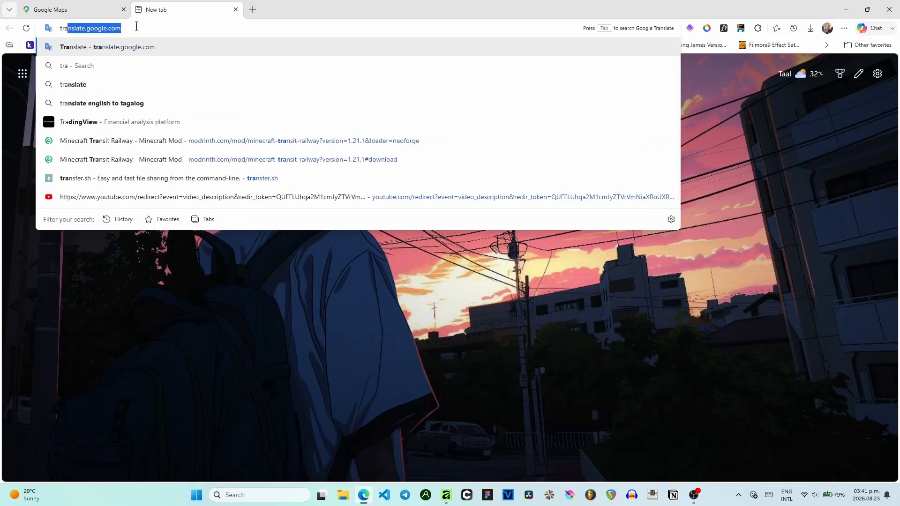
key("Return")
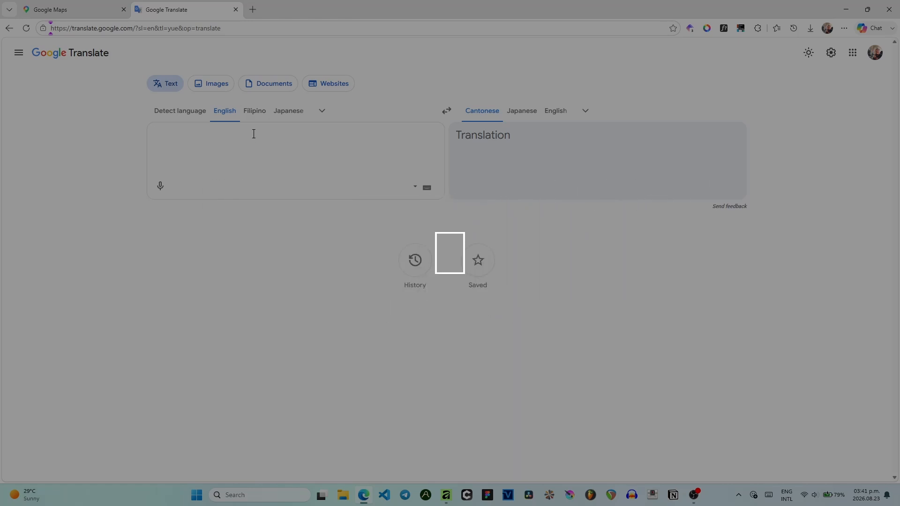
key("XF86AudioRaiseVolume")
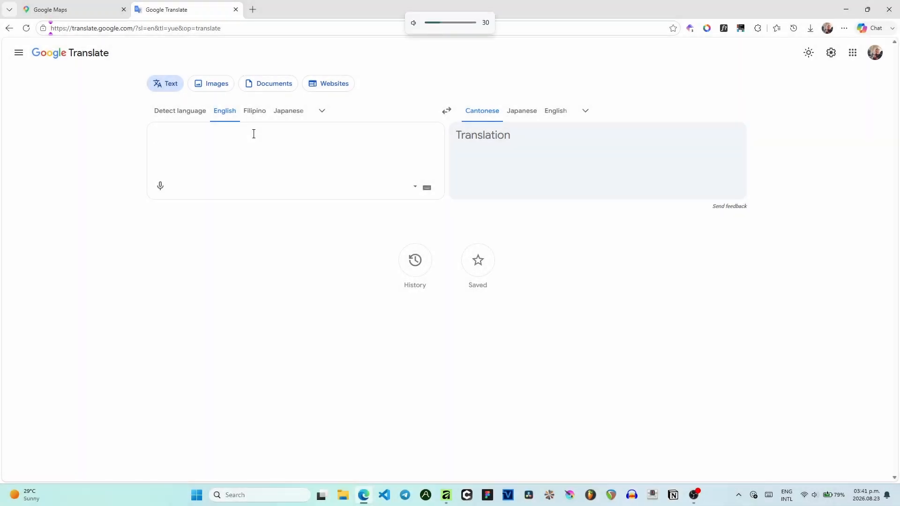
key("ctrl+v")
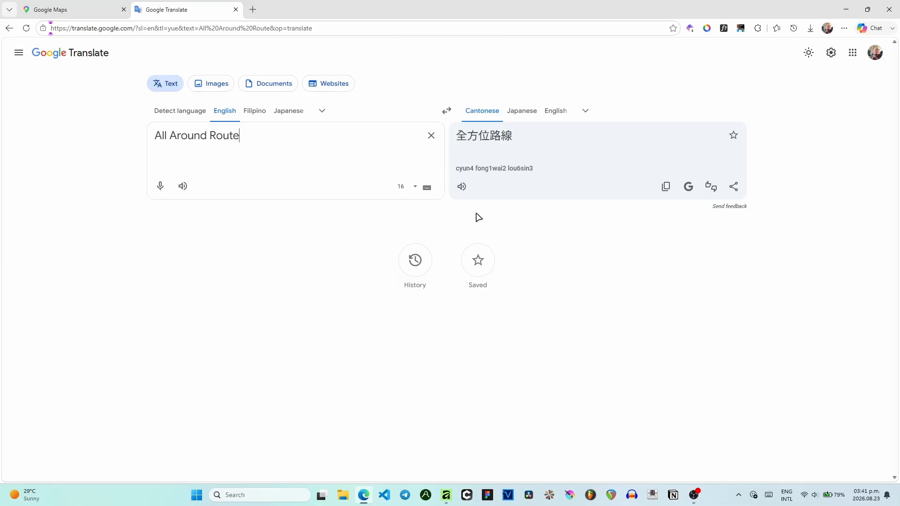
- Listen to the Cantonese translation and copy it
left_click(466, 191)
left_click(459, 195)
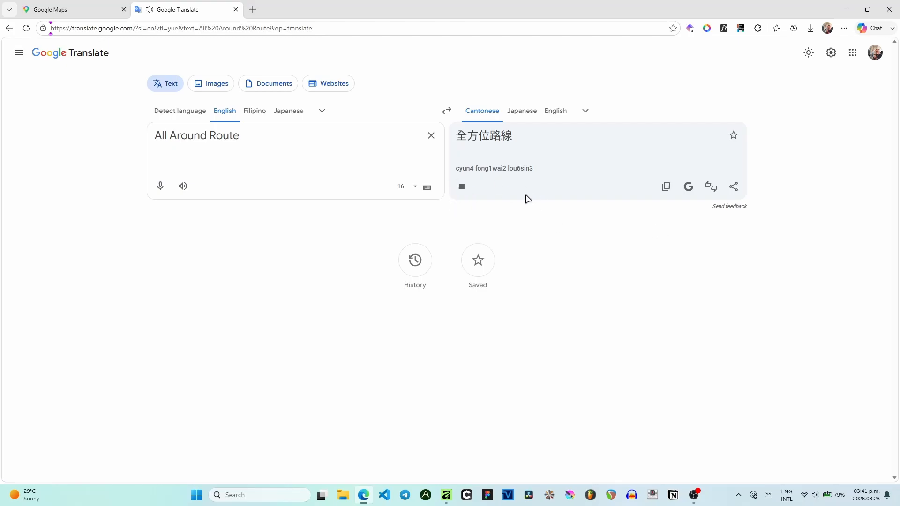
left_click(664, 188)
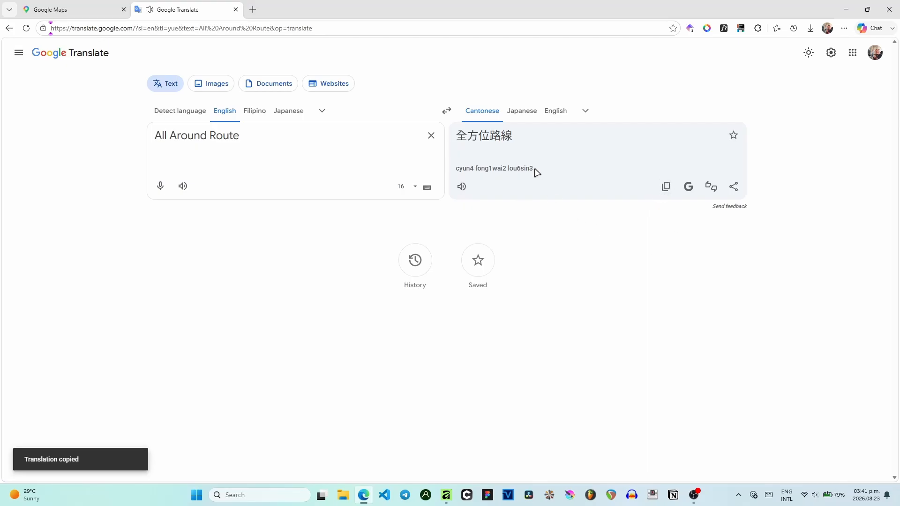
left_click(462, 186)
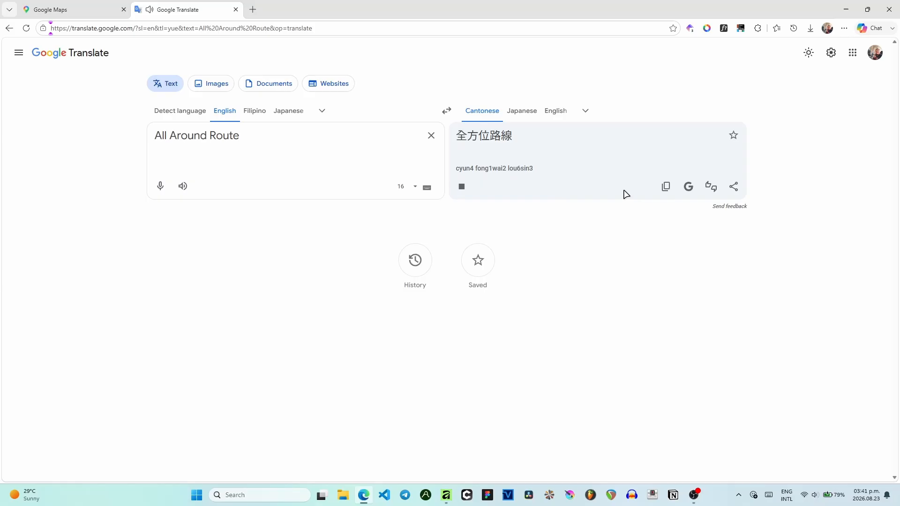
left_click(666, 187)
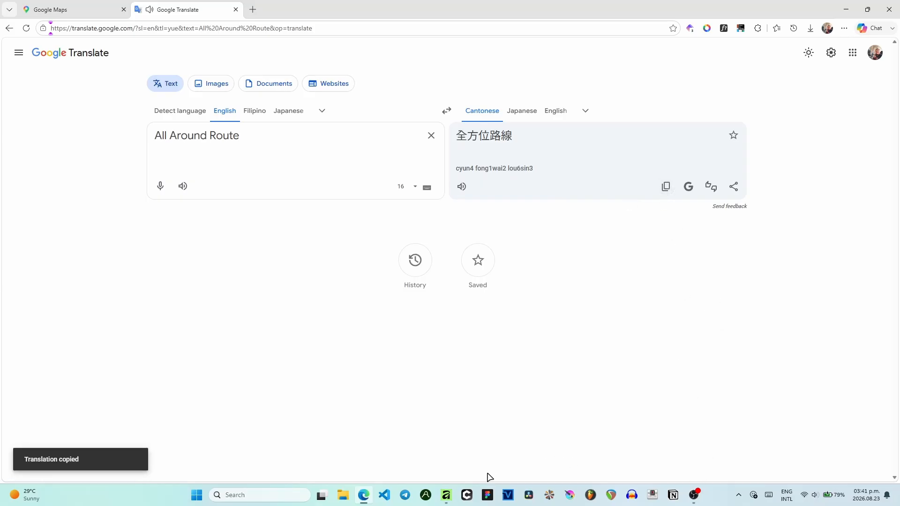
- Replace the header title on the new page with the Cantonese text 全方位路線
left_click(446, 495)
left_click(396, 106)
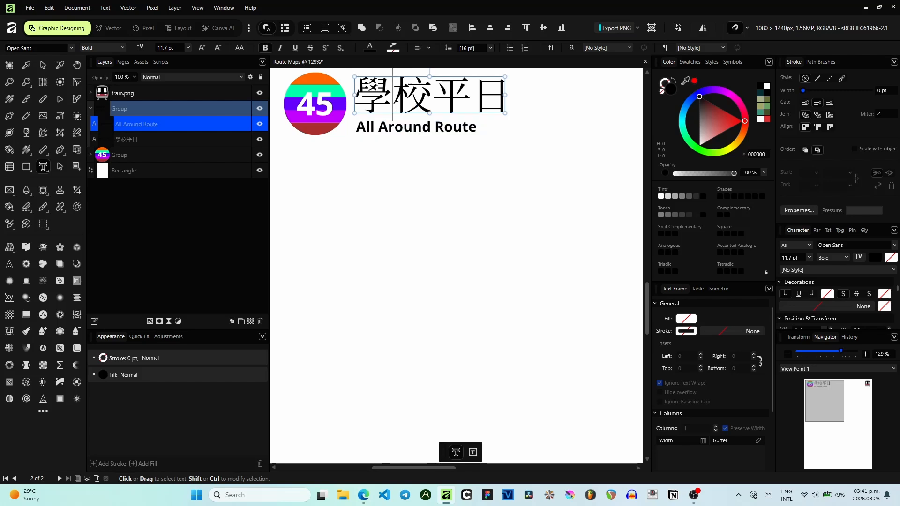
double_click(396, 106)
key("ctrl+v")
scroll(388, 100, "up", 3)
key("Escape")
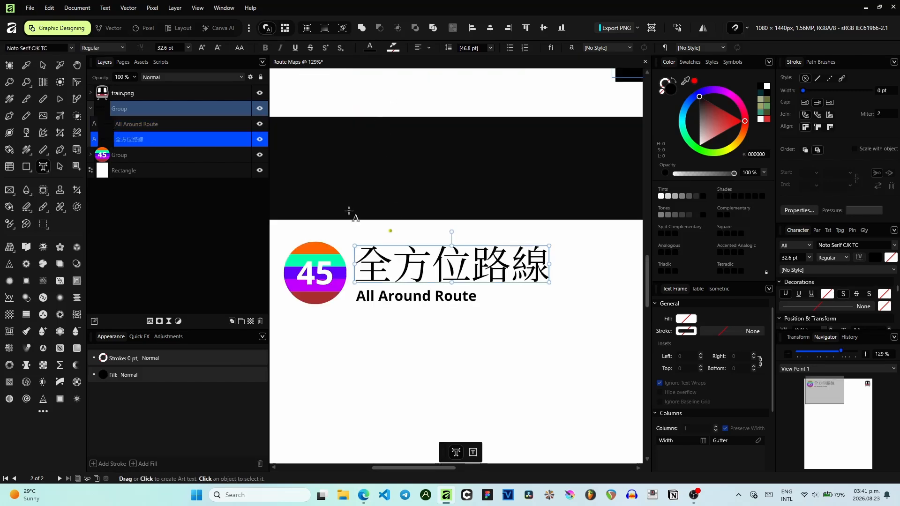
- Inspect the new page's header and blank map area at different zoom levels
left_click(512, 225)
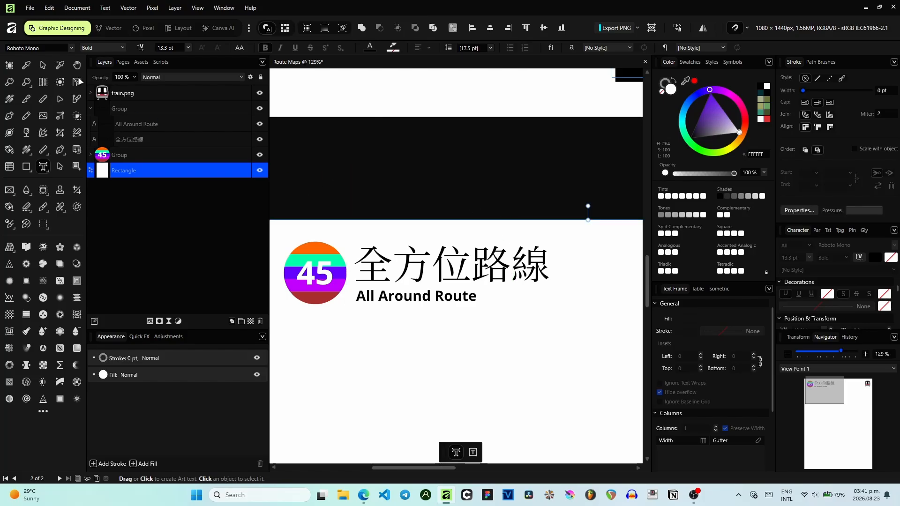
key("v")
left_click(419, 159)
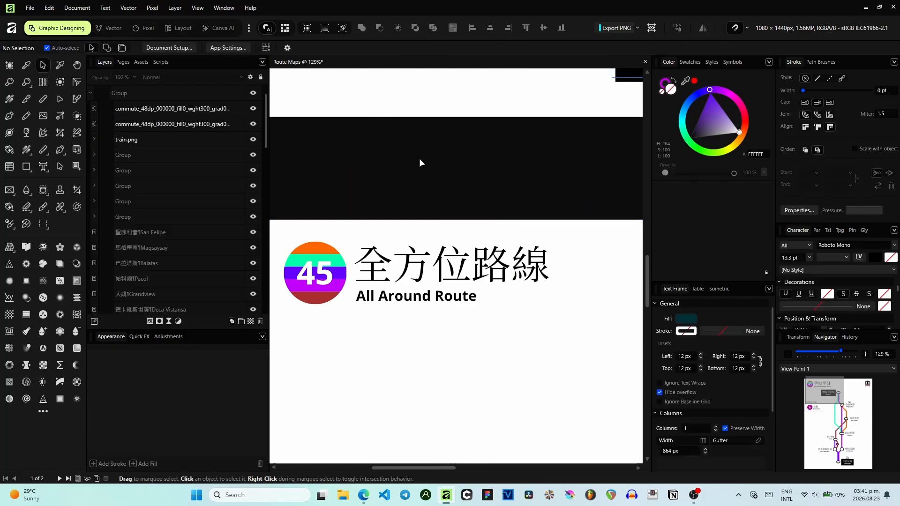
scroll(421, 159, "down", 1)
left_click_drag(421, 159, 397, 121)
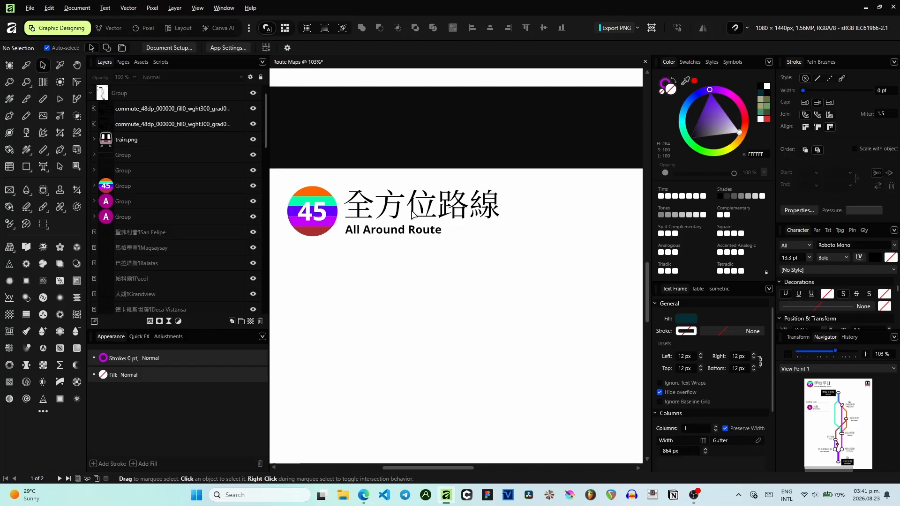
scroll(411, 212, "up", 1)
left_click_drag(412, 212, 404, 181)
scroll(490, 209, "up", 1)
scroll(490, 210, "down", 1)
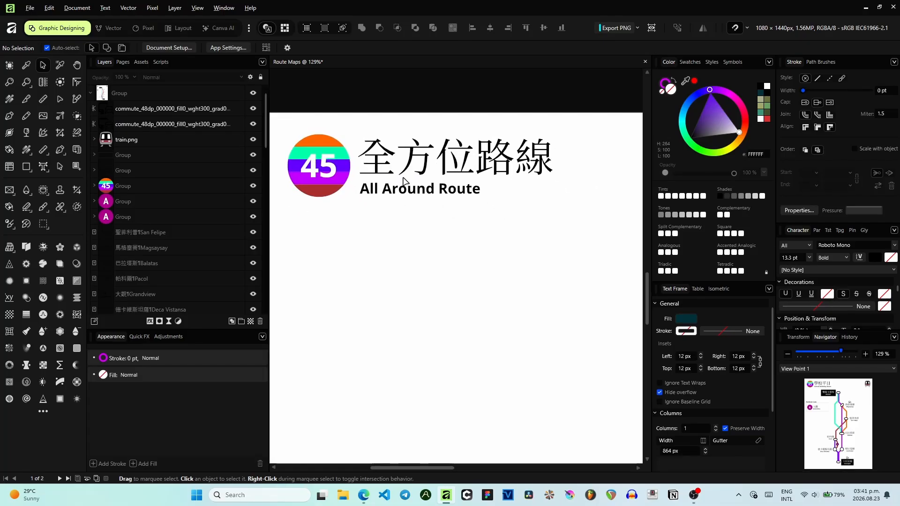
scroll(488, 201, "down", 4)
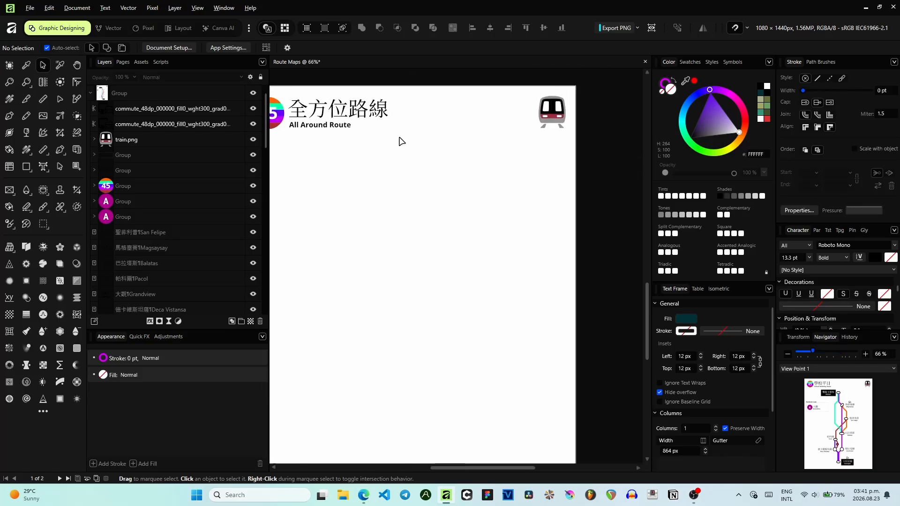
scroll(436, 140, "up", 6)
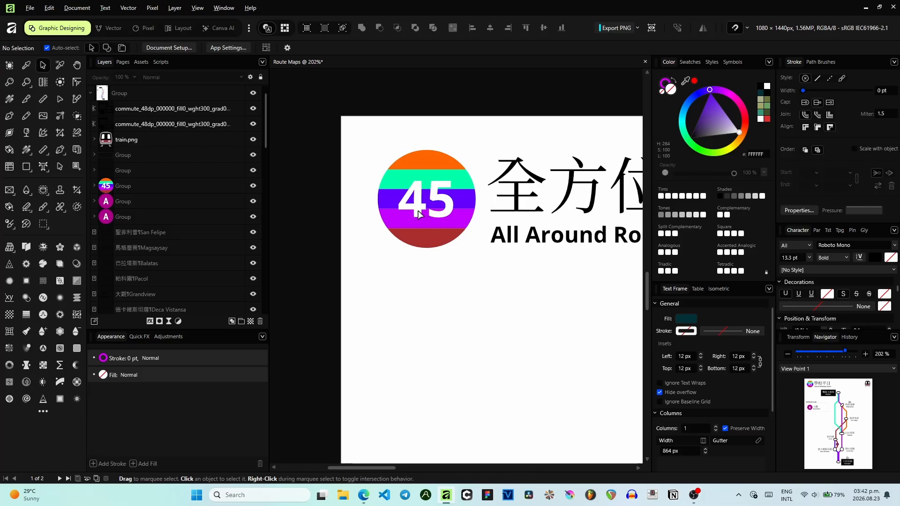
left_click_drag(559, 292, 458, 239)
scroll(458, 242, "down", 5)
left_click_drag(394, 183, 428, 169)
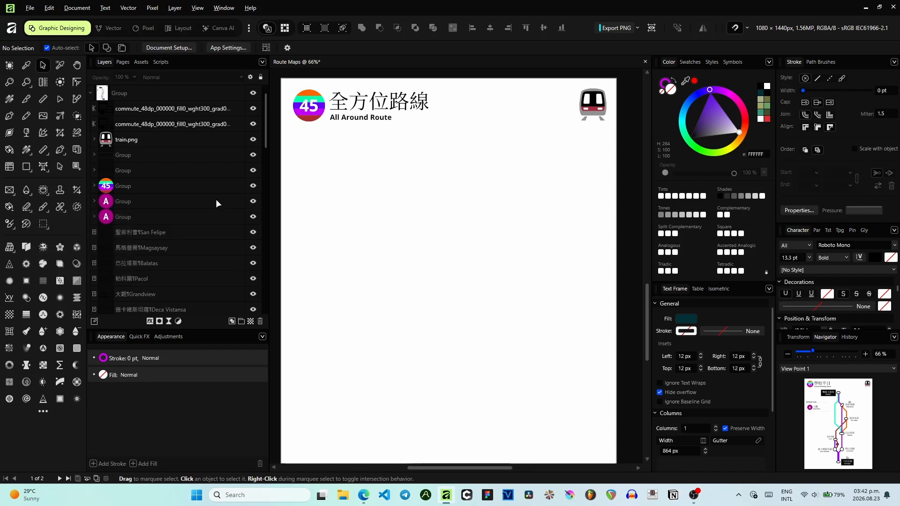
scroll(583, 284, "up", 8)
scroll(582, 280, "up", 5)
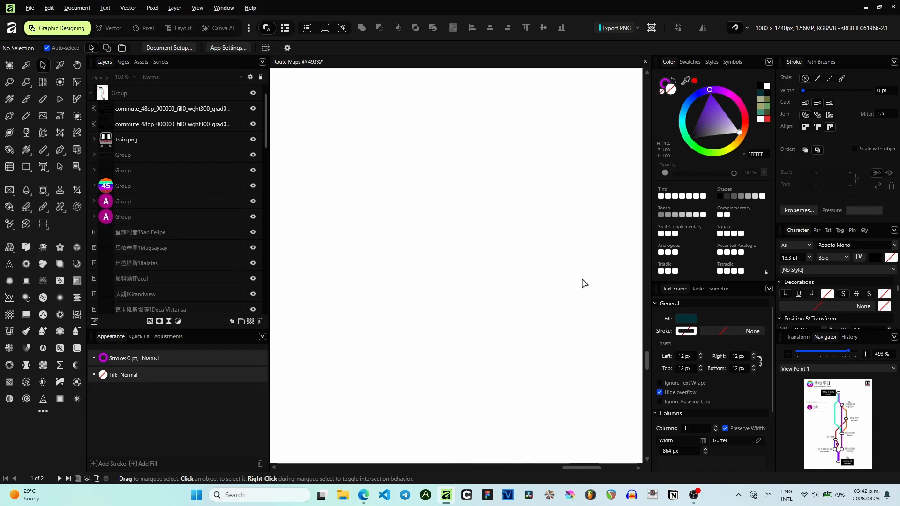
left_click_drag(522, 271, 402, 275)
scroll(471, 217, "down", 3)
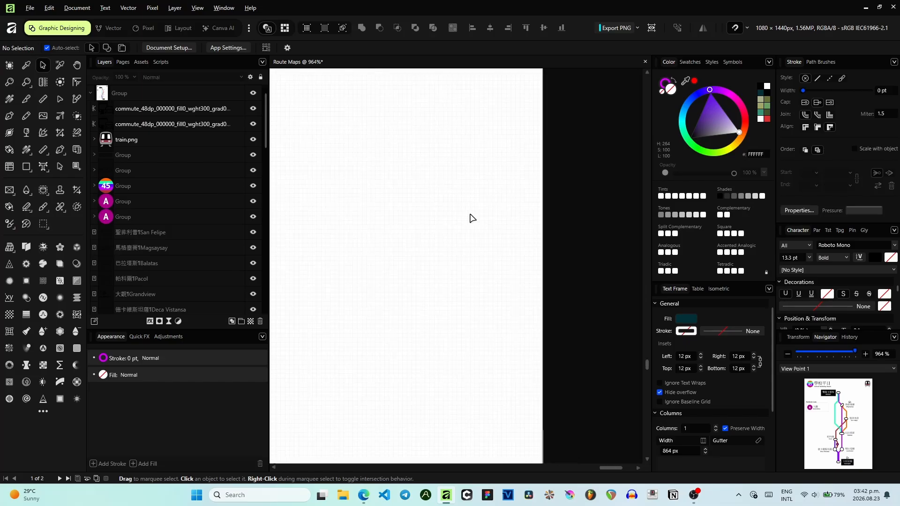
- Place a circular station platform from the Metro Station Route Icons assets onto the page
left_click(141, 62)
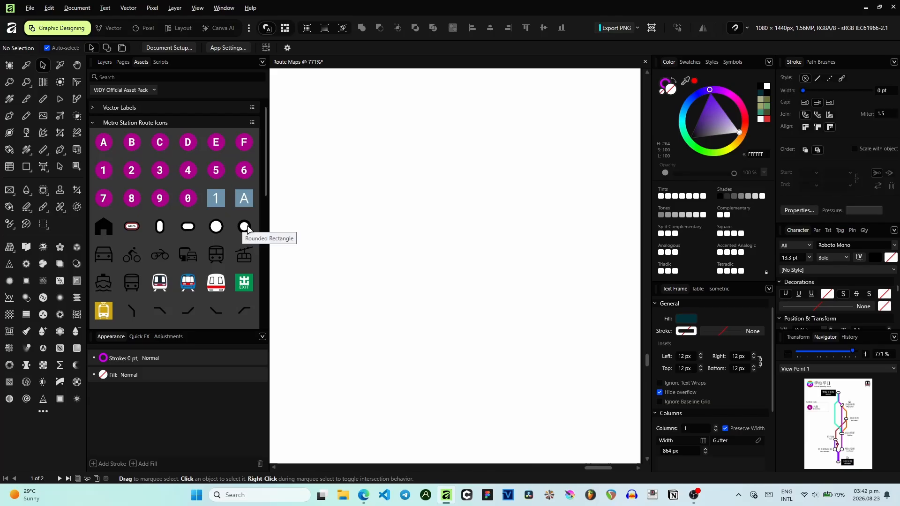
left_click_drag(247, 229, 315, 118)
left_click_drag(871, 423, 867, 421)
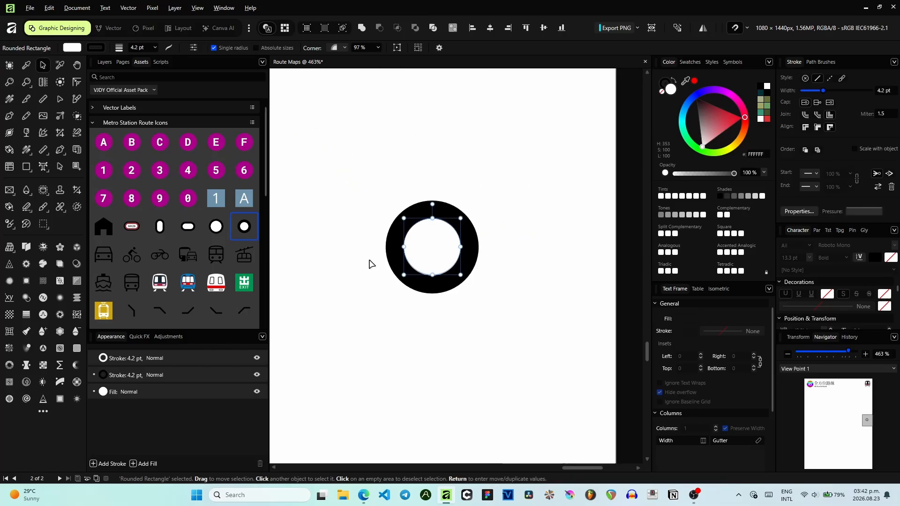
- Add a bent line segment asset and attach its end to the station circle
left_click_drag(245, 312, 338, 292)
scroll(411, 258, "down", 1)
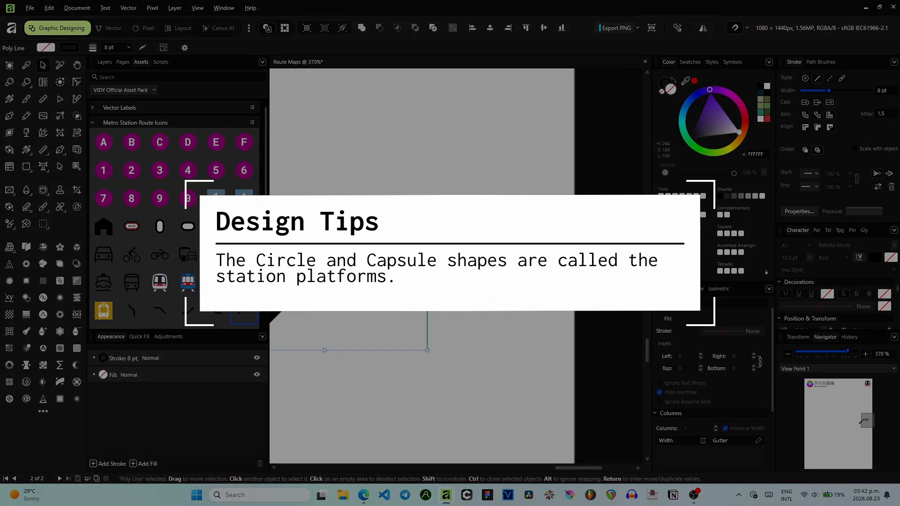
left_click_drag(433, 334, 531, 316)
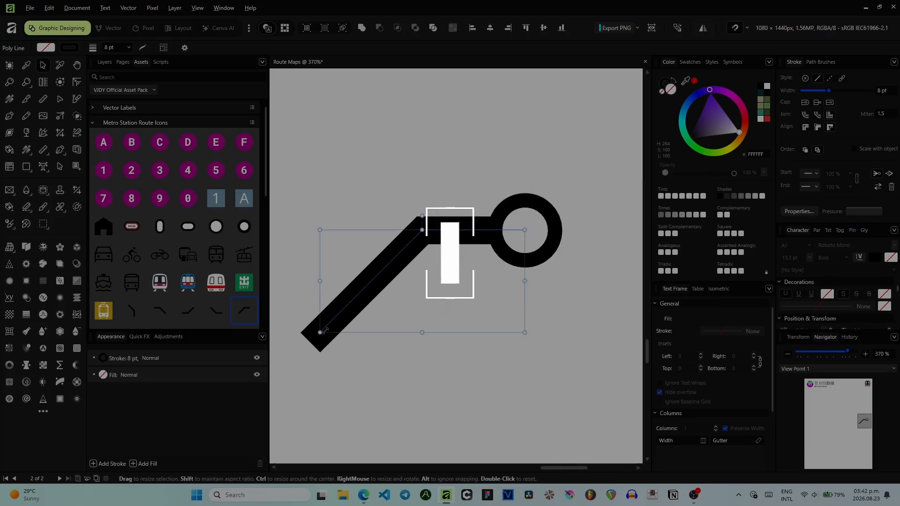
left_click_drag(320, 332, 367, 306)
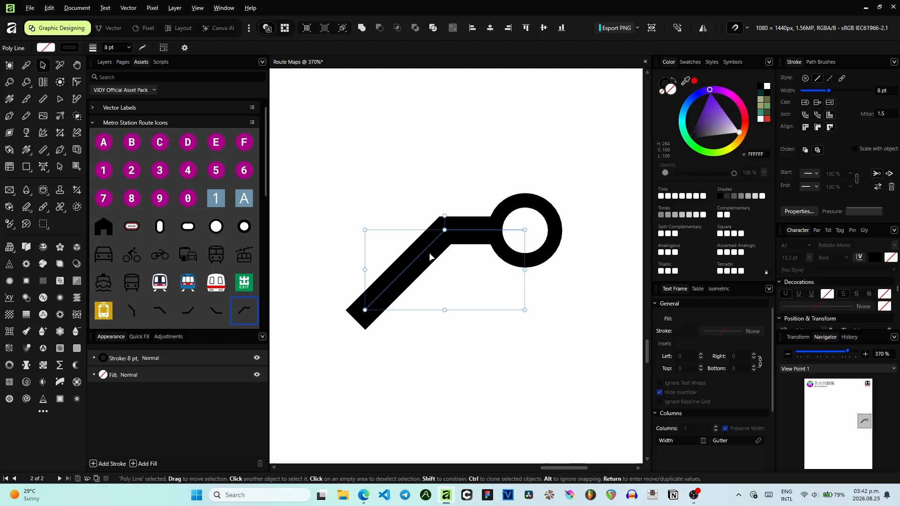
left_click_drag(364, 310, 411, 286)
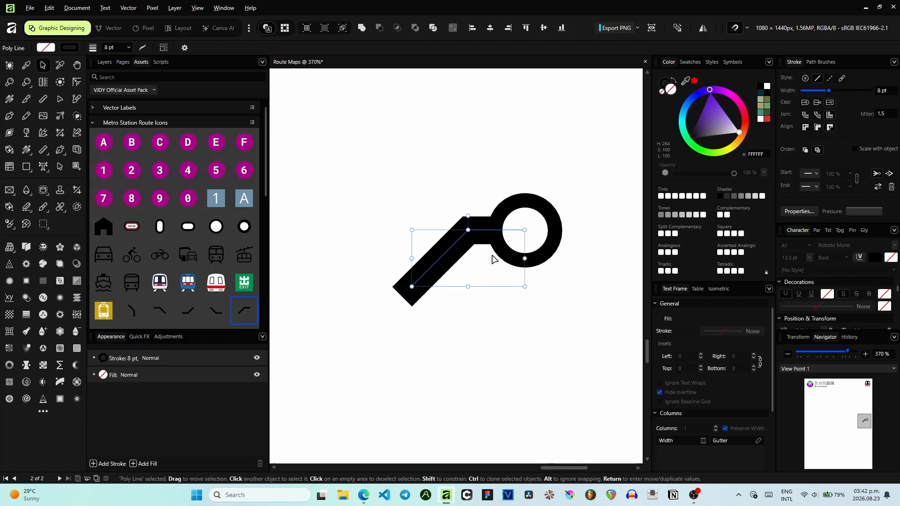
scroll(452, 153, "down", 1)
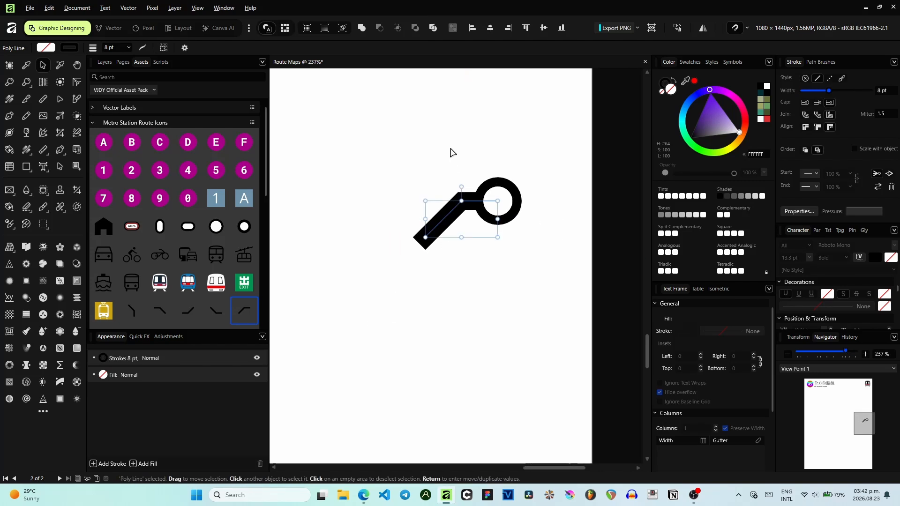
left_click(453, 150)
scroll(452, 251, "up", 3)
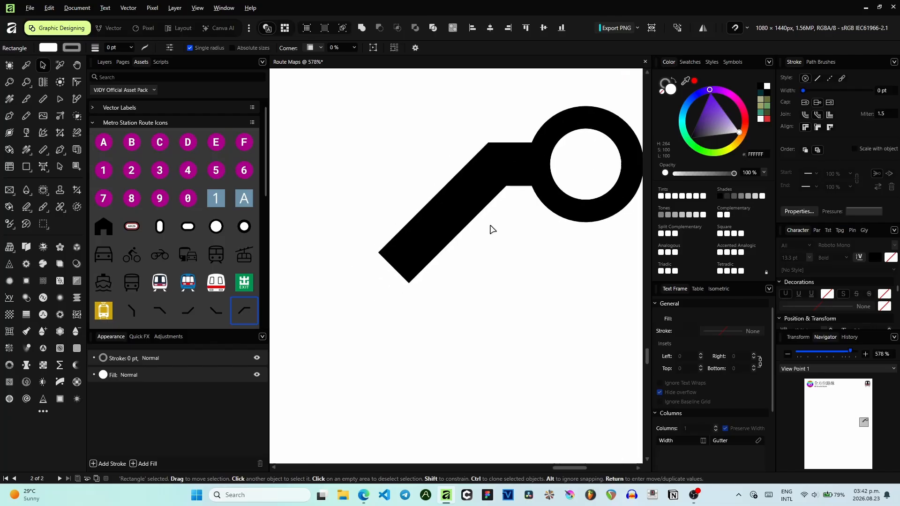
scroll(223, 309, "down", 1)
scroll(223, 309, "down", 2)
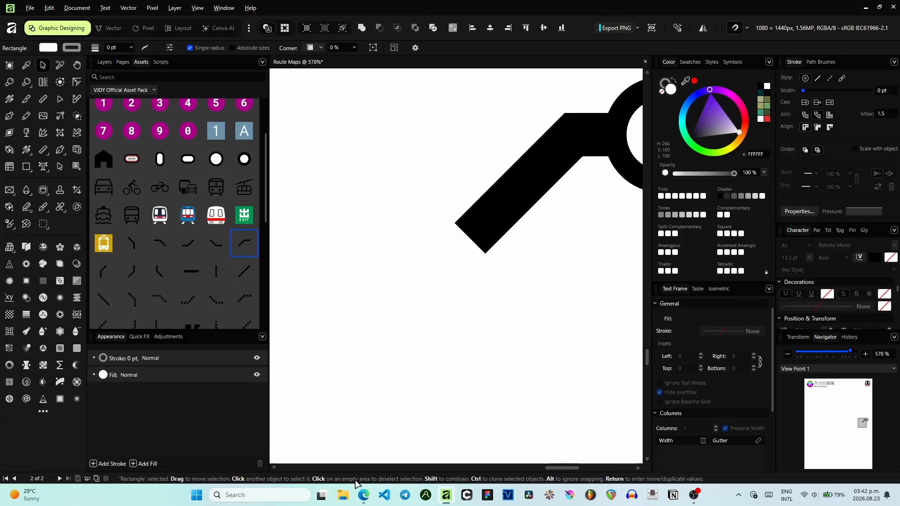
- Pan the satellite map in the browser east of Balatas to examine further station locations
left_click(363, 494)
left_click(53, 5)
left_click_drag(723, 198, 381, 354)
left_click_drag(464, 278, 368, 298)
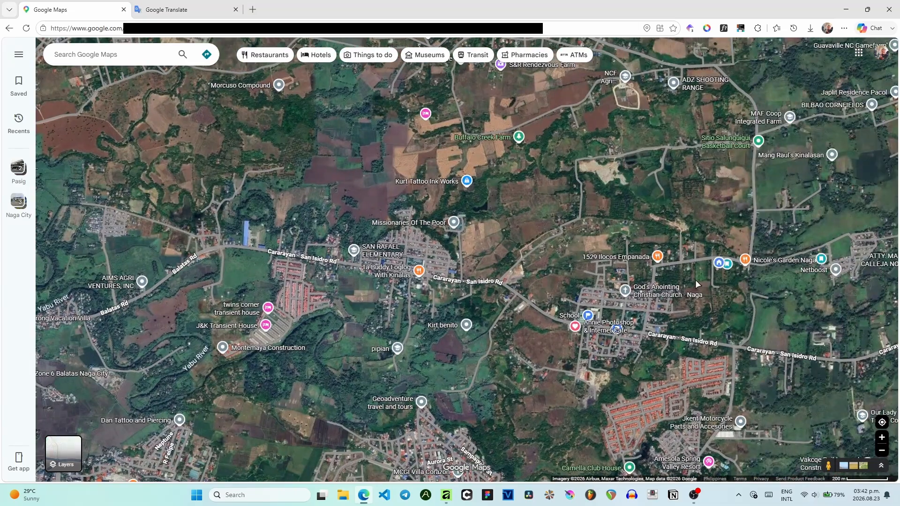
left_click(693, 494)
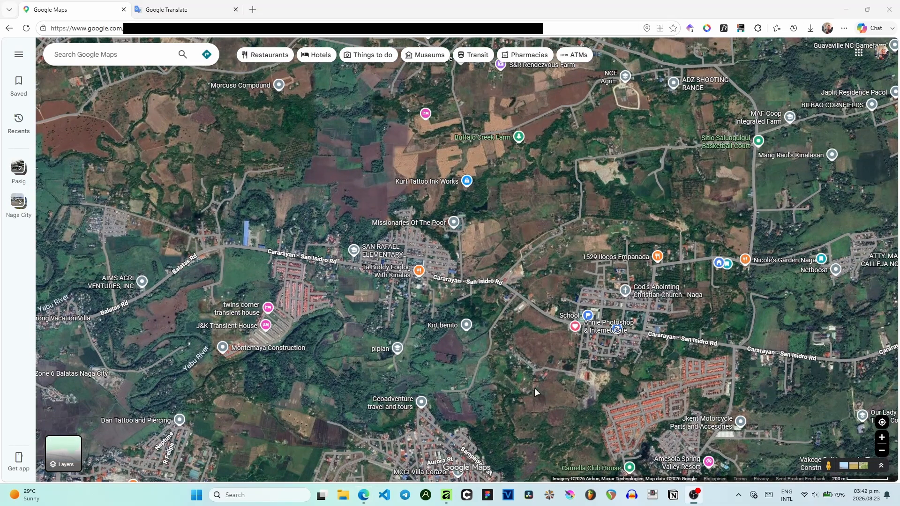
- Reposition the bent line segment against the station circle and set its colour to green
left_click(447, 495)
scroll(484, 353, "down", 3)
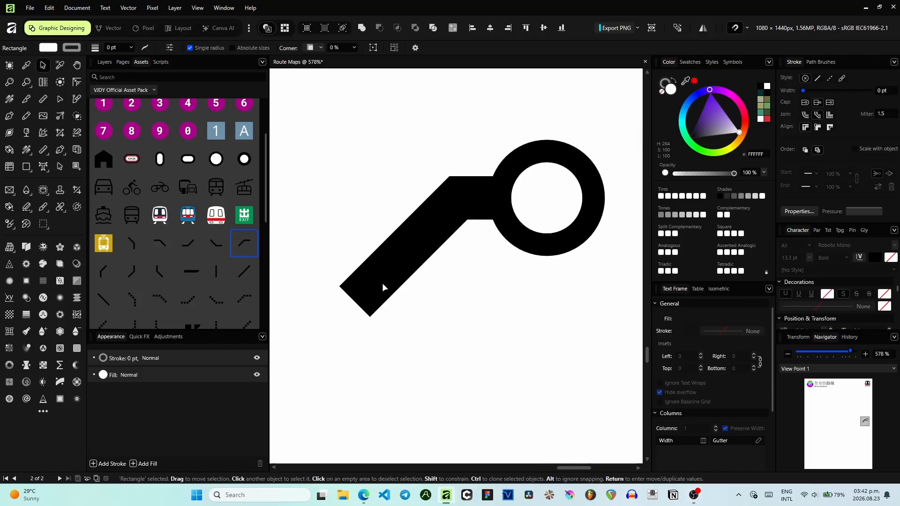
left_click(383, 286)
left_click_drag(369, 286, 416, 263)
left_click_drag(452, 231, 426, 227)
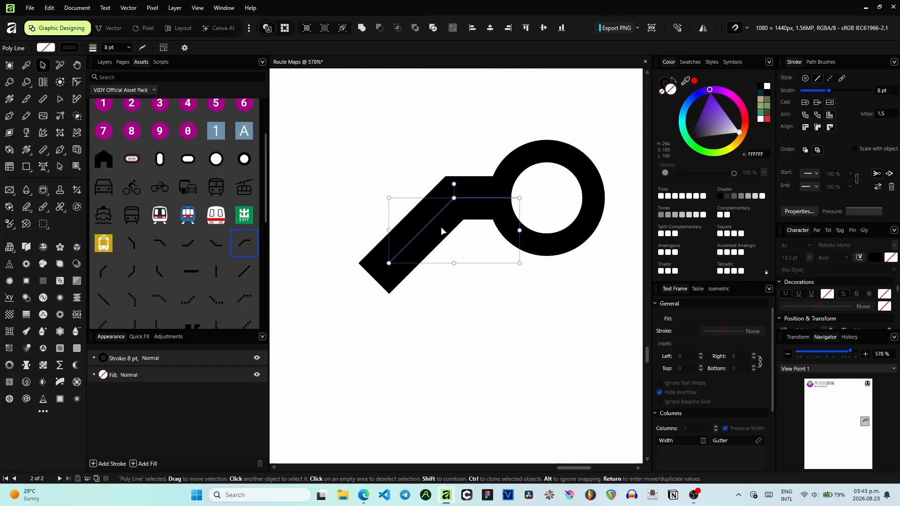
left_click(767, 111)
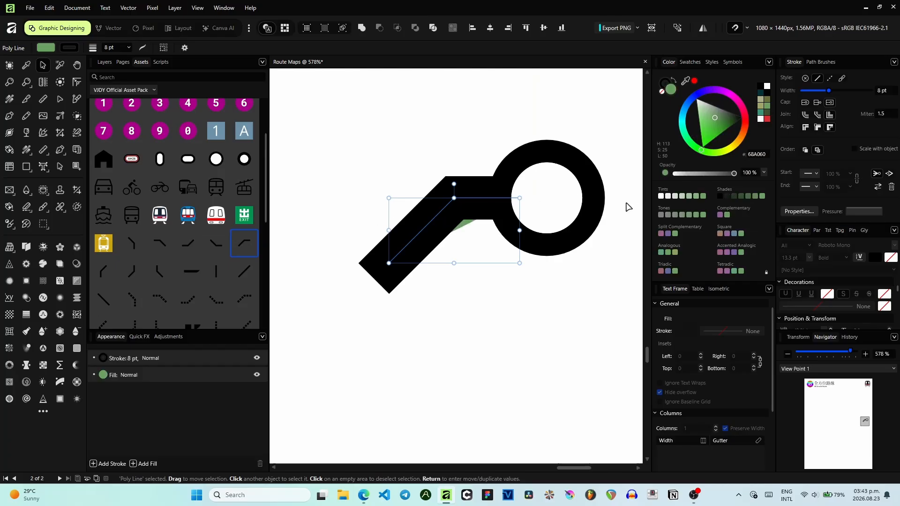
- Set the bent line segment's stroke to green with no fill
left_click(662, 91)
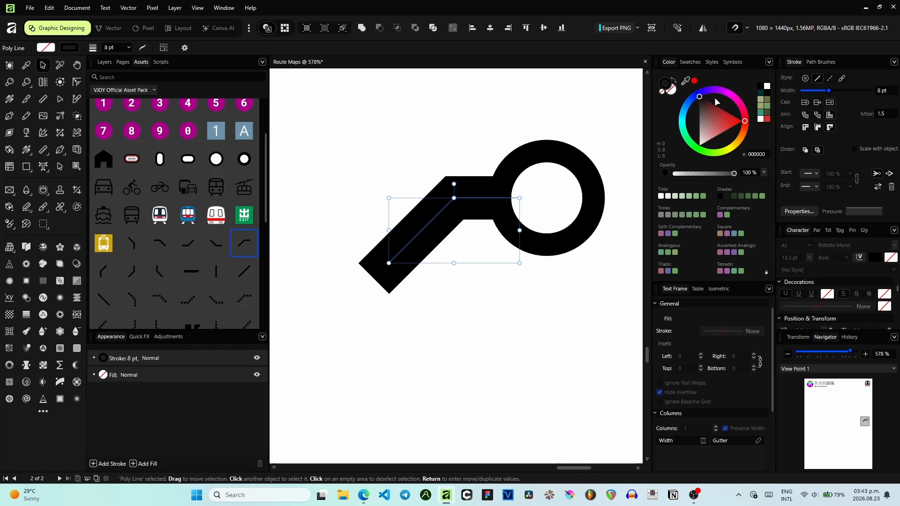
left_click(767, 111)
left_click(446, 307)
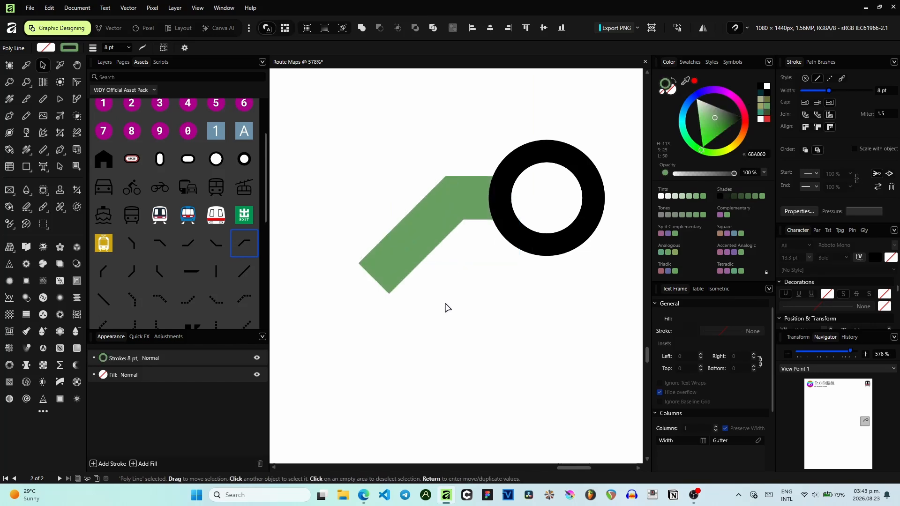
- Add a second bent line segment below the first, attach it to the green bend and colour it green
left_click_drag(446, 307, 501, 244)
left_click_drag(116, 281, 380, 317)
scroll(432, 250, "down", 1)
left_click_drag(423, 193, 407, 237)
scroll(407, 258, "down", 3)
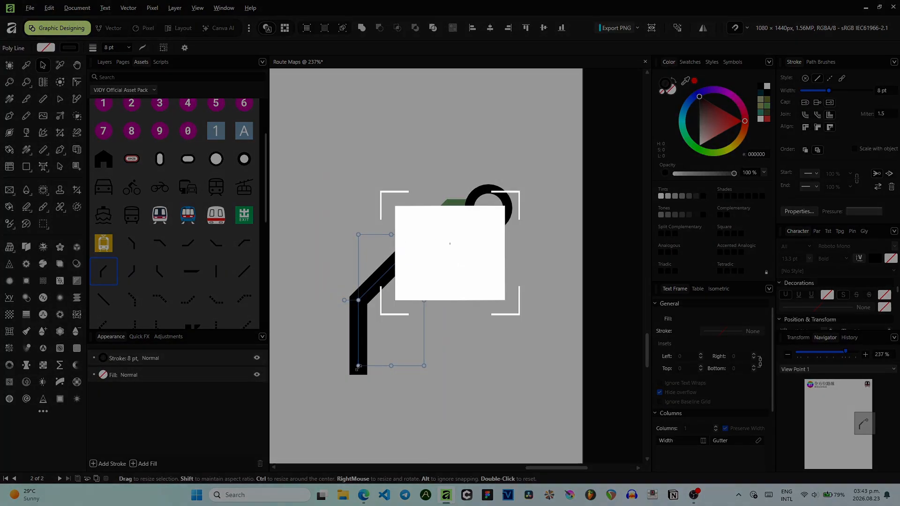
left_click_drag(358, 367, 385, 337)
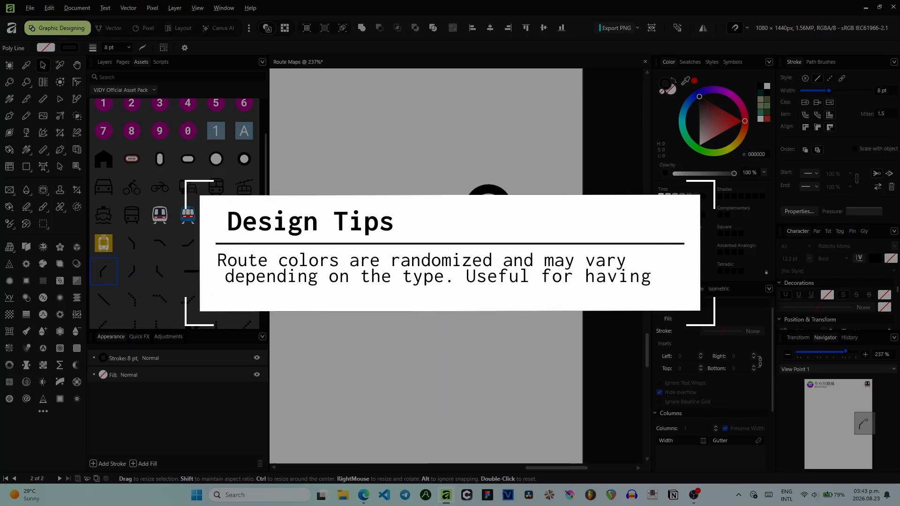
scroll(354, 314, "up", 6)
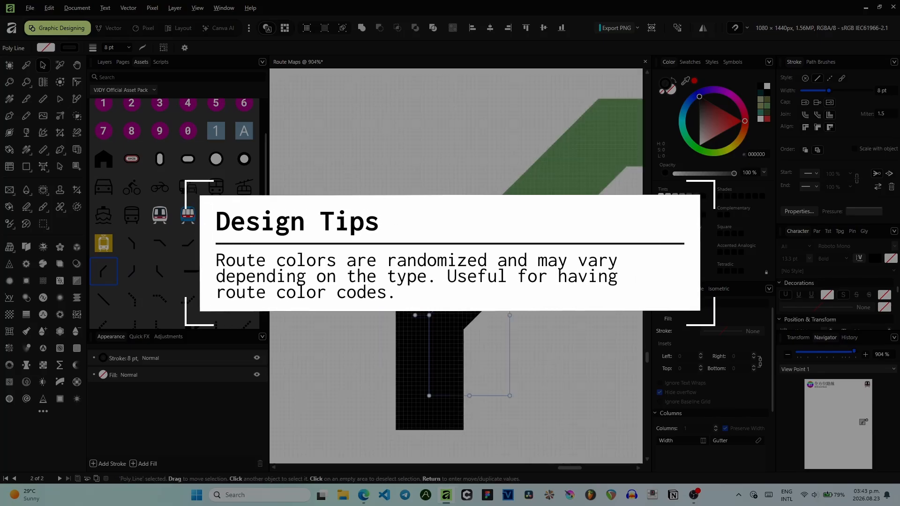
left_click_drag(446, 277, 426, 246)
left_click(767, 106)
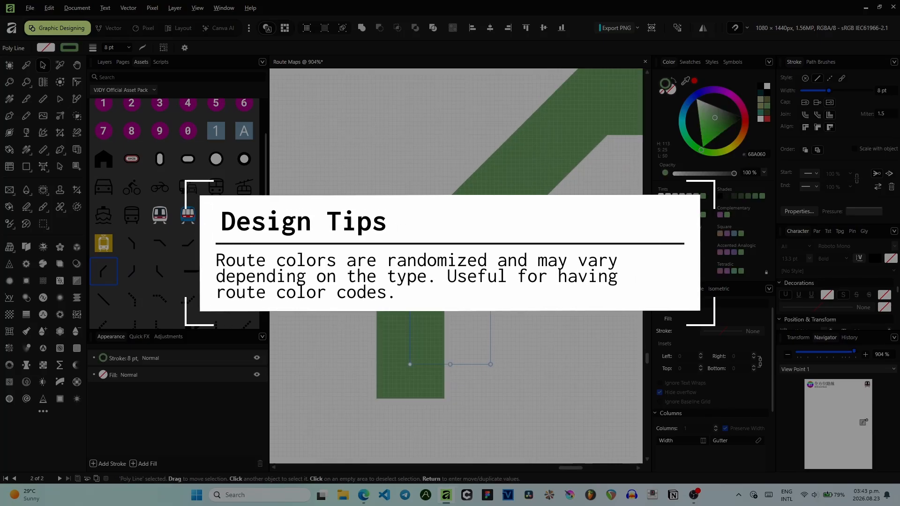
left_click(552, 276)
- Switch to the browser and examine the Naga City satellite map around Balatas and the Naga River
scroll(552, 276, "down", 2)
left_click_drag(547, 275, 465, 251)
scroll(464, 253, "down", 1)
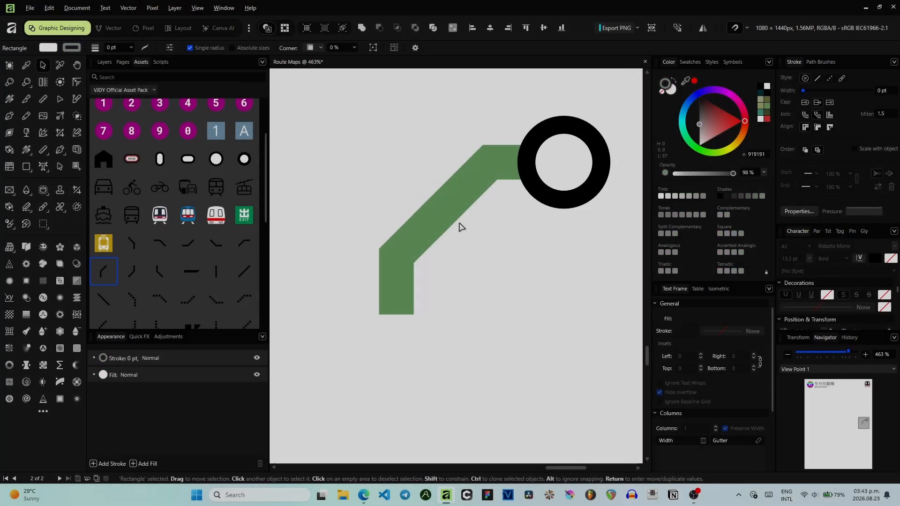
scroll(375, 192, "down", 6)
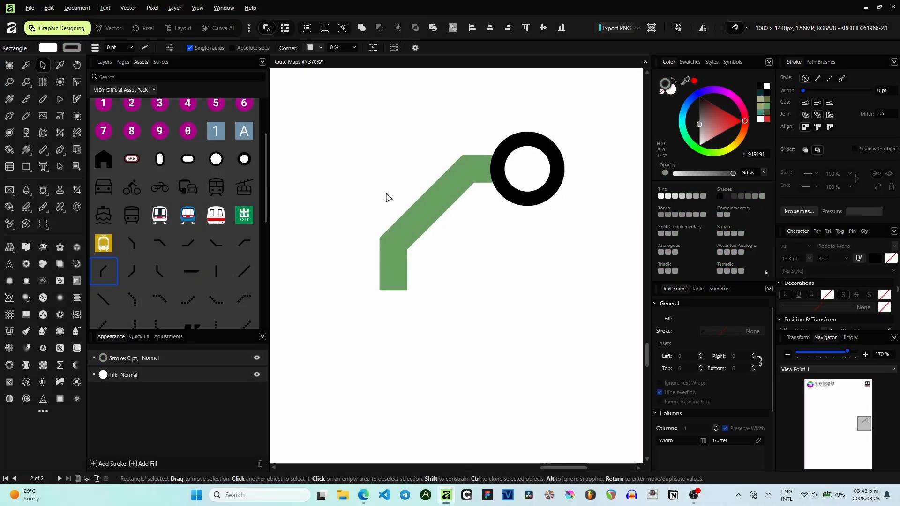
left_click_drag(598, 295, 317, 143)
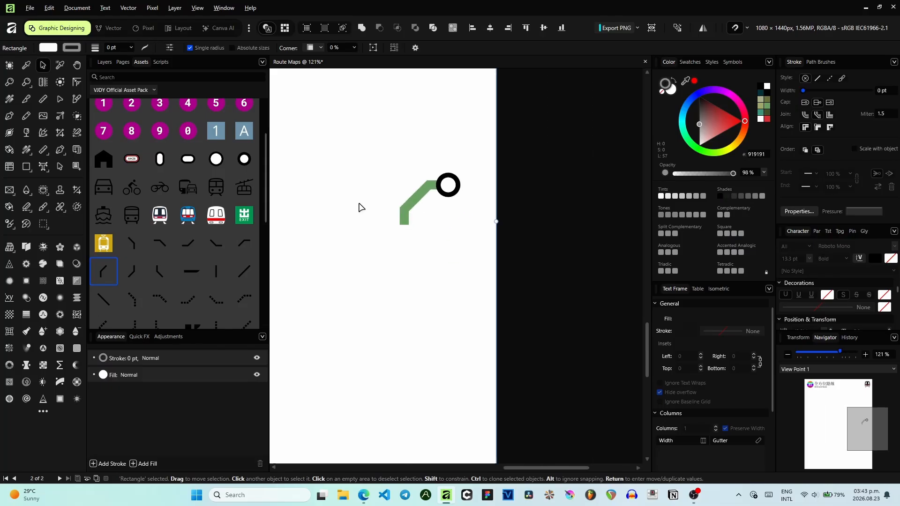
scroll(398, 257, "up", 2)
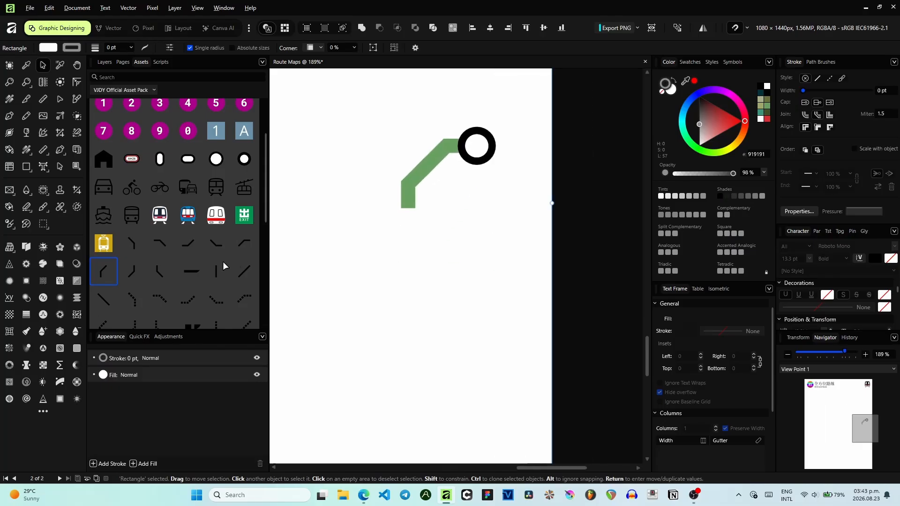
left_click(370, 491)
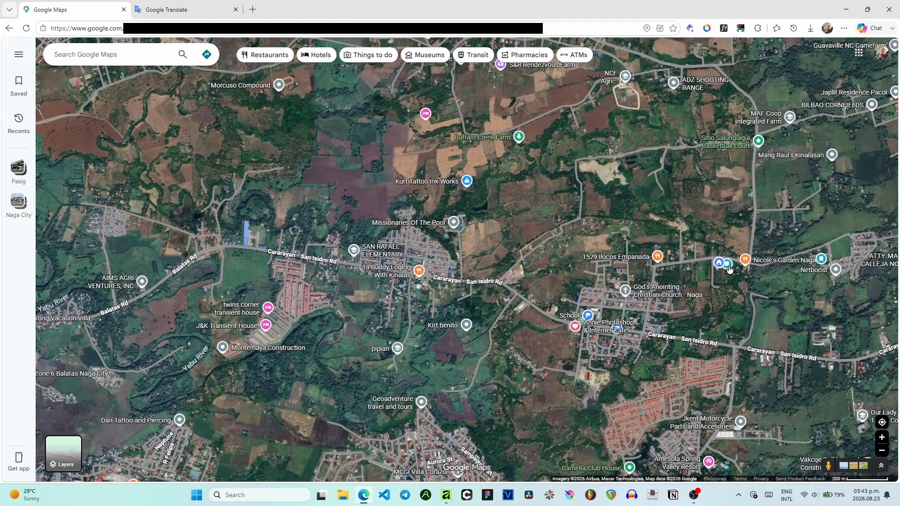
scroll(730, 269, "down", 2)
scroll(451, 249, "up", 1)
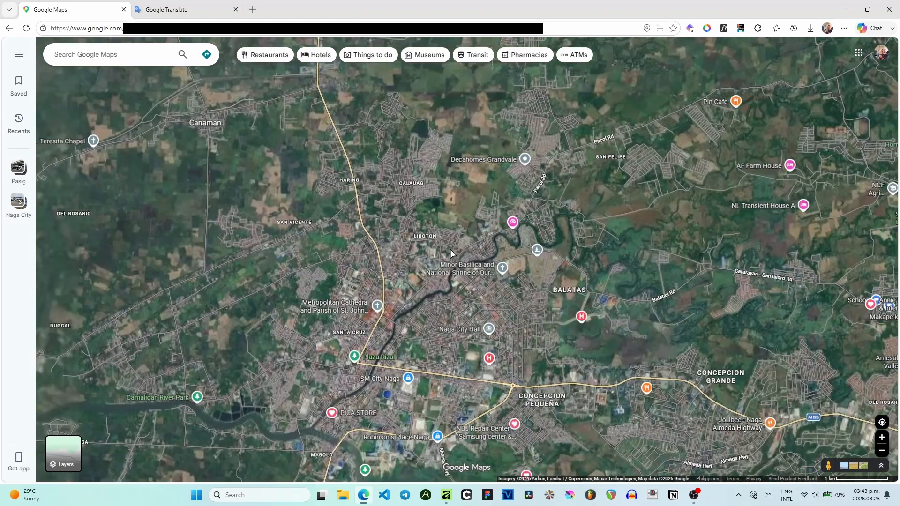
scroll(450, 250, "up", 2)
scroll(445, 241, "up", 1)
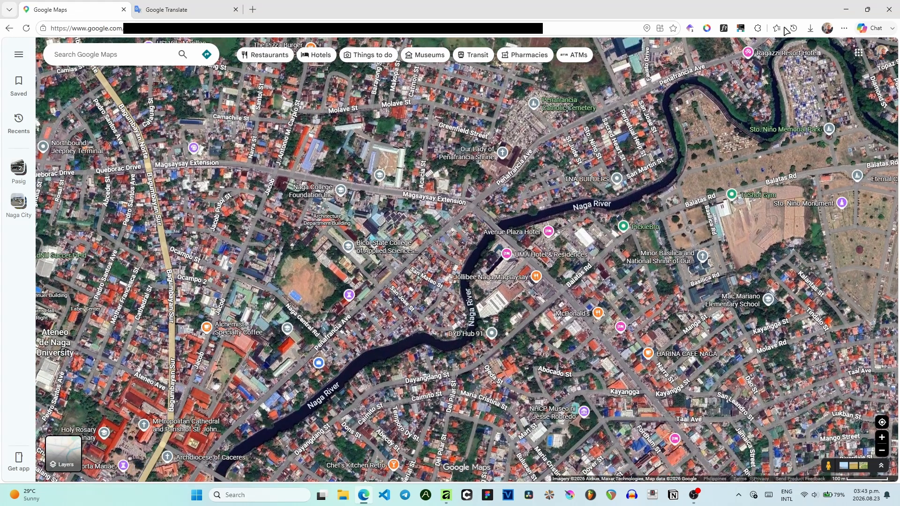
left_click(847, 10)
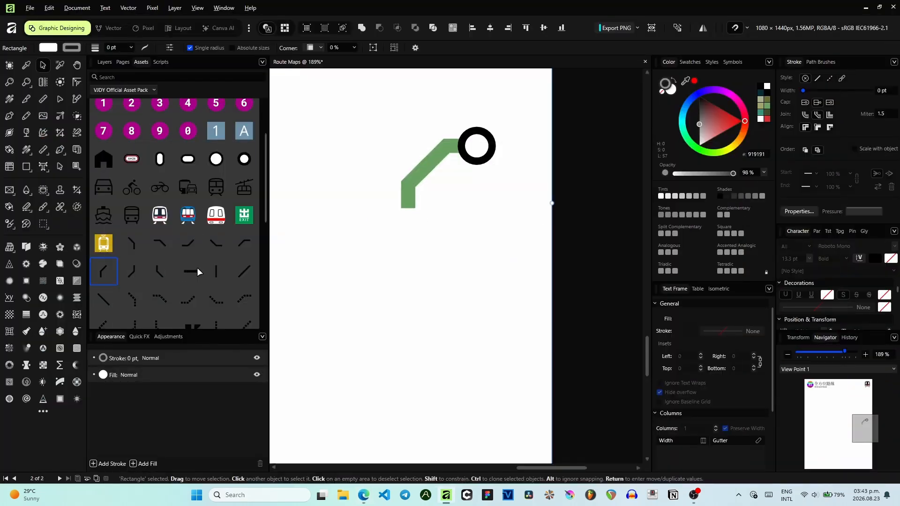
- Add a straight vertical line segment under the green bend, shorten it, and colour it green
left_click_drag(214, 272, 407, 266)
scroll(402, 217, "up", 8)
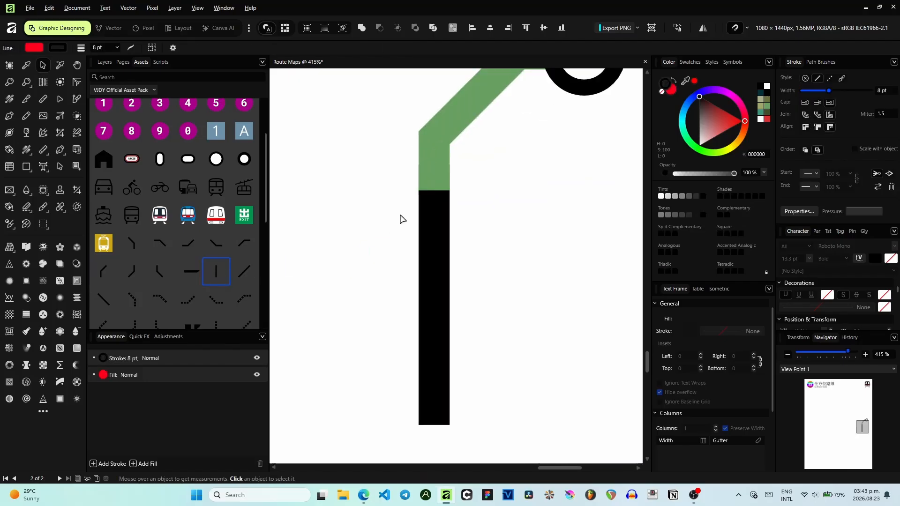
mouse_move(440, 210)
left_mouse_down()
mouse_move(442, 189)
mouse_move(444, 227)
mouse_move(443, 211)
left_mouse_up()
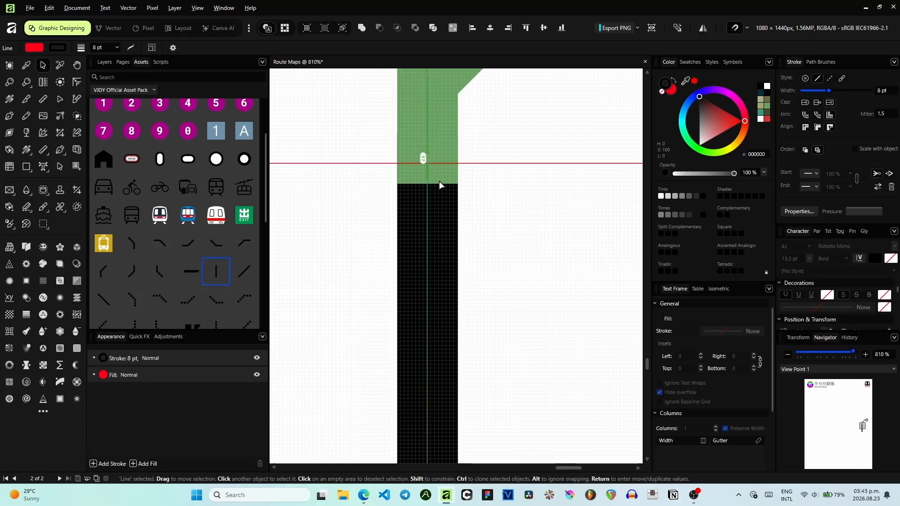
left_click(428, 121)
scroll(450, 154, "down", 5)
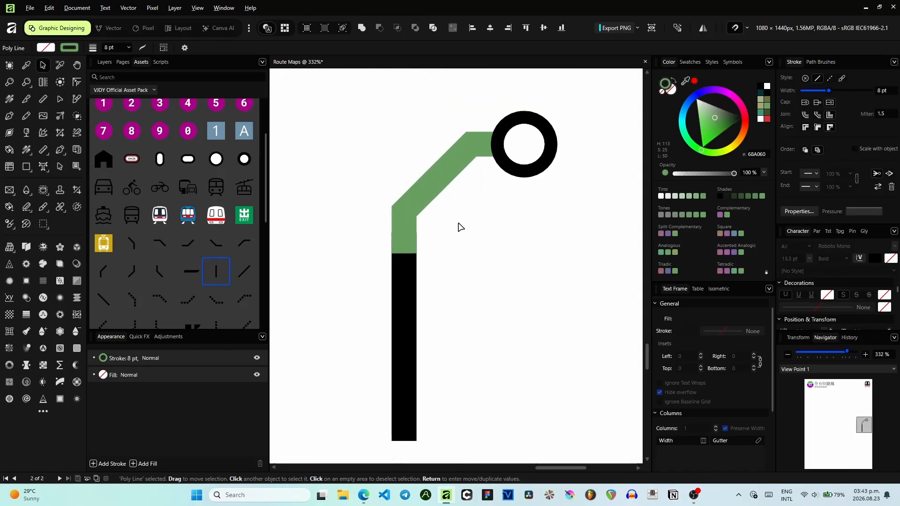
left_click(407, 382)
left_click_drag(404, 439, 404, 322)
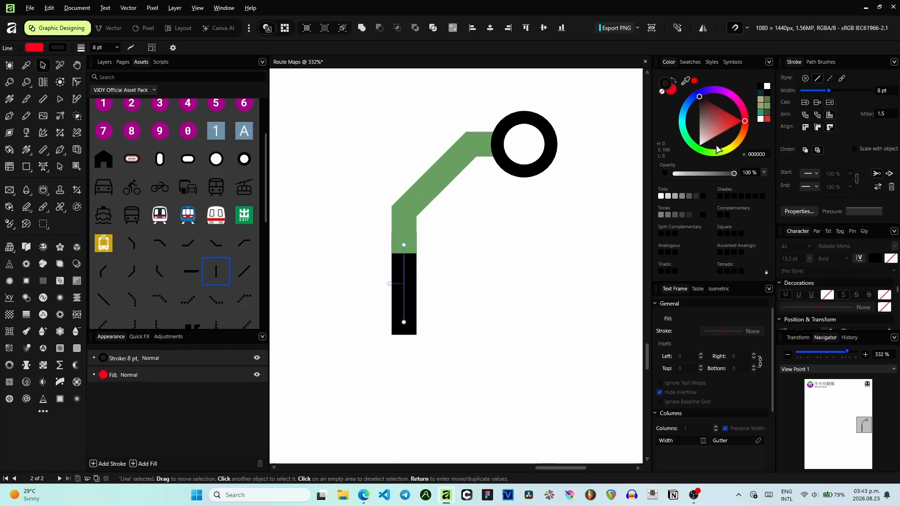
left_click(767, 111)
left_click(550, 232)
- Add a diagonal bent segment to the bottom of the vertical line and colour it green
left_click_drag(130, 273, 381, 362)
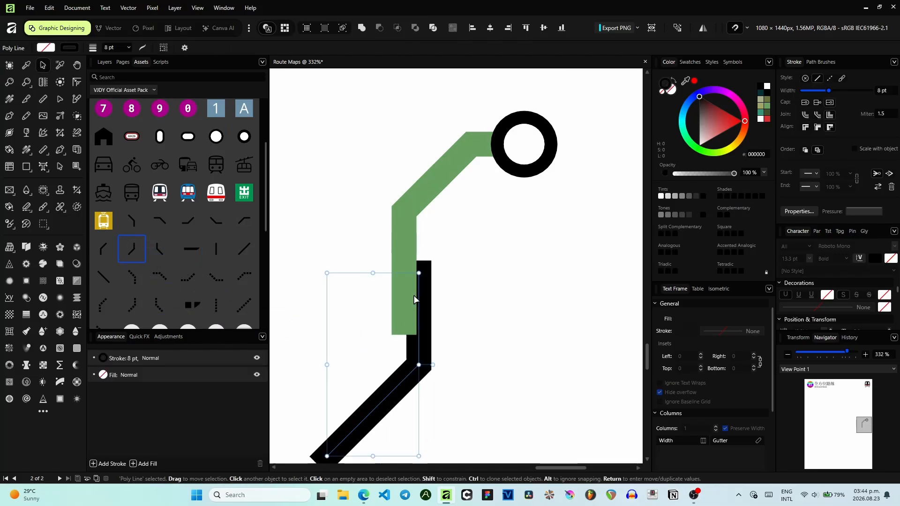
left_click_drag(419, 273, 409, 342)
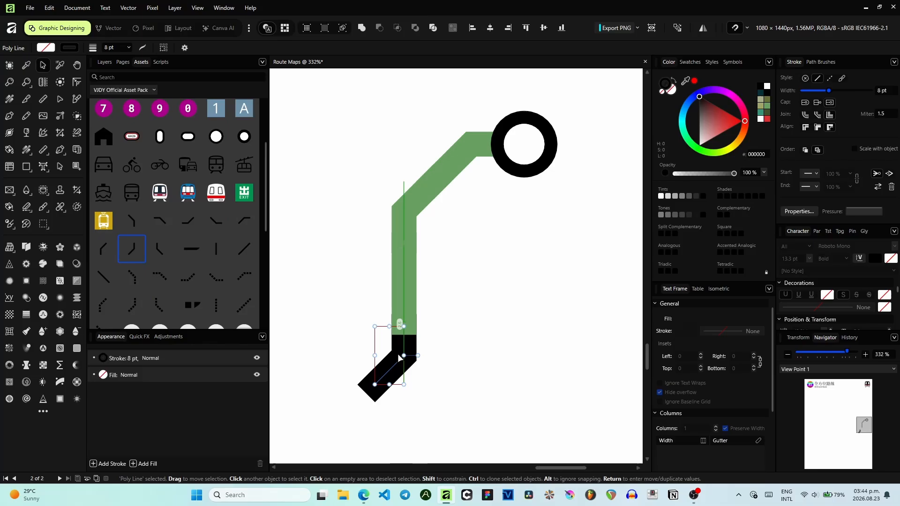
left_click(767, 107)
left_click(477, 329)
- Attach a short horizontal bend segment to the diagonal's end and colour it green
left_click_drag(477, 326, 529, 282)
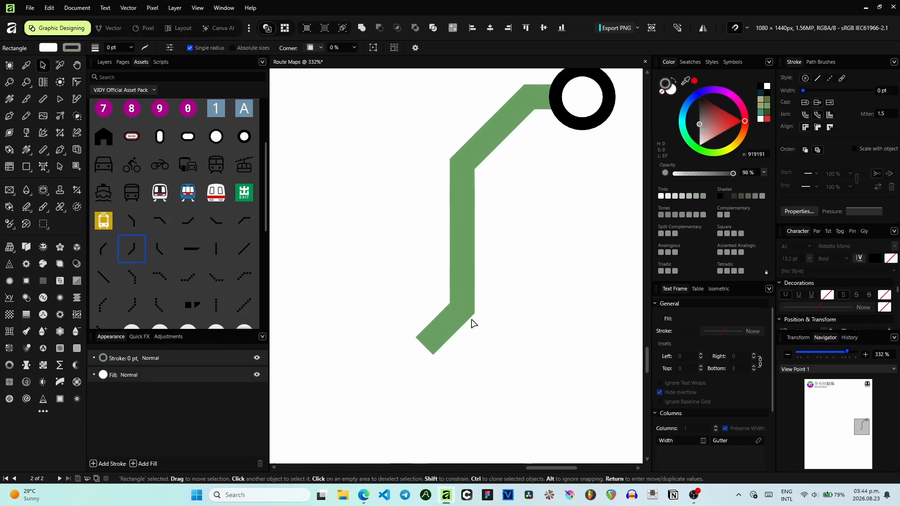
left_click_drag(448, 333, 460, 311)
left_click(275, 287)
left_click_drag(186, 219, 473, 295)
left_click_drag(477, 287, 533, 306)
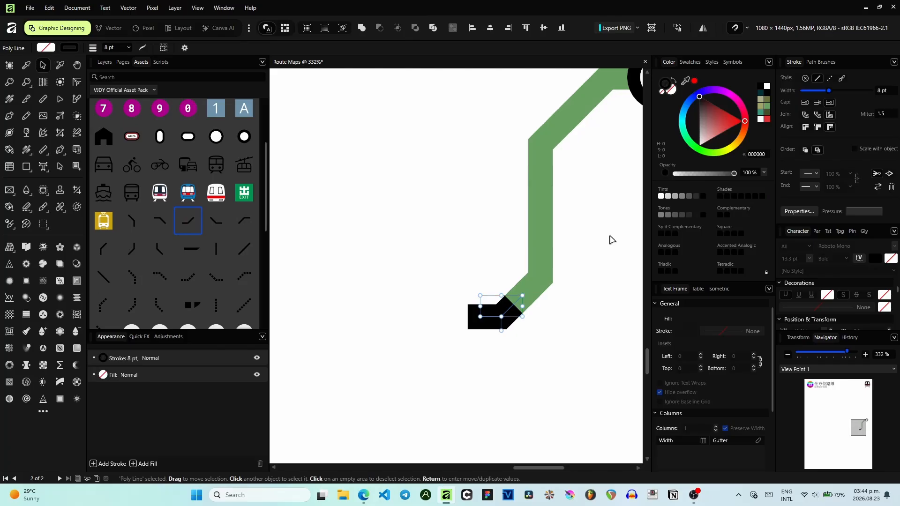
left_click(767, 106)
left_click(533, 287)
left_click_drag(522, 295, 529, 284)
left_click_drag(519, 314, 496, 301)
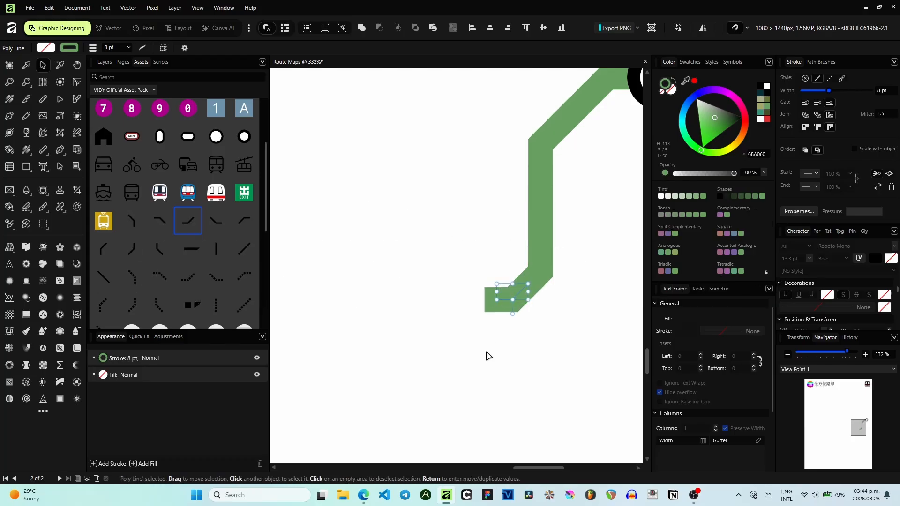
left_click(407, 234)
- Add a straight horizontal line segment extending west from the end of the green route
scroll(398, 291, "down", 4)
left_click_drag(389, 231, 499, 250)
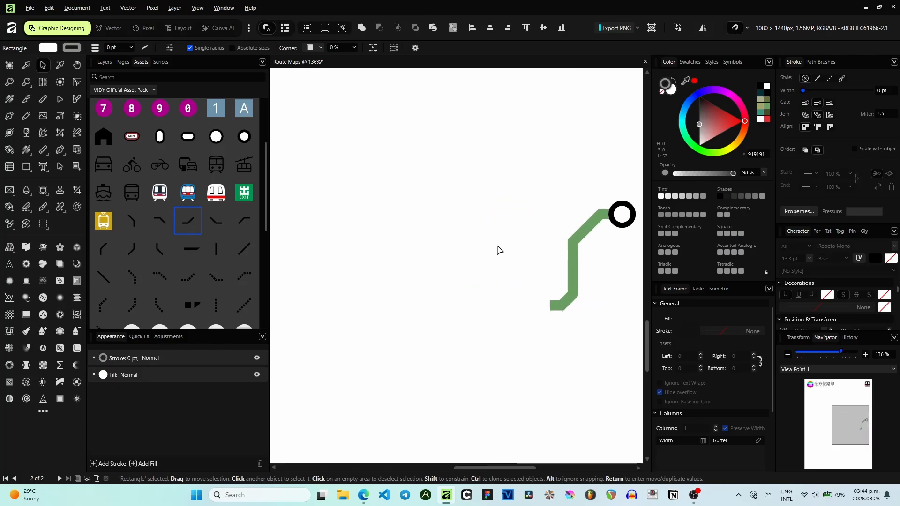
left_click_drag(200, 256, 441, 258)
scroll(539, 305, "up", 2)
scroll(440, 257, "up", 1)
left_click_drag(391, 269, 458, 274)
- Place a station circle at the junction of the horizontal line and the green bend
left_click(577, 189)
scroll(576, 189, "down", 1)
left_click_drag(557, 191, 486, 231)
scroll(191, 267, "up", 2)
mouse_move(244, 182)
left_mouse_down()
mouse_move(422, 297)
mouse_move(409, 297)
left_mouse_up()
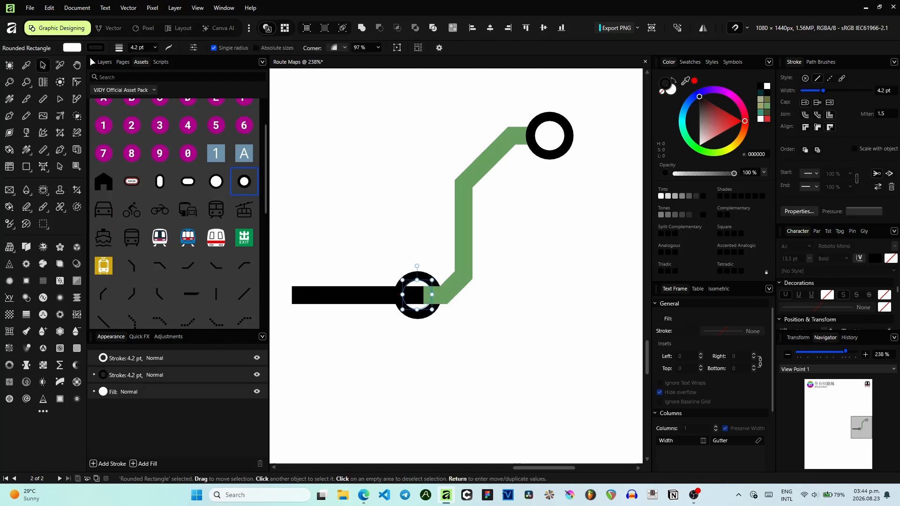
- Select the horizontal line in the Layers list and colour it green
left_click(103, 63)
left_click_drag(160, 248, 170, 109)
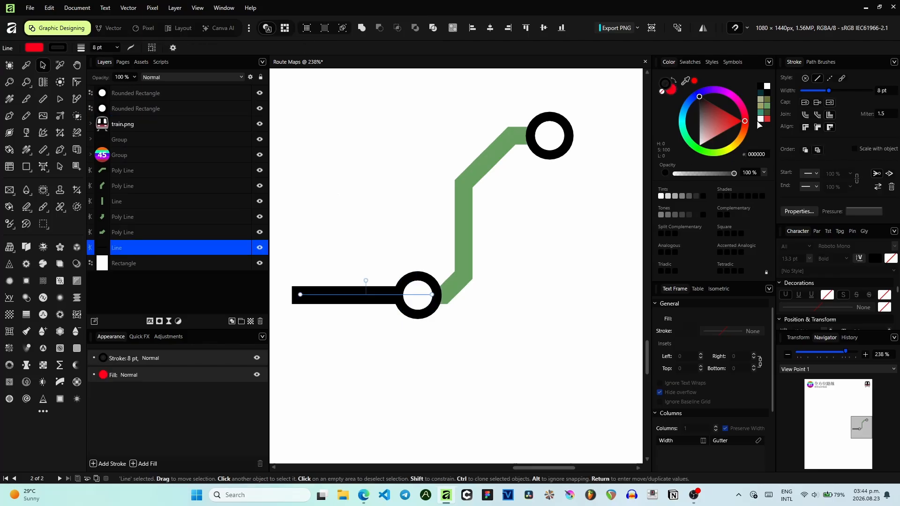
left_click(769, 108)
left_click(519, 318)
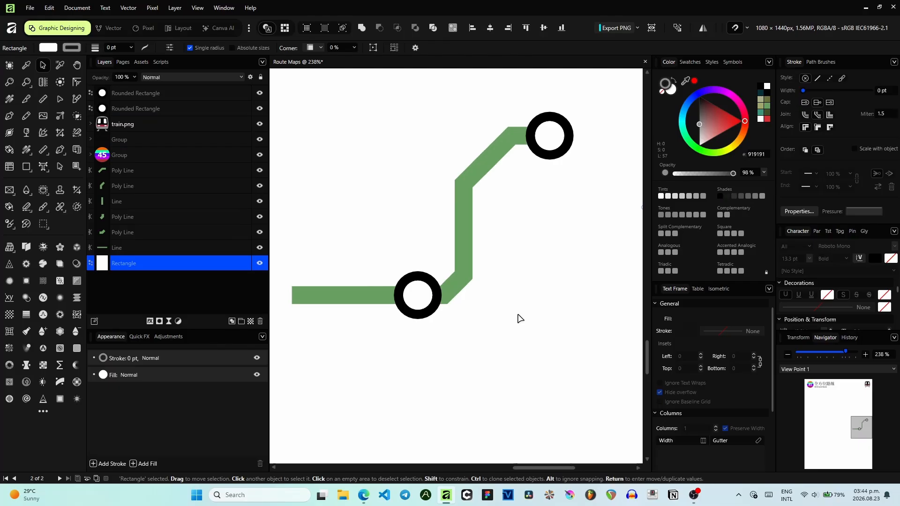
- Review the whole route on the page and in the page thumbnails
scroll(518, 314, "down", 3)
left_click_drag(404, 329, 458, 320)
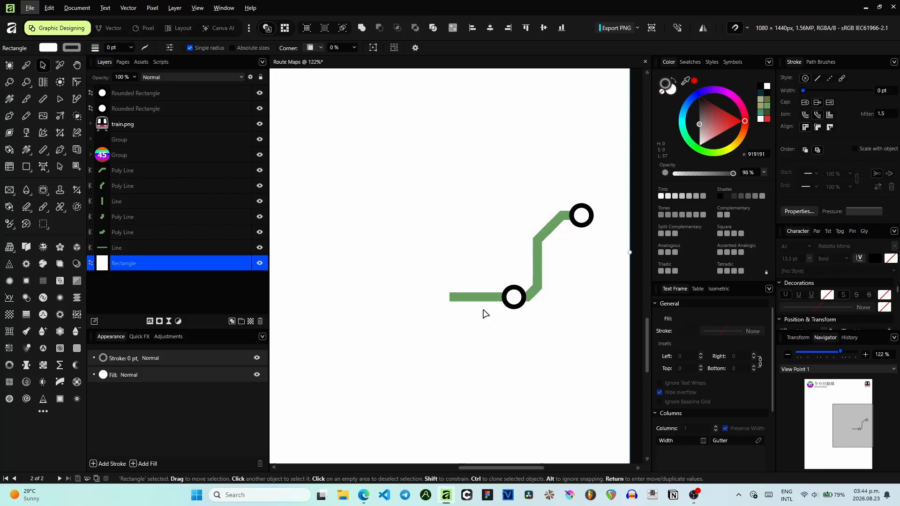
scroll(476, 322, "up", 3)
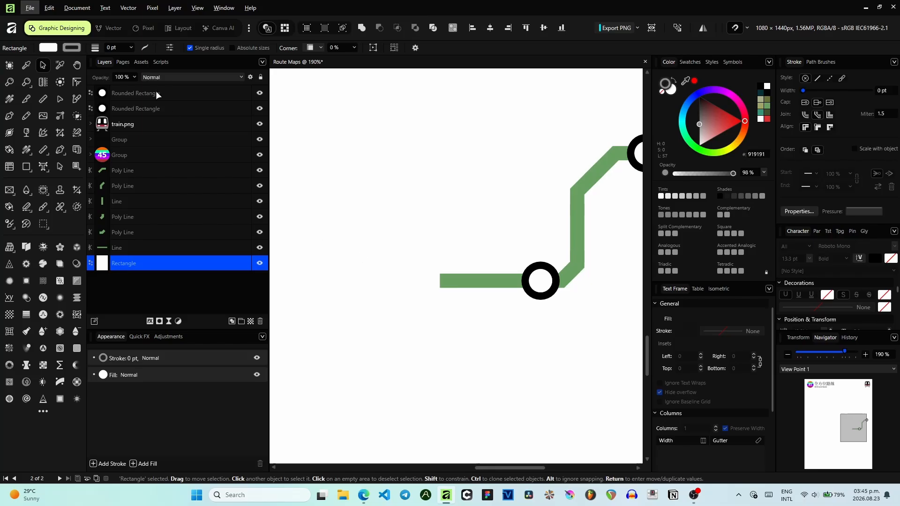
left_click(122, 62)
scroll(411, 151, "down", 3)
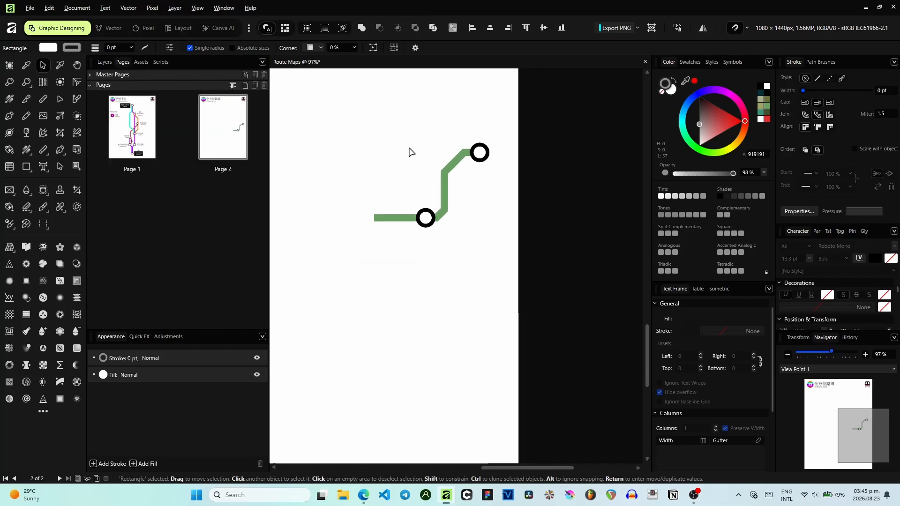
scroll(411, 161, "up", 3)
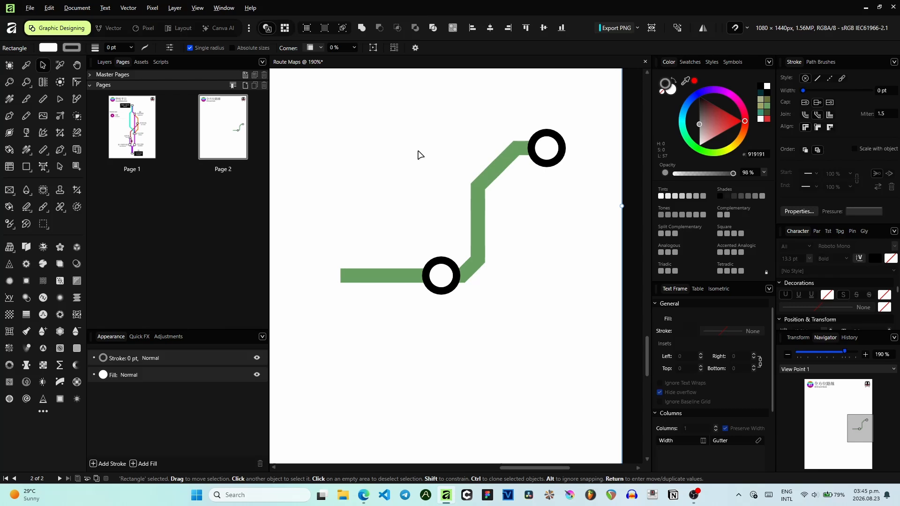
left_click_drag(365, 132, 400, 149)
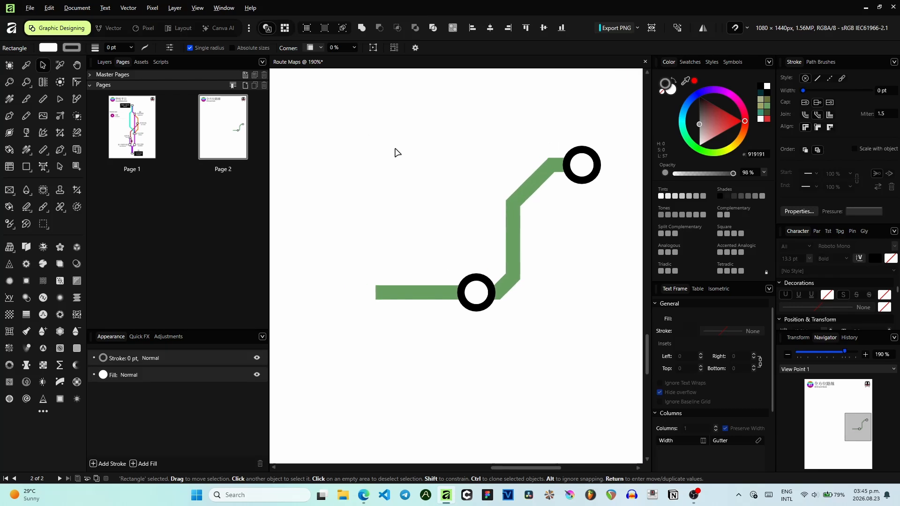
left_click(104, 63)
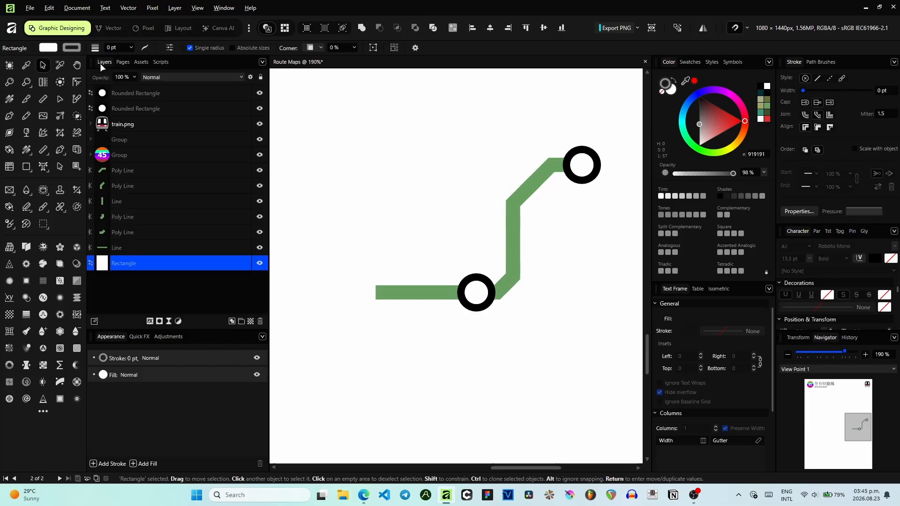
- Lengthen the horizontal green line by extending its left end further west
scroll(353, 189, "down", 4)
left_click_drag(404, 190, 563, 227)
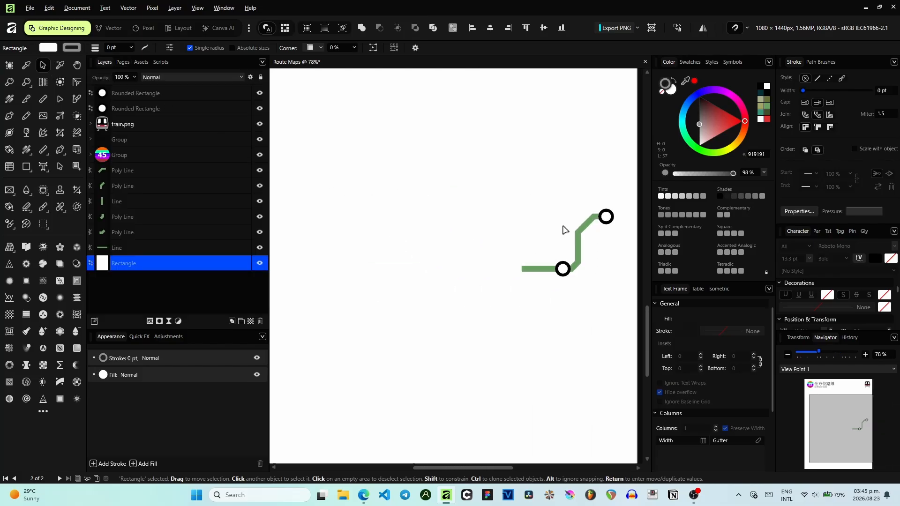
left_click(537, 274)
left_click_drag(522, 269, 392, 269)
scroll(406, 220, "down", 2)
scroll(406, 220, "up", 2)
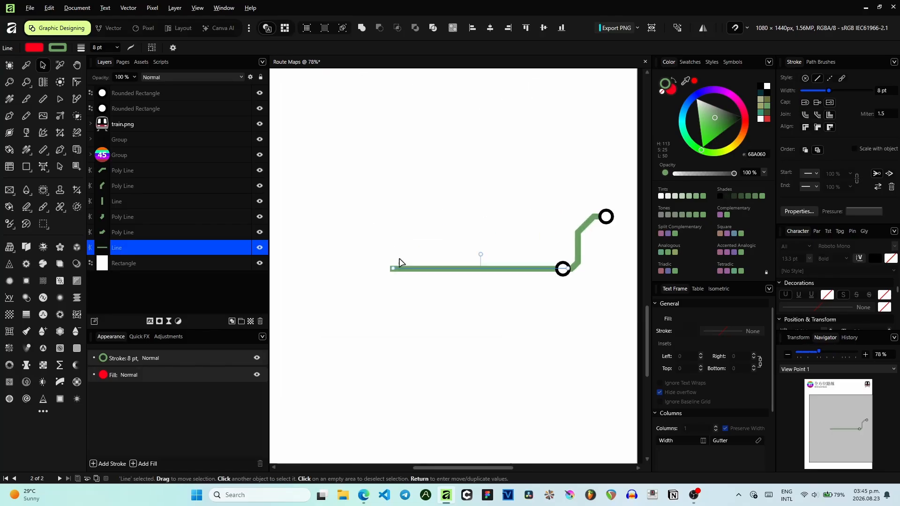
- Duplicate the junction station circle and move the copy west along the horizontal green line
left_click(561, 251)
scroll(561, 251, "up", 2)
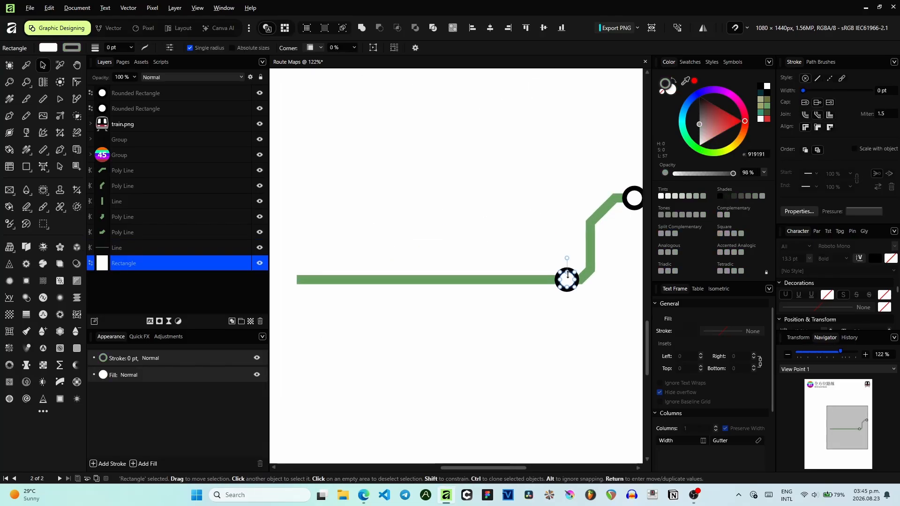
left_click(568, 279)
key("ctrl+j")
left_click_drag(568, 280, 481, 280)
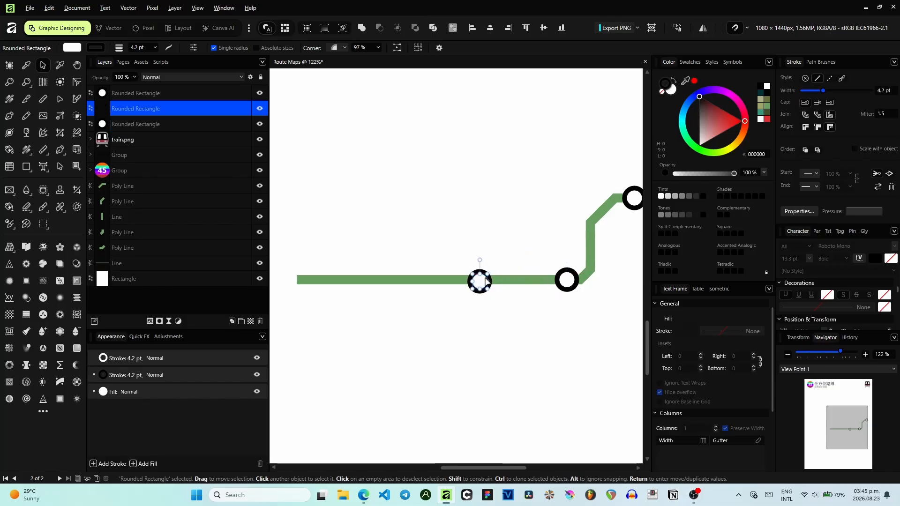
- Duplicate the new station and place the copy further west along the horizontal line
scroll(485, 282, "up", 3)
left_click_drag(485, 287, 479, 283)
key("ctrl+j")
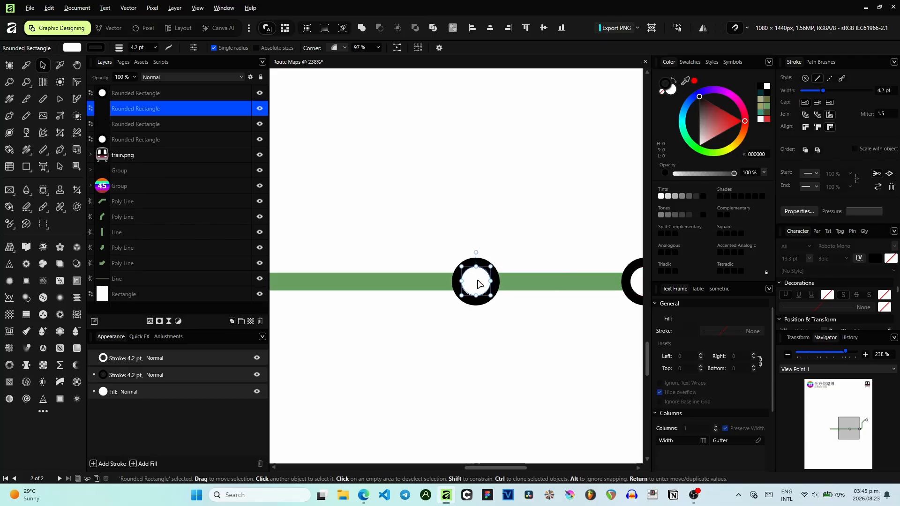
scroll(492, 263, "down", 1)
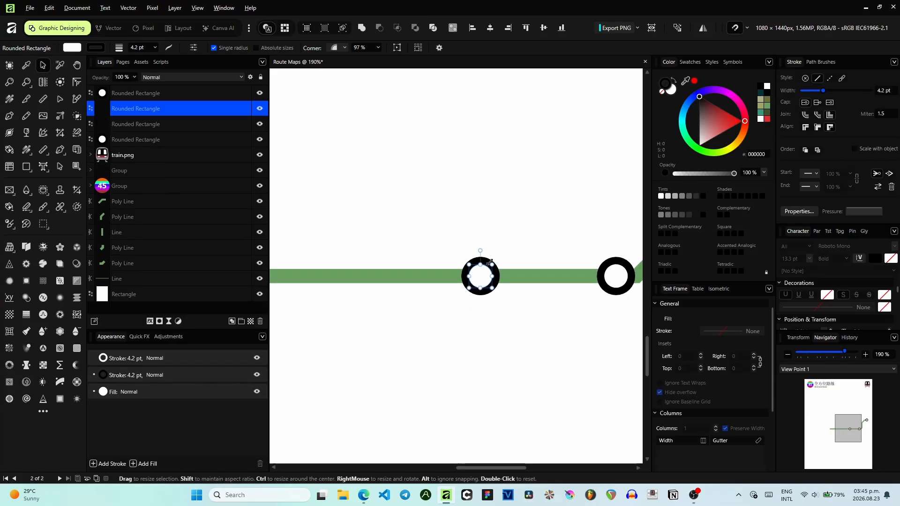
scroll(476, 177, "down", 2)
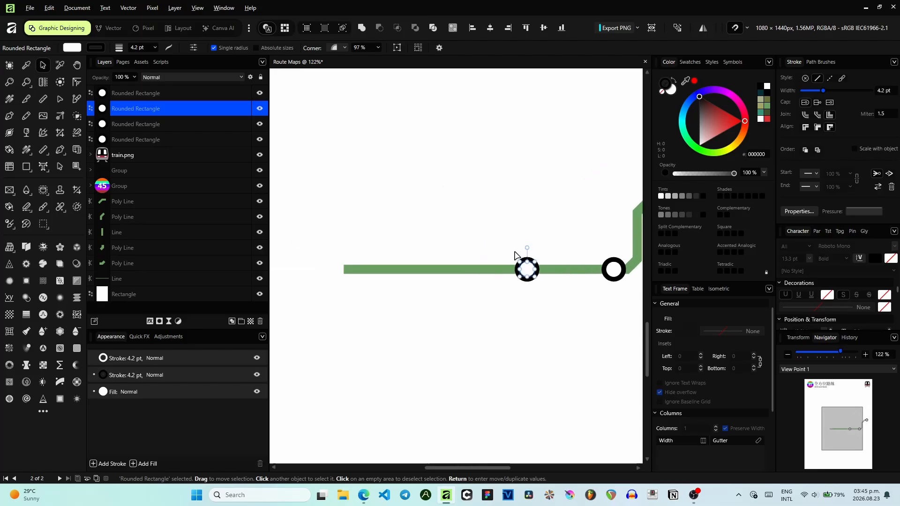
left_click_drag(526, 275, 343, 271)
scroll(340, 231, "up", 2)
scroll(340, 232, "up", 2)
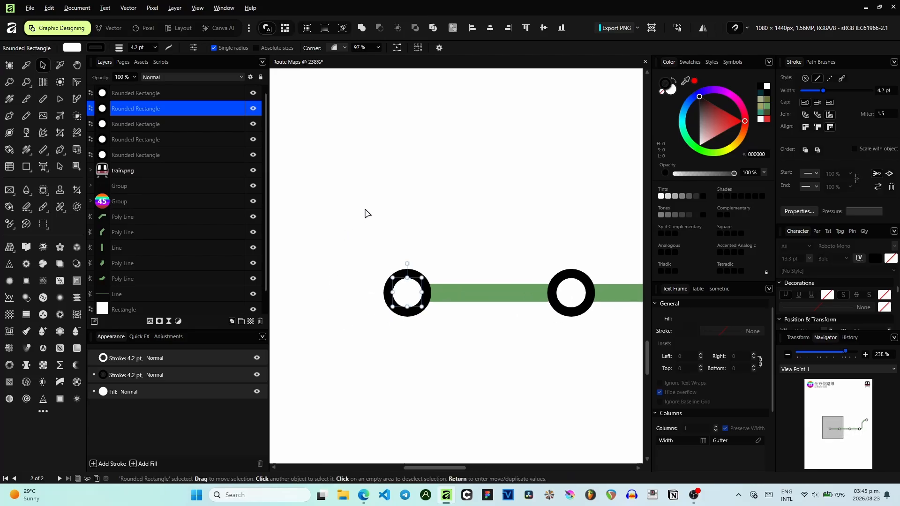
- Place a diagonal bend asset from the Assets library at the line's west end and shrink it to fit
left_click(363, 211)
left_click(124, 61)
left_click(141, 62)
scroll(221, 278, "down", 1)
left_click_drag(216, 243, 338, 262)
scroll(408, 244, "left", 2)
left_click_drag(442, 279, 461, 283)
left_click_drag(476, 318, 535, 327)
left_click(444, 303)
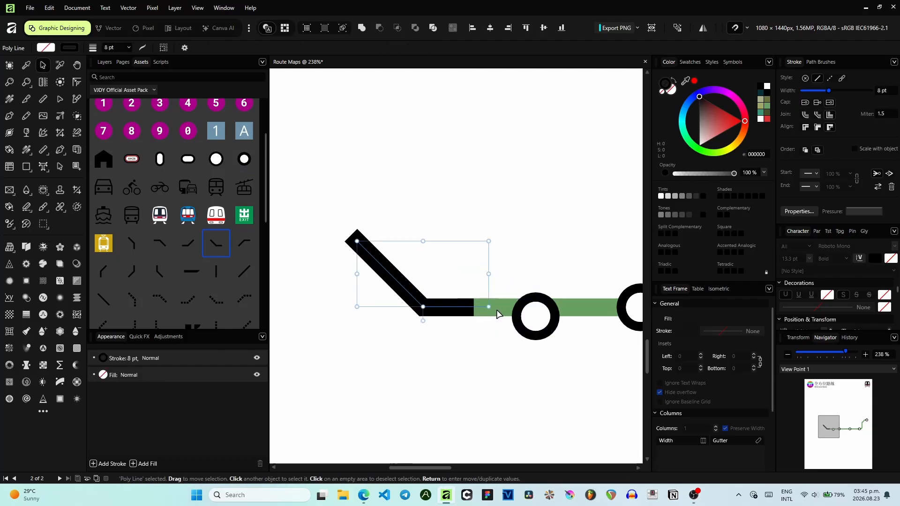
left_click(495, 310)
left_click(464, 308)
left_click_drag(457, 305, 451, 304)
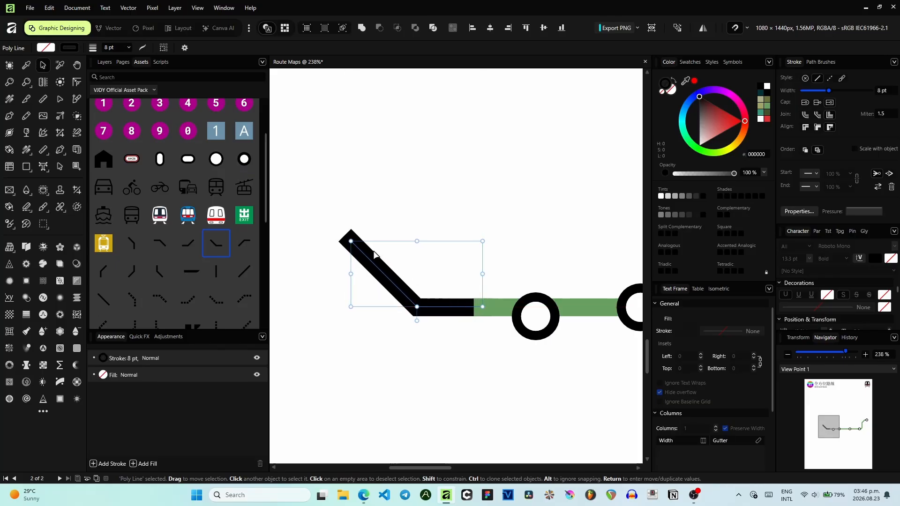
left_click_drag(351, 241, 430, 310)
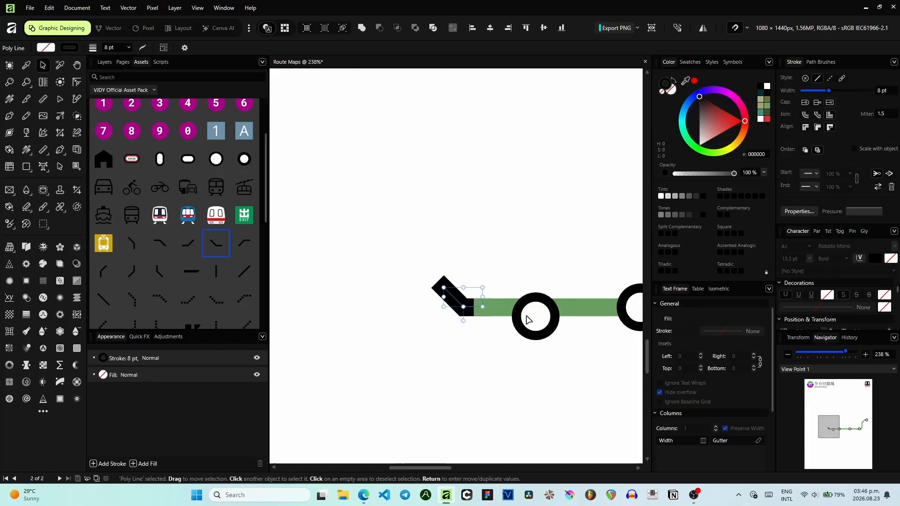
- Move the westernmost station onto the bend joint and colour the new bend green
left_click_drag(536, 323, 487, 313)
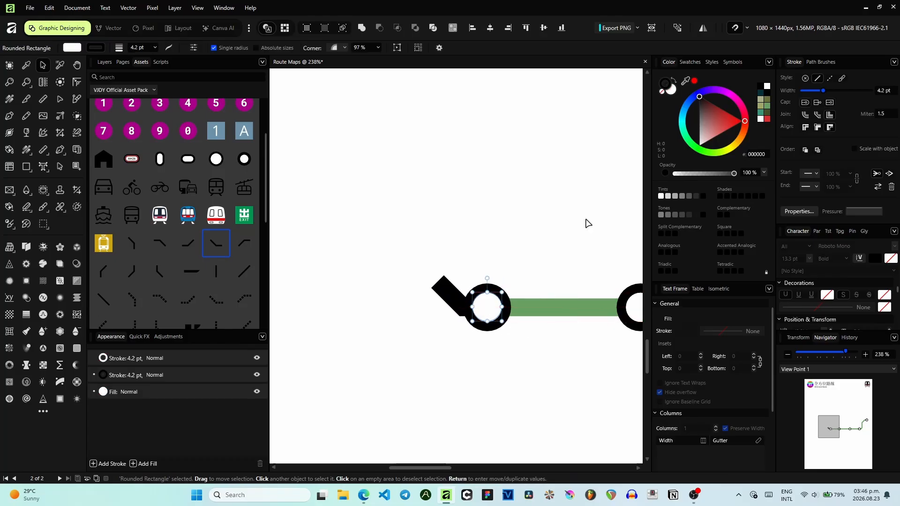
left_click(452, 297)
left_click(768, 106)
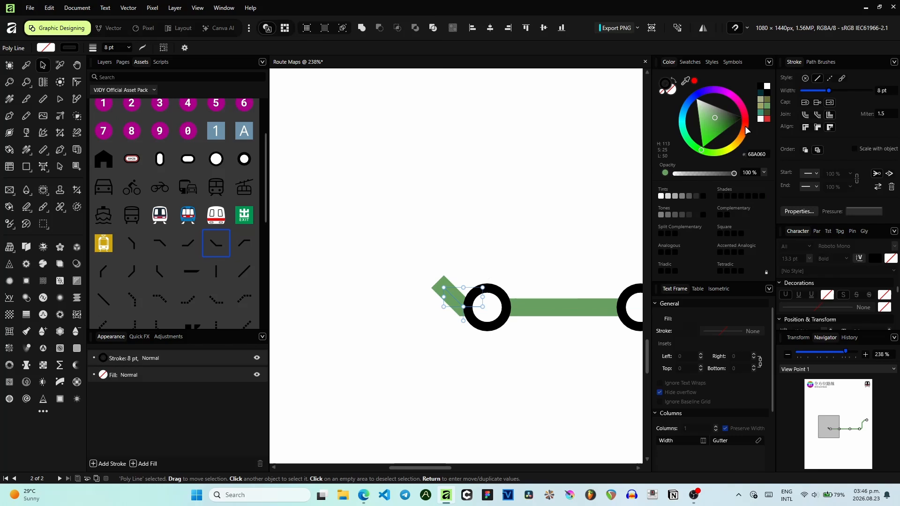
left_click(513, 199)
- Add a vertical-to-diagonal bend asset above the first bend, shrink it and colour it green
left_click_drag(159, 266, 421, 268)
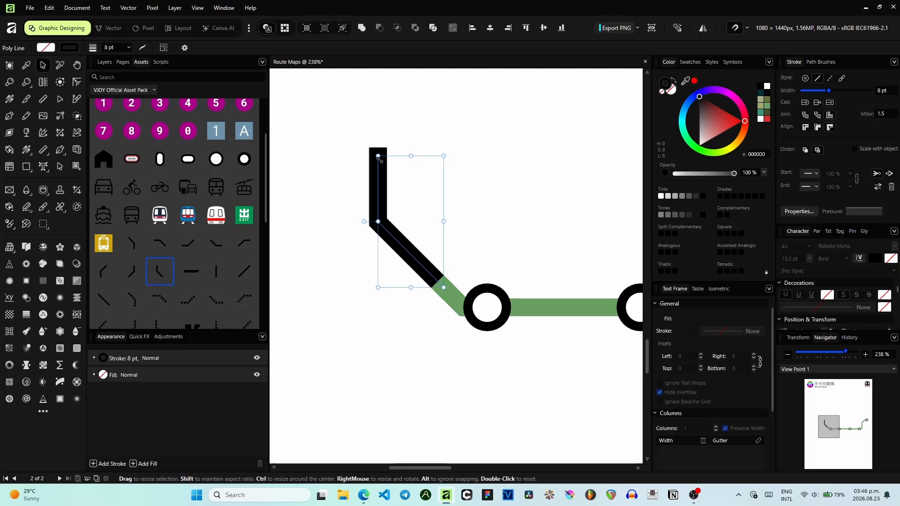
left_click_drag(377, 156, 447, 248)
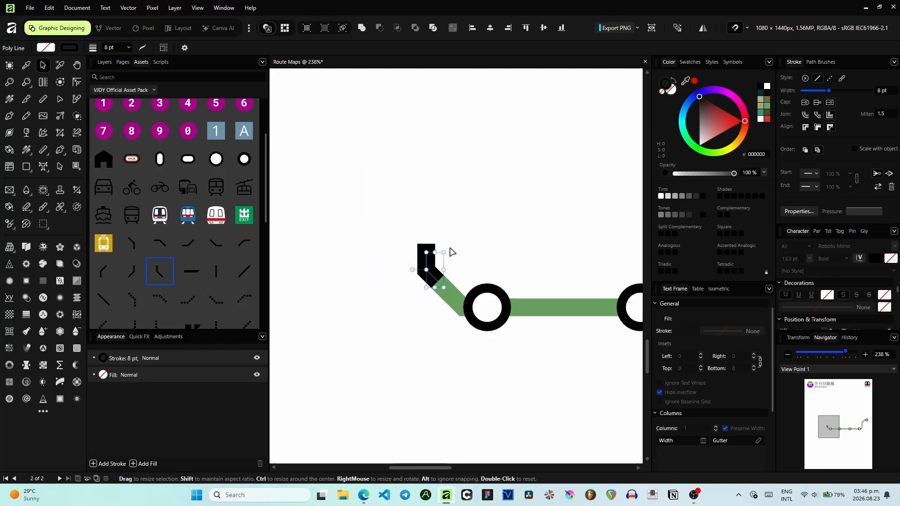
left_click(767, 112)
scroll(483, 261, "down", 5)
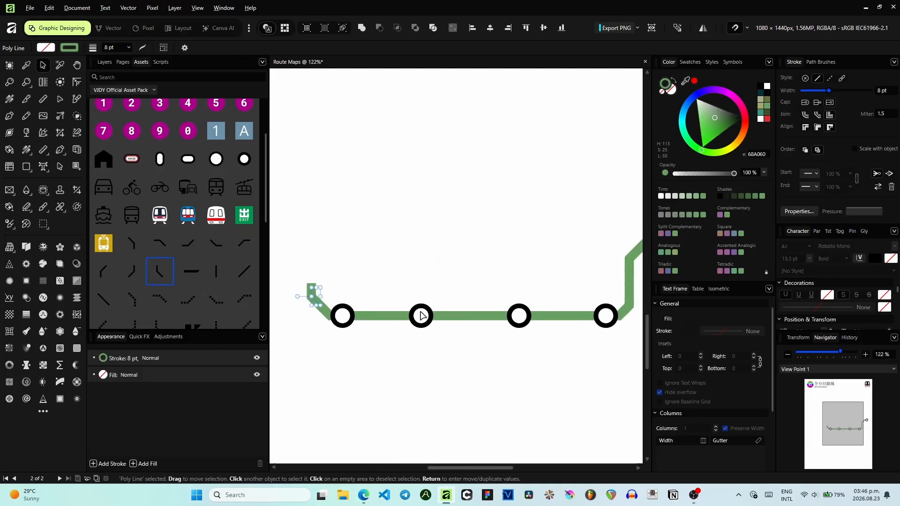
- Nudge the second station from the west slightly to even out the station spacing
left_click(421, 321)
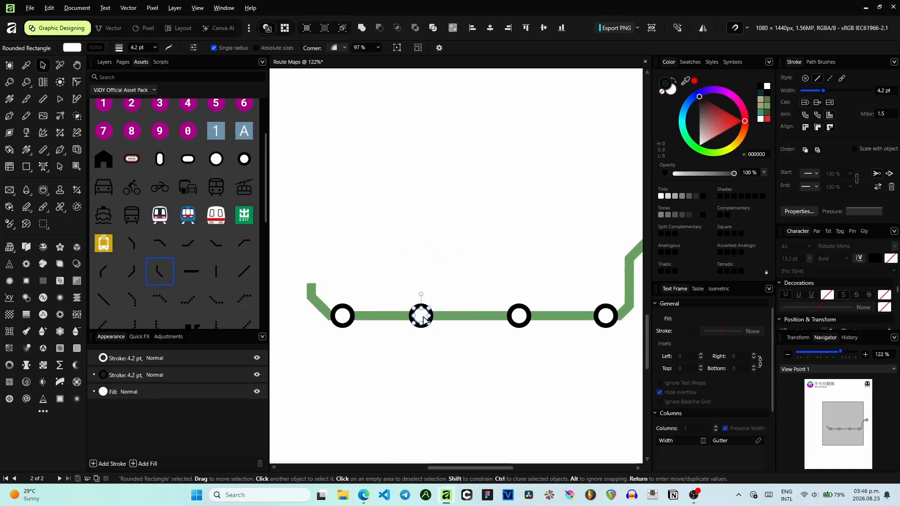
left_click_drag(423, 317, 425, 317)
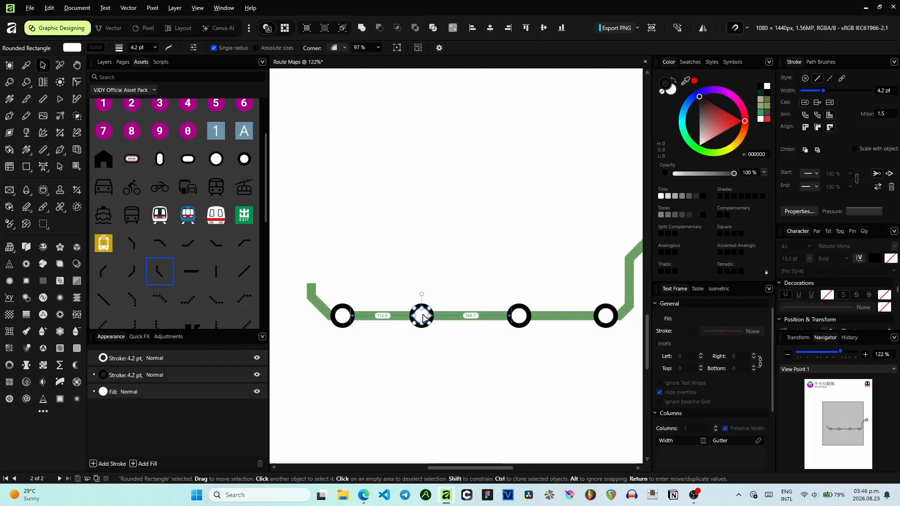
left_click(580, 338)
left_click_drag(574, 334, 519, 293)
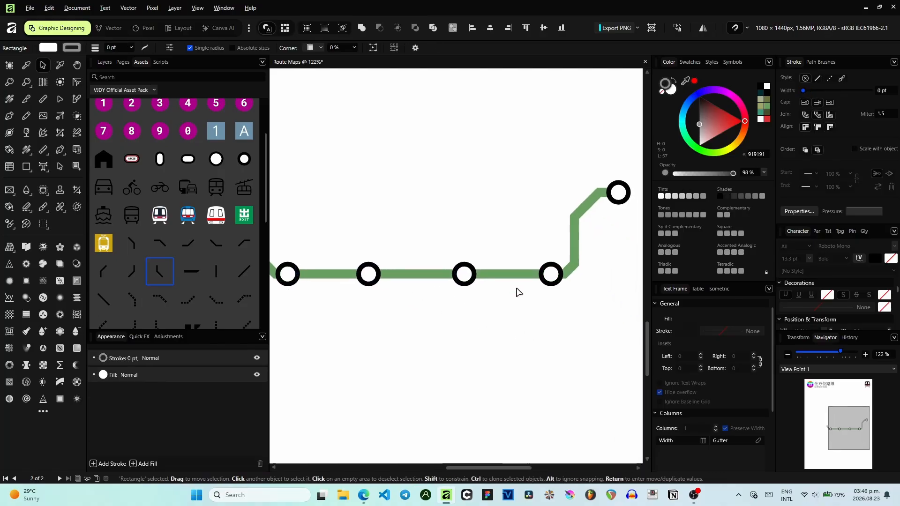
- Examine the stations and line segments along the route at closer zoom
scroll(553, 279, "up", 2)
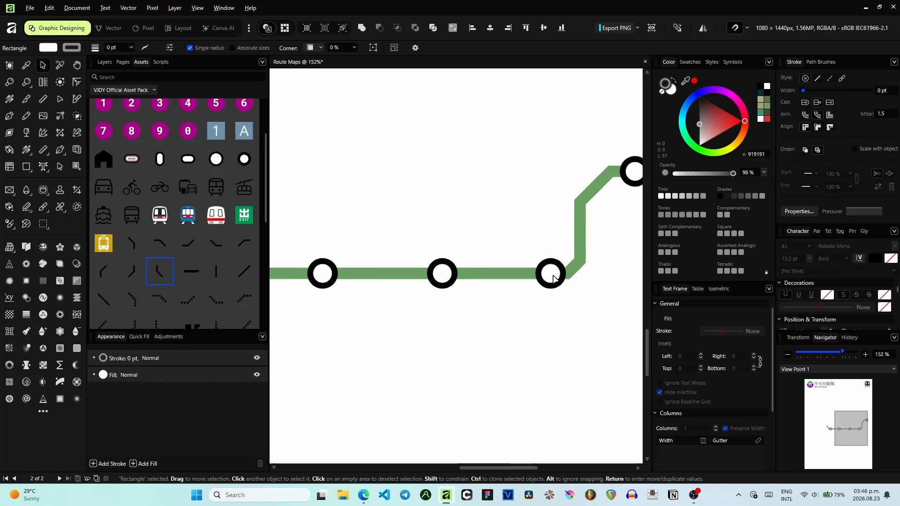
left_click_drag(452, 224, 389, 230)
left_click_drag(498, 221, 610, 204)
scroll(490, 255, "up", 2)
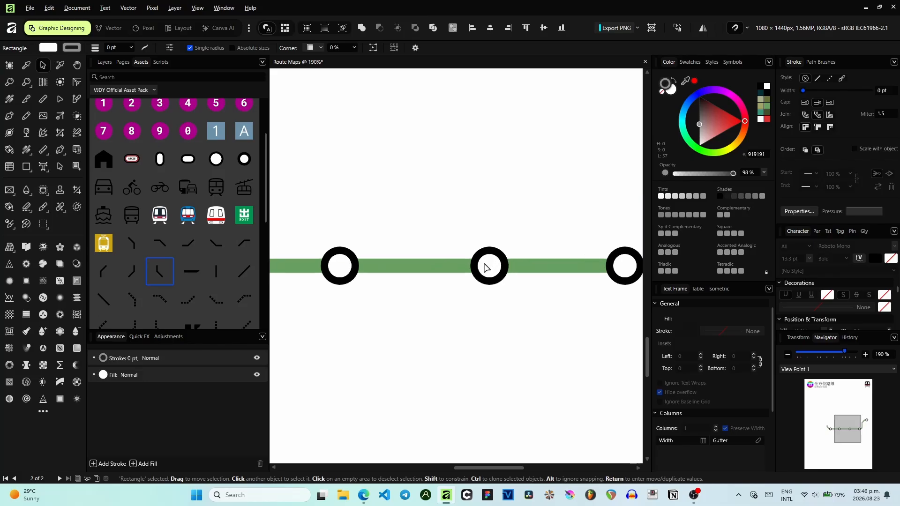
scroll(486, 268, "down", 2)
left_click_drag(446, 258, 383, 254)
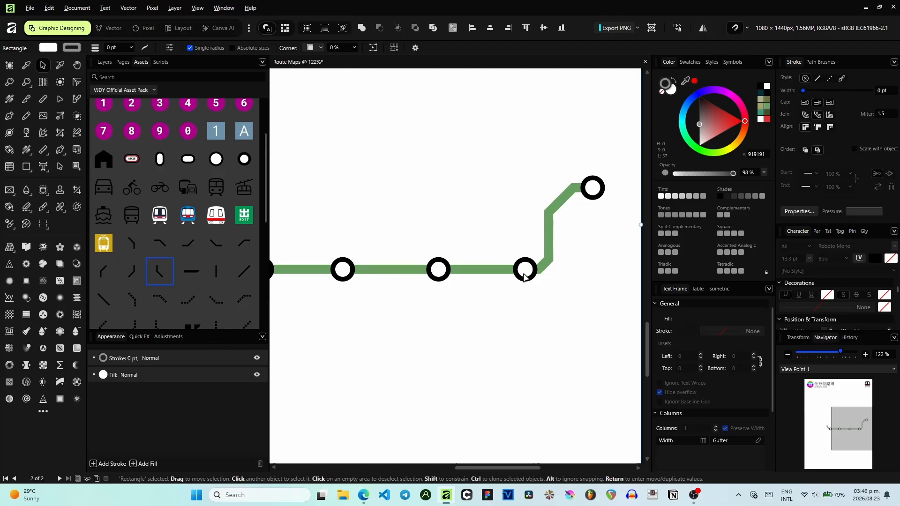
scroll(524, 276, "up", 3)
left_click_drag(452, 268, 554, 262)
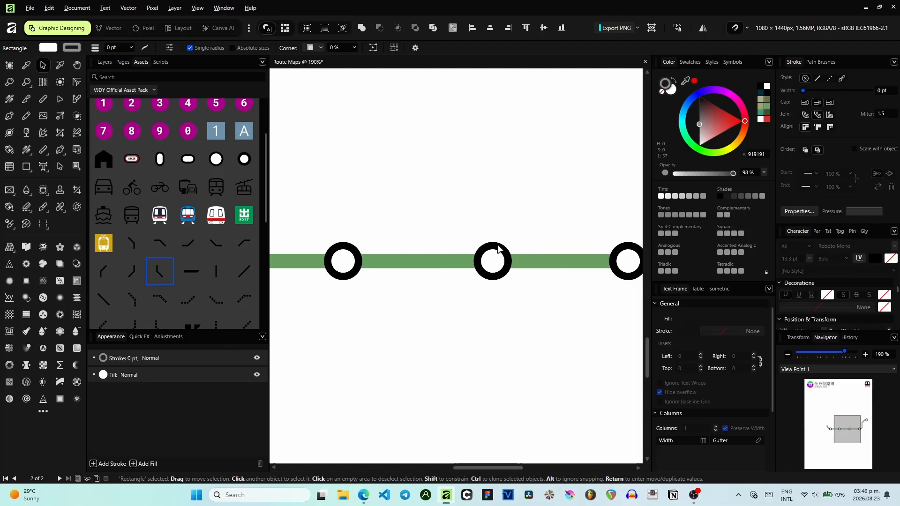
scroll(497, 257, "left", 5)
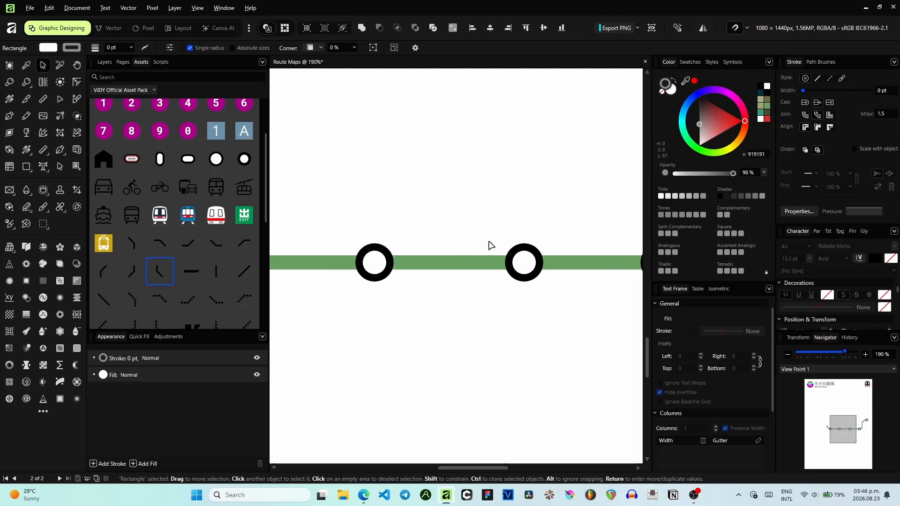
left_click(458, 257)
left_click_drag(458, 258, 464, 259)
left_click(355, 269)
left_click_drag(319, 195, 363, 204)
scroll(364, 204, "up", 2)
scroll(364, 205, "down", 3)
left_click_drag(396, 248, 502, 370)
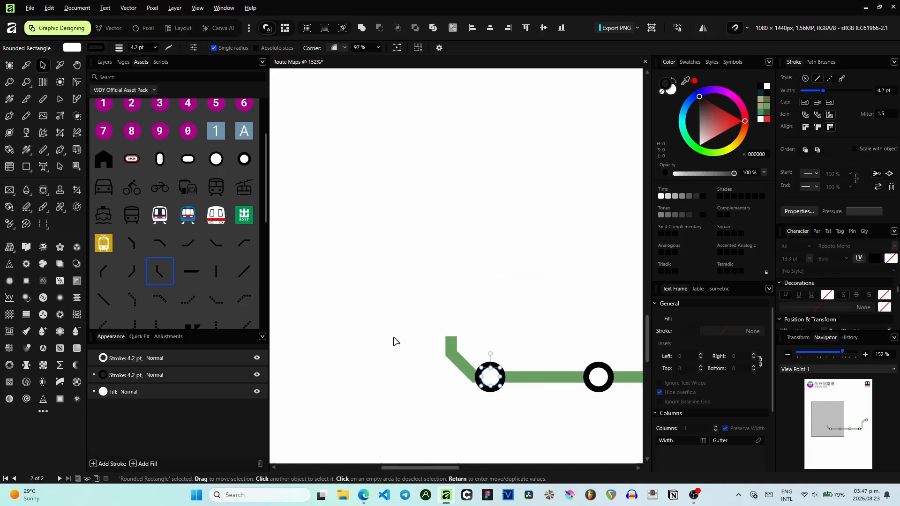
- Delete the station circle at the junction of the horizontal line and the west bend
left_click(460, 358)
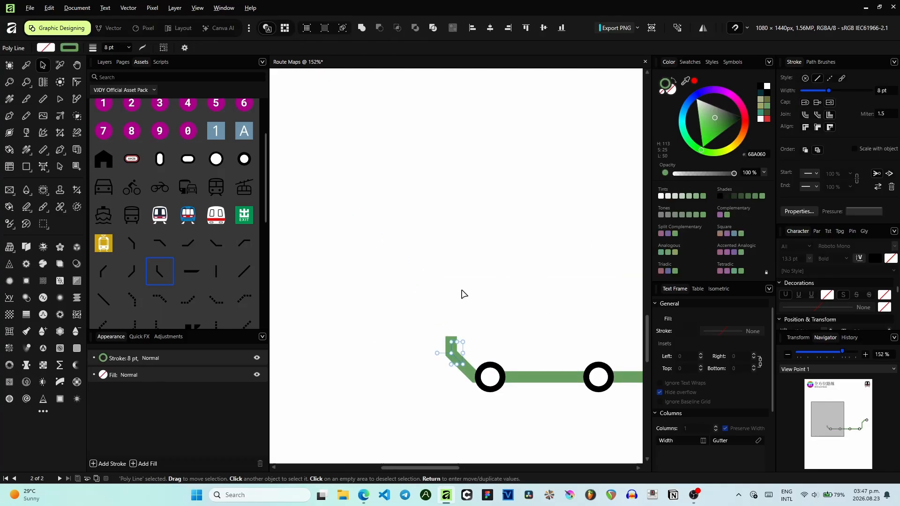
left_click_drag(460, 294, 392, 170)
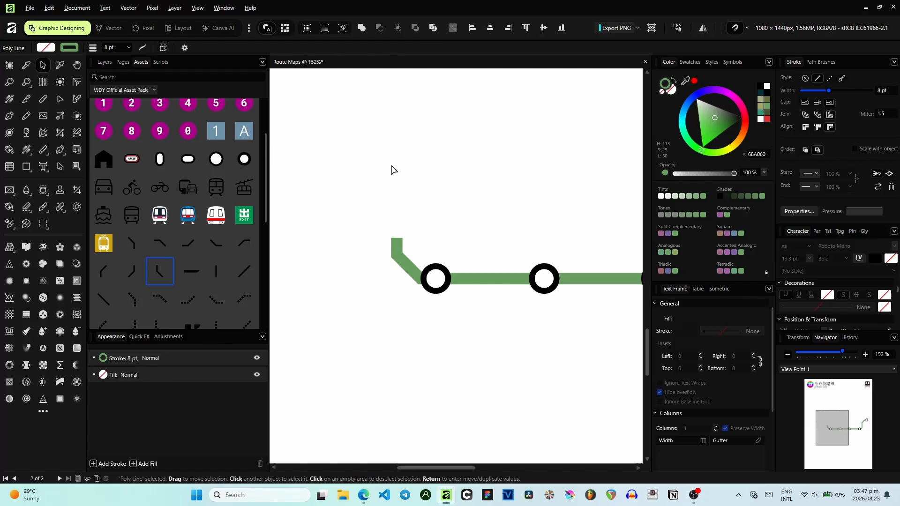
left_click(425, 275)
key("Delete")
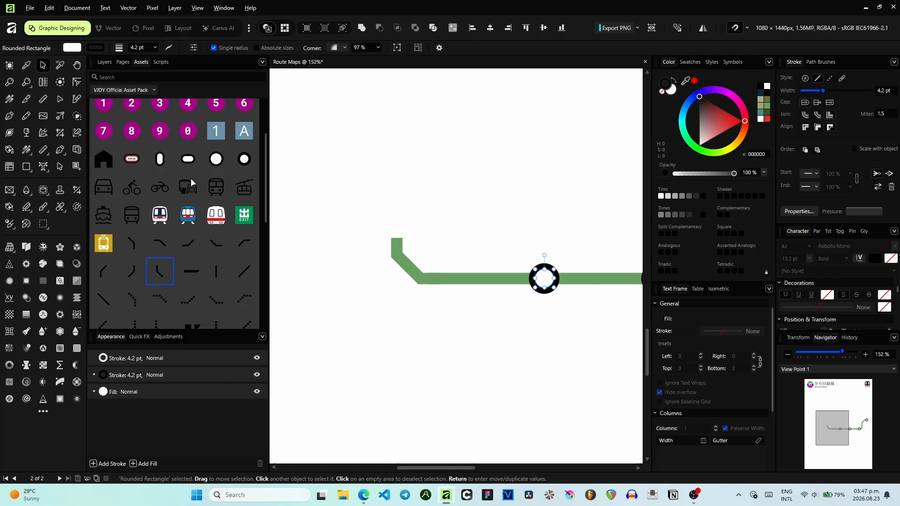
- Place a vertical capsule station at that junction and add a bend asset leading into it from the lower left
left_click_drag(175, 167, 367, 229)
scroll(428, 279, "up", 3)
left_click(395, 264)
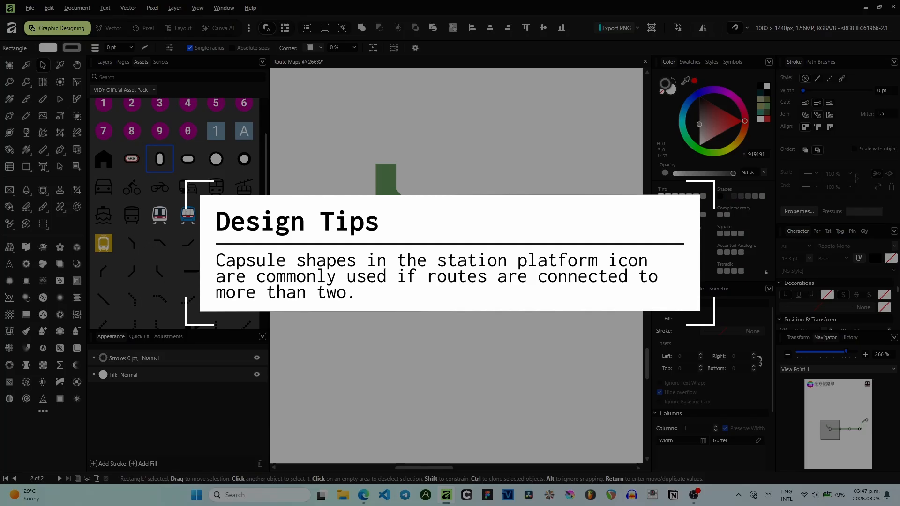
left_click_drag(243, 243, 400, 264)
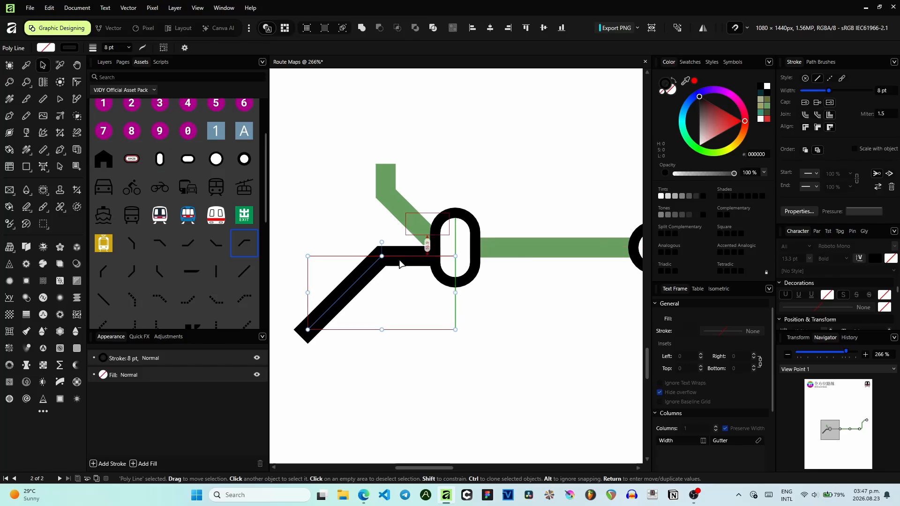
- Align the new bend's horizontal arm with the middle of the capsule station
scroll(416, 251, "up", 4)
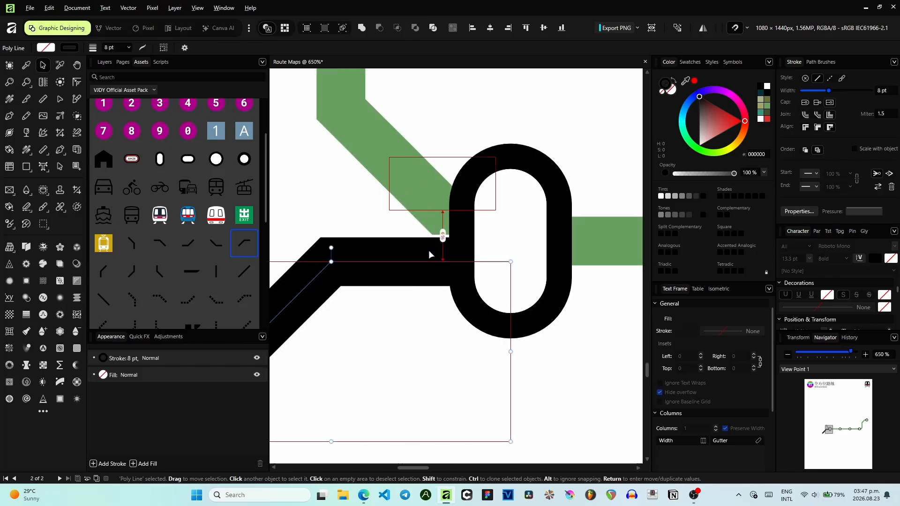
key("Up")
key("alt")
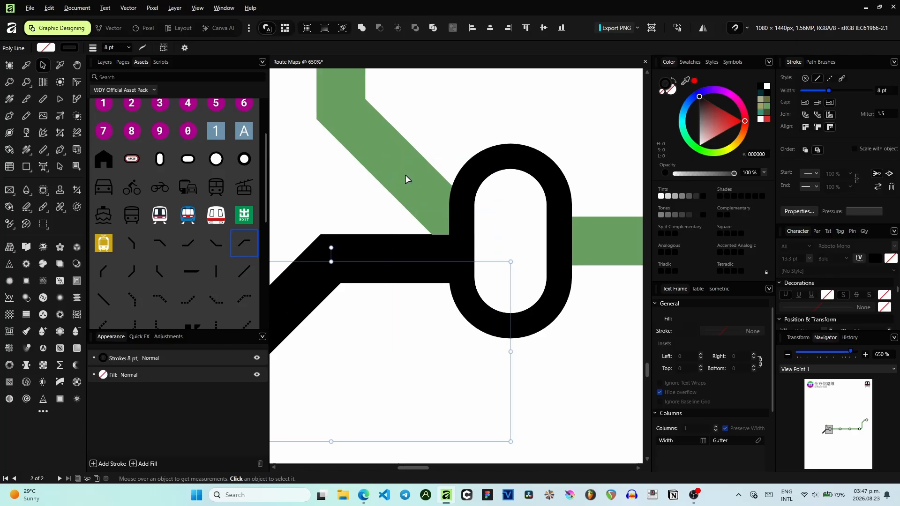
left_click(421, 198)
left_click(423, 196, "shift")
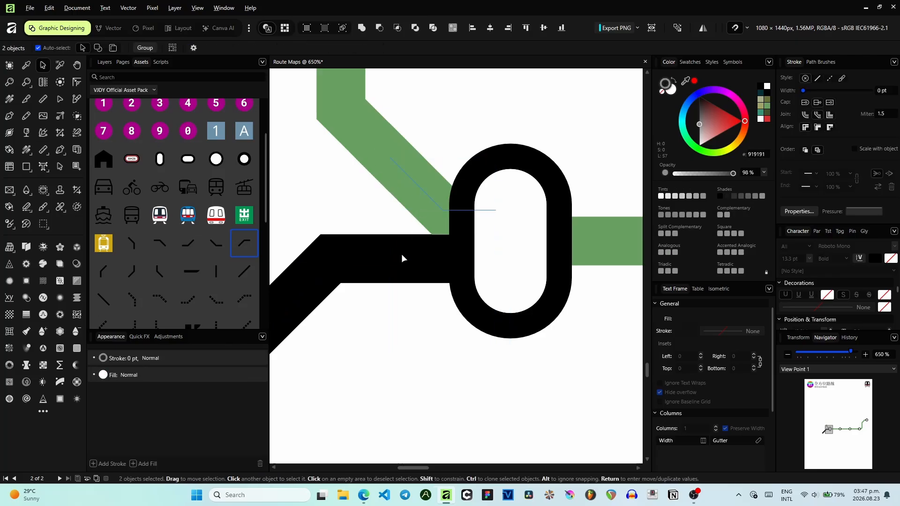
left_click(401, 254)
left_click(427, 192, "alt")
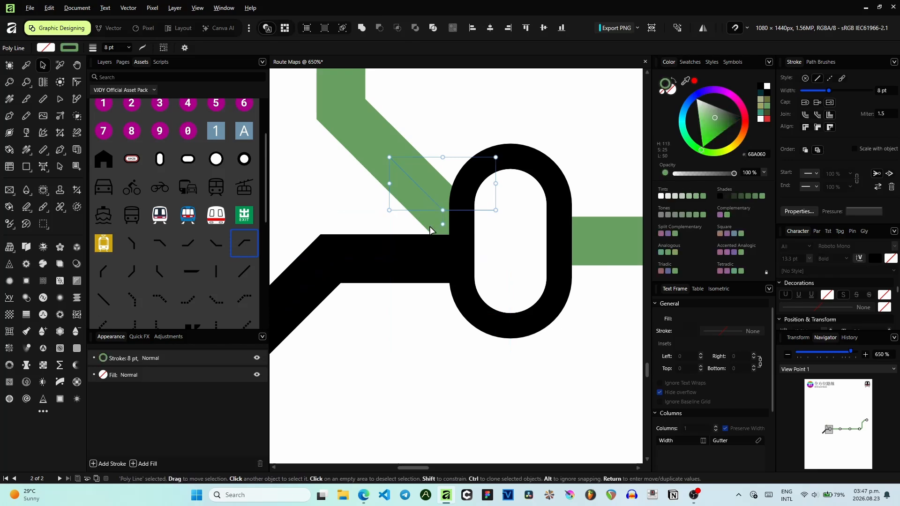
left_click(429, 260, "shift")
left_click_drag(430, 255, 431, 264)
- Shrink the new bend so only a short diagonal stub enters the capsule station
scroll(446, 137, "down", 3)
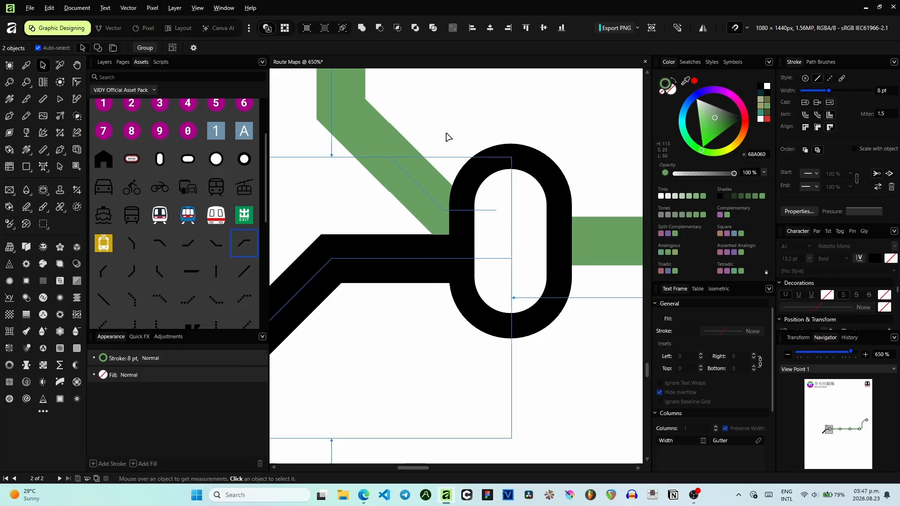
left_click(427, 142)
left_click(426, 218)
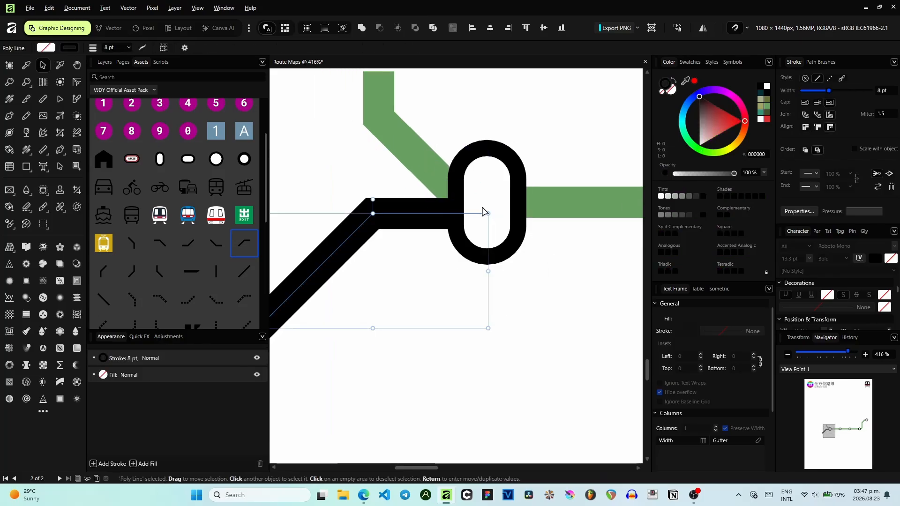
scroll(368, 263, "down", 4)
left_click_drag(307, 303, 361, 237)
key("ctrl+z")
left_click_drag(318, 284, 392, 247)
scroll(519, 165, "up", 3)
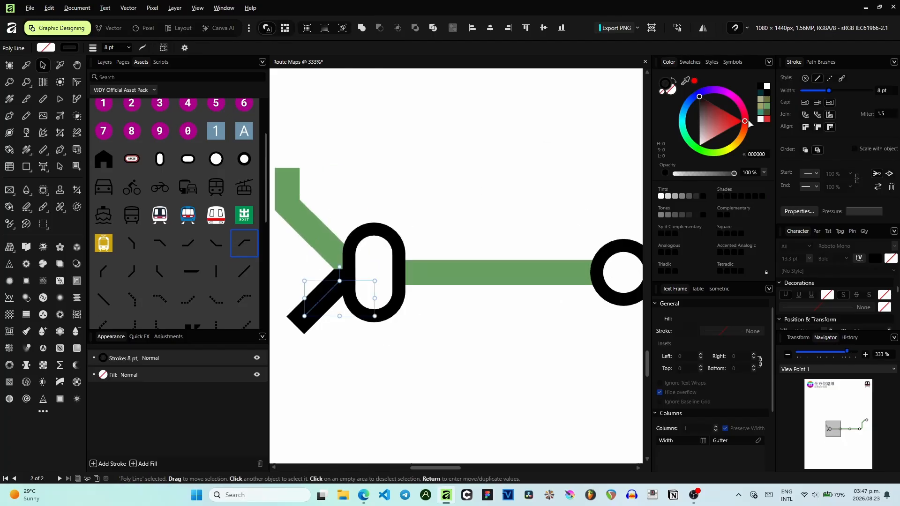
- Colour the short lower-left bend stub brown and the upper-left bend into the capsule station blue
left_click(767, 108)
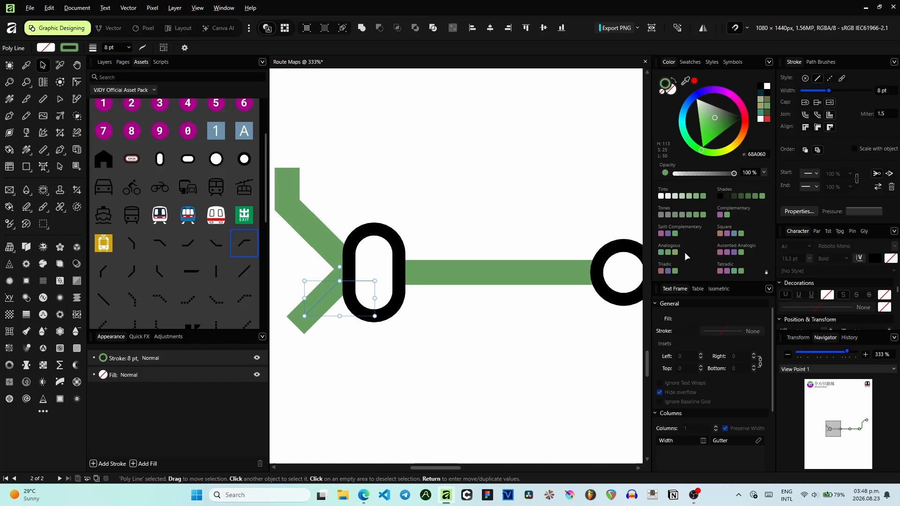
left_click(720, 234)
left_click(325, 241)
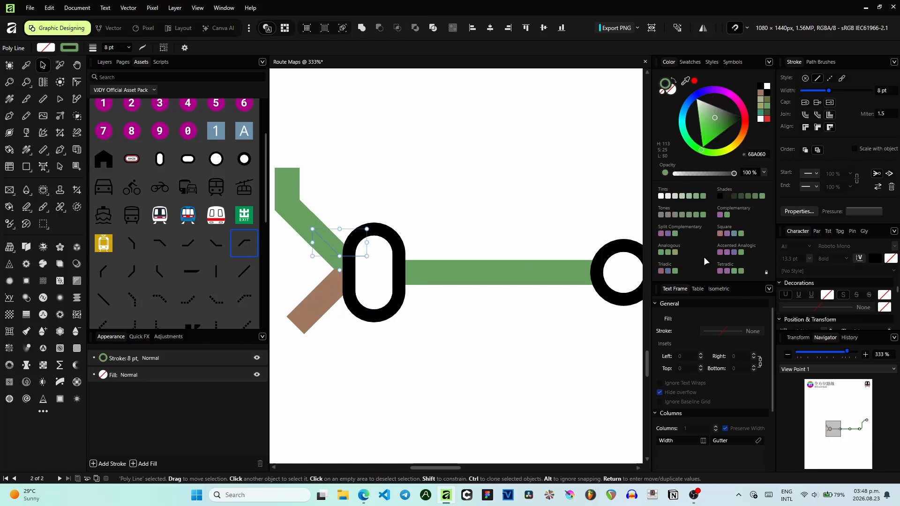
left_click(734, 234)
left_click_drag(414, 191, 506, 217)
left_click(379, 208)
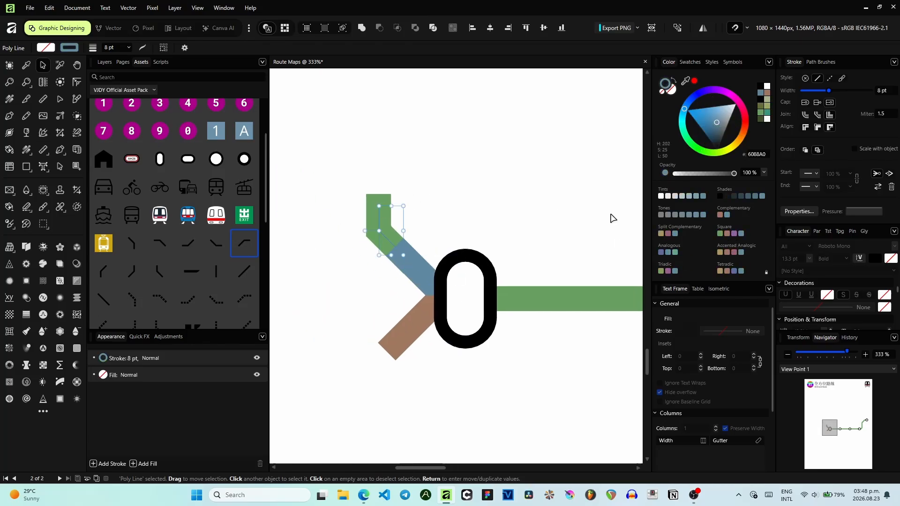
left_click(760, 94)
left_click_drag(453, 171, 500, 133)
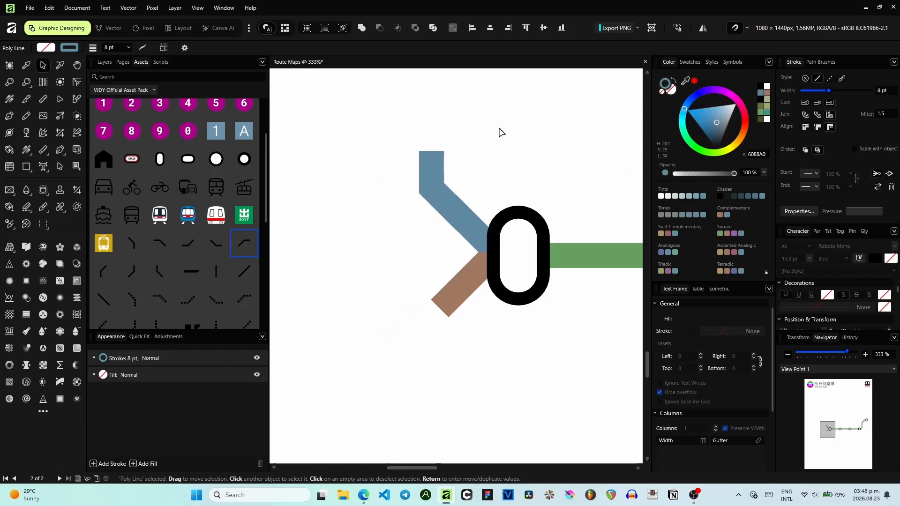
left_click(501, 133)
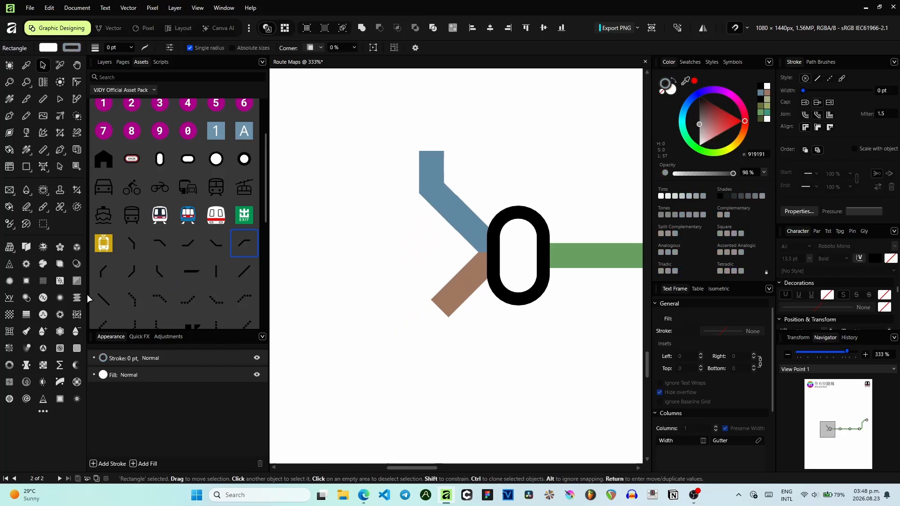
- Place a vertical-to-diagonal bend asset below the brown stub, continuing the route toward the lower left
left_click_drag(96, 280, 402, 401)
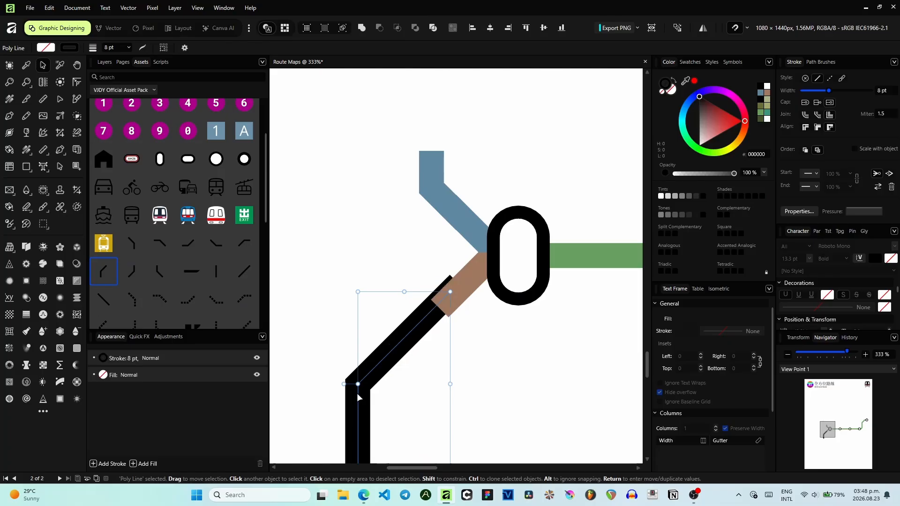
key("alt+Tab")
left_click_drag(433, 251, 243, 182)
scroll(243, 182, "down", 3)
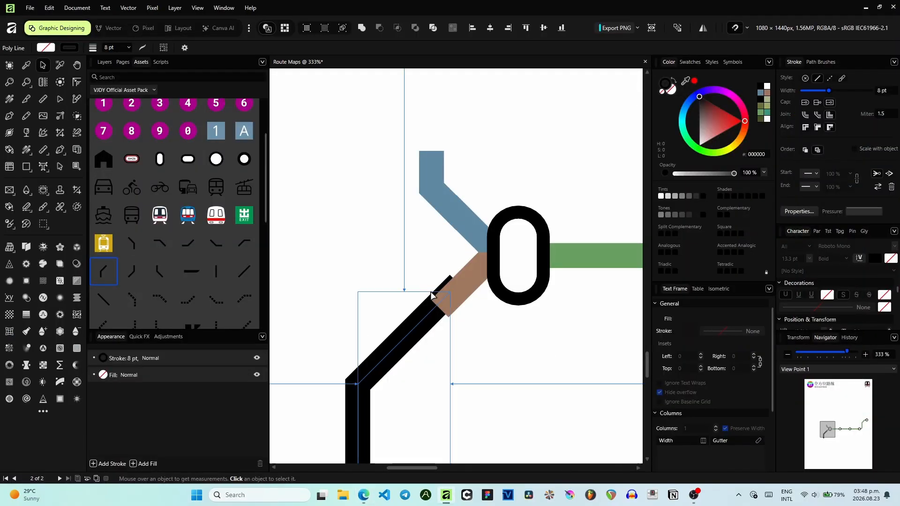
- Shrink the new bend so it forms a short piece below the brown stub
scroll(440, 311, "up", 3)
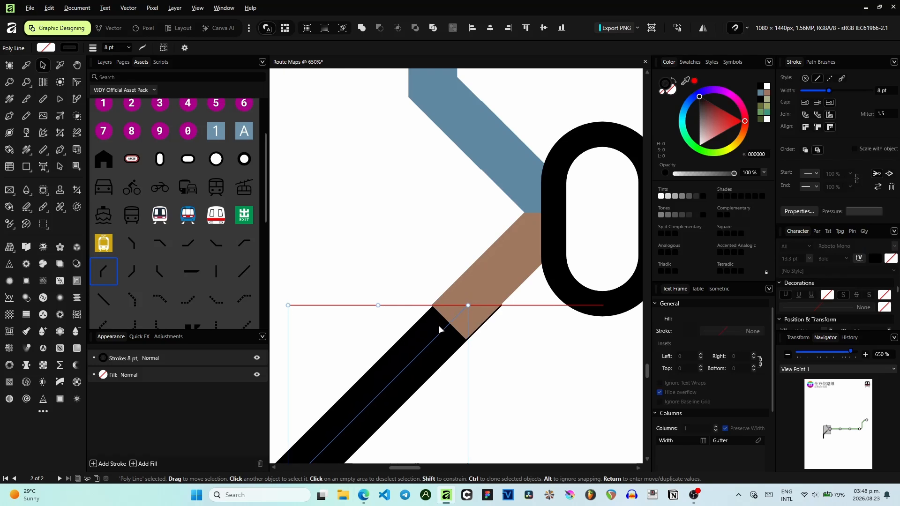
scroll(436, 324, "down", 5)
scroll(420, 331, "down", 2)
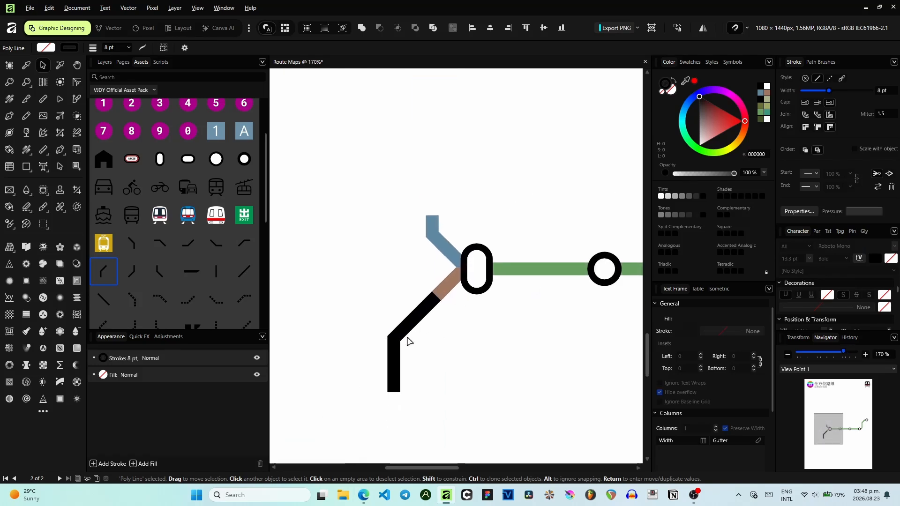
scroll(408, 342, "up", 1)
left_click_drag(394, 401, 444, 338)
- Align the new bend end to end with the brown stub and colour it brown
left_click(448, 300)
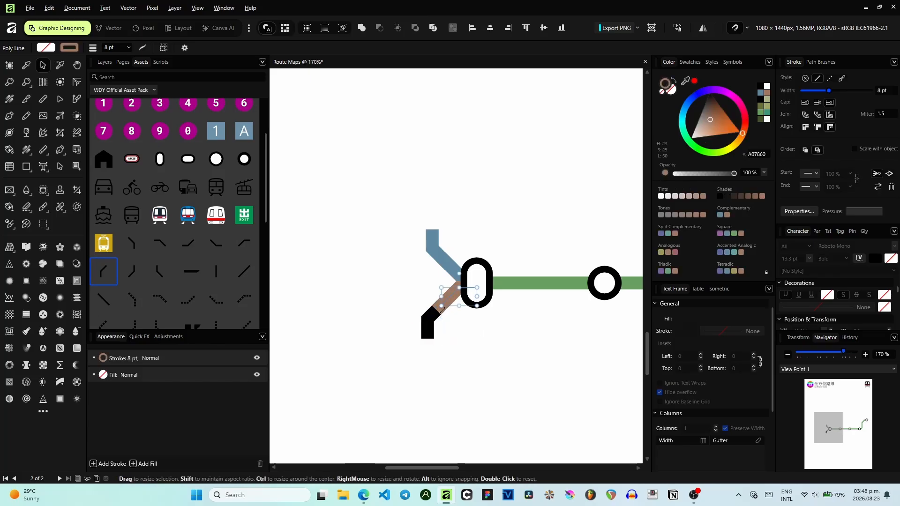
scroll(442, 311, "up", 4)
mouse_move(439, 298)
left_mouse_down()
mouse_move(460, 275)
mouse_move(452, 291)
left_mouse_up()
left_click(433, 307)
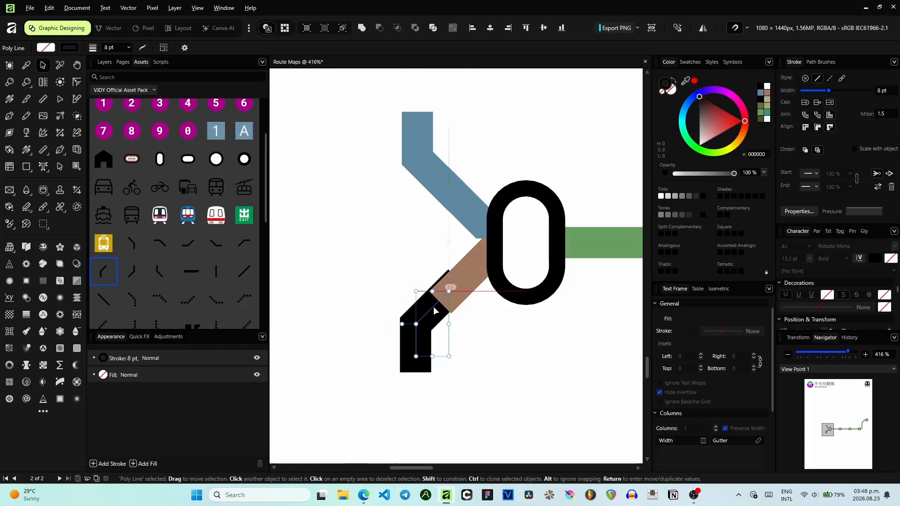
scroll(436, 305, "up", 5)
left_click_drag(435, 301, 433, 302)
scroll(428, 328, "down", 4)
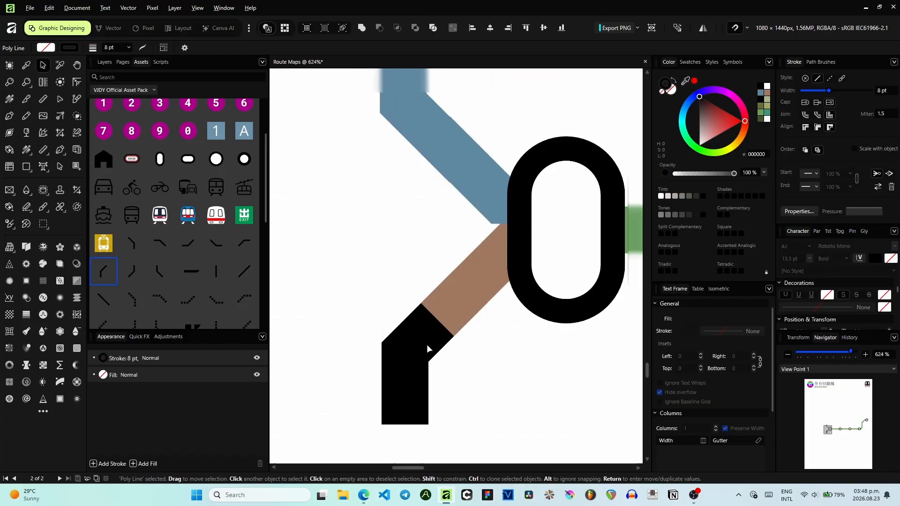
left_click_drag(412, 386, 419, 373)
left_click(766, 93)
- Adjust the pieces of the blue upper-left bend so they join cleanly into the capsule station
left_click(451, 141)
left_click_drag(451, 149, 480, 164)
left_click_drag(416, 137, 421, 250)
left_click_drag(448, 151, 436, 125)
scroll(383, 203, "down", 3)
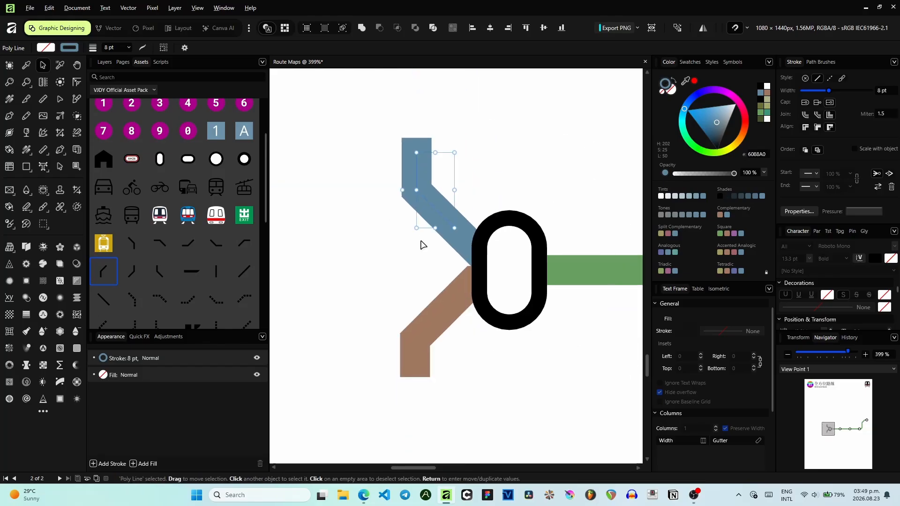
left_click(451, 287)
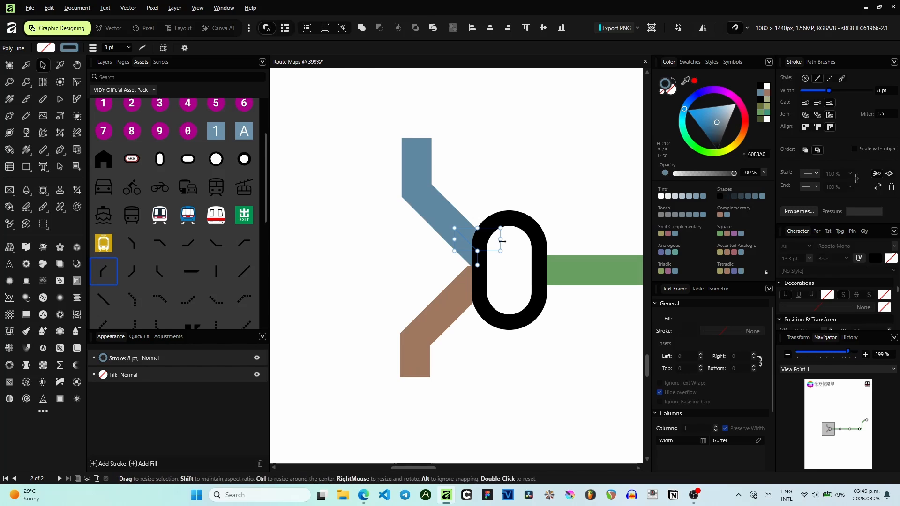
scroll(472, 240, "up", 3)
left_click_drag(439, 220, 397, 161)
left_click_drag(373, 97, 388, 117)
scroll(502, 147, "down", 3)
left_click_drag(505, 147, 369, 164)
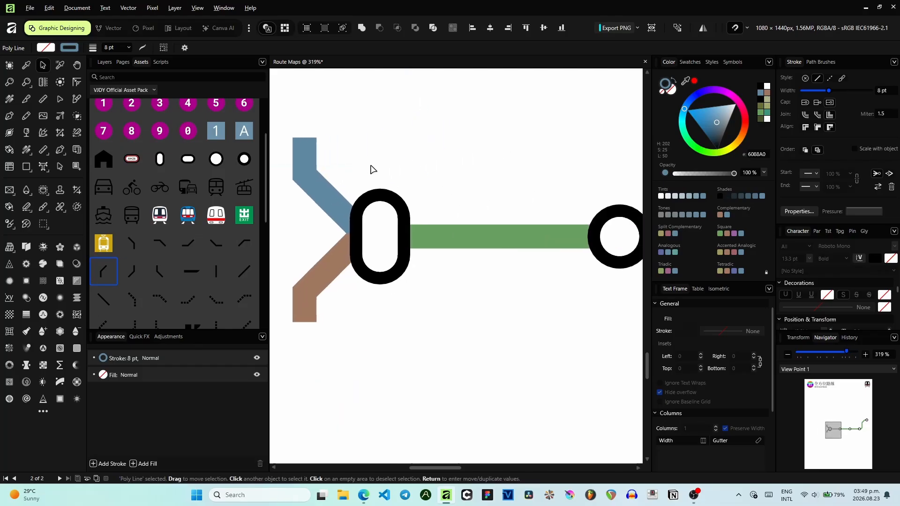
scroll(432, 150, "down", 4)
left_click(506, 127)
left_click_drag(586, 94, 399, 244)
scroll(476, 221, "down", 2)
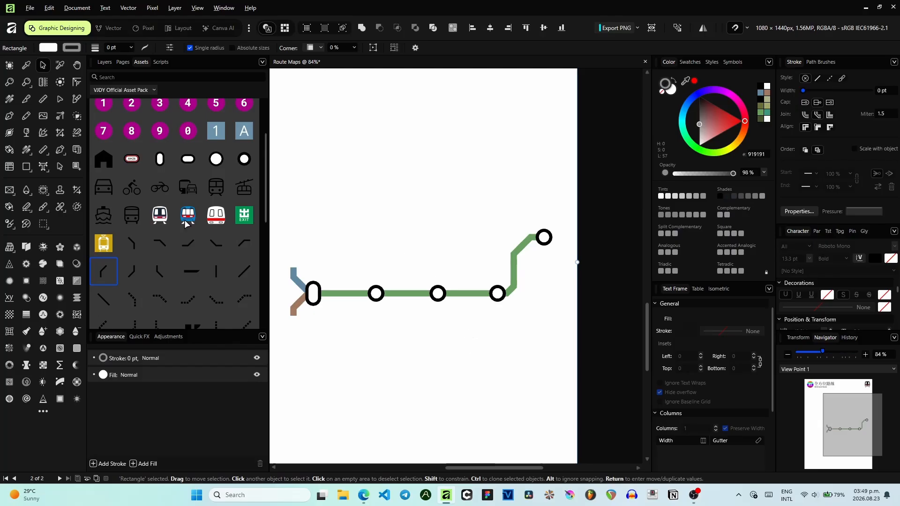
scroll(197, 238, "down", 3)
scroll(199, 243, "up", 5)
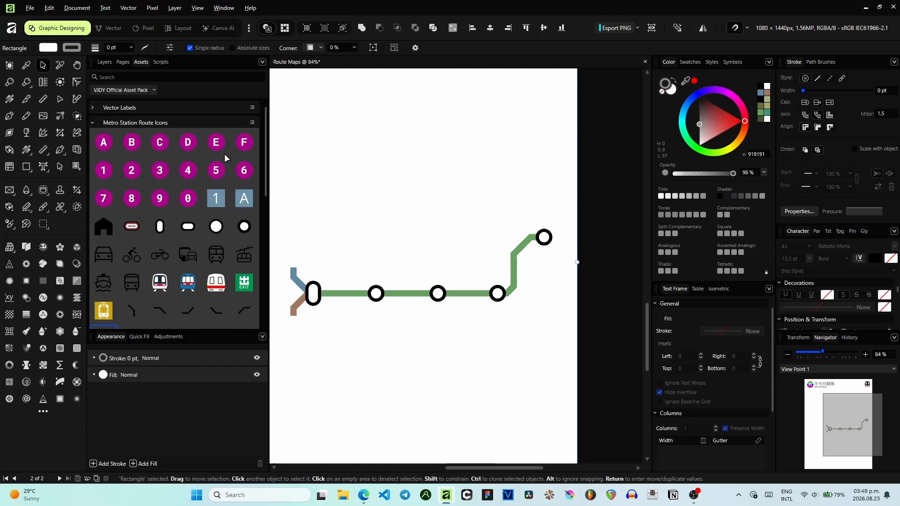
scroll(224, 154, "down", 5)
left_click(143, 199)
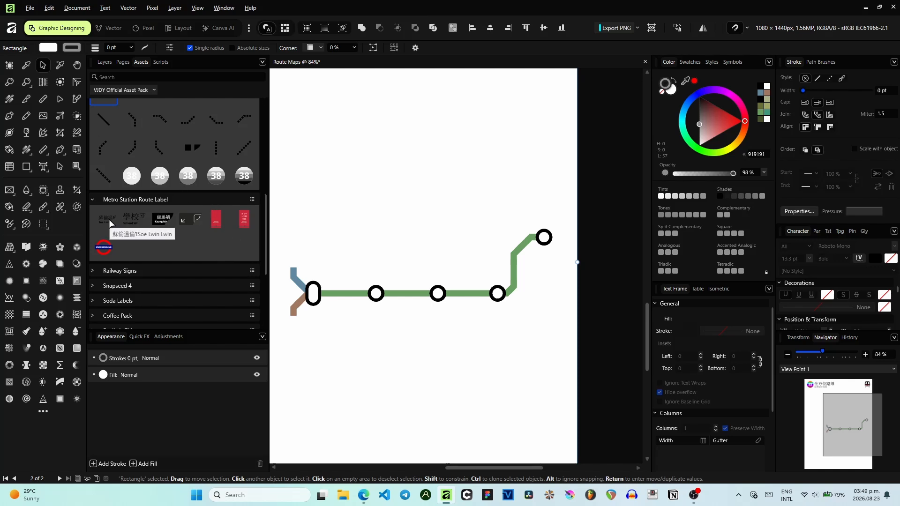
scroll(171, 305, "down", 3)
scroll(172, 305, "up", 3)
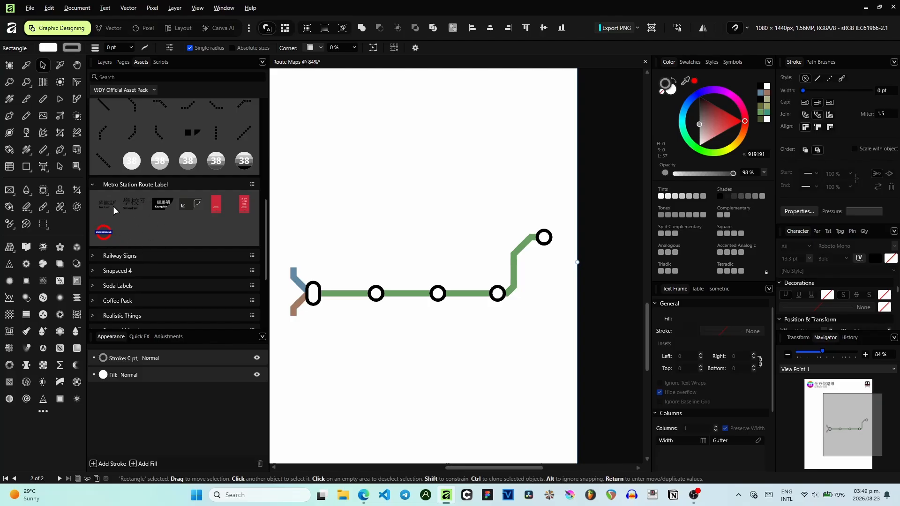
left_click_drag(105, 202, 553, 206)
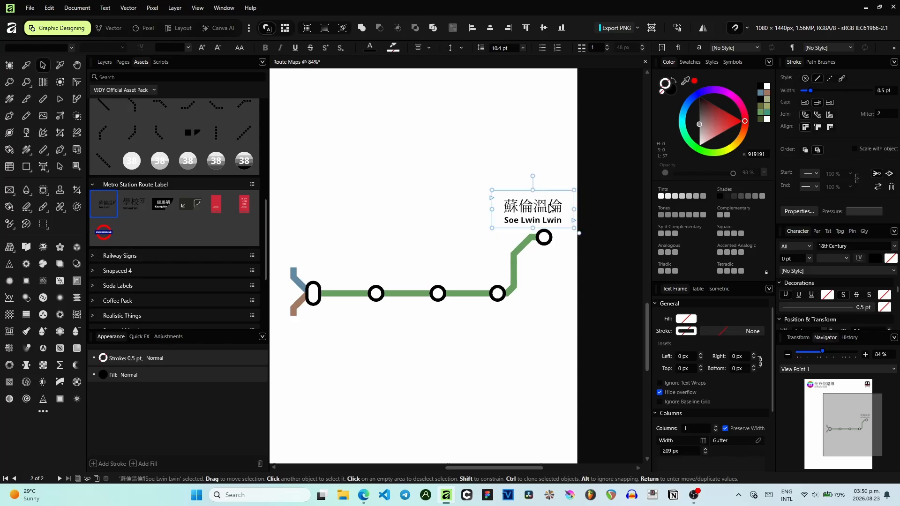
scroll(553, 206, "up", 6)
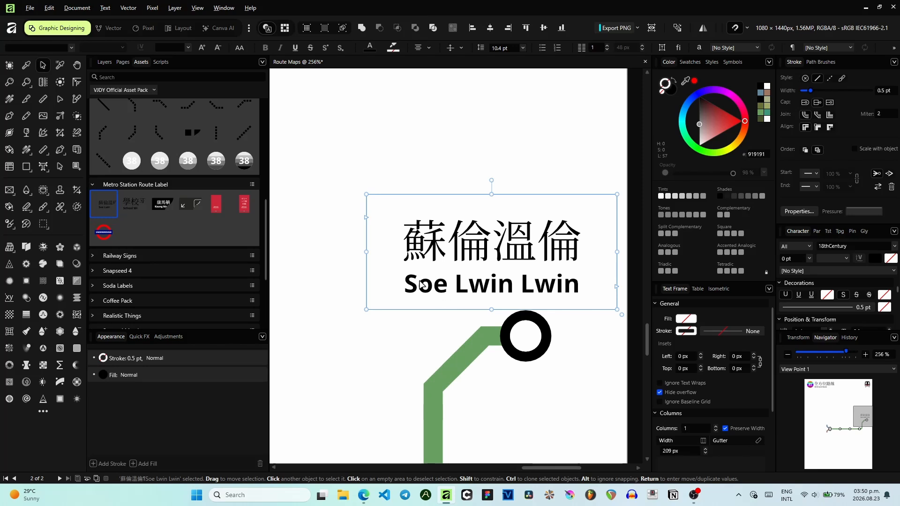
key("t")
left_click(404, 285)
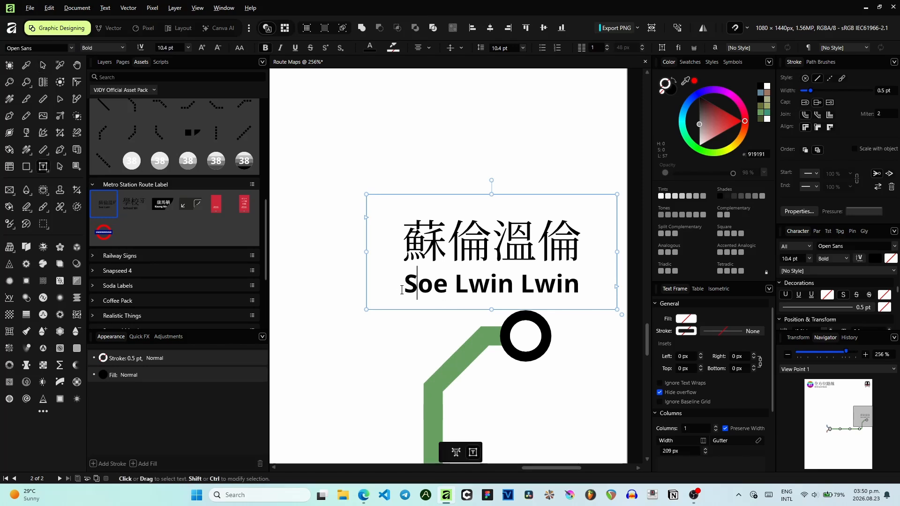
triple_click(597, 281)
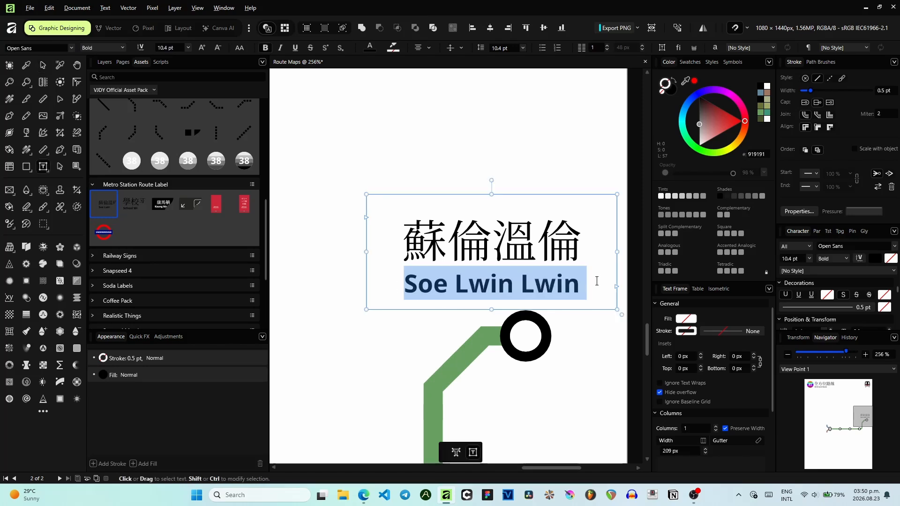
key("Escape")
scroll(441, 246, "down", 2)
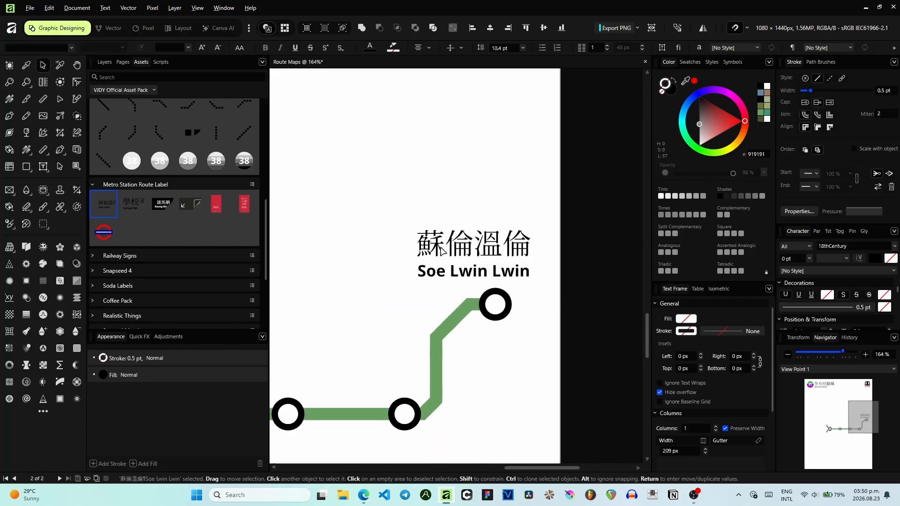
key("Delete")
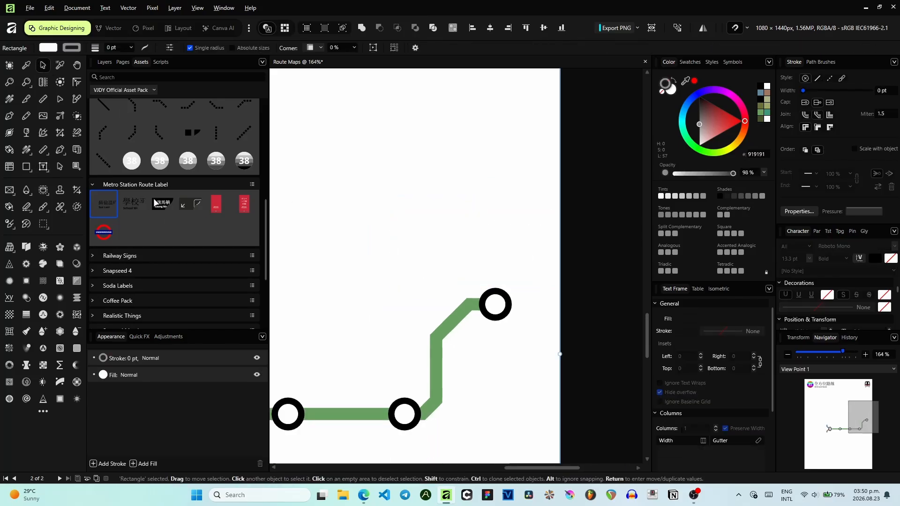
- Place the black-highlighted station name label asset above the top-right end station
left_click_drag(156, 202, 431, 238)
left_click_drag(512, 269, 423, 209)
key("ctrl+z")
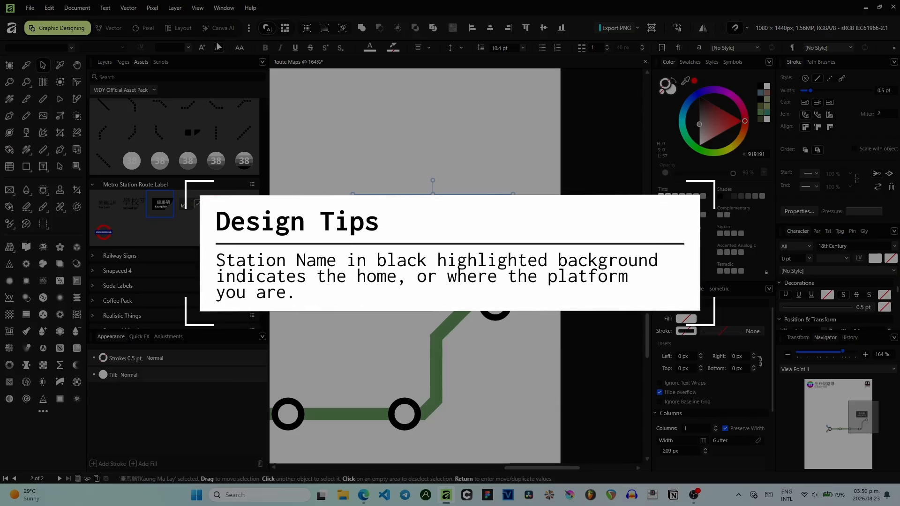
left_click_drag(433, 232, 478, 237)
- Replace the label's English station name with Cararayan and copy it
double_click(493, 257)
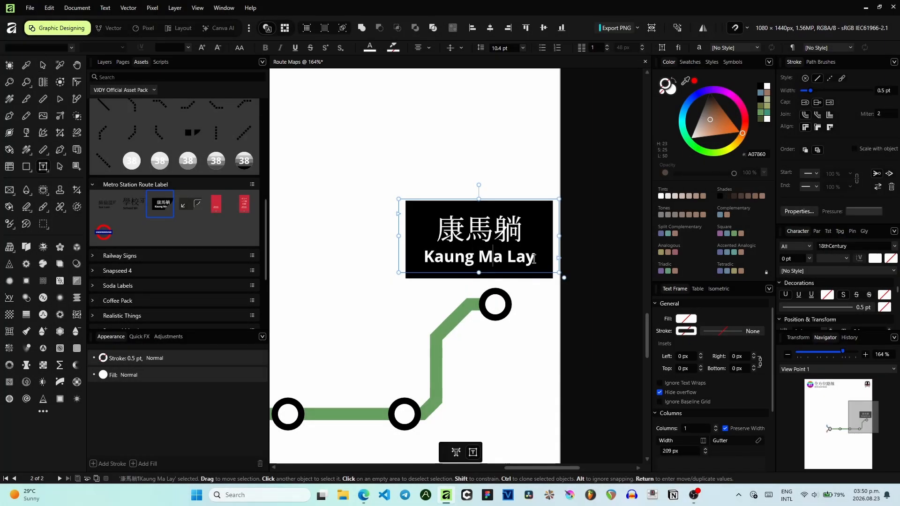
left_click_drag(534, 259, 424, 258)
type("Cararayn")
key("BackSpace")
type("an")
key("ctrl+a")
key("ctrl+c")
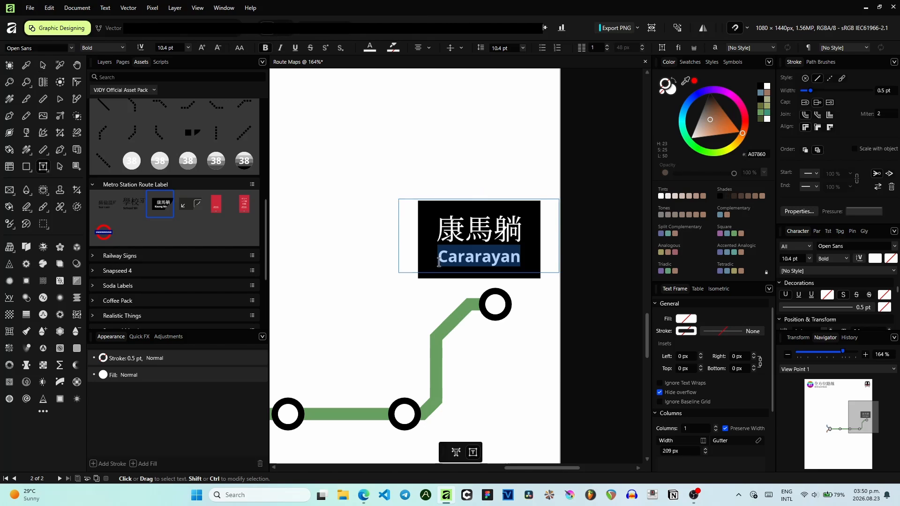
- Switch to Google Translate, translate Cararayan into Cantonese and copy the translation
left_click(364, 495)
left_click(177, 9)
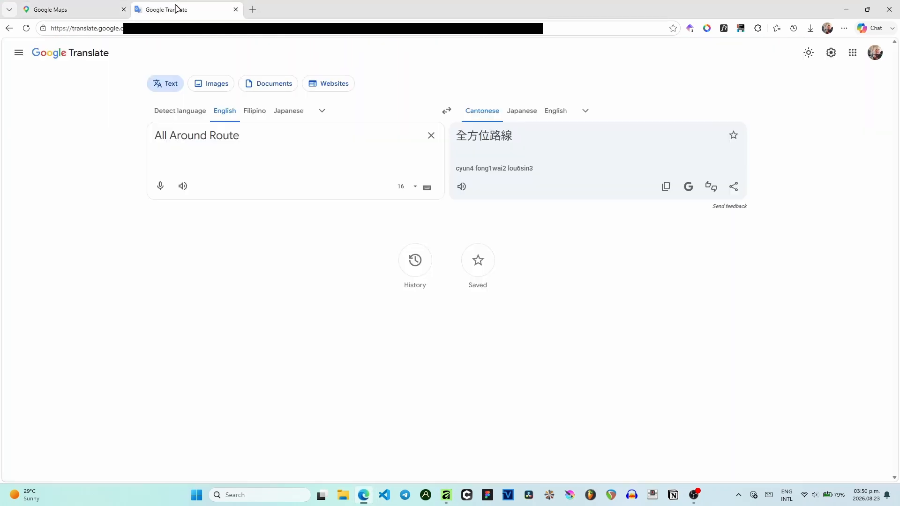
key("ctrl+a")
key("ctrl+v")
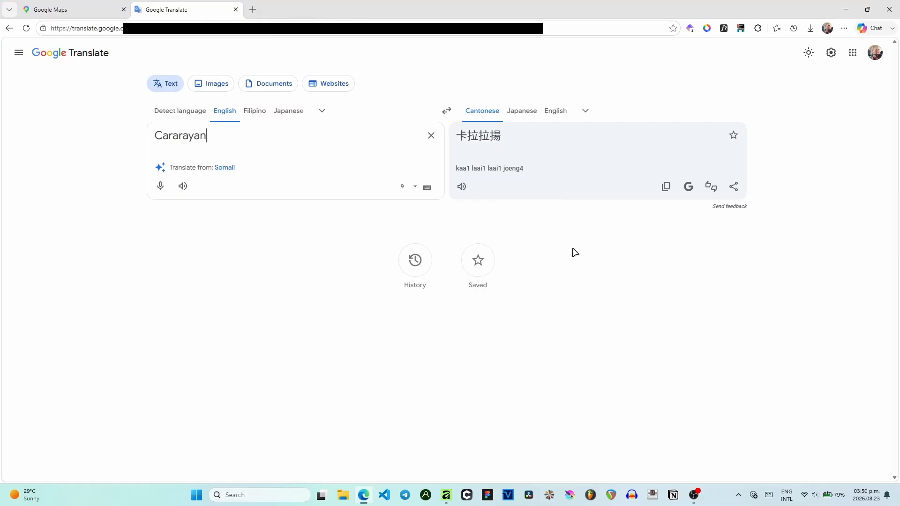
left_click(665, 188)
left_click(464, 187)
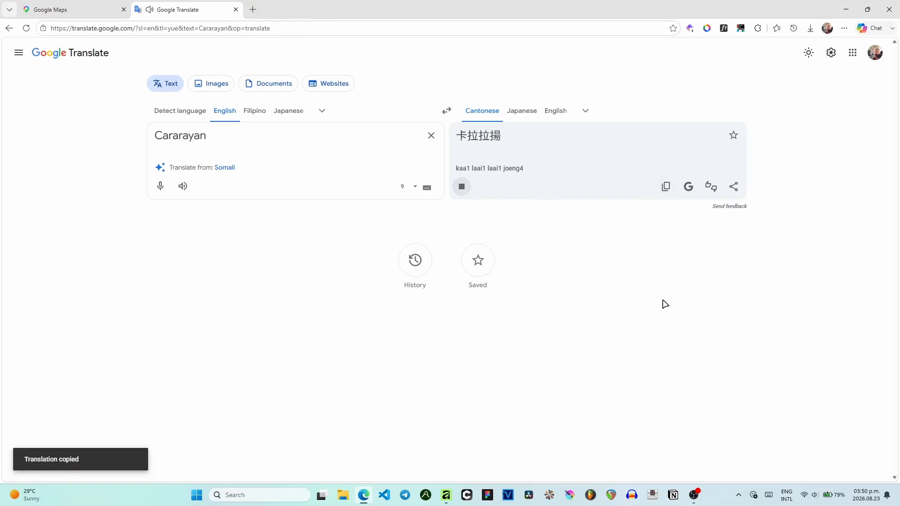
- Replace the label's Chinese name with the pasted 卡拉拉揚 and nudge the label into place
left_click(446, 495)
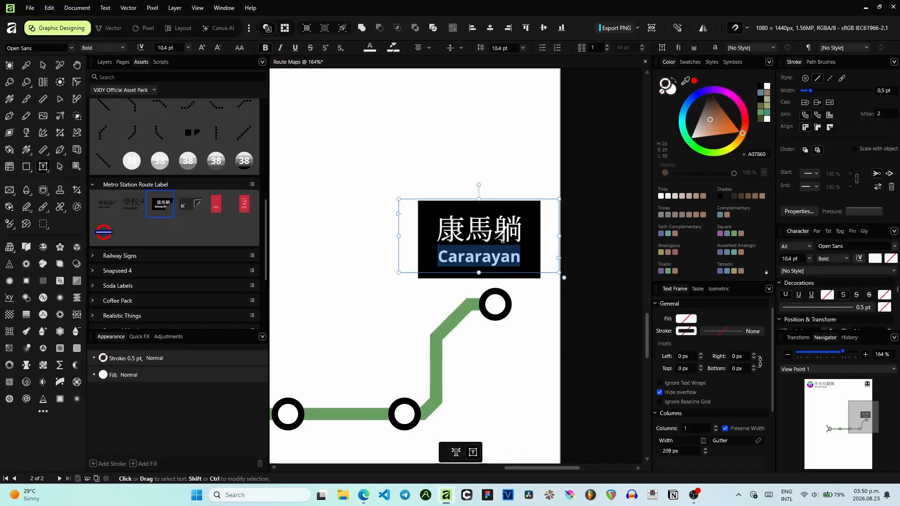
left_click(514, 231)
left_click_drag(514, 230, 440, 232)
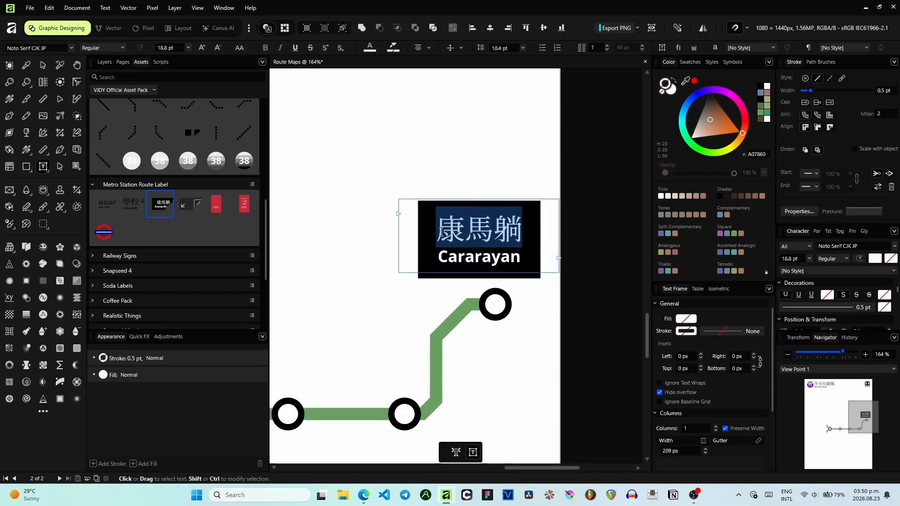
key("ctrl+v")
left_click(43, 65)
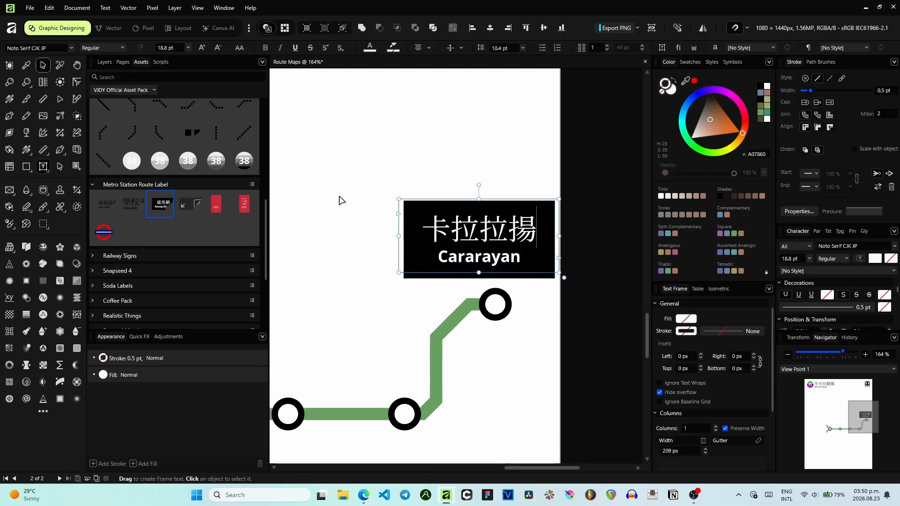
left_click_drag(512, 256, 507, 264)
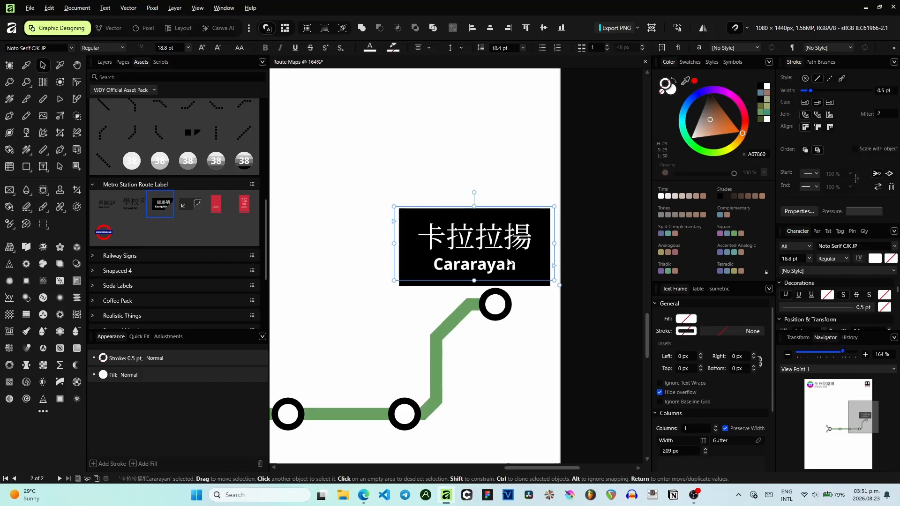
scroll(508, 264, "down", 5)
left_click_drag(582, 269, 382, 360)
key("ctrl+z")
- Select the route lines, station circles and interchange capsules together in the layer list and shift them on the page
left_click(374, 308)
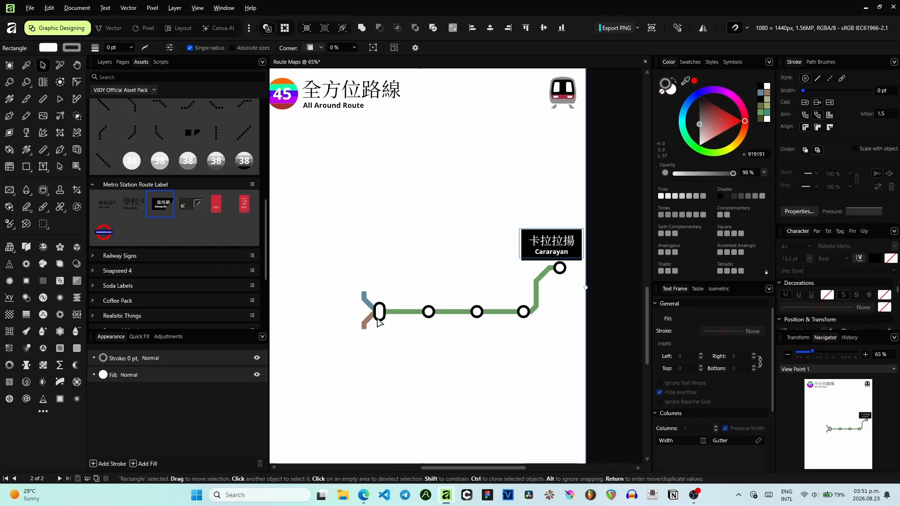
left_click(104, 62)
scroll(168, 169, "down", 3)
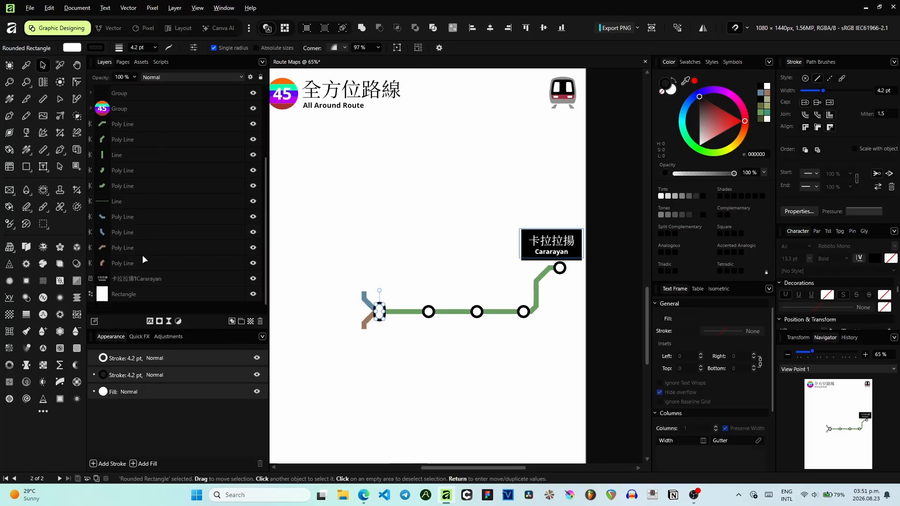
left_click(138, 277, "shift")
left_click(150, 269)
scroll(148, 261, "up", 2)
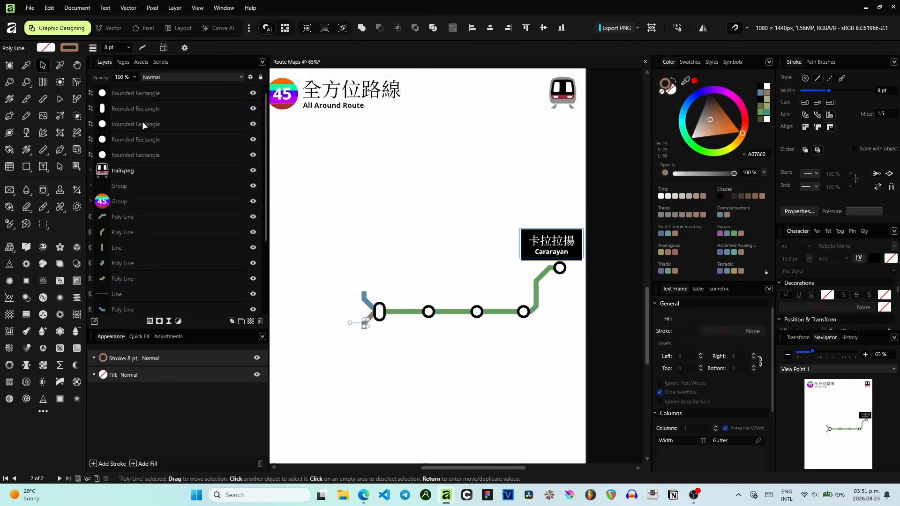
left_click(142, 93, "shift")
scroll(553, 276, "up", 1)
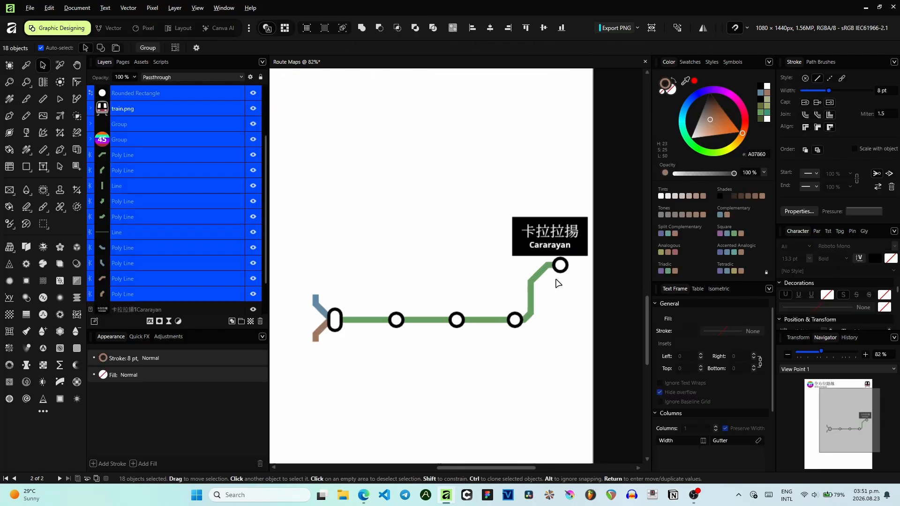
scroll(554, 276, "down", 2)
left_click(155, 161)
scroll(155, 161, "down", 1)
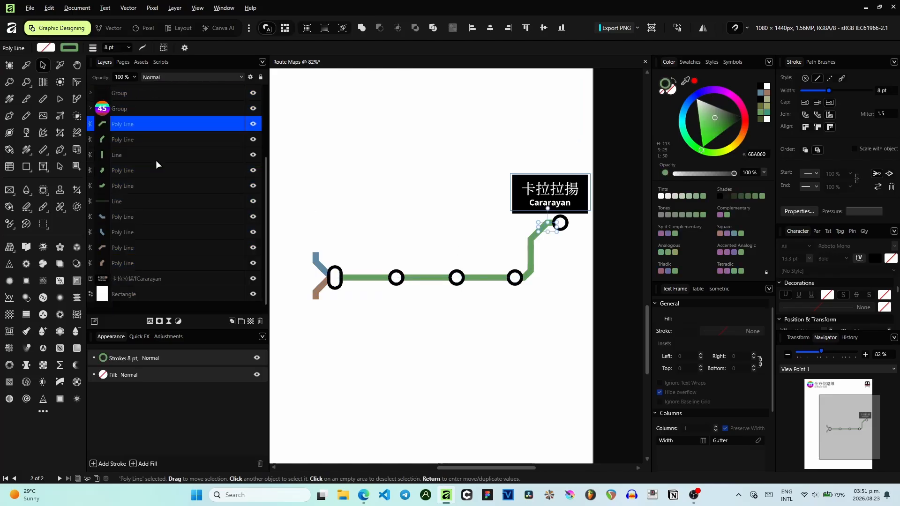
left_click(122, 262, "shift")
scroll(142, 172, "up", 2)
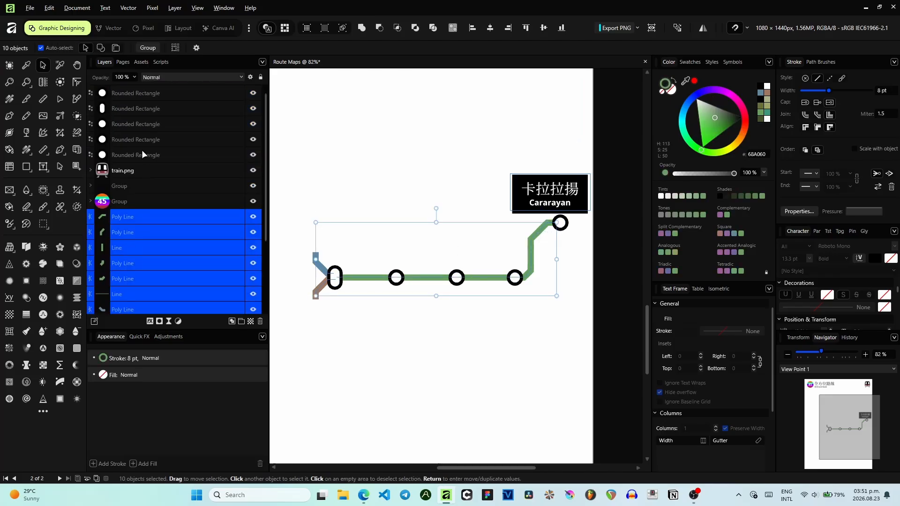
left_click(140, 154, "ctrl")
scroll(142, 139, "down", 1)
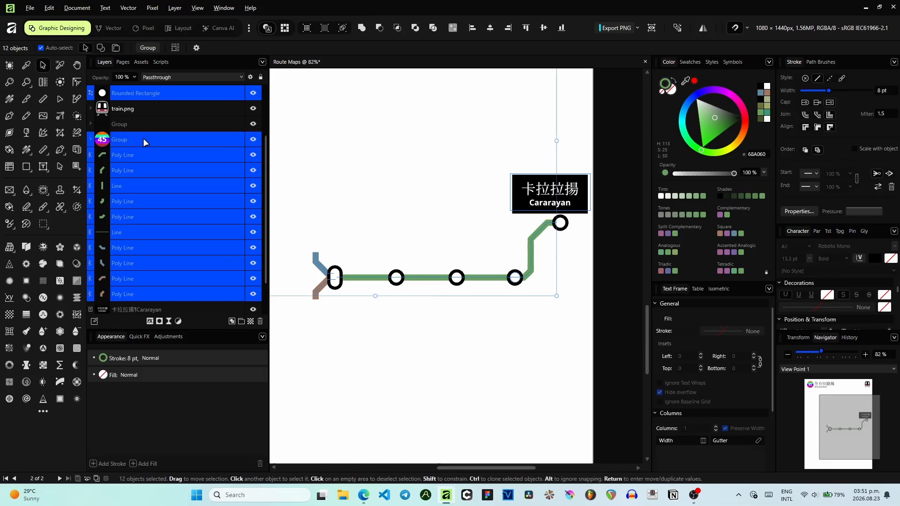
scroll(143, 139, "up", 2)
left_click(143, 134, "ctrl")
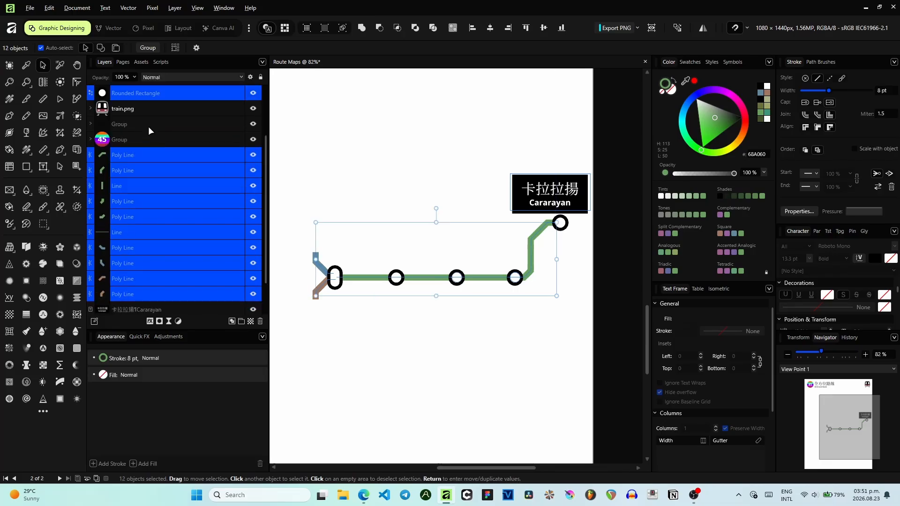
scroll(149, 117, "up", 2)
left_click(146, 94, "ctrl")
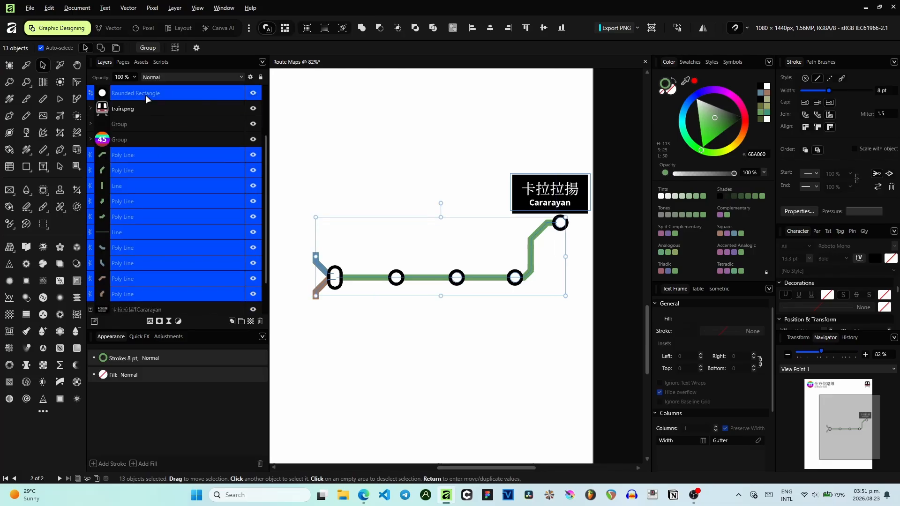
scroll(142, 105, "up", 2)
left_click(141, 107, "ctrl")
scroll(142, 110, "up", 2)
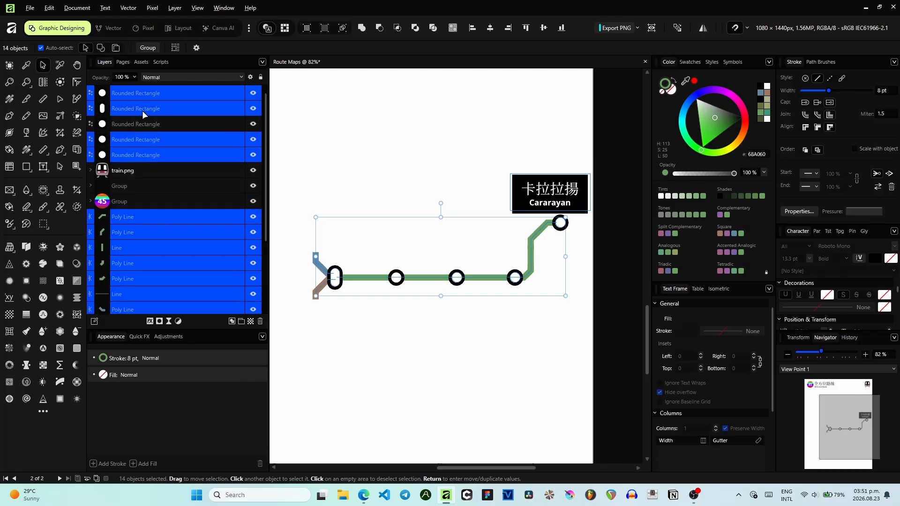
left_click(141, 121, "ctrl")
scroll(562, 233, "up", 5)
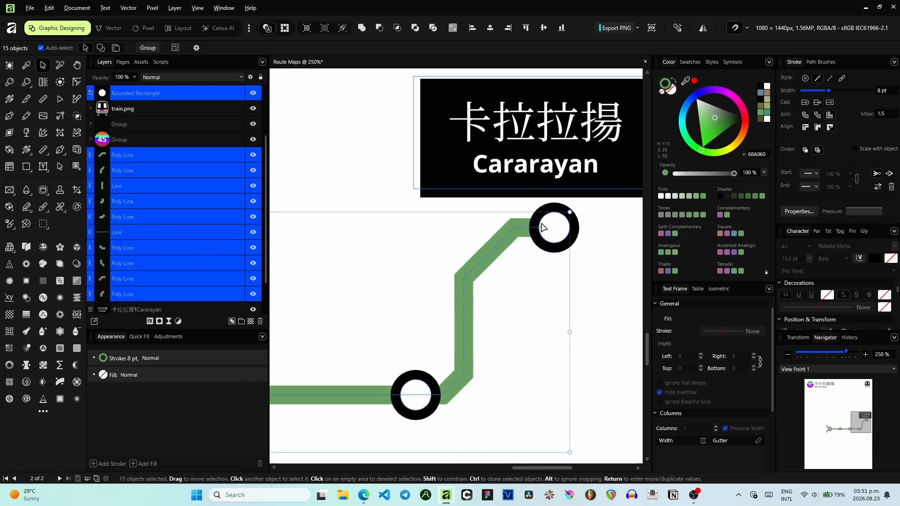
scroll(536, 233, "down", 4)
scroll(537, 235, "up", 2)
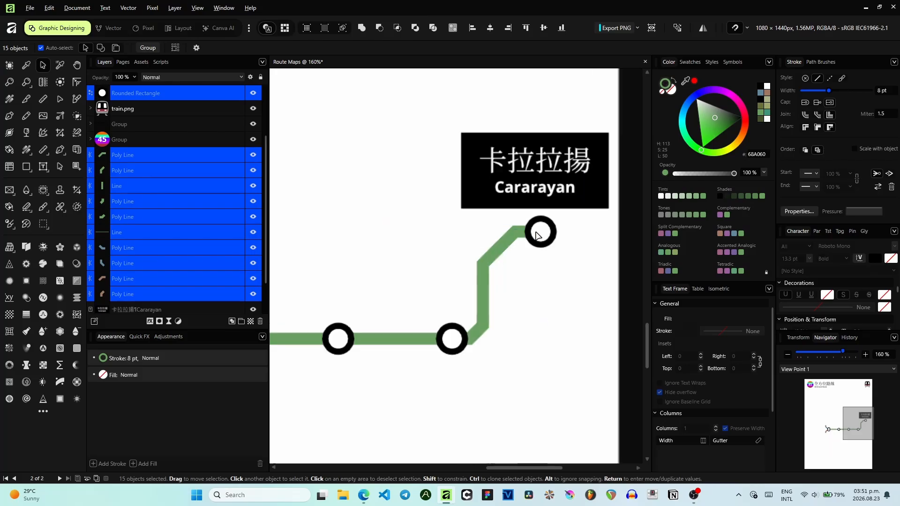
scroll(536, 238, "down", 3)
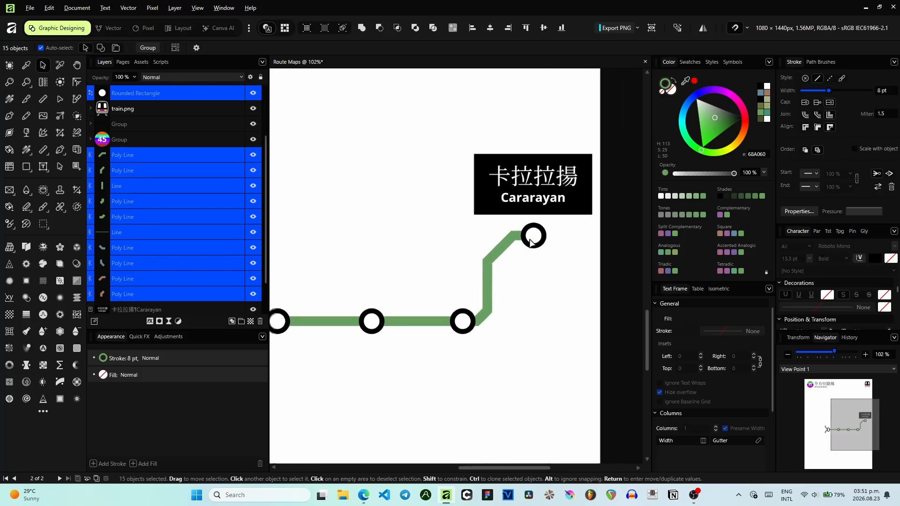
left_click(584, 256)
left_click_drag(342, 222, 391, 199)
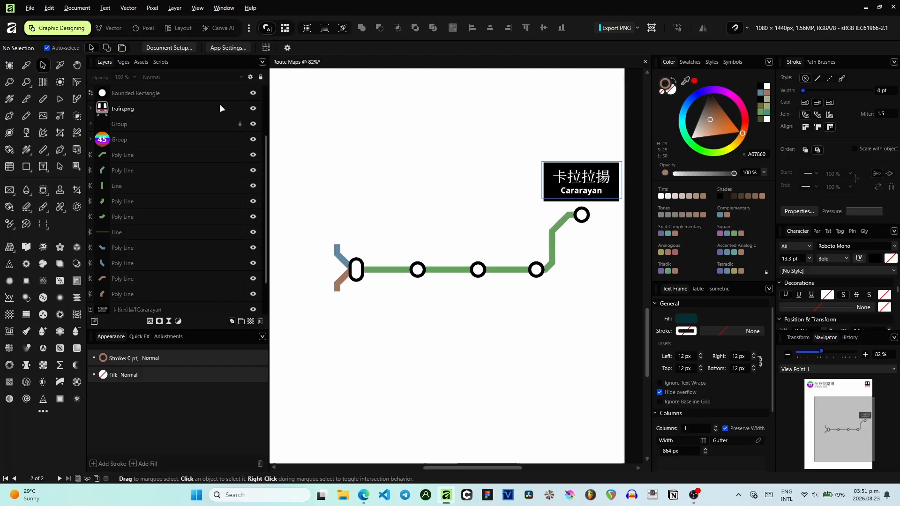
- Place the white station name label asset above the left interchange capsule
left_click(140, 62)
left_click_drag(106, 204, 363, 240)
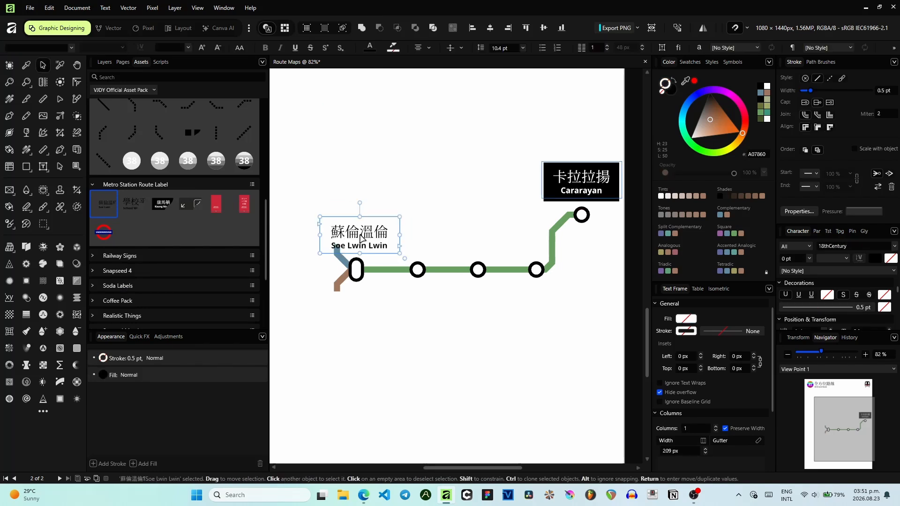
scroll(363, 240, "up", 4)
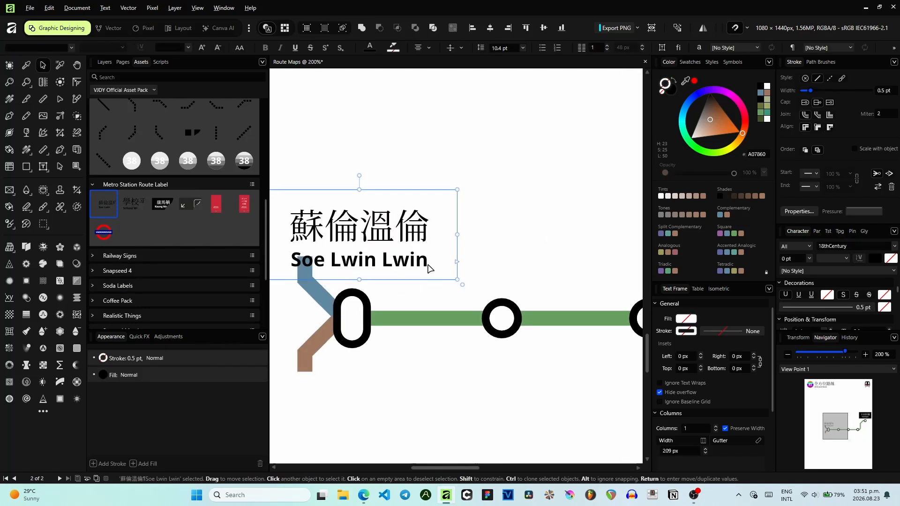
- Replace the label's English station name with Magsaysay Service and copy it
double_click(410, 263)
left_click_drag(430, 260, 280, 259)
type("Mag")
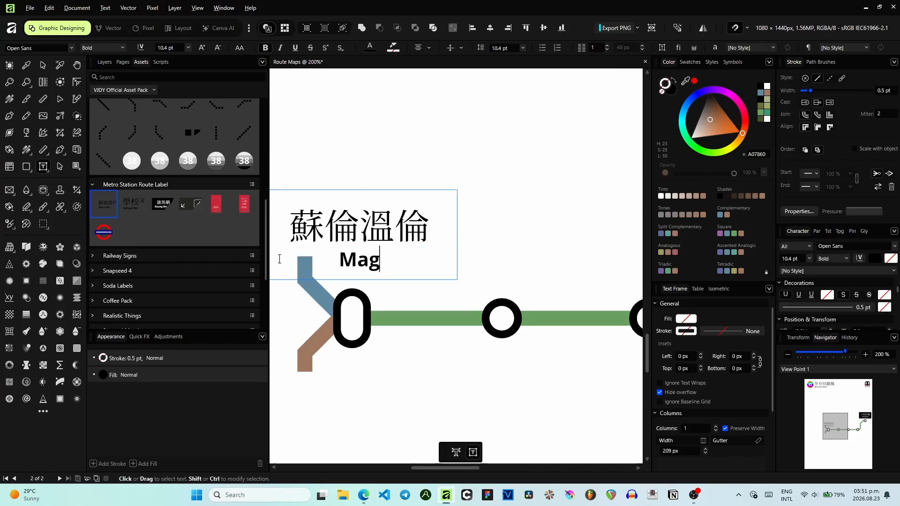
type("saysay")
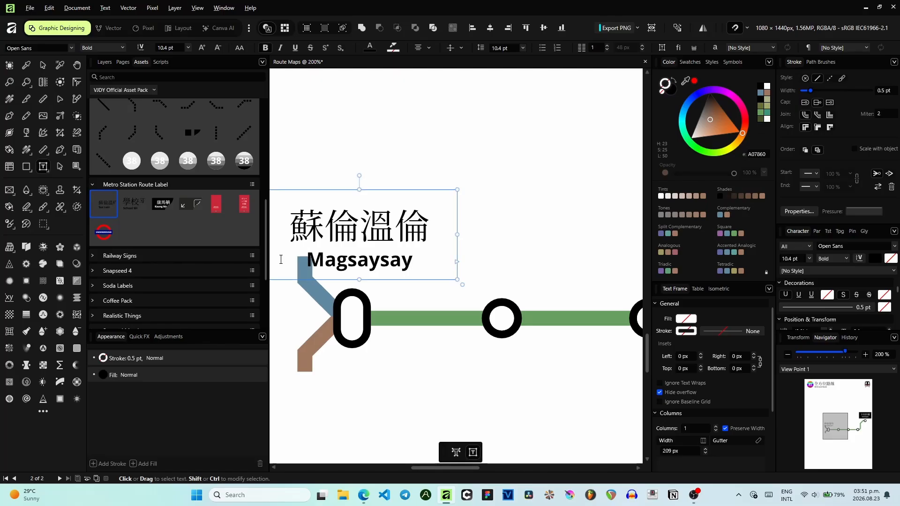
key("Return")
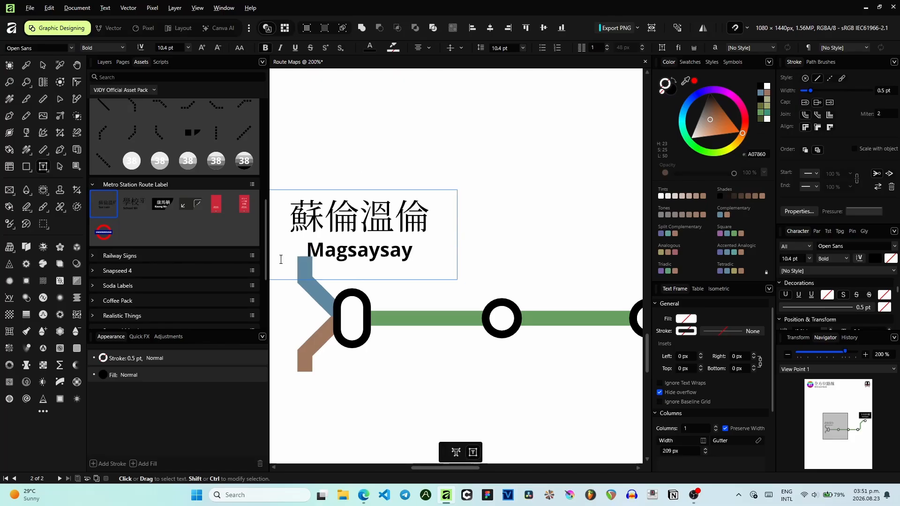
type("Service")
left_click(308, 246, "shift")
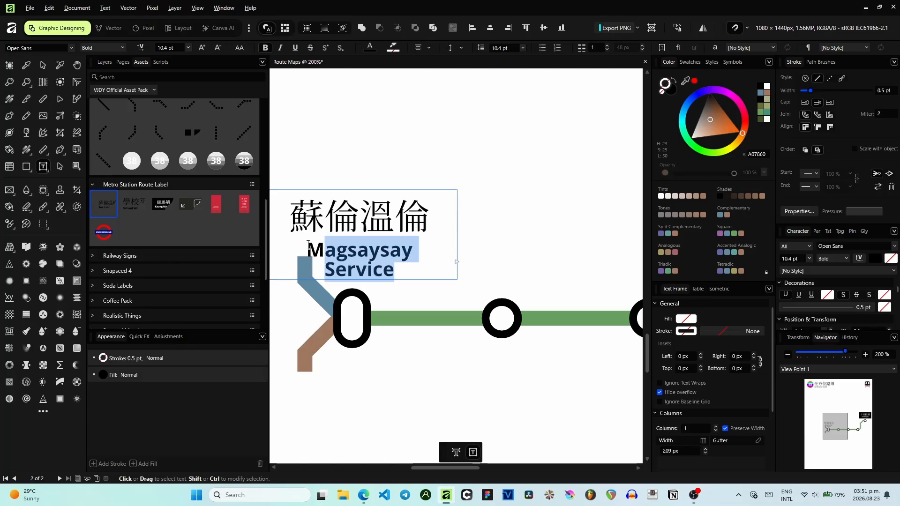
- Switch to Google Translate, translate Magsaysay Service into Cantonese and copy the translation
left_click(364, 495)
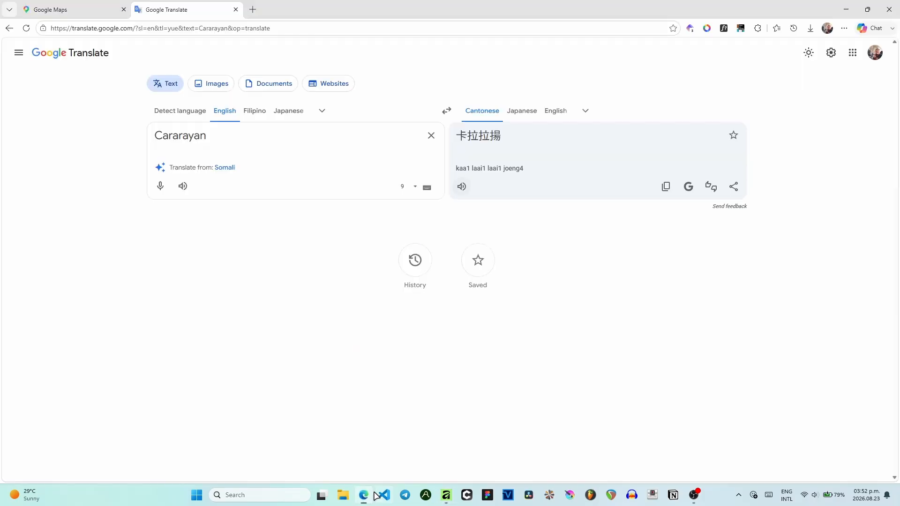
left_click(366, 140)
key("ctrl+a")
type("Magsaysay Service")
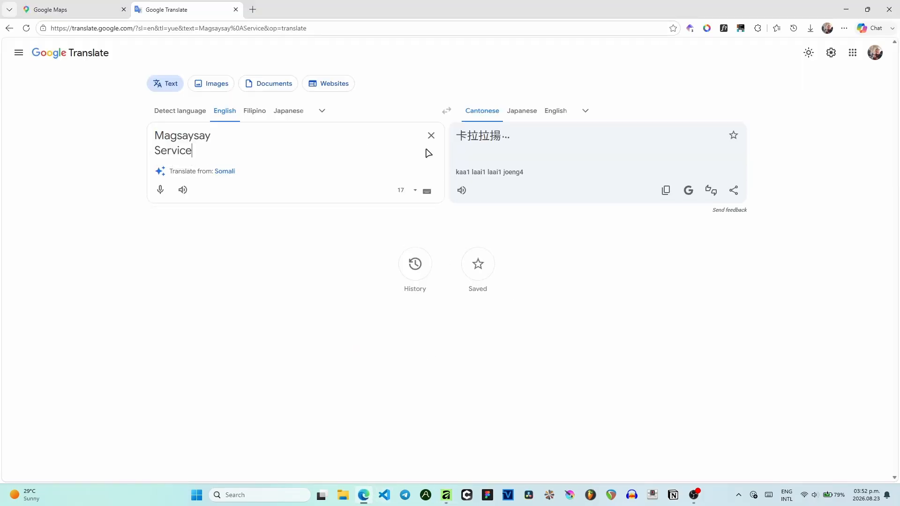
key("BackSpace")
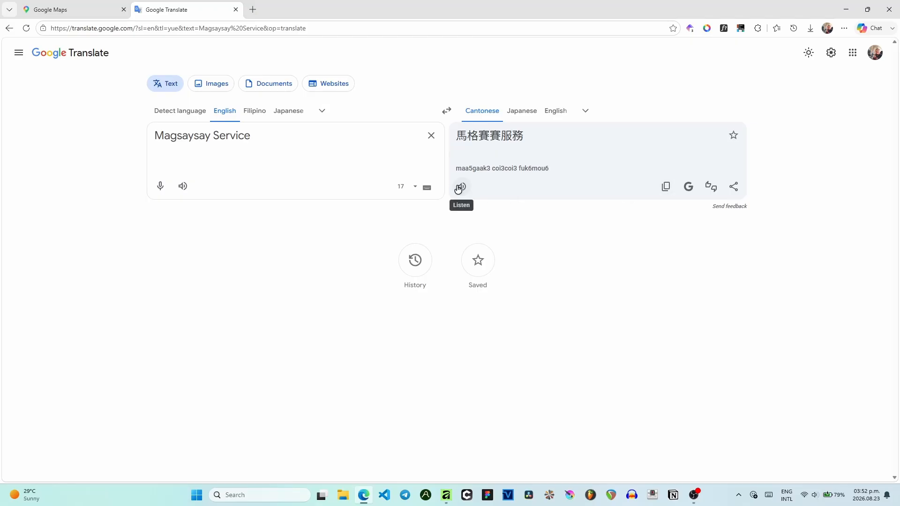
left_click(459, 188)
left_click(665, 189)
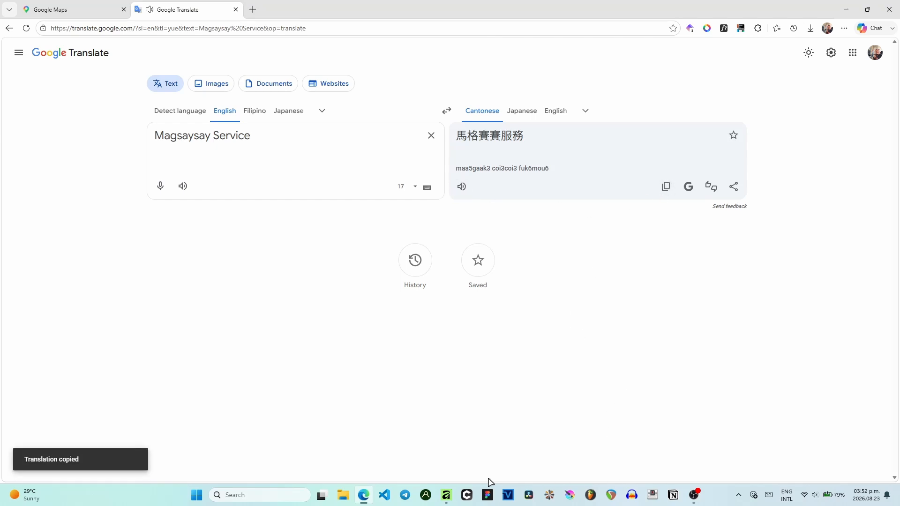
- Replace the label's Chinese name with the pasted 馬格賽賽服務
left_click(446, 495)
left_click_drag(429, 217, 284, 226)
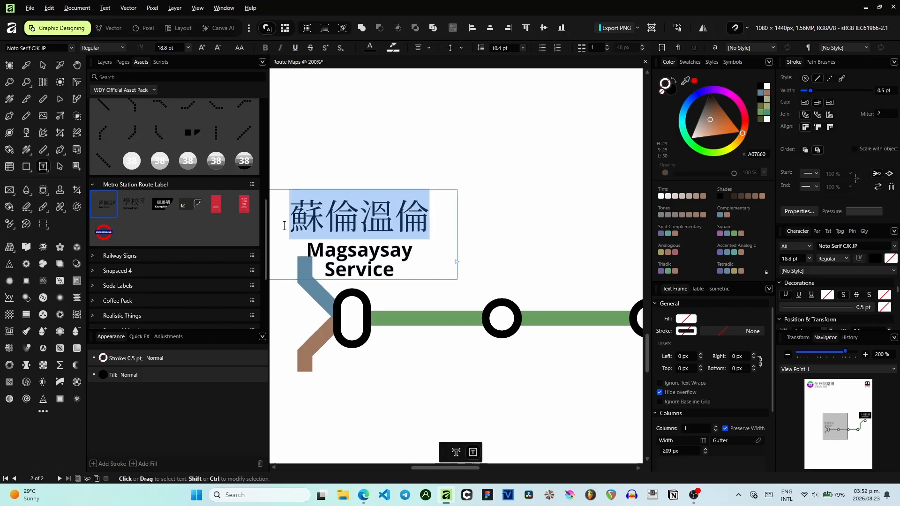
key("ctrl+v")
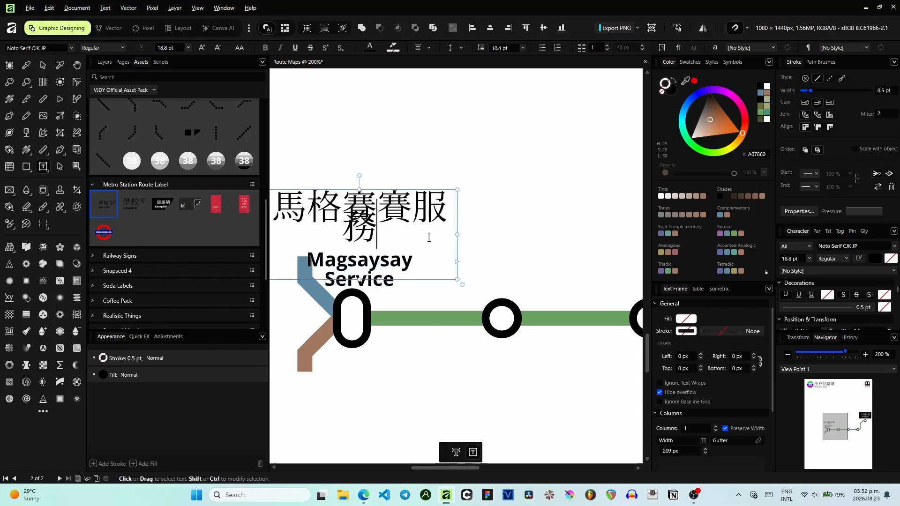
- Widen the label's text frame and put Magsaysay Service on a single line
left_click_drag(457, 234, 514, 234)
left_click(348, 280)
key("BackSpace")
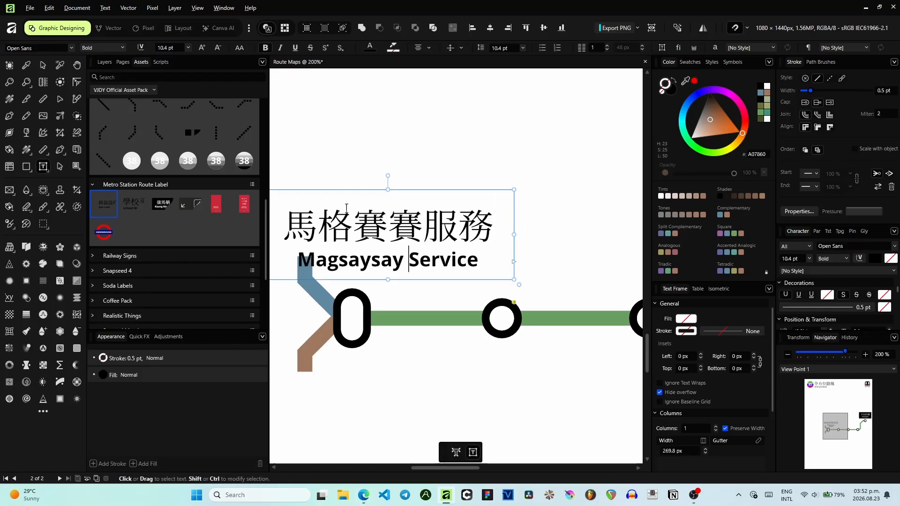
- Set the label's text alignment to Align Left
left_click(43, 65)
left_click_drag(422, 244, 478, 243)
left_click(421, 47)
left_click(421, 46)
left_click_drag(397, 236, 410, 239)
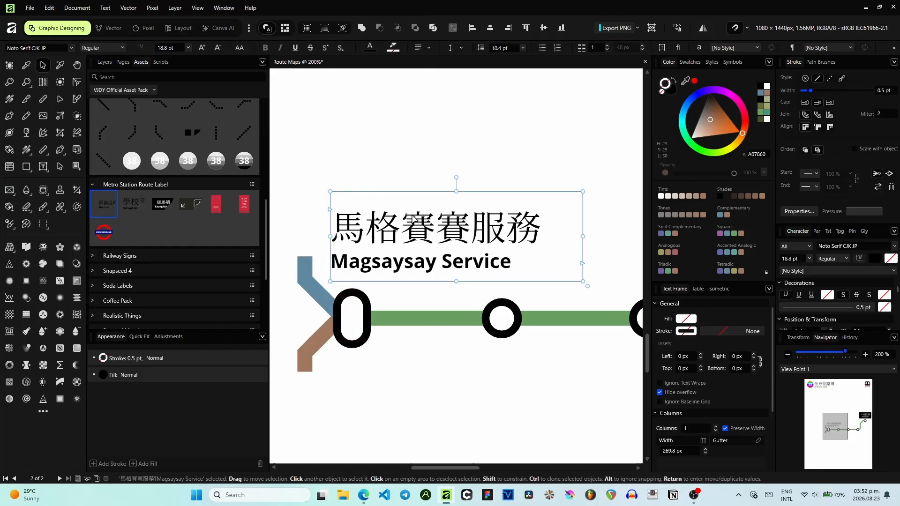
left_click(415, 46)
left_click(427, 49)
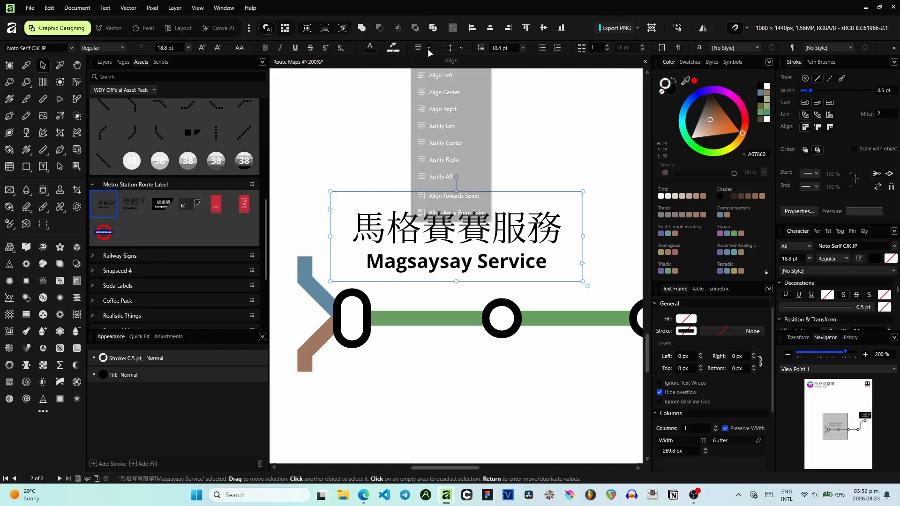
left_click(439, 75)
- Nudge the label into place above the left interchange capsule
left_click_drag(382, 266, 386, 268)
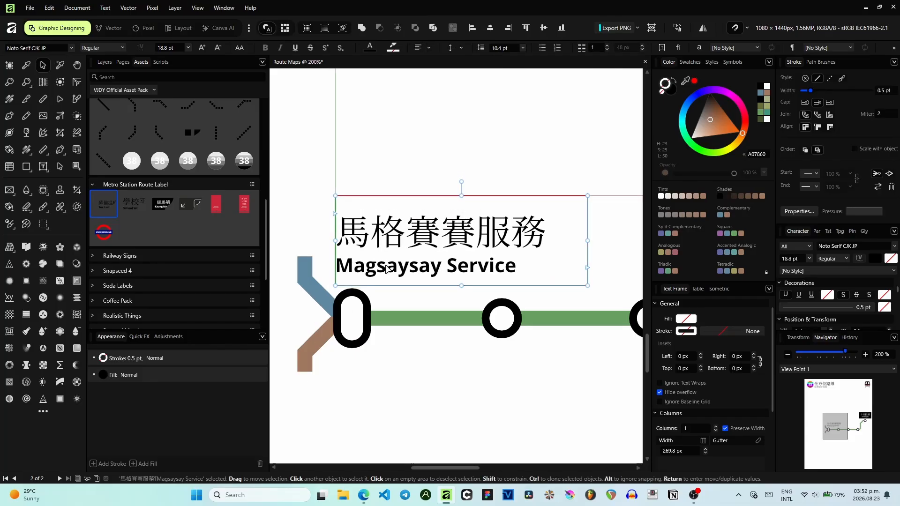
left_click_drag(332, 147, 429, 168)
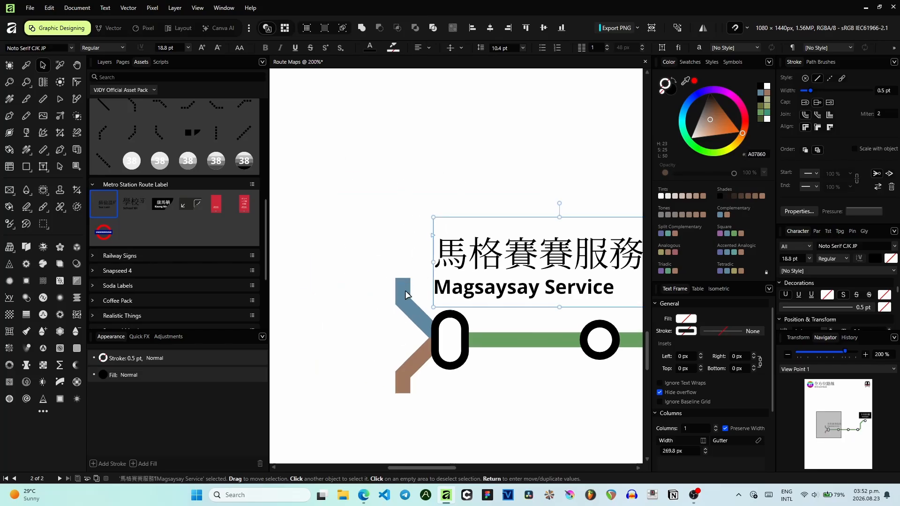
scroll(409, 300, "down", 2)
left_click_drag(496, 344, 387, 315)
scroll(395, 321, "down", 1)
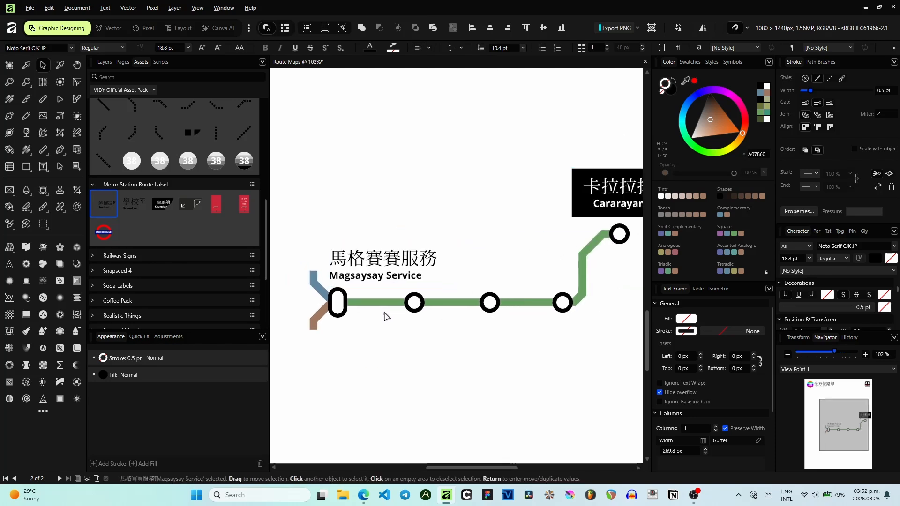
left_click_drag(457, 267, 454, 168)
scroll(399, 211, "up", 2)
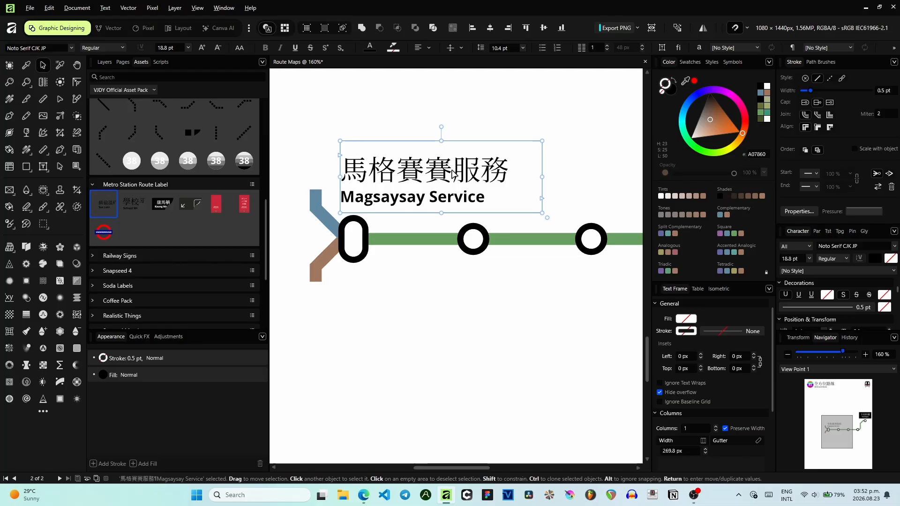
mouse_move(379, 243)
left_mouse_down()
mouse_move(355, 231)
mouse_move(376, 234)
mouse_move(321, 221)
left_mouse_up()
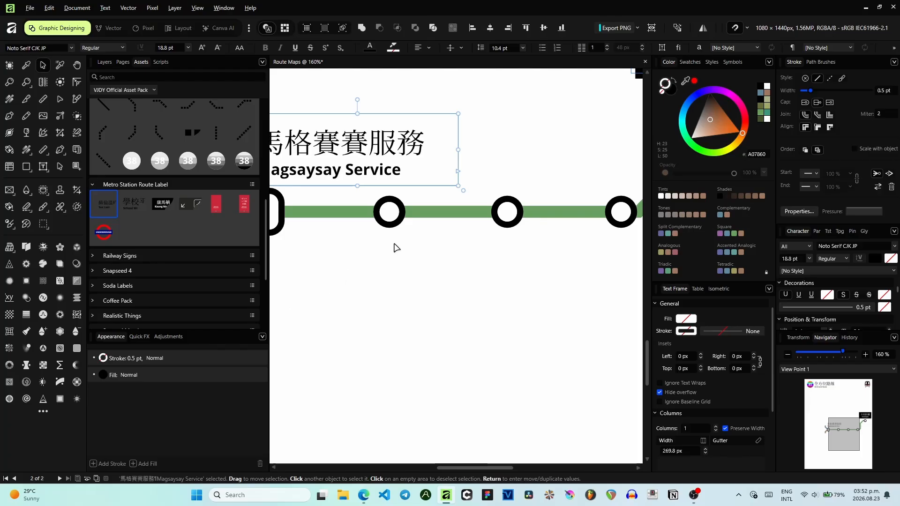
left_click_drag(396, 245, 501, 217)
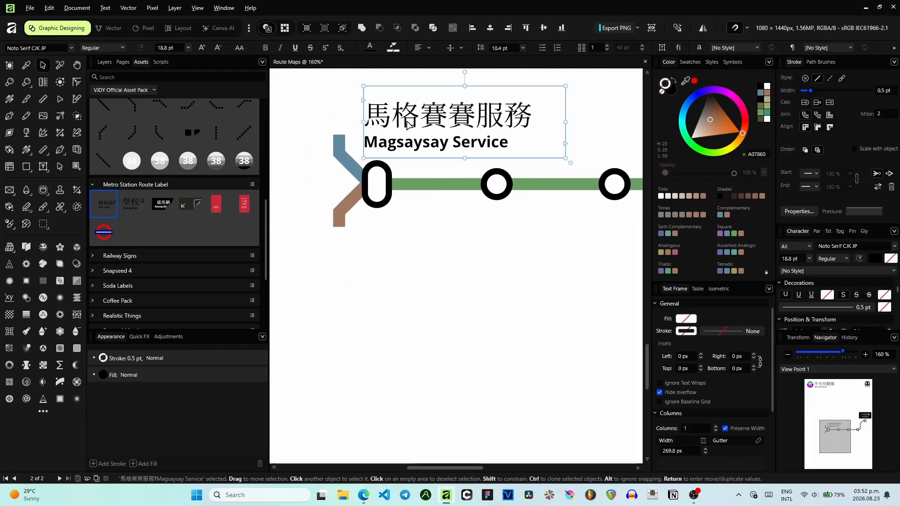
- Rotate the station label to 45° and move it diagonally up from the left interchange capsule
scroll(400, 128, "up", 1)
scroll(400, 127, "up", 1)
left_click_drag(353, 179, 301, 248)
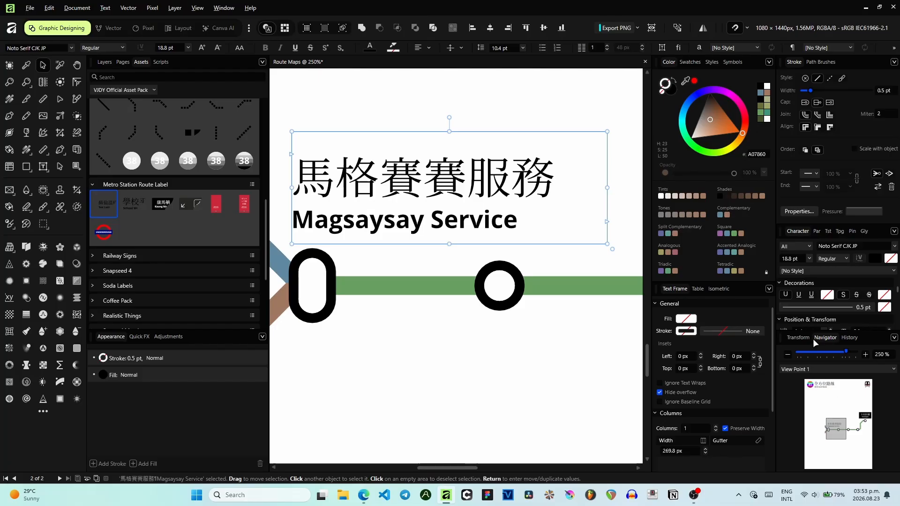
scroll(825, 330, "down", 3)
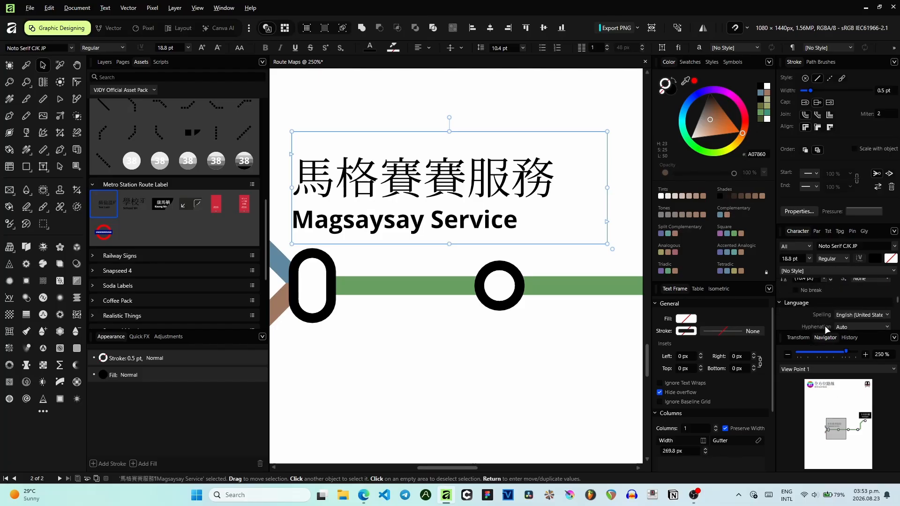
left_click(792, 339)
left_click_drag(843, 457, 851, 458)
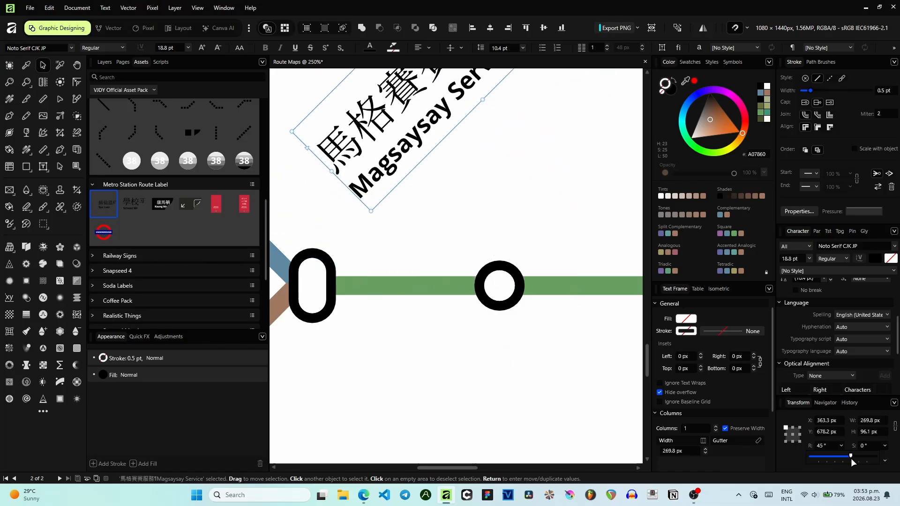
left_click_drag(402, 179, 383, 241)
- Decrease the label's font size and set its line spacing to 5 pt
scroll(386, 173, "down", 4)
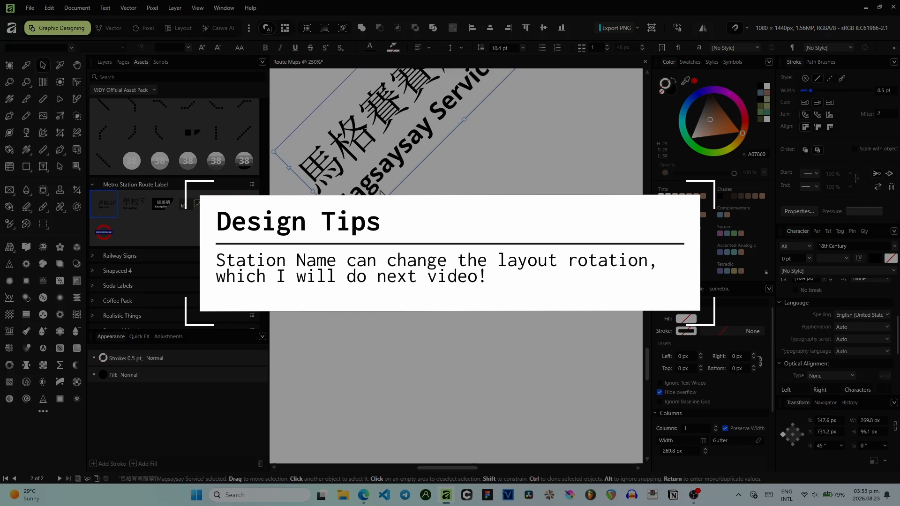
left_click(216, 47)
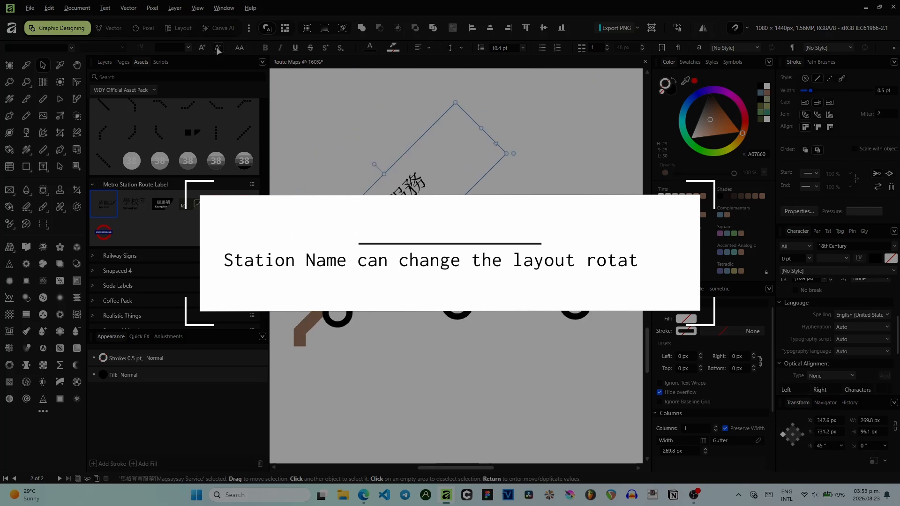
left_click(523, 48)
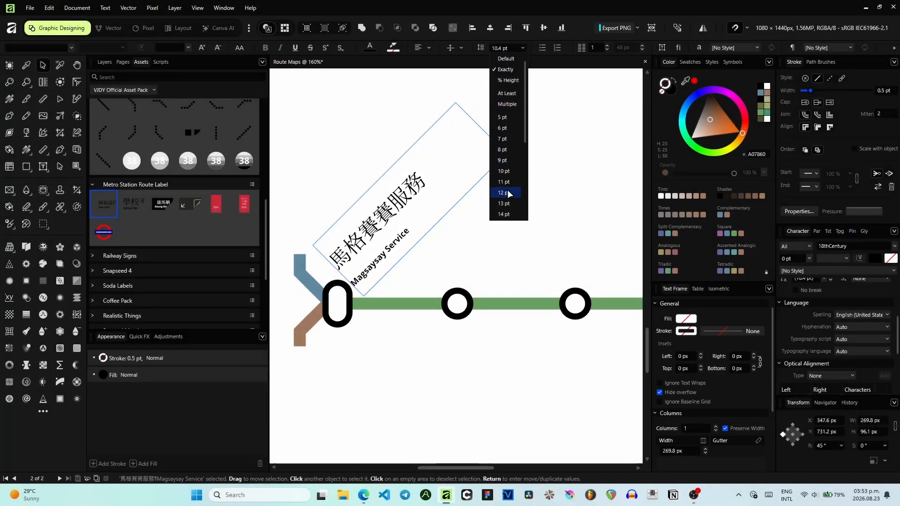
left_click(505, 118)
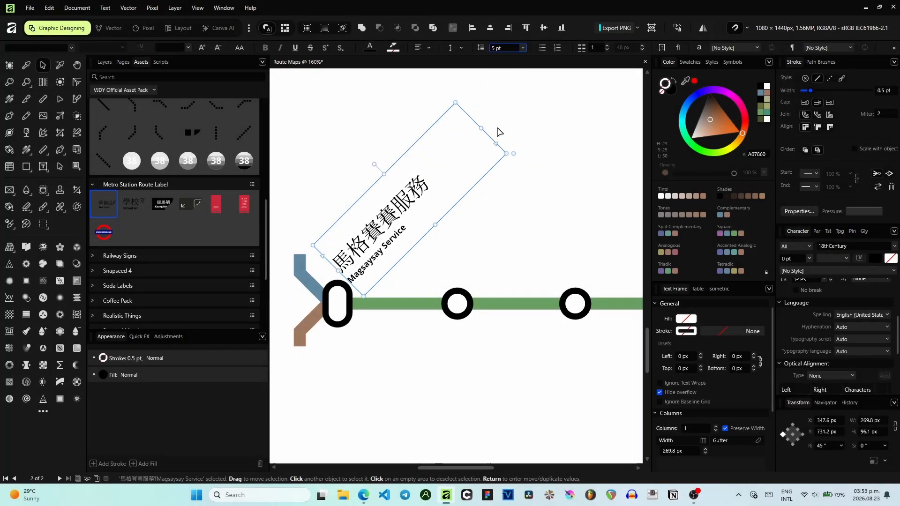
- Shrink the label's text frame and nudge the label closer to the interchange capsule
left_click_drag(482, 126, 443, 165)
left_click_drag(358, 205, 375, 211)
left_click(524, 233)
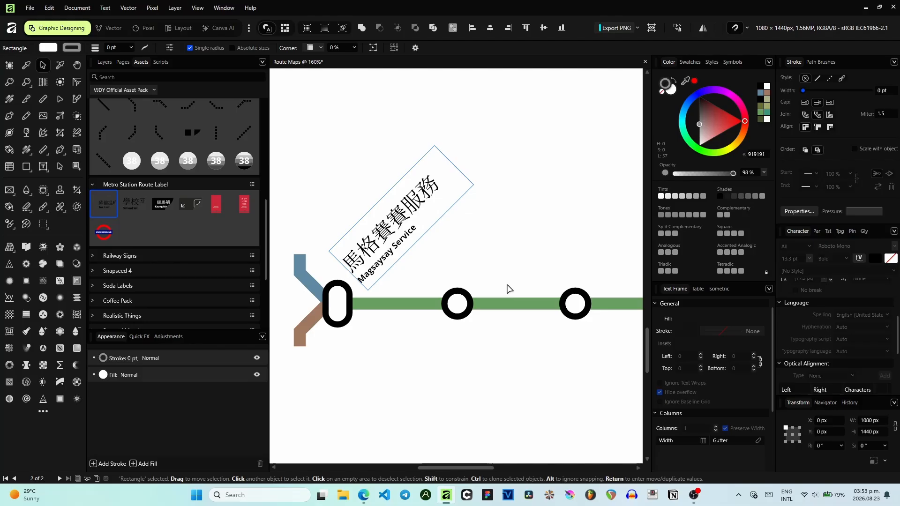
- Nudge the Magsaysay Service label slightly left above the interchange capsule
left_click(396, 236)
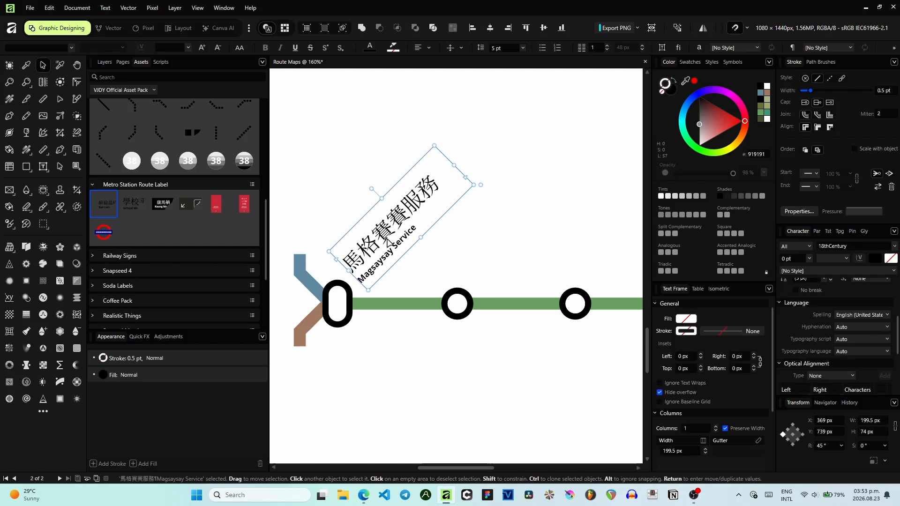
scroll(385, 239, "up", 3)
left_click_drag(373, 255, 143, 212)
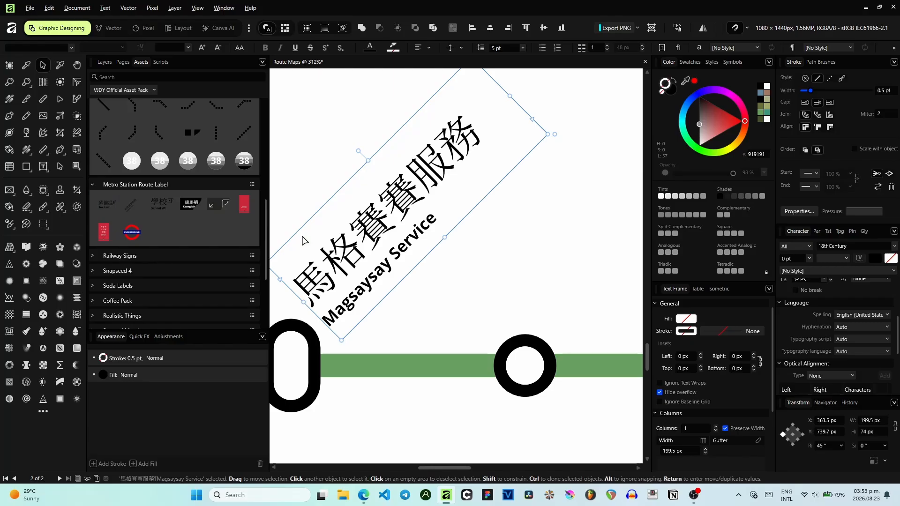
scroll(303, 240, "down", 3)
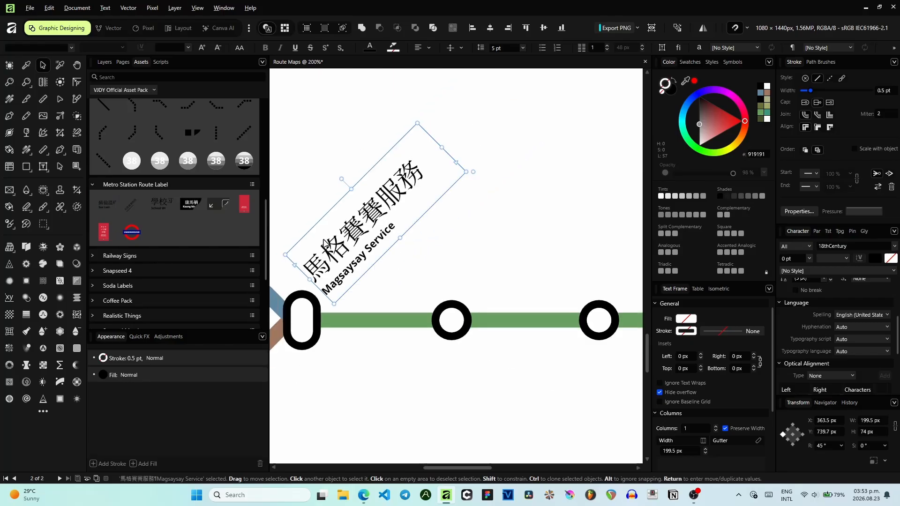
scroll(338, 245, "down", 1)
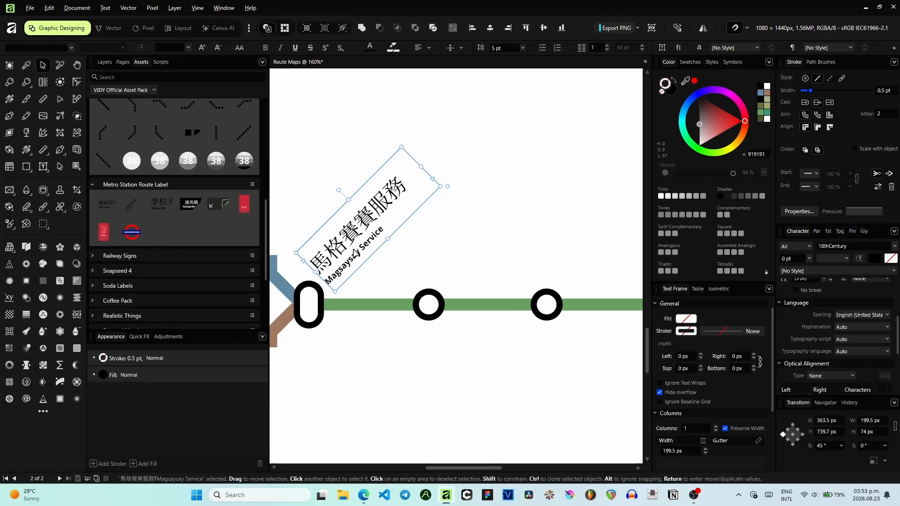
- Duplicate the label onto the second station and change its English line to Balatas
left_click_drag(352, 254, 443, 284)
key("t")
double_click(471, 258)
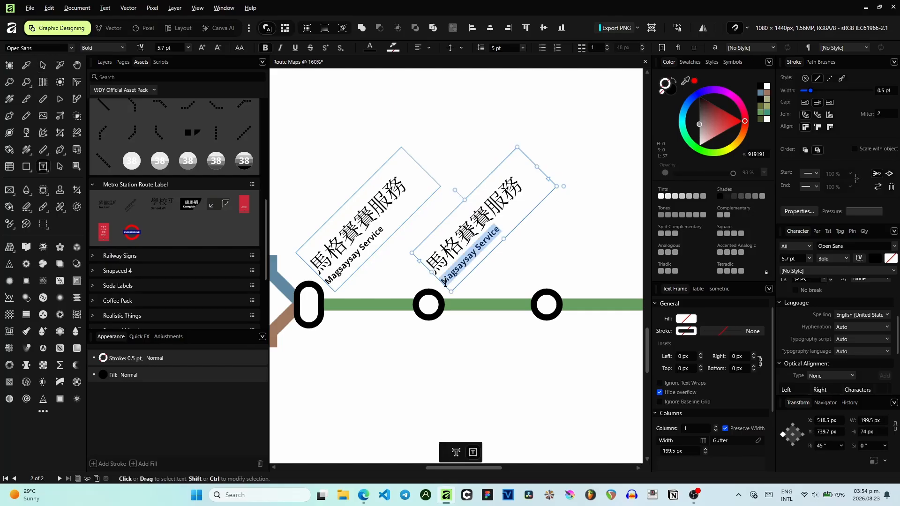
type("Bal")
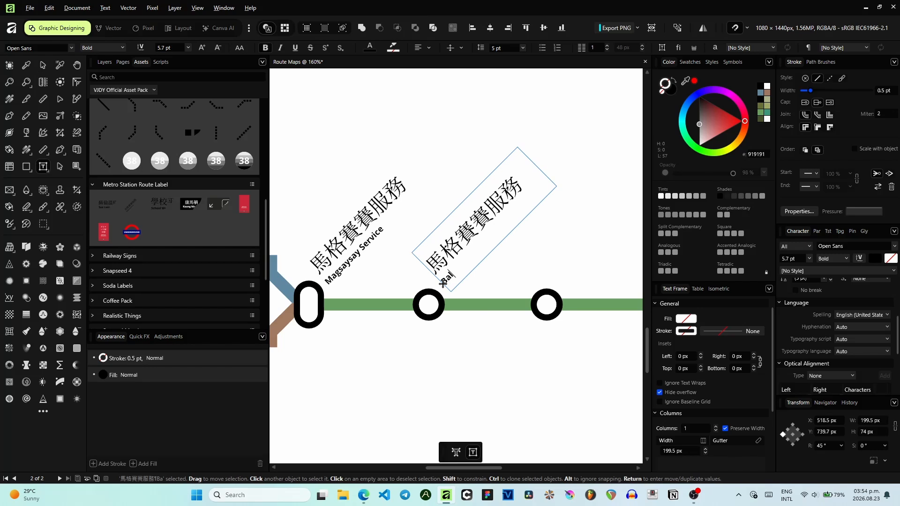
type("atas")
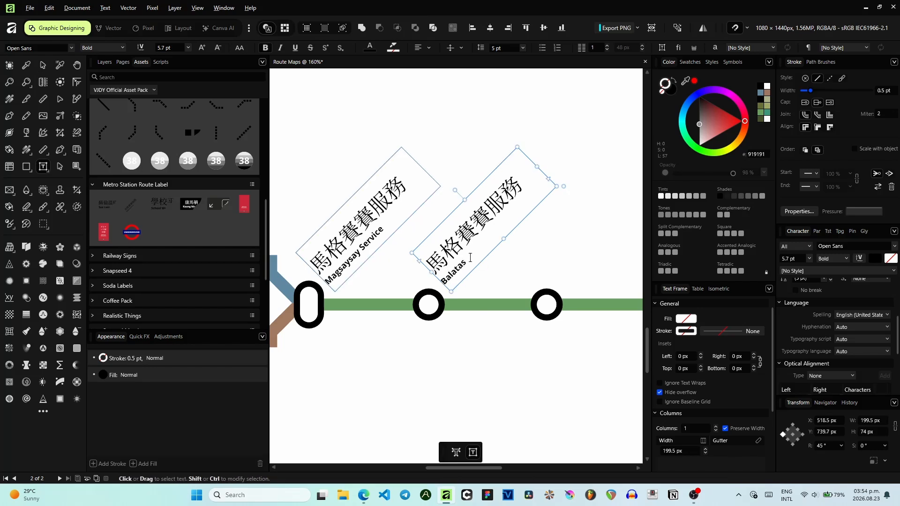
- Translate Balatas into Cantonese in Google Translate and copy the translation
left_click(445, 282, "shift")
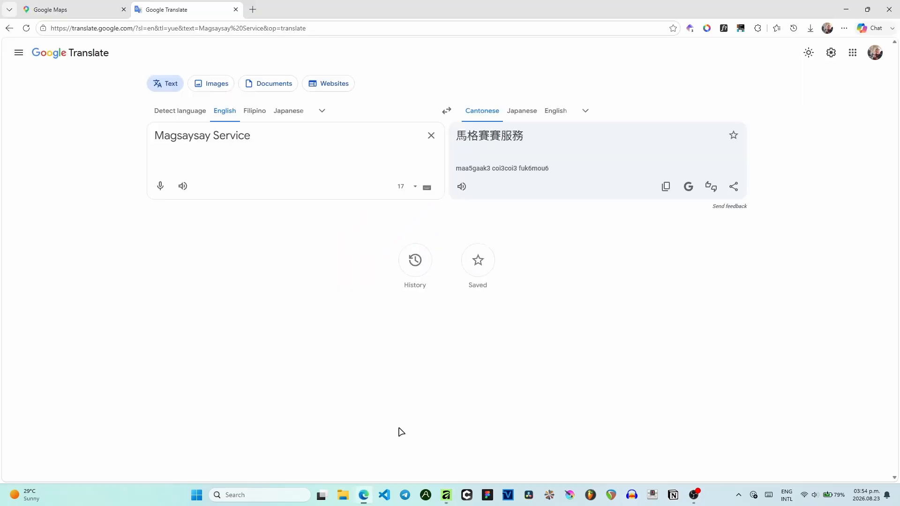
left_click(363, 495)
triple_click(323, 133)
type("Balatas")
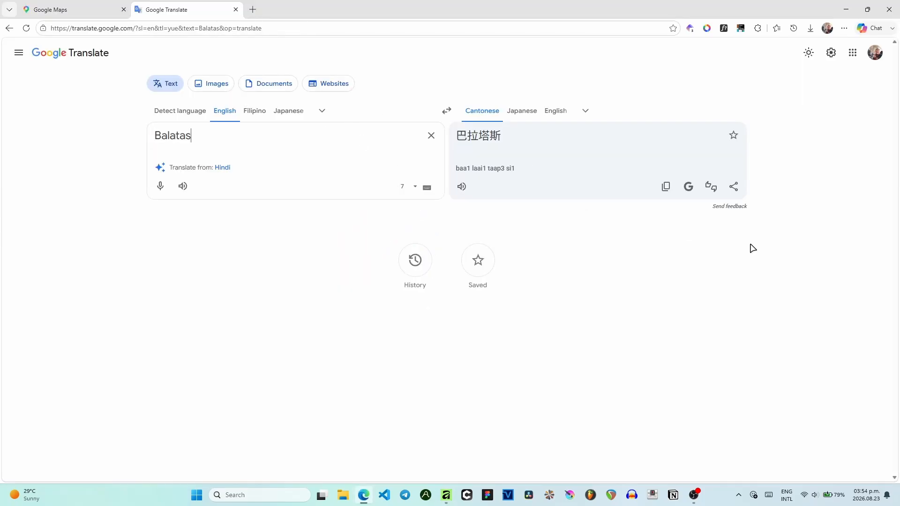
left_click(665, 186)
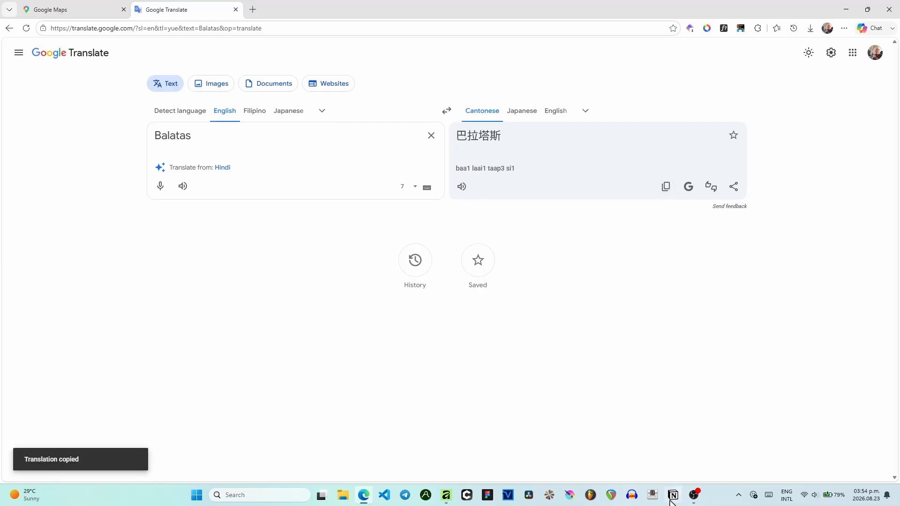
- Replace the Balatas label's Chinese line with the pasted 巴拉塔斯
left_click(446, 495)
left_click_drag(530, 187, 434, 272)
key("ctrl+v")
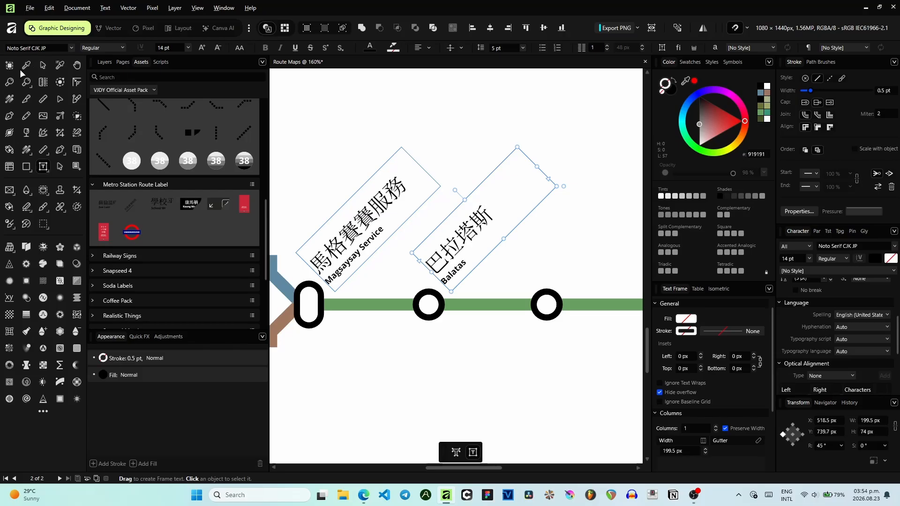
- Duplicate the Balatas label onto the third station and change its English line to Obiedo/San Rafael
left_click(43, 65)
left_click(468, 241)
left_click(467, 241)
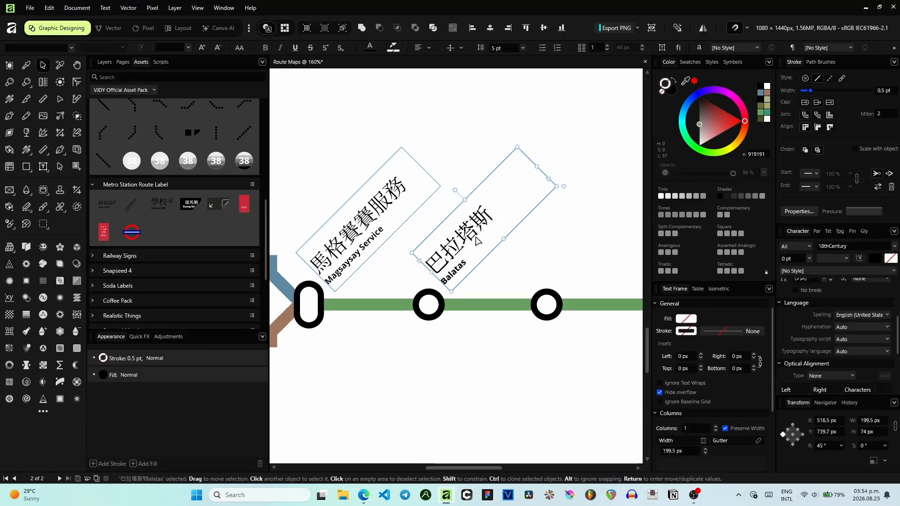
mouse_move(541, 236)
left_mouse_down()
mouse_move(373, 245)
mouse_move(477, 245)
left_mouse_up()
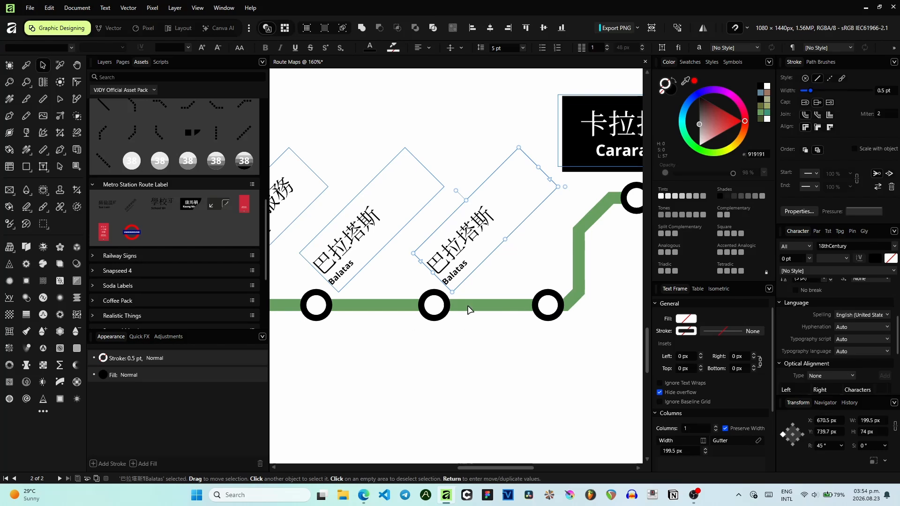
double_click(464, 265)
left_click_drag(465, 261, 449, 289)
left_click(451, 283)
key("shift+Right")
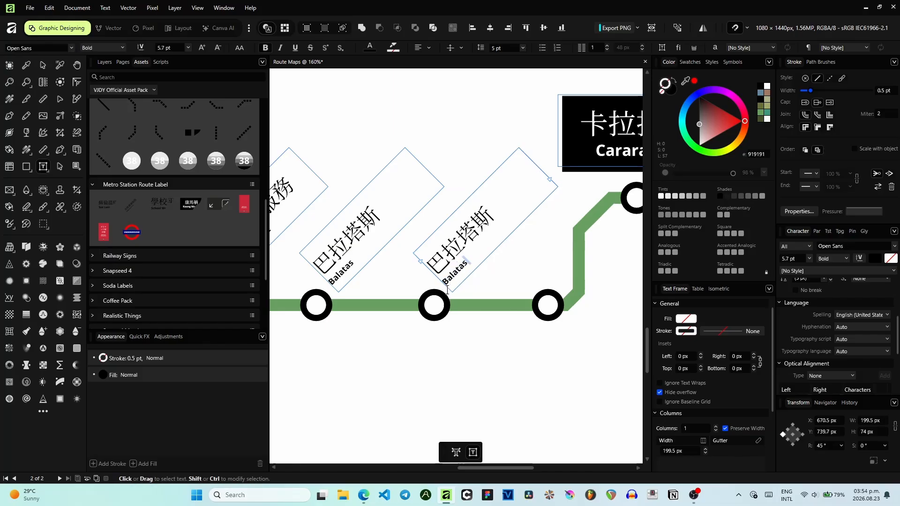
double_click(443, 283)
type("Pbi")
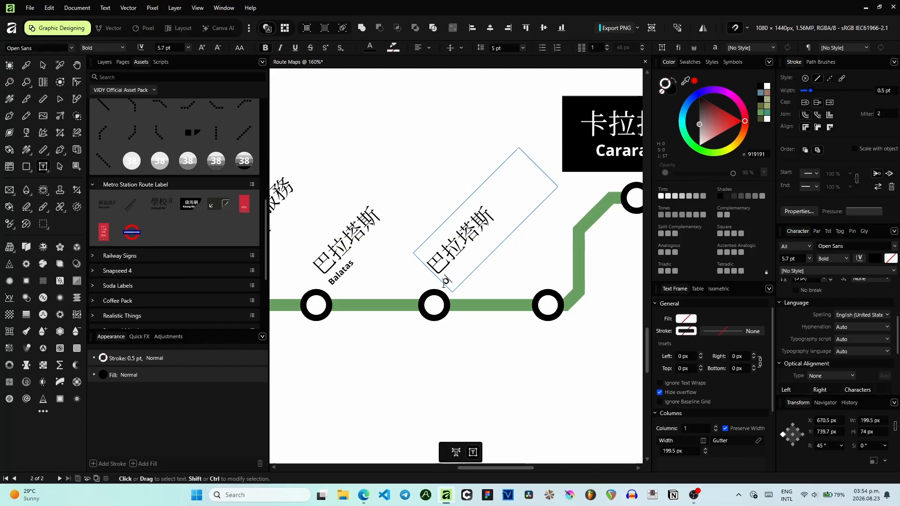
type("edo/San Rafael")
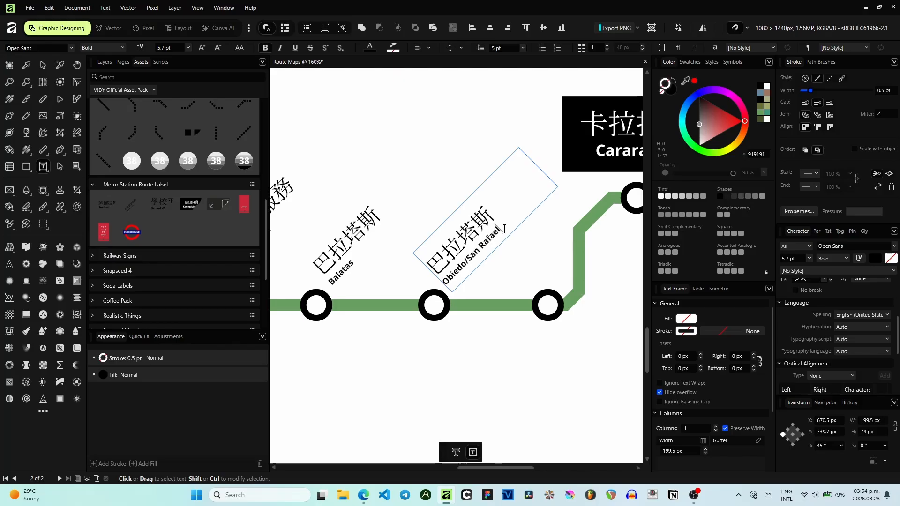
- Translate Obiedo/San Rafael into Cantonese in Google Translate and copy the translation
left_click_drag(504, 229, 445, 287)
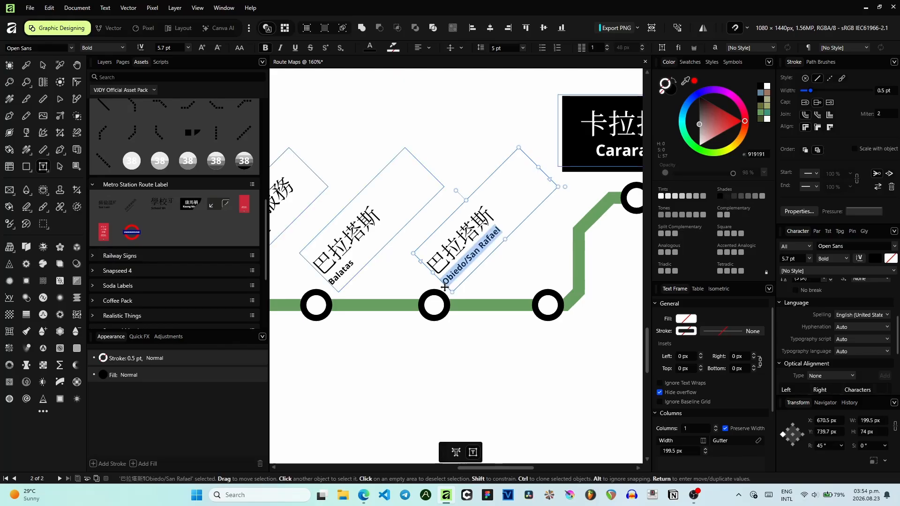
key("alt+Tab")
key("ctrl+a")
key("ctrl+v")
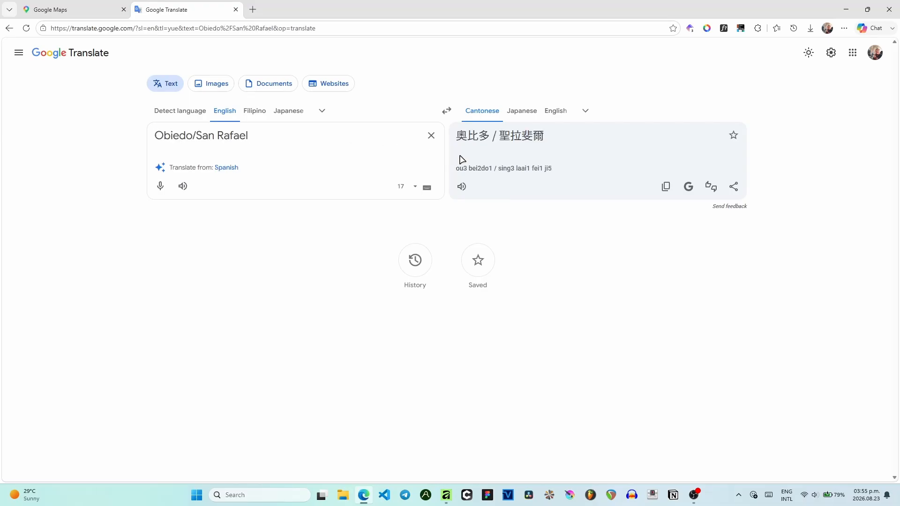
left_click(666, 187)
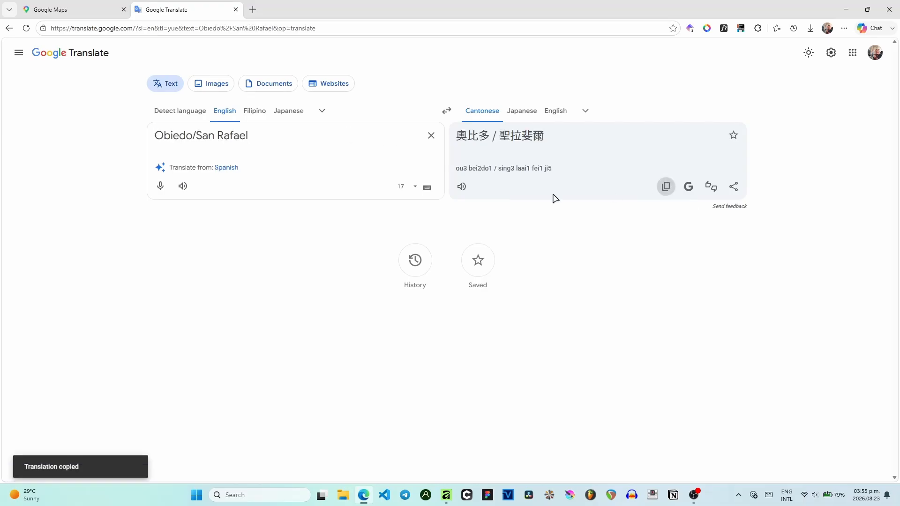
left_click(463, 187)
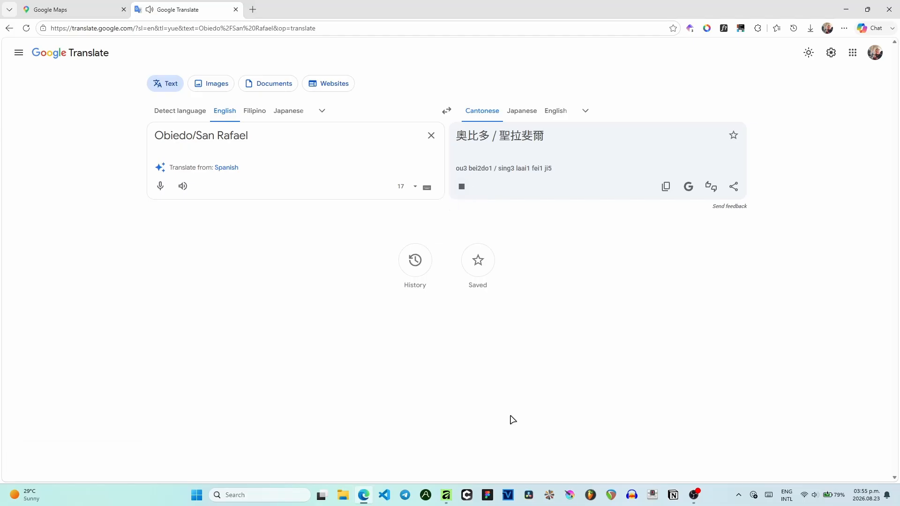
- Replace the label's Chinese line with 奧比多 / 聖拉斐爾 and widen its text frame to fit
left_click(448, 496)
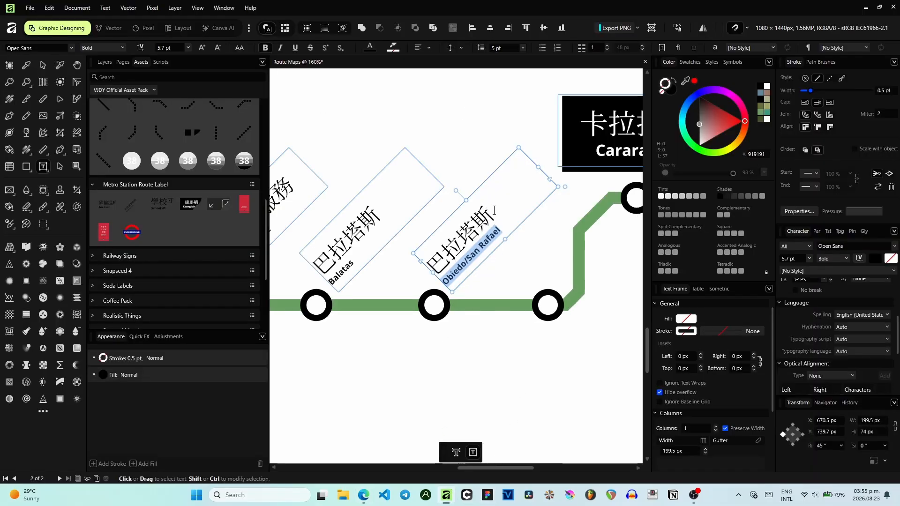
left_click_drag(494, 210, 436, 257)
key("ctrl+v")
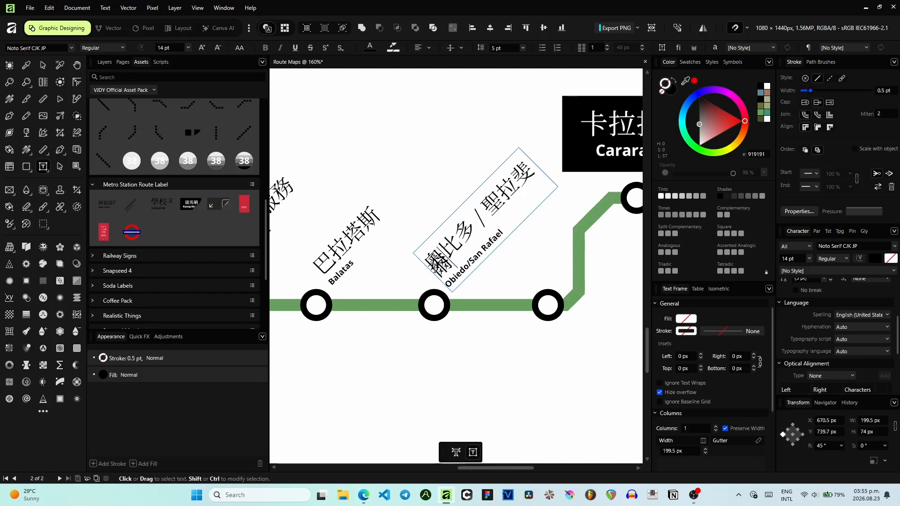
left_click_drag(554, 180, 565, 163)
key("Escape")
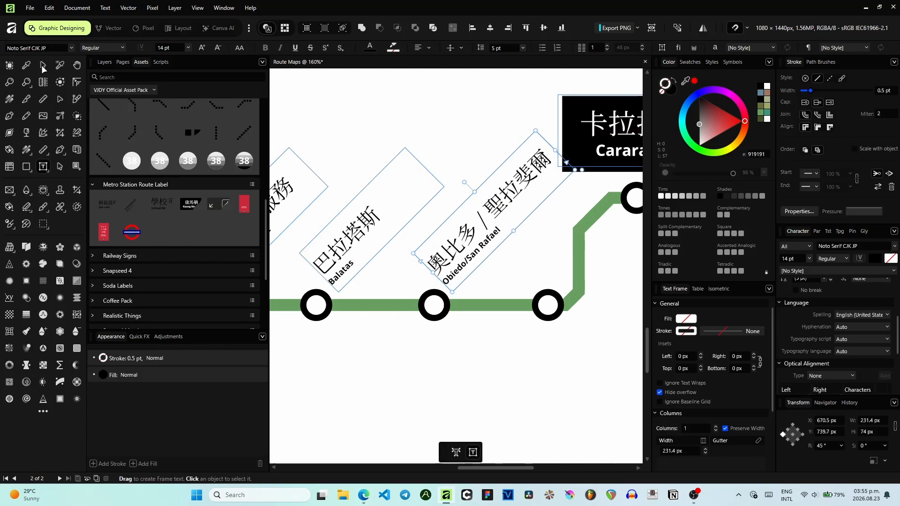
- Duplicate the Obiedo/San Rafael label below the line under the third station
left_click(558, 251)
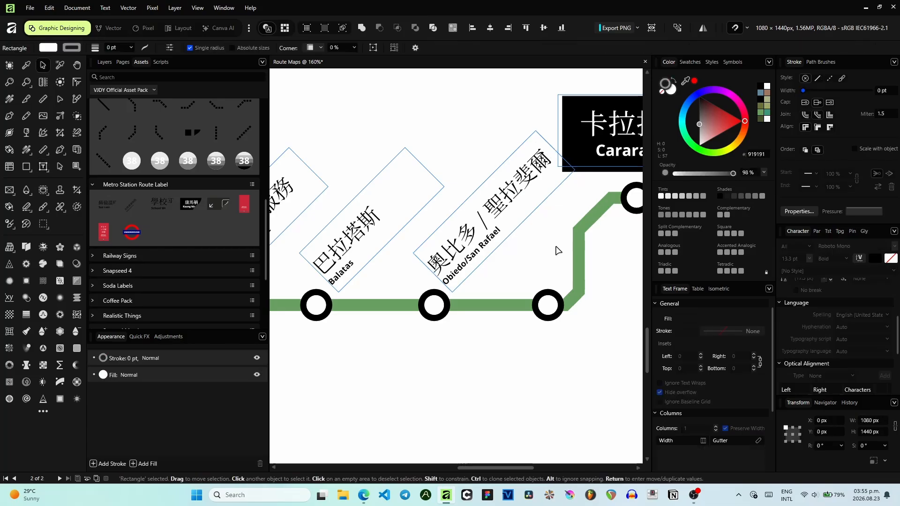
scroll(558, 251, "down", 4)
scroll(481, 189, "up", 4)
left_click(502, 133)
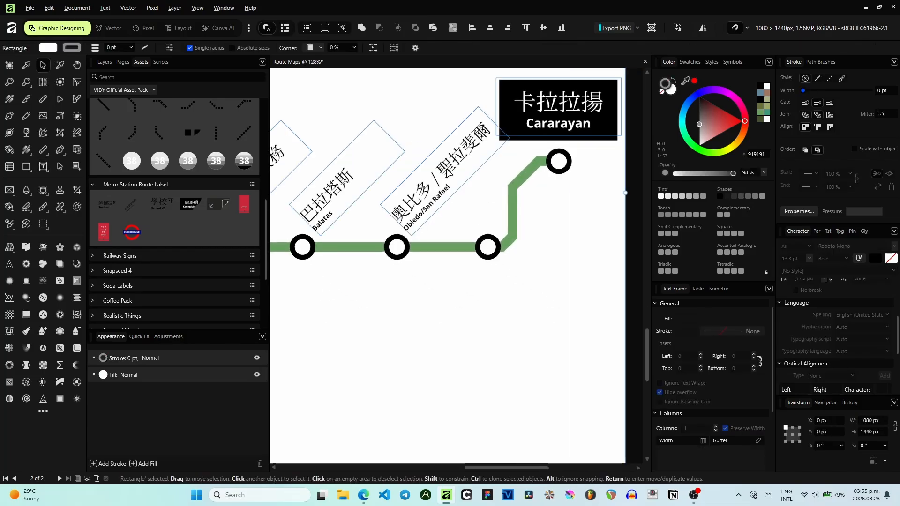
mouse_move(501, 133)
left_mouse_down()
mouse_move(489, 278)
mouse_move(455, 287)
left_mouse_up()
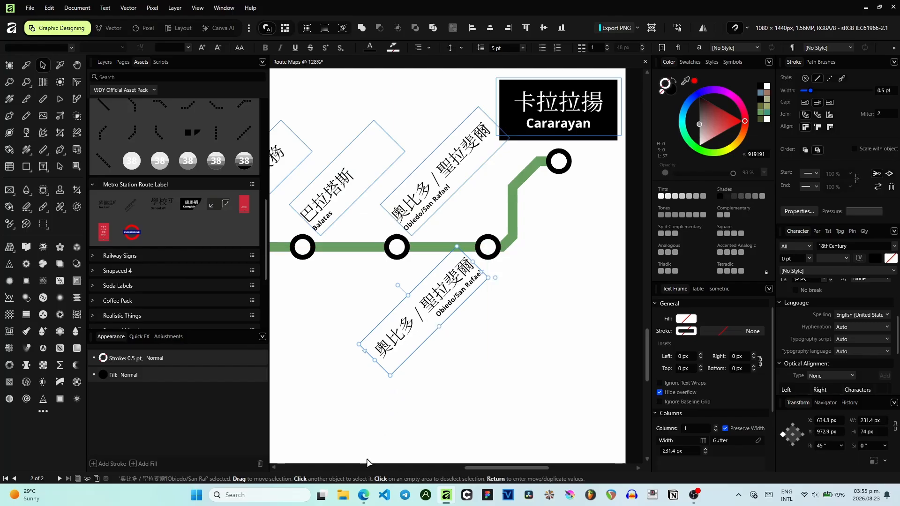
- Enter Capatoda Service in Google Translate and copy the English name
left_click(362, 503)
key("ctrl+a")
type("C")
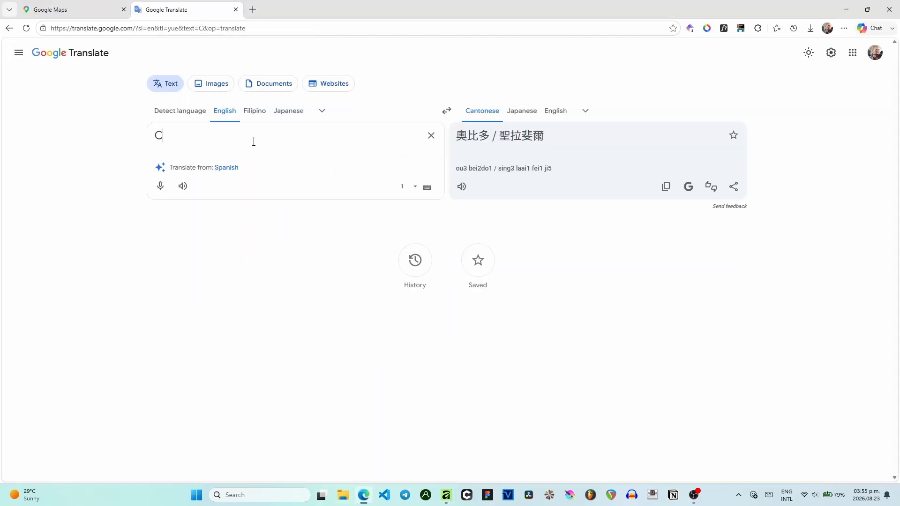
type("apatoda")
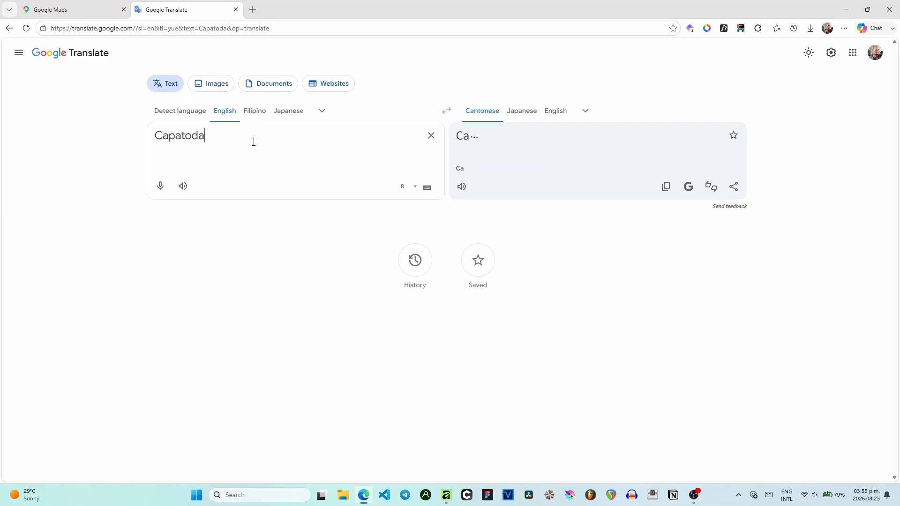
type(" Servi")
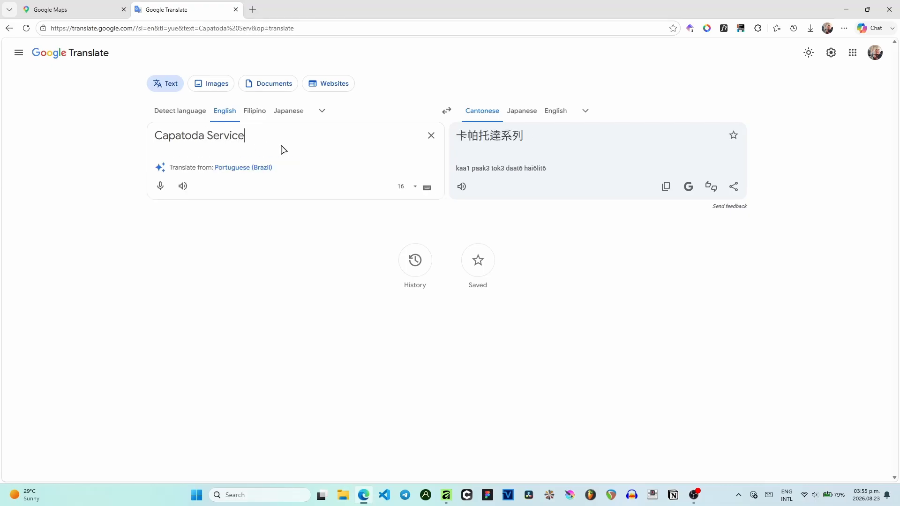
type("ce")
key("ctrl+a")
left_click(446, 494)
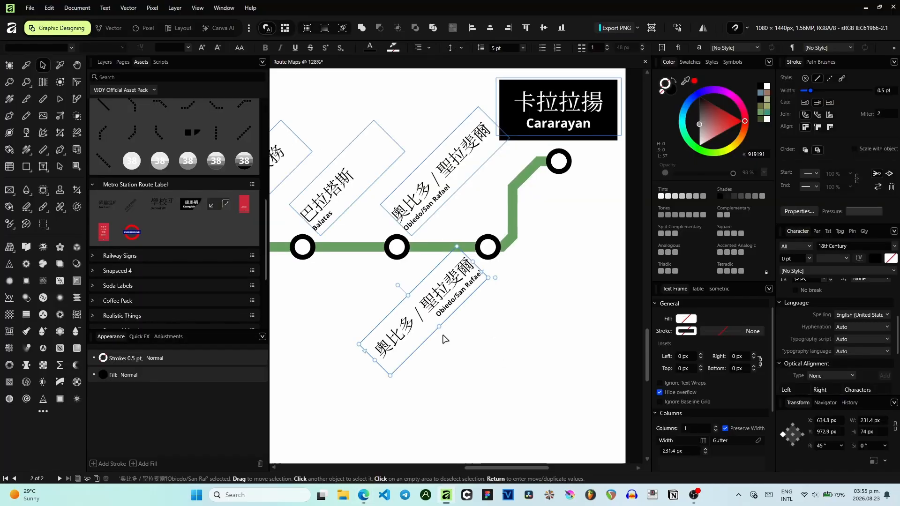
- Replace the lower label's English line with Capatoda Service
left_click_drag(439, 315, 470, 286)
triple_click(459, 302)
key("ctrl+v")
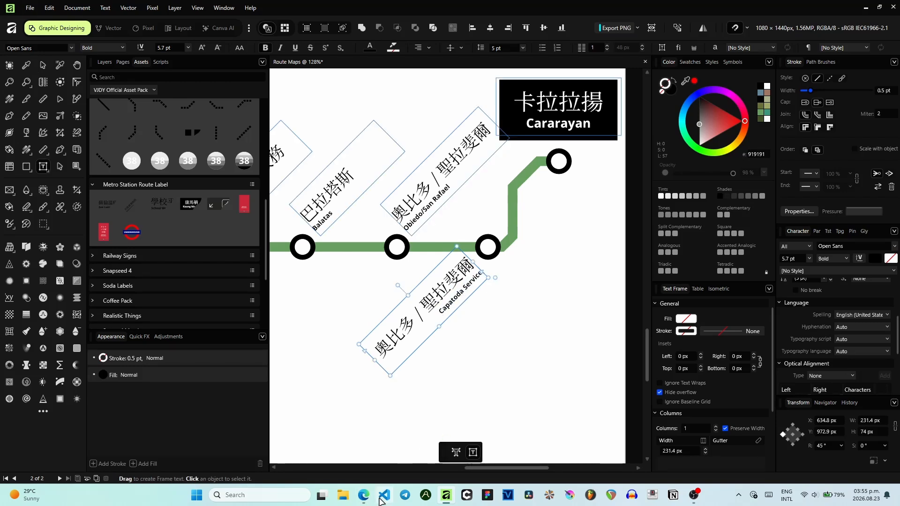
- Copy the Cantonese translation 卡帕托達服務 and paste it over the lower label's Chinese line
left_click(366, 495)
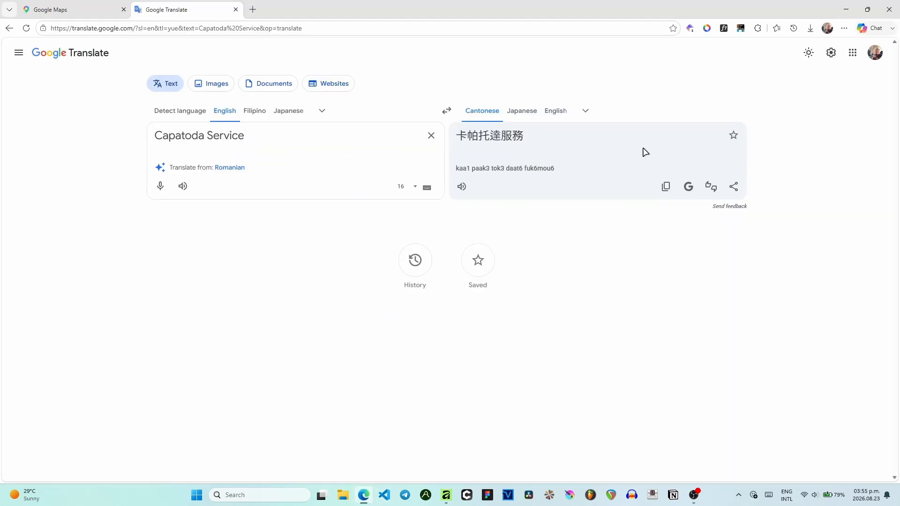
left_click(666, 186)
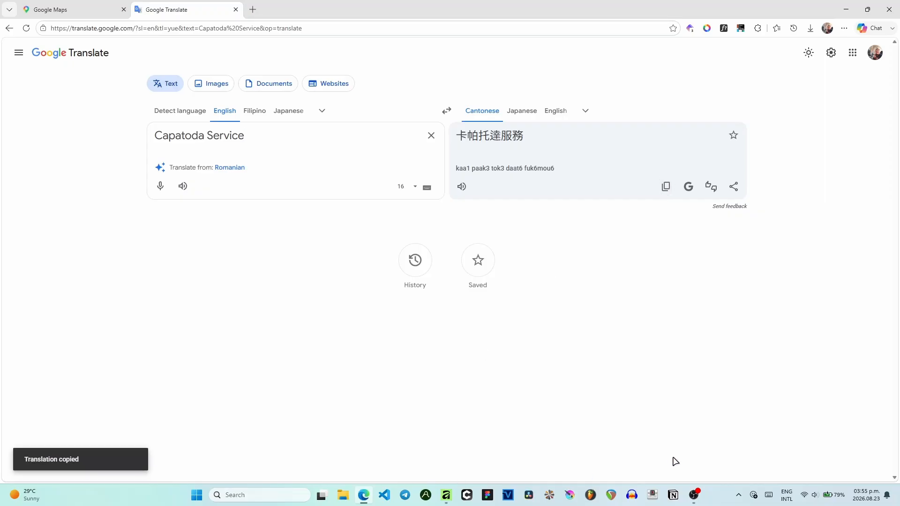
left_click(446, 495)
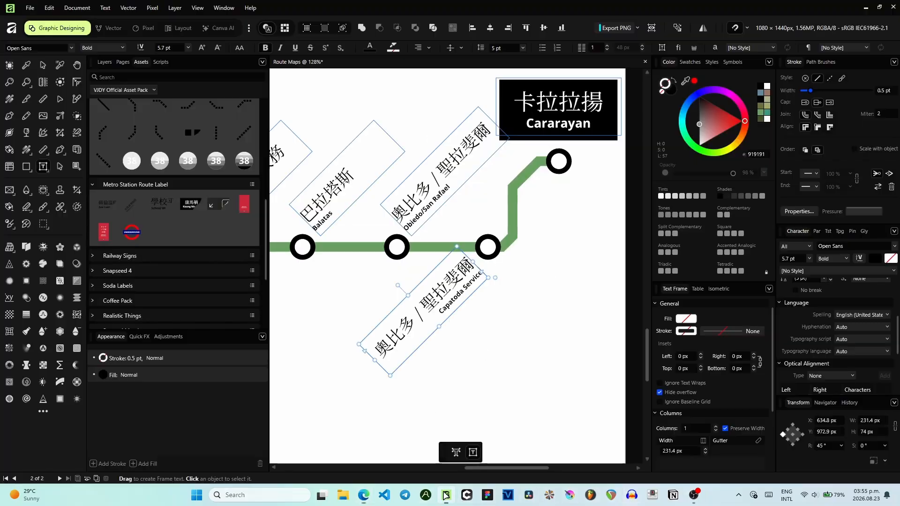
left_click_drag(471, 268, 476, 263)
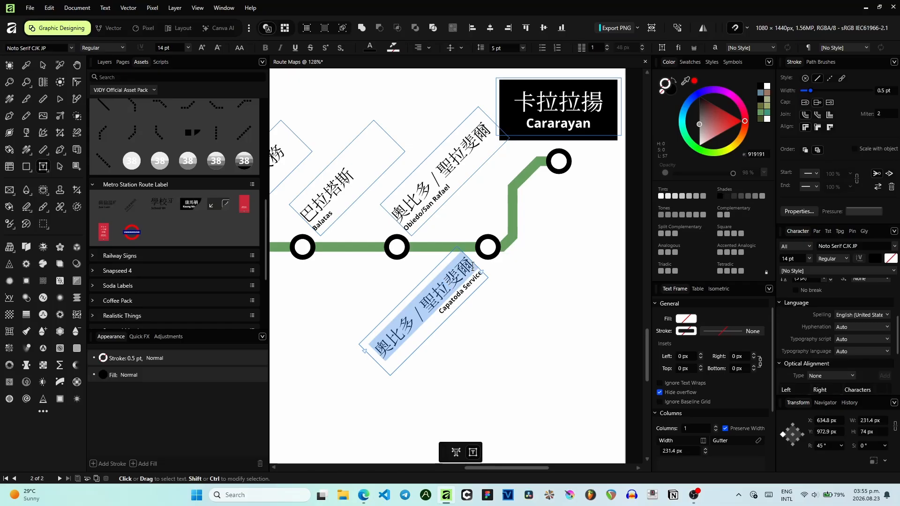
key("ctrl+v")
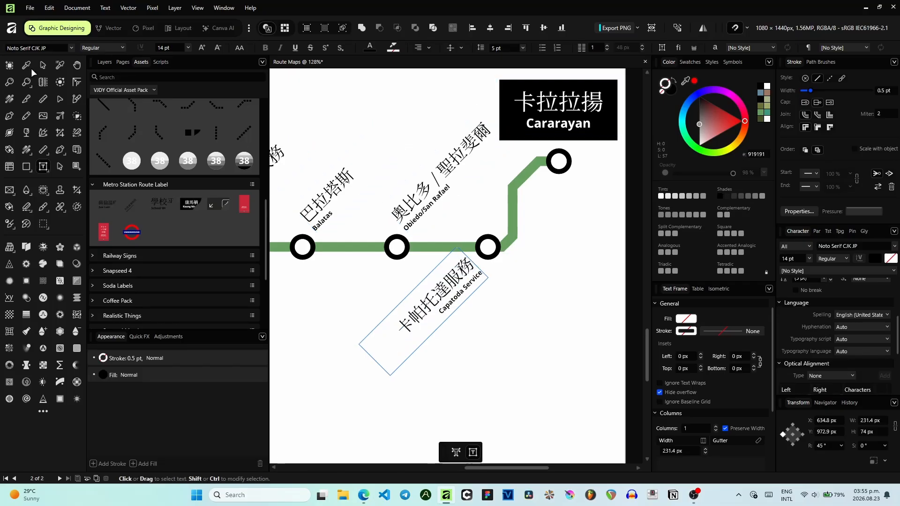
left_click(43, 65)
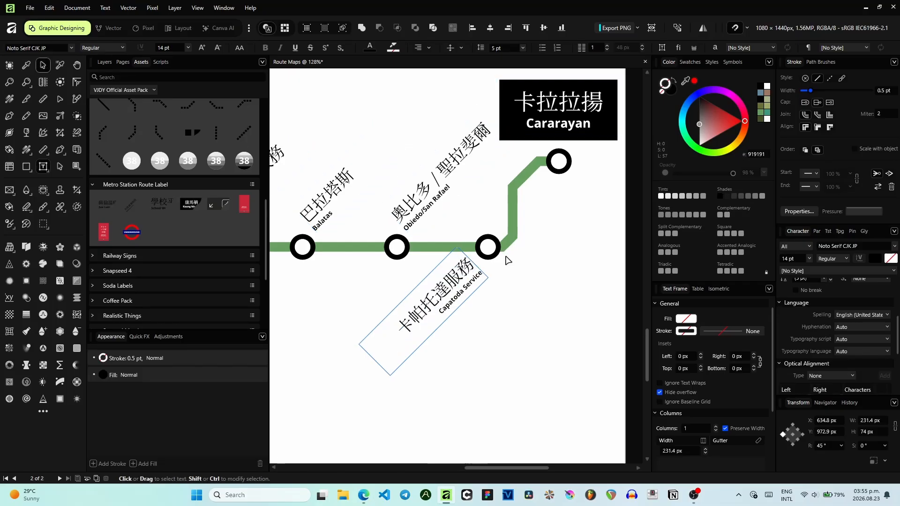
left_click(524, 291)
- Reposition the Capatoda Service label diagonally beneath its station on the green line
left_click(422, 323)
scroll(575, 128, "down", 2)
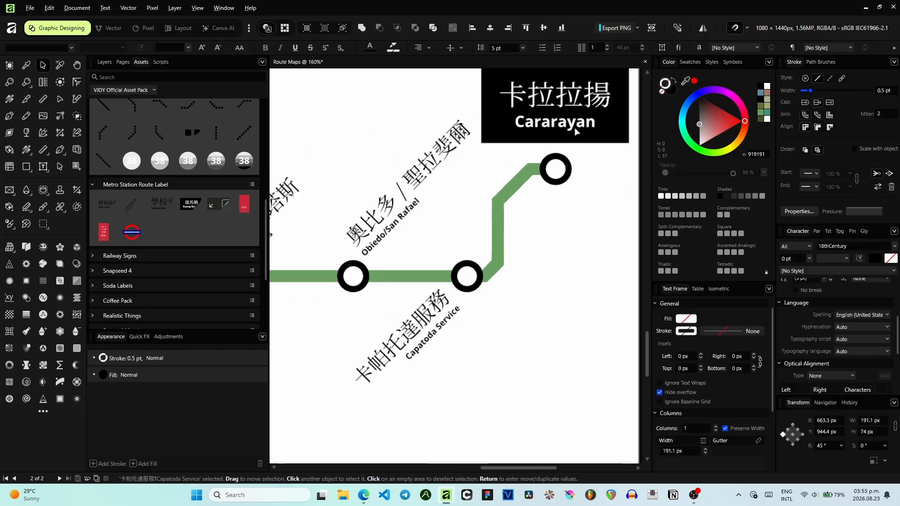
left_click_drag(498, 185, 461, 243)
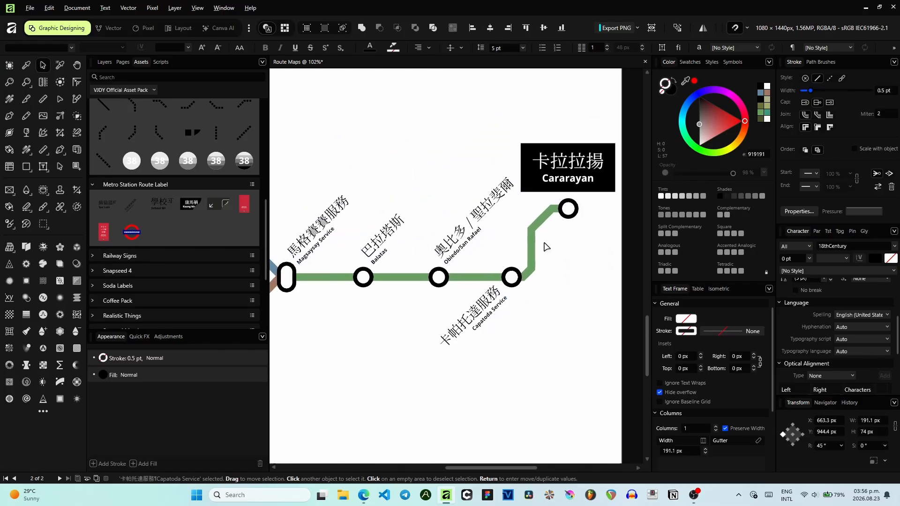
left_click(575, 253)
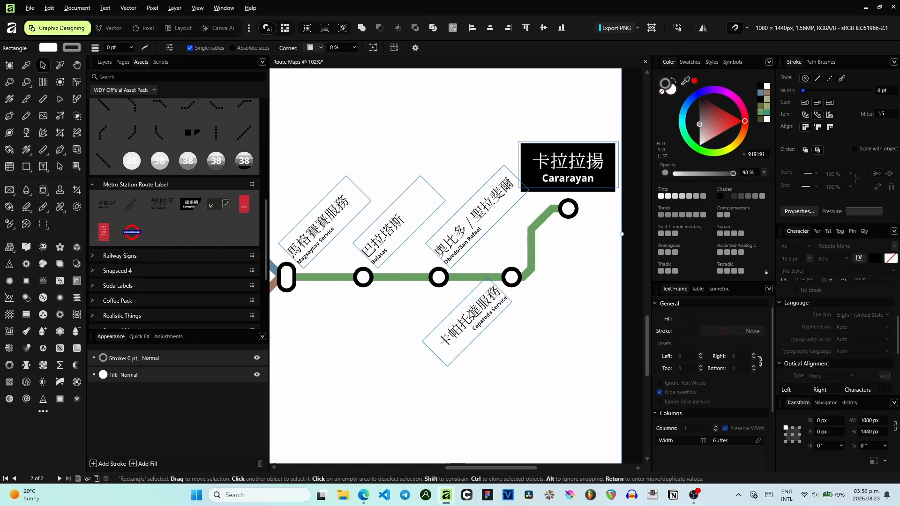
- Survey the whole route map, then examine the Google Maps area along the Naga River around Bicol State College
scroll(542, 197, "down", 2)
scroll(543, 197, "up", 2)
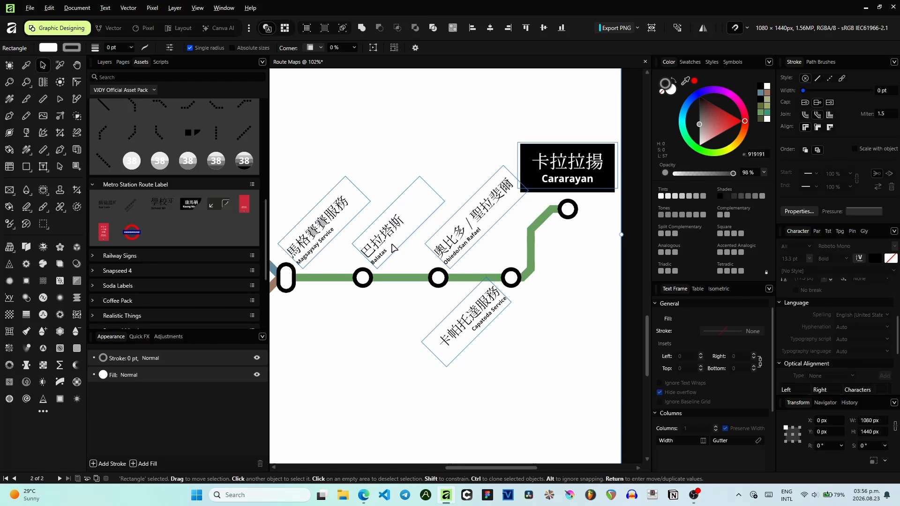
scroll(393, 249, "left", 5)
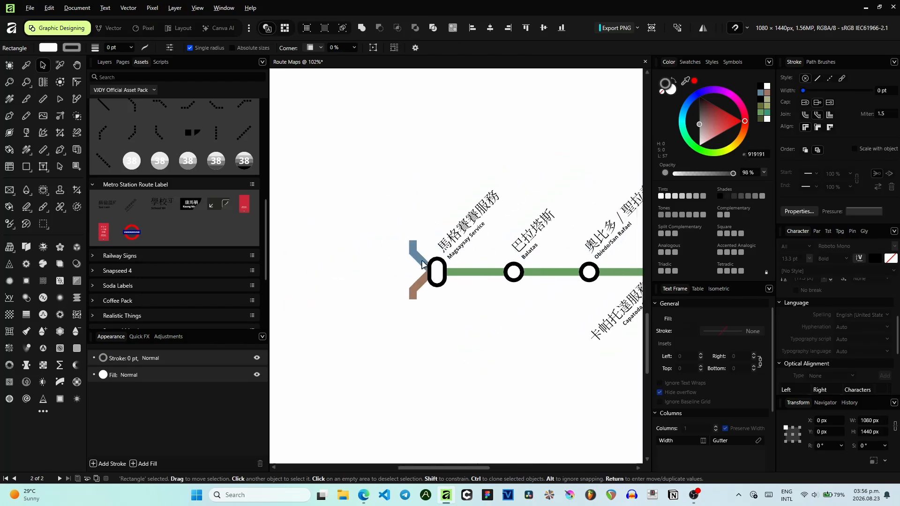
scroll(372, 253, "down", 4)
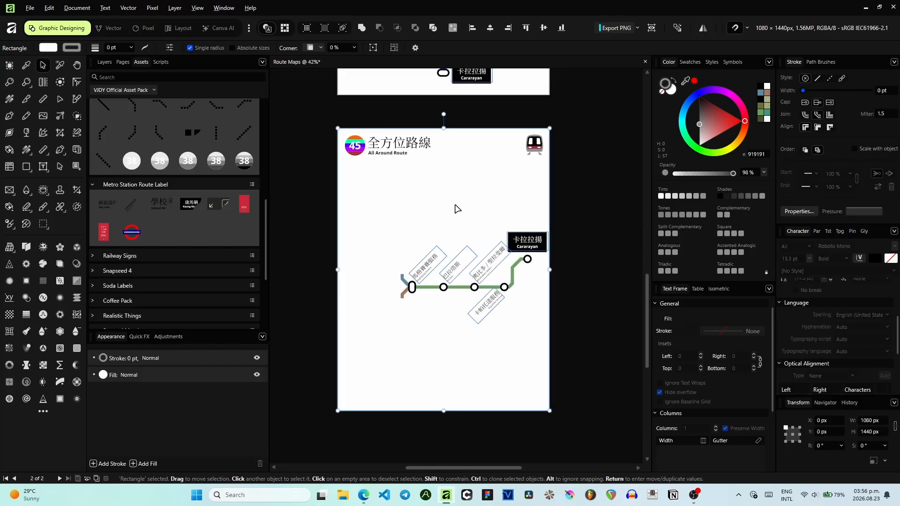
scroll(409, 240, "up", 1)
scroll(406, 264, "up", 2)
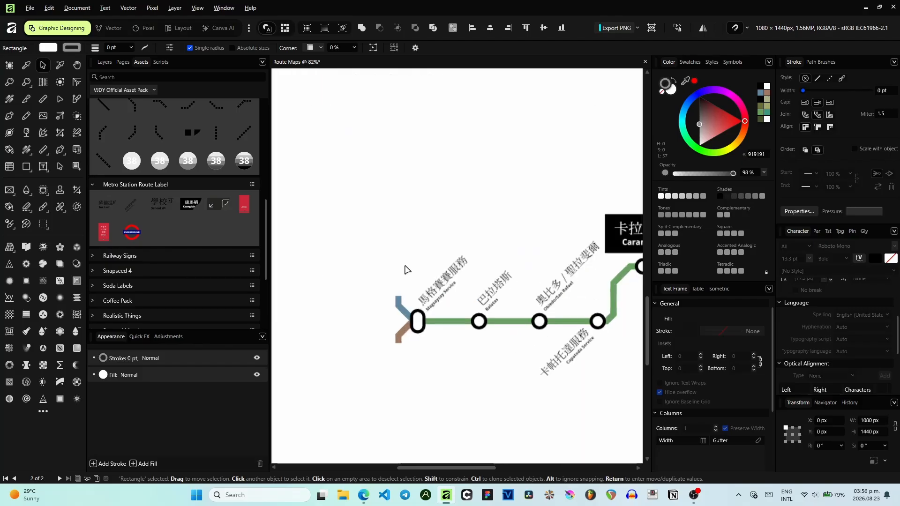
scroll(443, 355, "down", 2)
left_click_drag(443, 354, 403, 250)
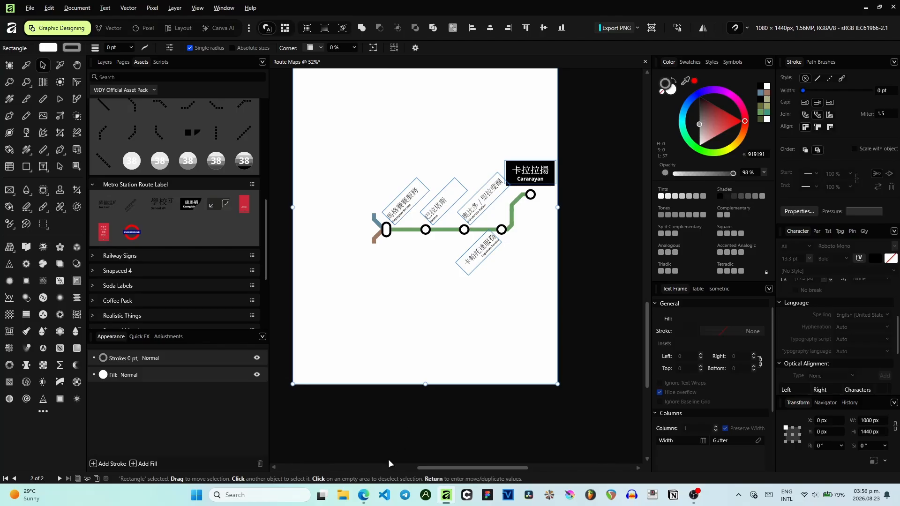
left_click(372, 496)
left_click(71, 8)
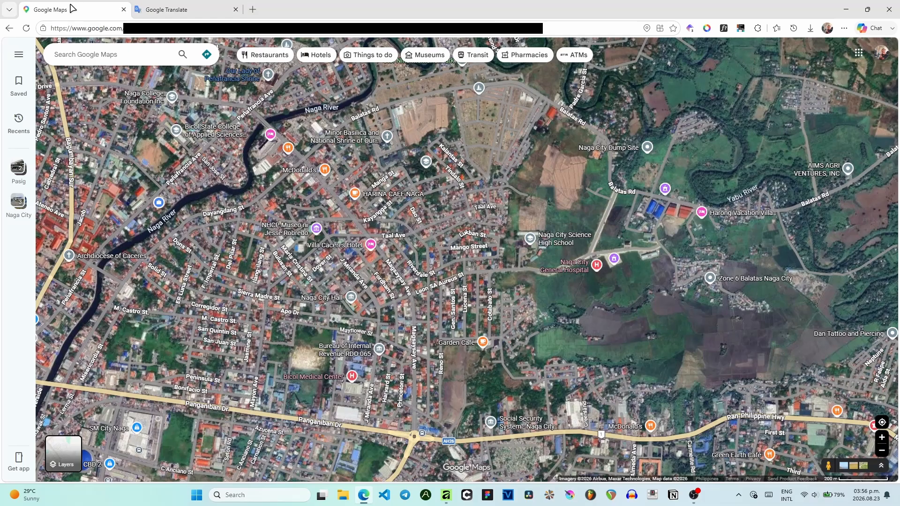
left_click_drag(224, 159, 323, 200)
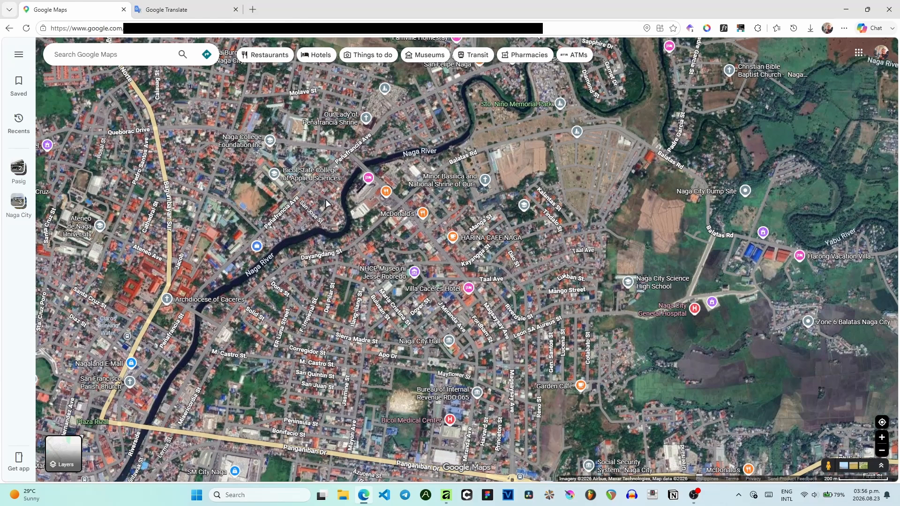
scroll(507, 233, "up", 2)
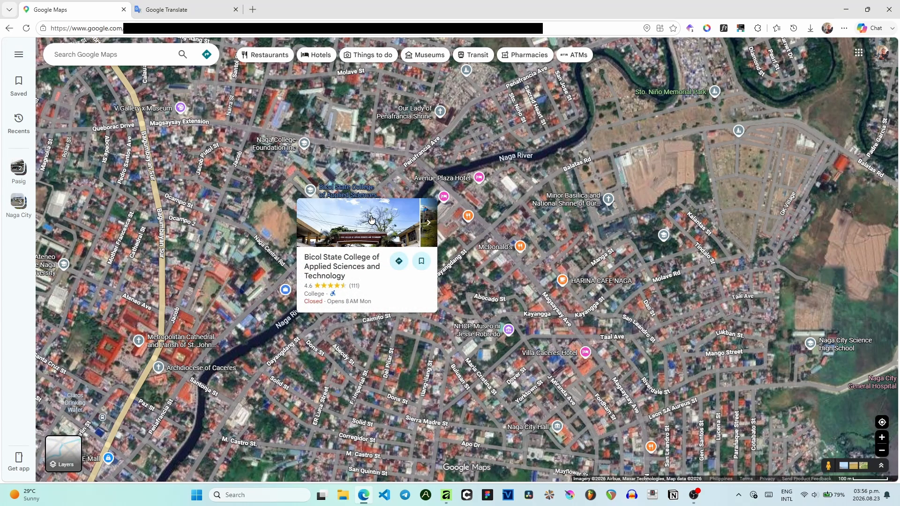
left_click(846, 9)
- Place a vertical line asset extending the blue route upward, colour it blue and stretch it to about 223 px
scroll(367, 221, "up", 3)
scroll(368, 202, "up", 2)
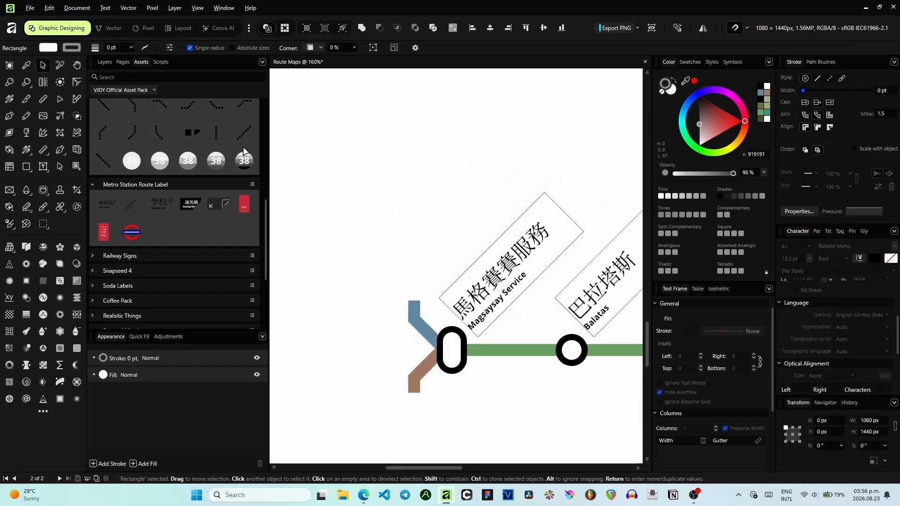
scroll(230, 139, "up", 2)
left_click_drag(215, 145, 414, 275)
scroll(406, 291, "up", 3)
left_click_drag(426, 230, 456, 325)
left_click(760, 97)
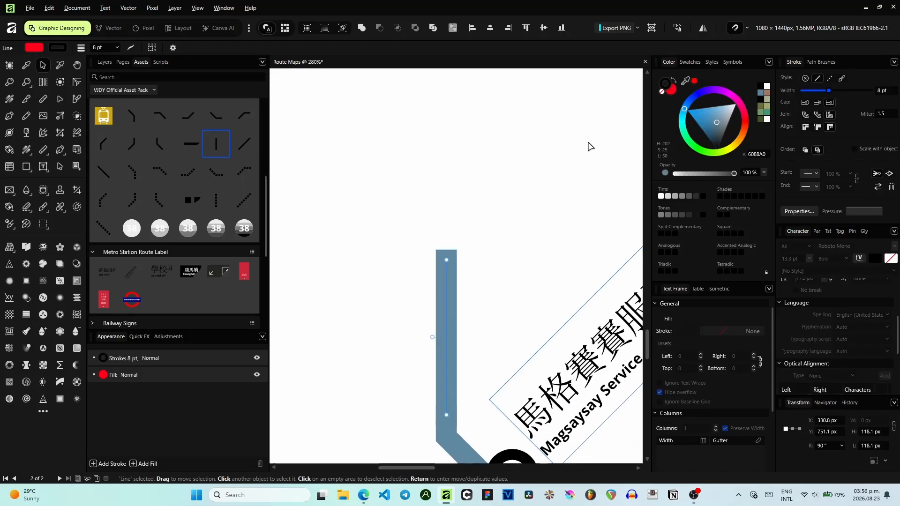
scroll(502, 165, "down", 6)
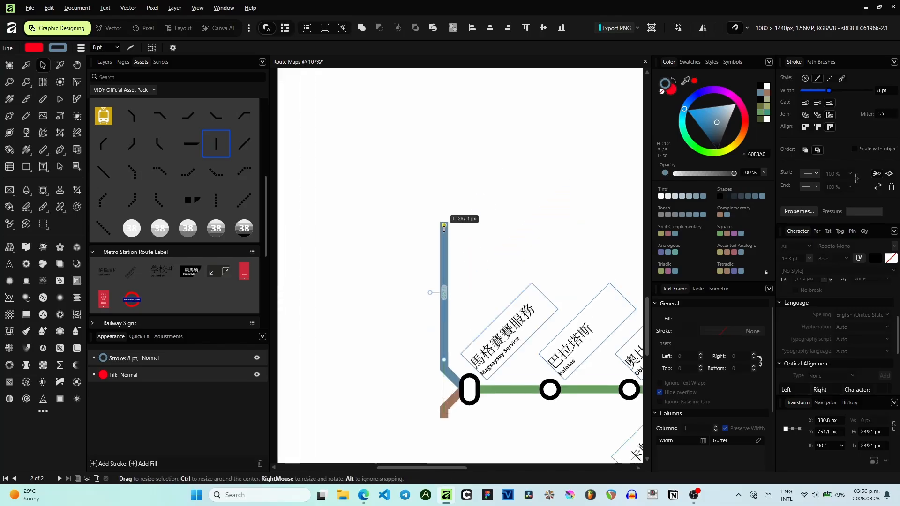
scroll(466, 215, "down", 4)
scroll(453, 234, "up", 2)
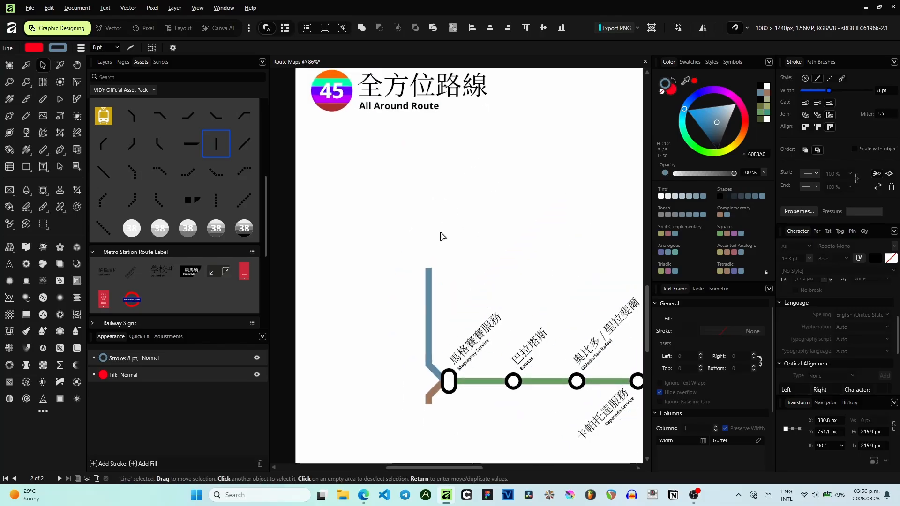
left_click_drag(423, 270, 423, 267)
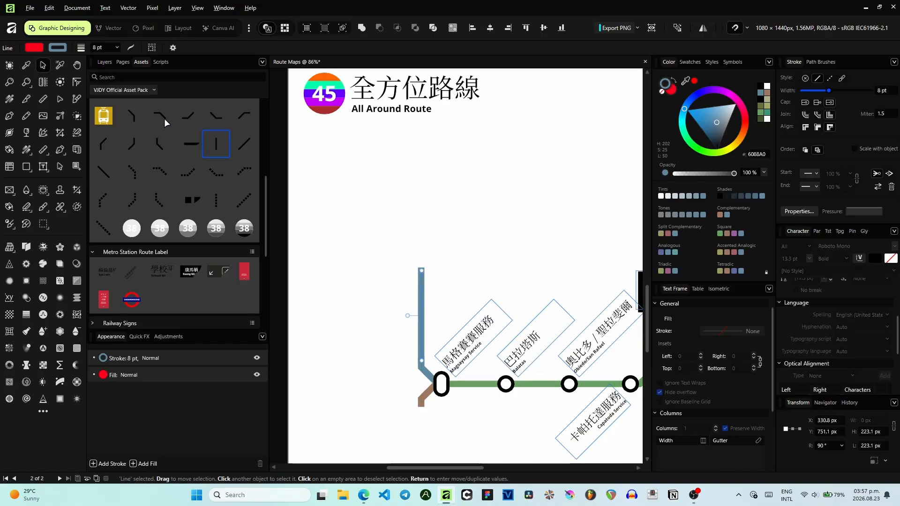
- Try placing a diagonal bend piece at the top of the blue segment, then colour the bend blue
left_click_drag(134, 119, 423, 281)
scroll(408, 241, "up", 5)
left_click_drag(364, 177, 421, 290)
key("ctrl+z")
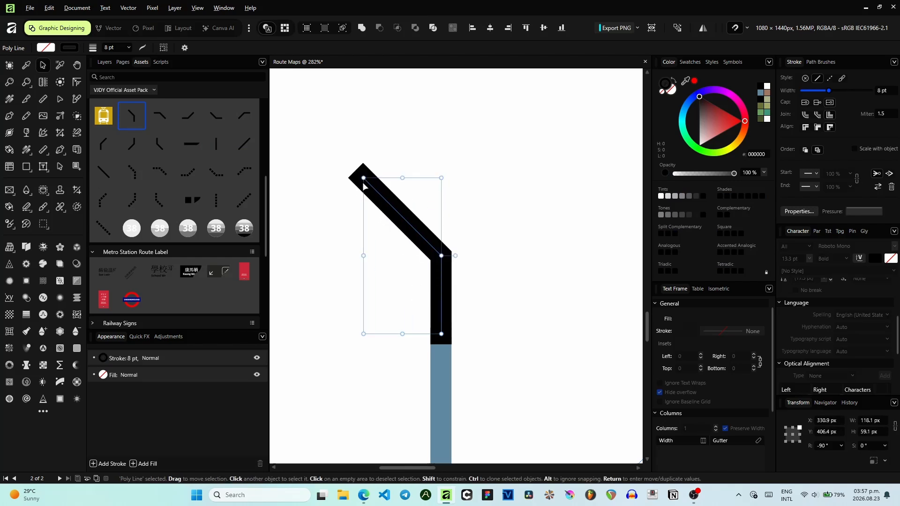
mouse_move(364, 179)
left_mouse_down()
mouse_move(424, 316)
mouse_move(389, 310)
mouse_move(556, 188)
mouse_move(360, 197)
mouse_move(428, 178)
mouse_move(379, 144)
left_mouse_up()
key("ctrl+z")
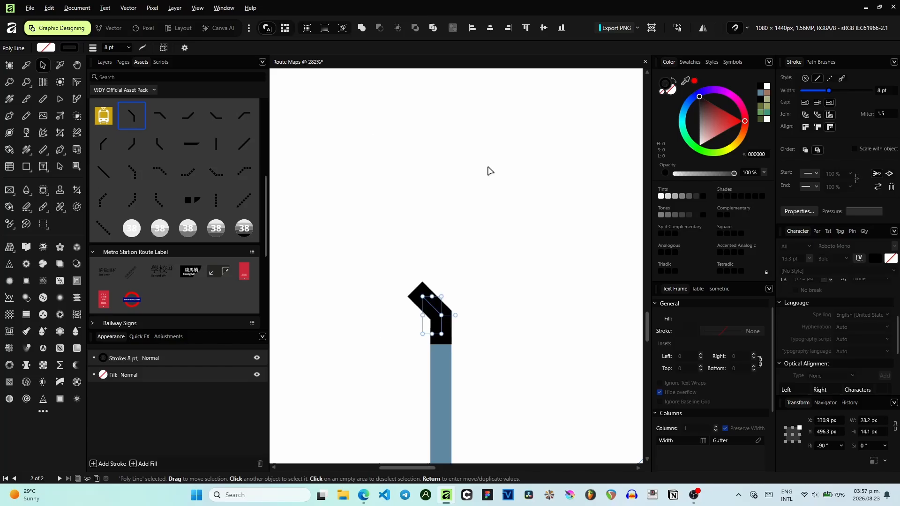
left_click(759, 92)
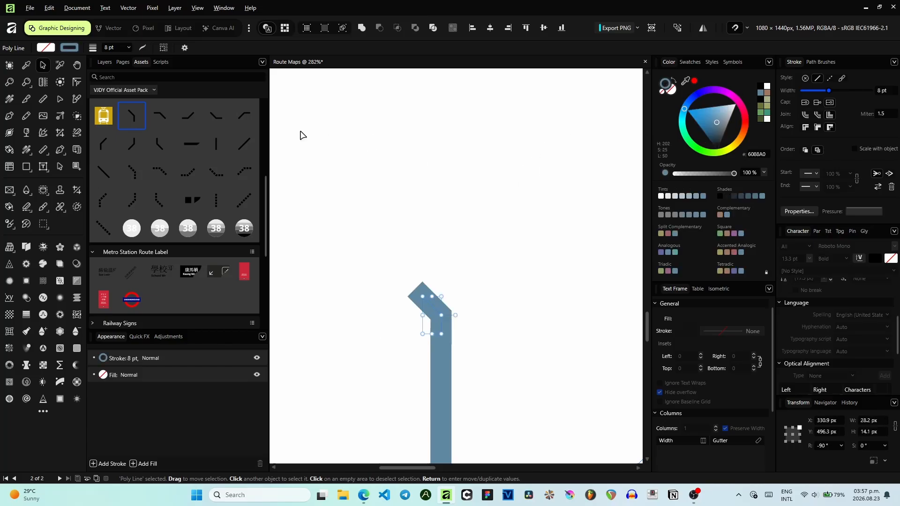
- Place a horizontal-to-diagonal bend piece at the top of the blue line and colour it blue
left_click_drag(322, 223, 368, 252)
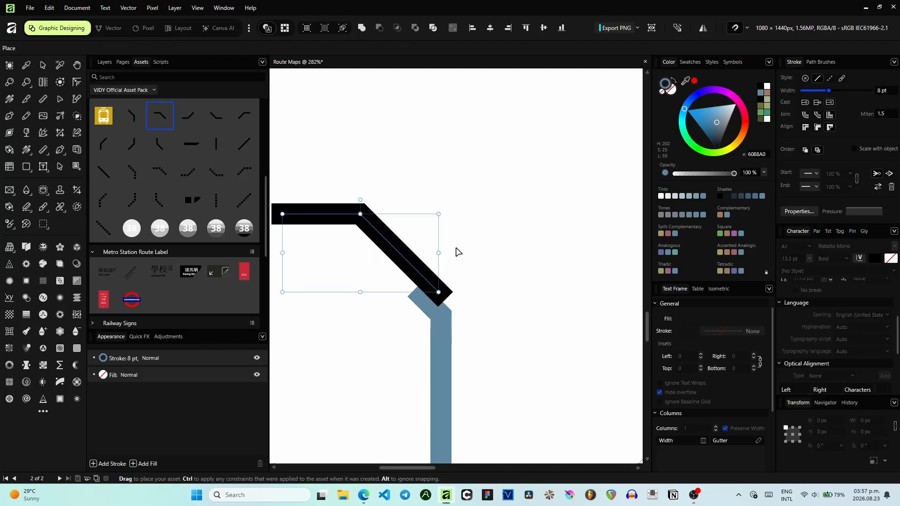
scroll(457, 250, "left", 2)
mouse_move(470, 254)
left_mouse_down()
mouse_move(450, 258)
mouse_move(475, 271)
left_mouse_up()
scroll(456, 257, "up", 3)
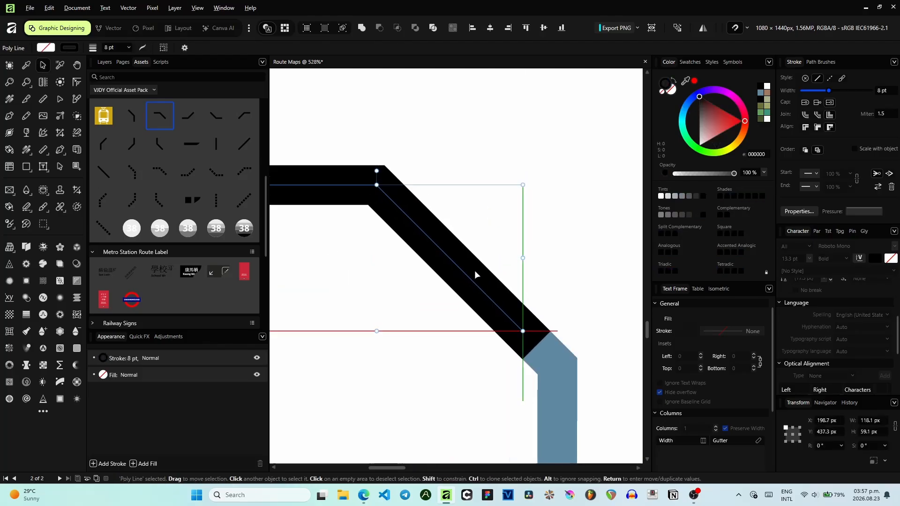
scroll(456, 264, "down", 5)
left_click_drag(363, 232, 427, 275)
left_click(762, 94)
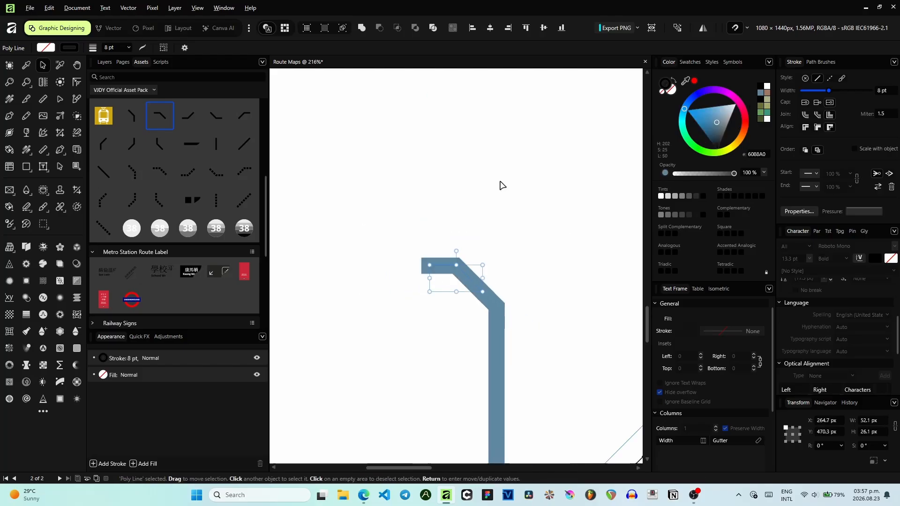
- Add a horizontal line about 175 px long extending the blue route to the left and colour it blue
scroll(478, 184, "down", 5)
left_click_drag(412, 159, 623, 196)
scroll(496, 165, "up", 3)
left_click_drag(401, 244, 580, 247)
scroll(447, 248, "up", 3)
scroll(446, 220, "down", 2)
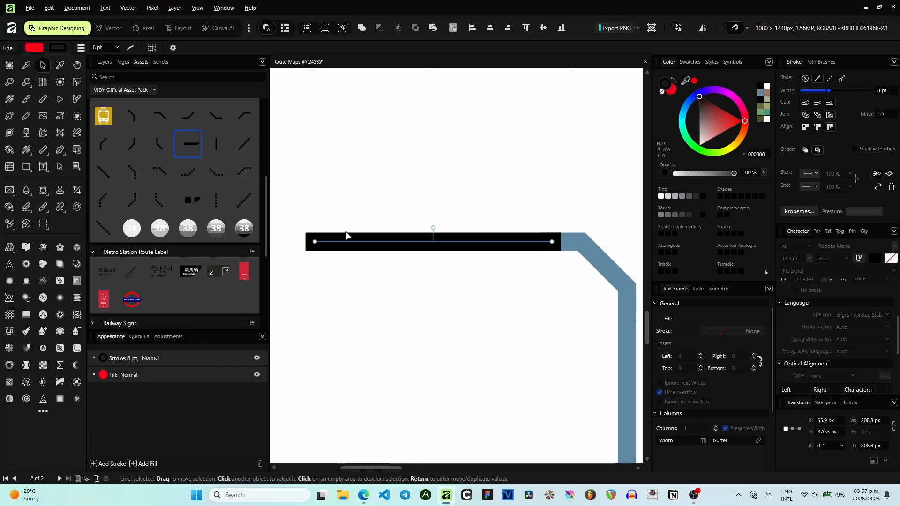
left_click_drag(314, 241, 353, 241)
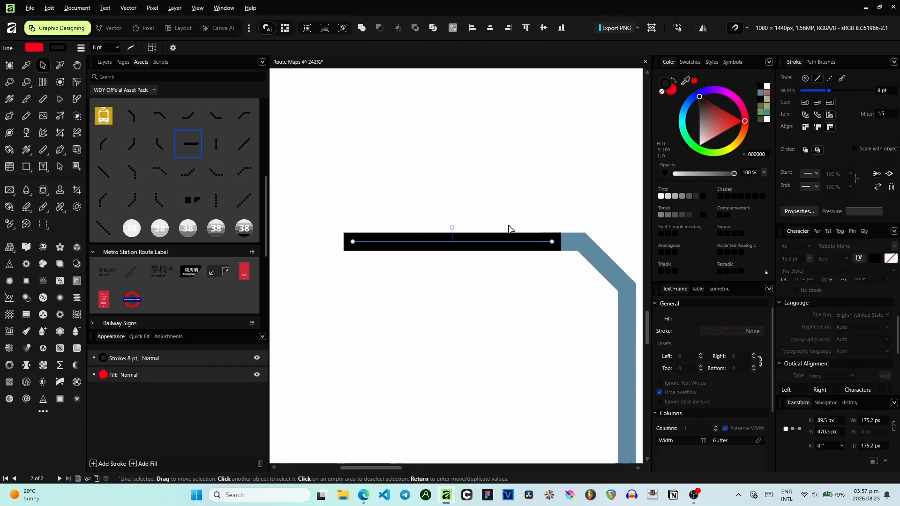
left_click(759, 93)
scroll(568, 119, "down", 4)
left_click_drag(560, 120, 482, 133)
left_click(483, 134)
- Place a station circle at the left end of the new blue line and locate it in the layers list
scroll(484, 136, "up", 4)
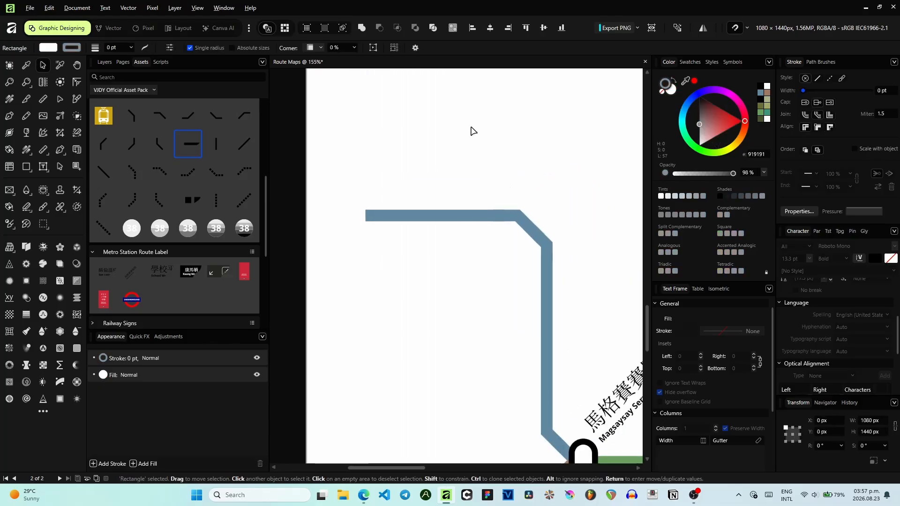
scroll(226, 182, "down", 3)
scroll(226, 182, "up", 2)
scroll(224, 182, "up", 5)
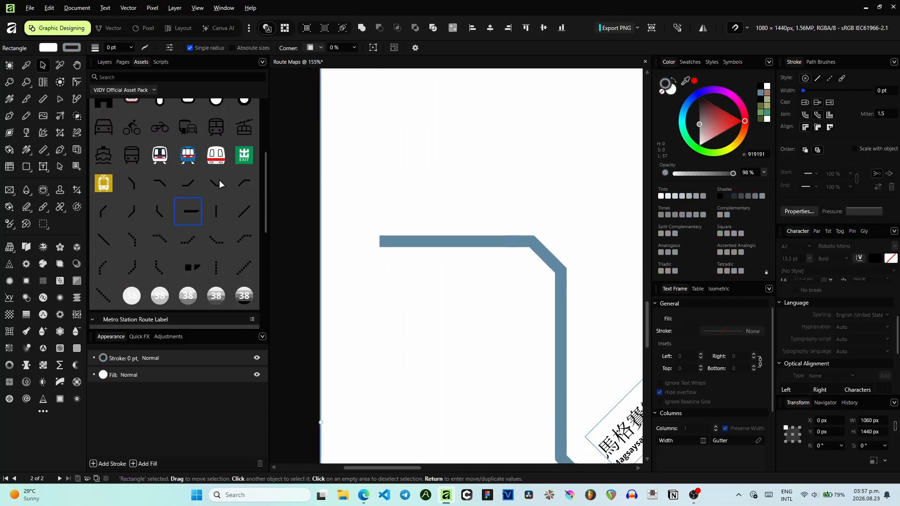
left_click_drag(292, 231, 383, 245)
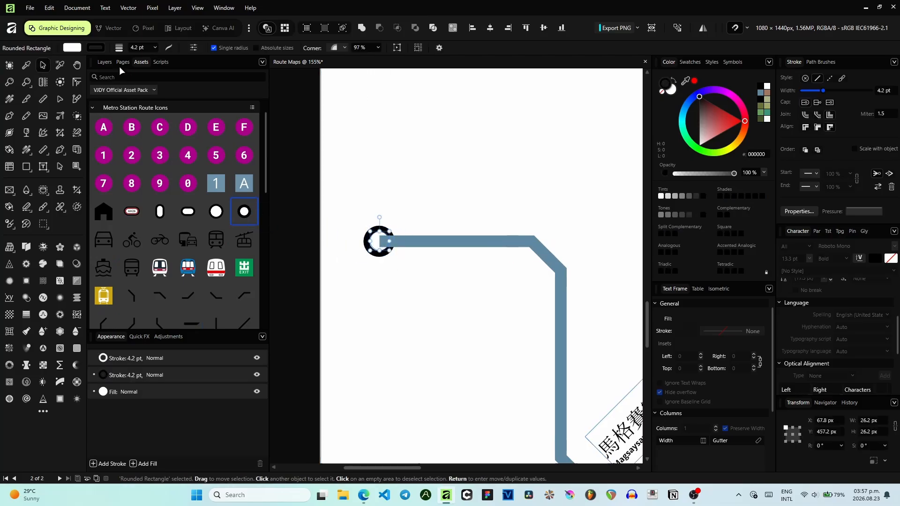
left_click(105, 62)
scroll(140, 135, "up", 4)
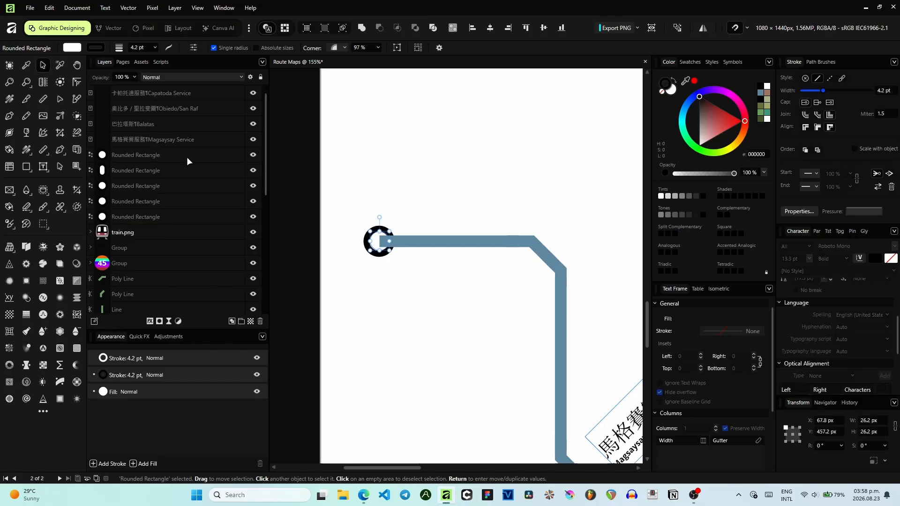
scroll(177, 176, "down", 10)
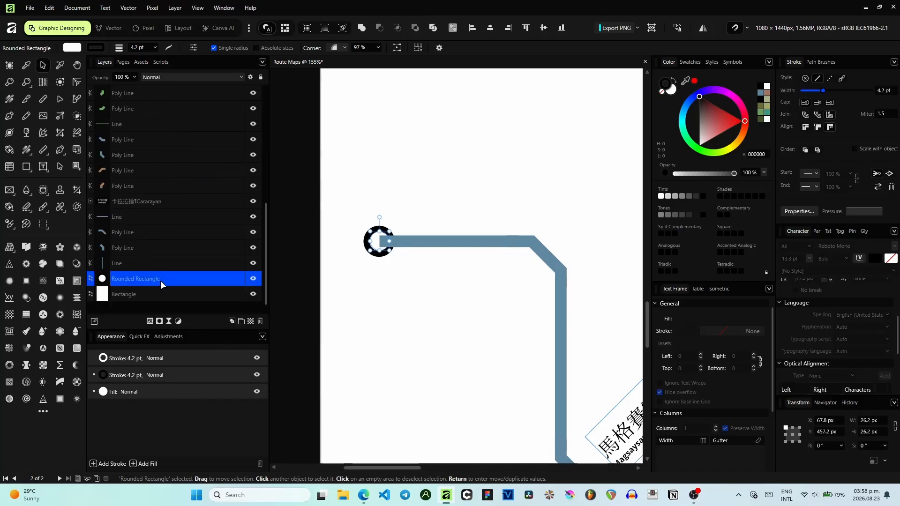
scroll(154, 234, "up", 12)
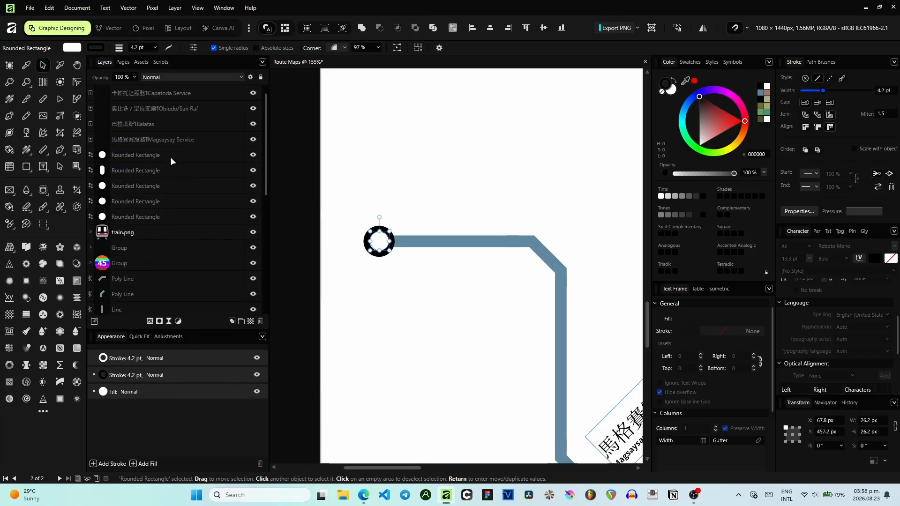
left_click(170, 157)
left_click(339, 209)
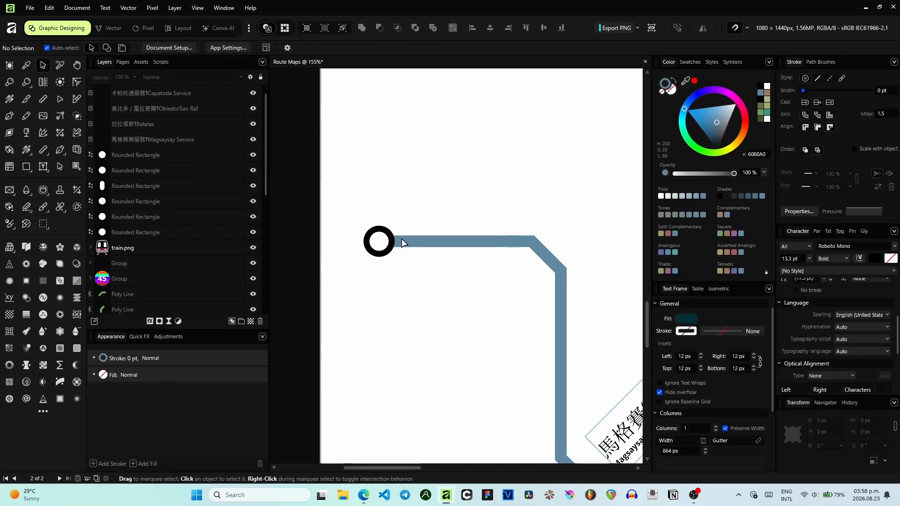
left_click_drag(382, 244, 442, 246)
key("ctrl+z")
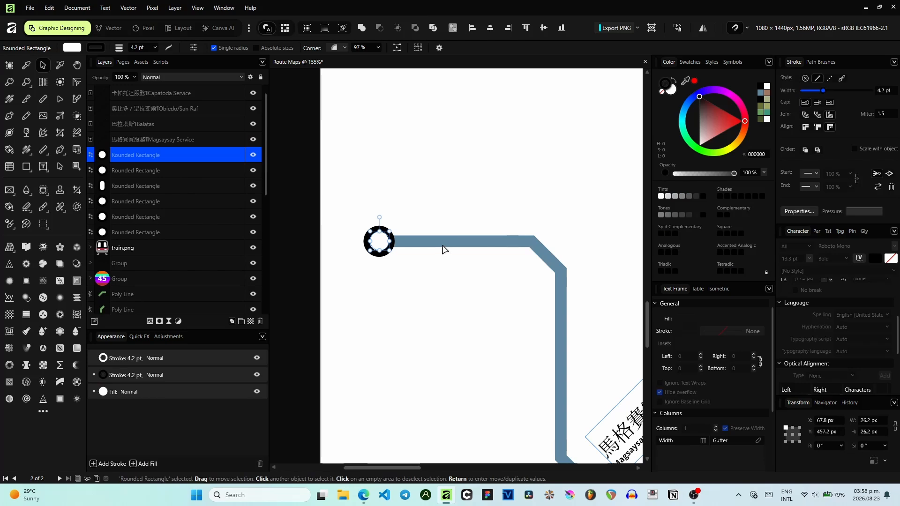
- Duplicate the left end station and move the copy along the top horizontal segment of the blue line
key("ctrl+j")
left_click_drag(383, 243, 477, 241)
left_click_drag(519, 301, 365, 196)
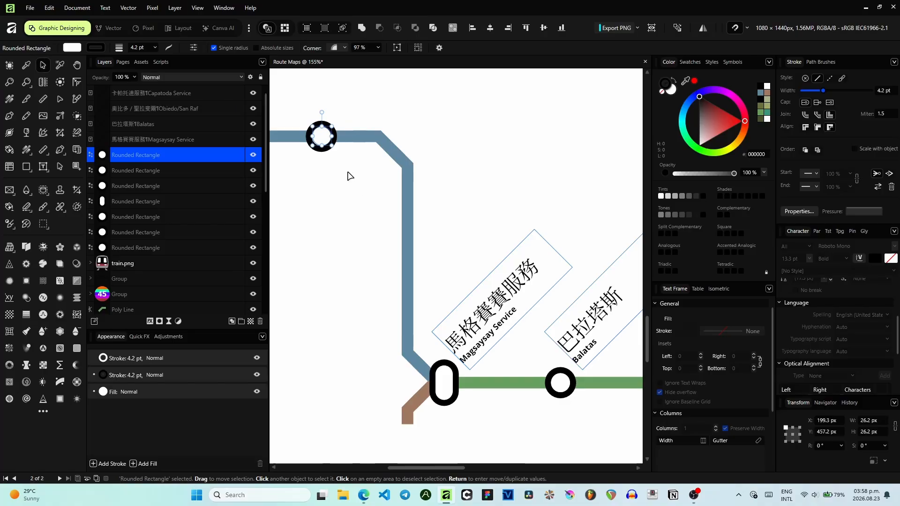
scroll(349, 174, "down", 1)
left_click_drag(390, 193, 454, 216)
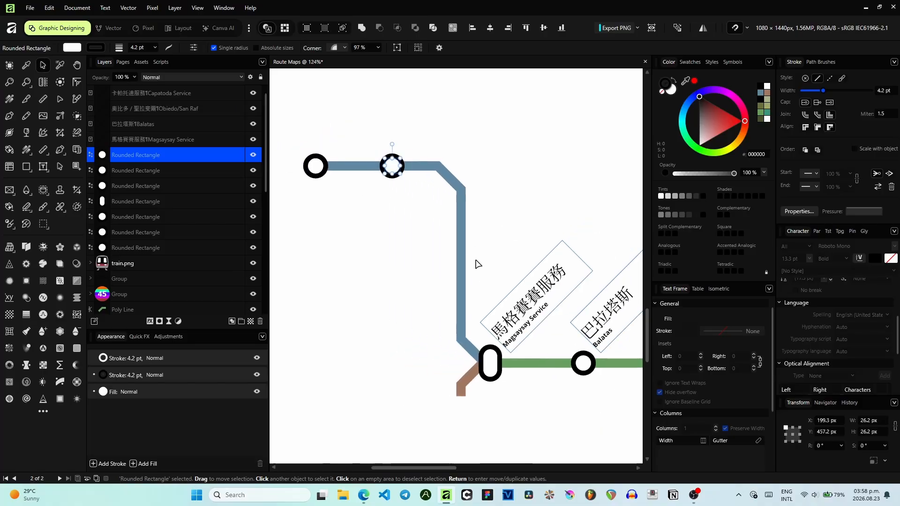
- Clone a station onto the vertical segment of the blue line below the bend
scroll(436, 247, "down", 1)
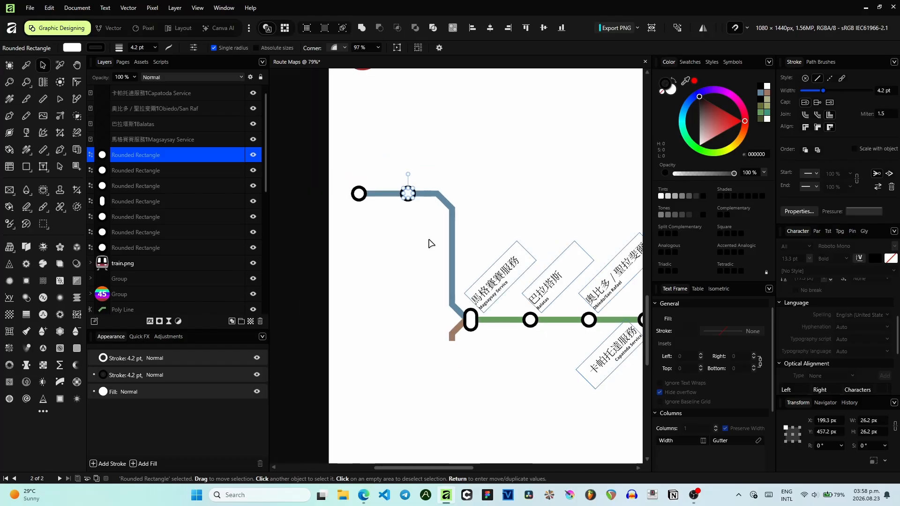
scroll(403, 237, "up", 1)
left_click_drag(373, 163, 442, 248)
scroll(443, 245, "up", 3)
scroll(438, 250, "down", 3)
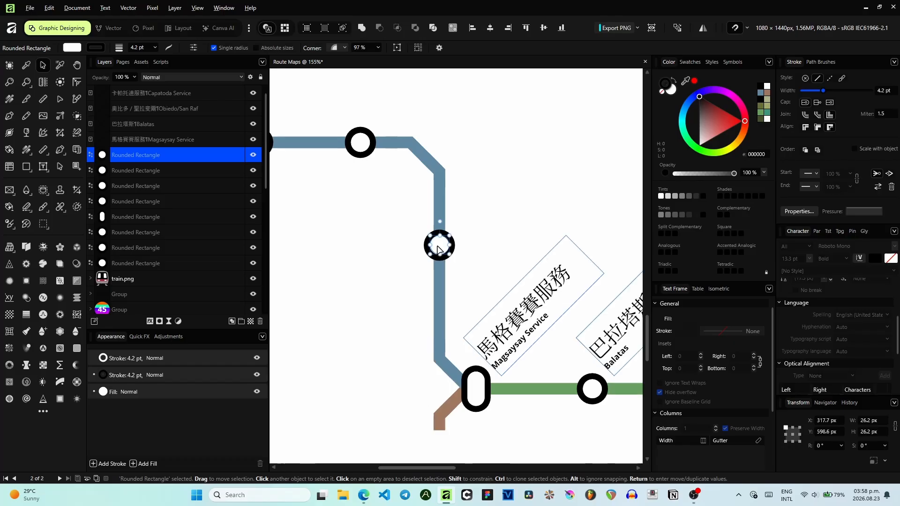
key("ctrl+f")
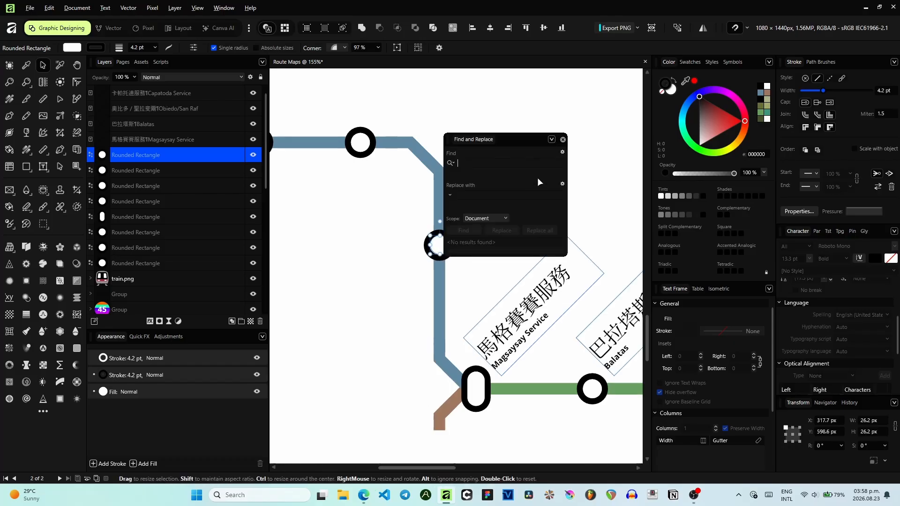
left_click(563, 139)
left_click(453, 254)
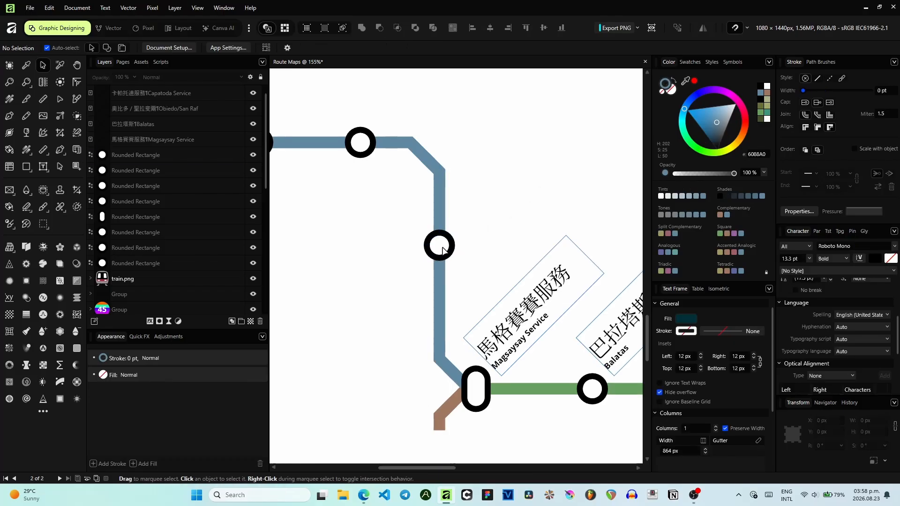
- Duplicate the vertical-segment station and place the copy lower on the blue line
left_click(441, 251)
left_click_drag(441, 261, 445, 336)
key("ctrl+j")
scroll(440, 336, "up", 5)
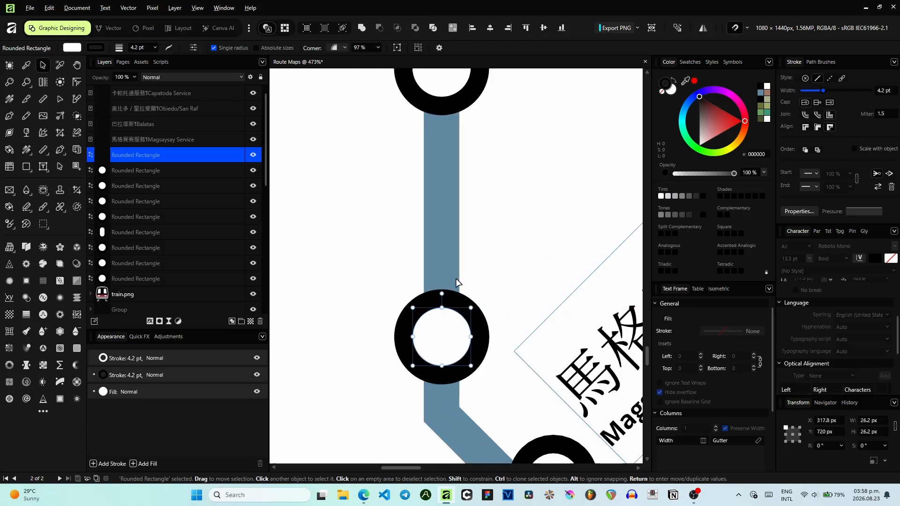
- Nudge the lower station so it sits centred on the blue line
scroll(426, 128, "down", 4)
scroll(424, 124, "up", 3)
scroll(439, 225, "up", 6)
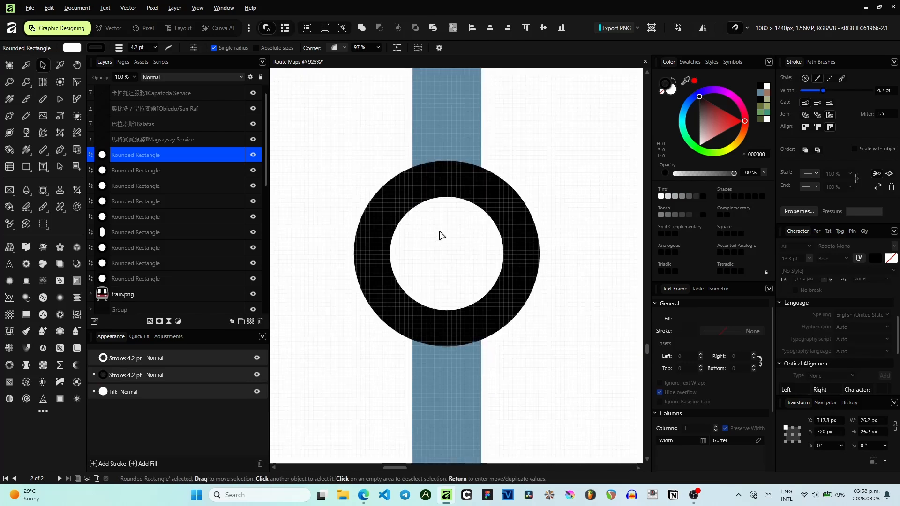
left_click(449, 238)
left_click_drag(446, 236, 440, 234)
- Nudge the station on the top horizontal segment to centre it on the blue line
scroll(352, 85, "down", 2)
left_click_drag(351, 85, 578, 348)
scroll(430, 213, "up", 4)
scroll(430, 213, "left", 2)
scroll(411, 231, "up", 2)
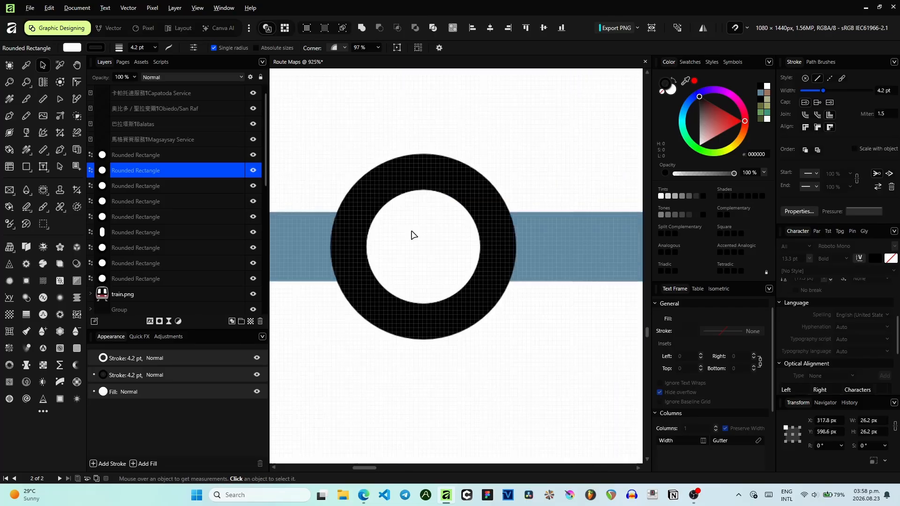
left_click_drag(417, 241, 418, 246)
- Inspect the left end station's alignment with the blue line at close zoom
scroll(389, 245, "down", 3)
scroll(410, 234, "left", 3)
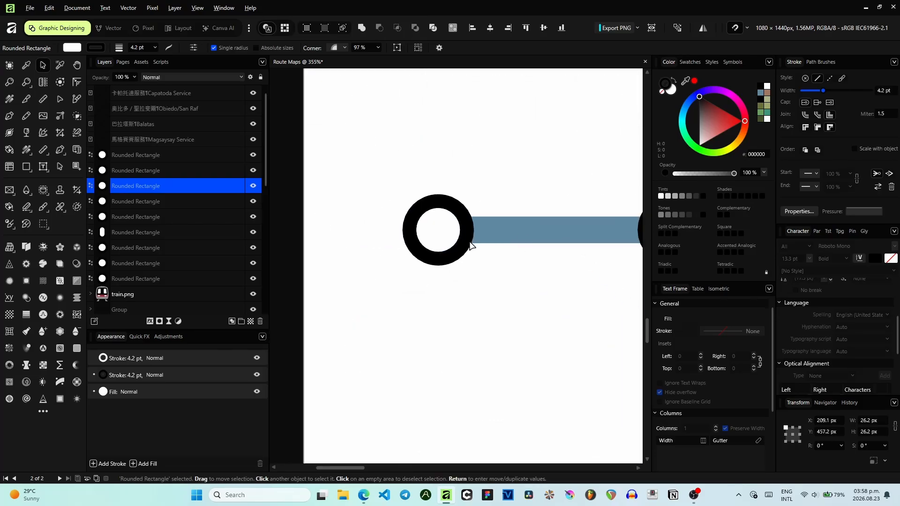
left_click(442, 237)
scroll(444, 236, "up", 3)
scroll(445, 234, "up", 4)
left_click_drag(448, 259, 448, 258)
scroll(450, 248, "down", 8)
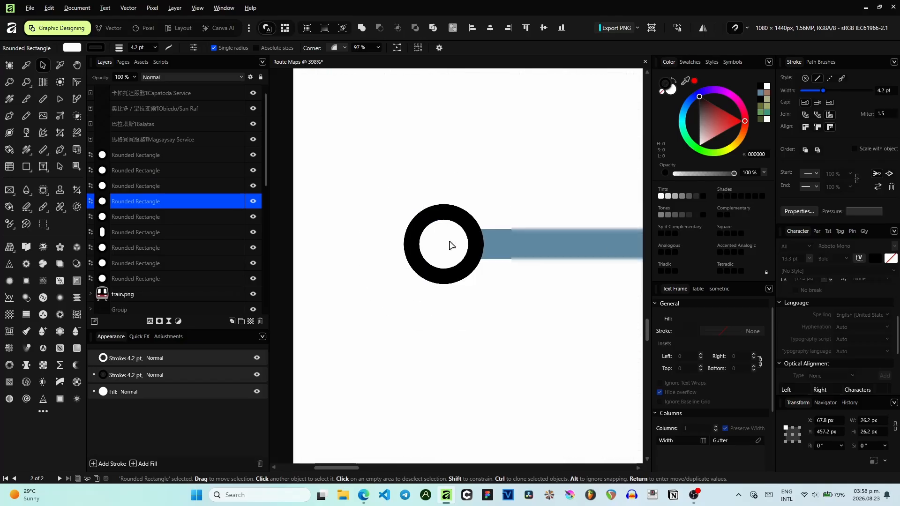
scroll(422, 192, "right", 3)
scroll(352, 185, "down", 3)
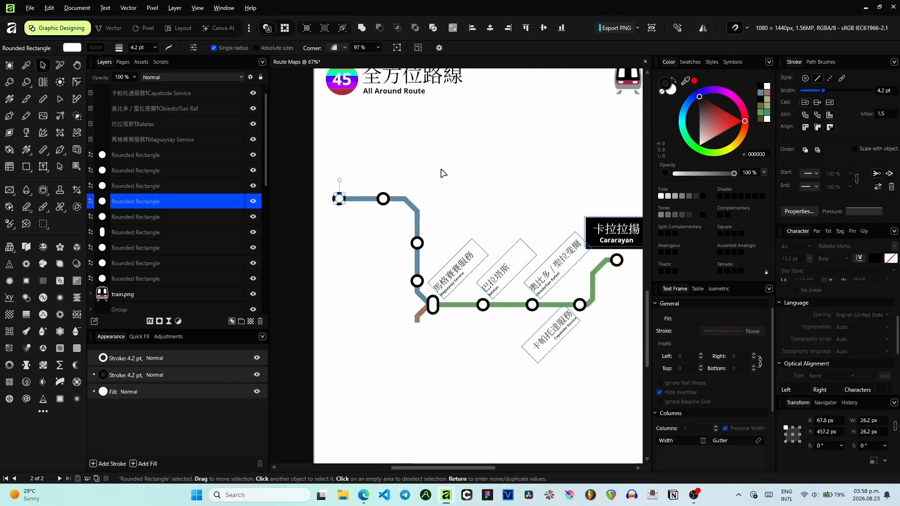
- Nudge the upper station on the blue line's vertical segment slightly upward
left_click(443, 233)
scroll(444, 233, "up", 4)
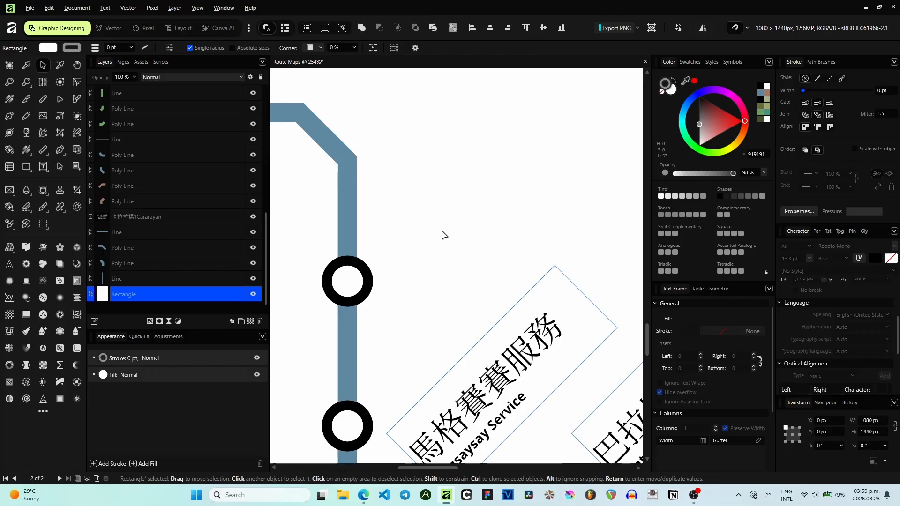
left_click(353, 282)
key("Up")
key("Up")
key("Up")
key("Up")
key("Up")
key("Up")
key("Up")
key("Up")
key("Up")
key("Up")
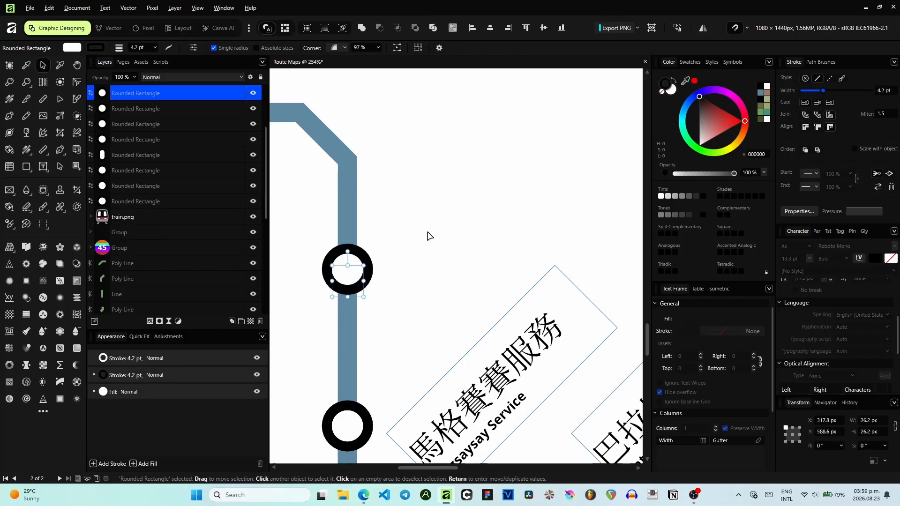
left_click(427, 234)
scroll(427, 236, "down", 2)
scroll(425, 239, "down", 2)
scroll(450, 237, "left", 1)
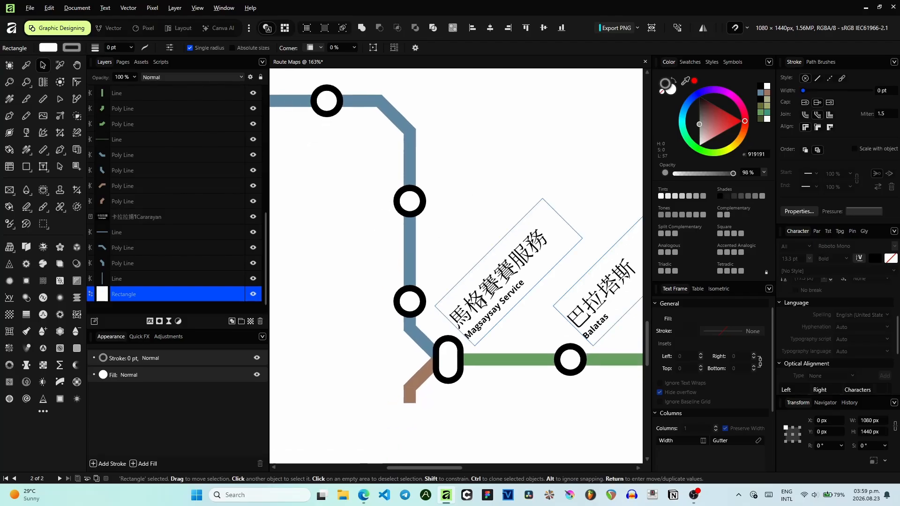
- Clone the Cararayan label and place the copy above the left end of the blue line
left_click(471, 248)
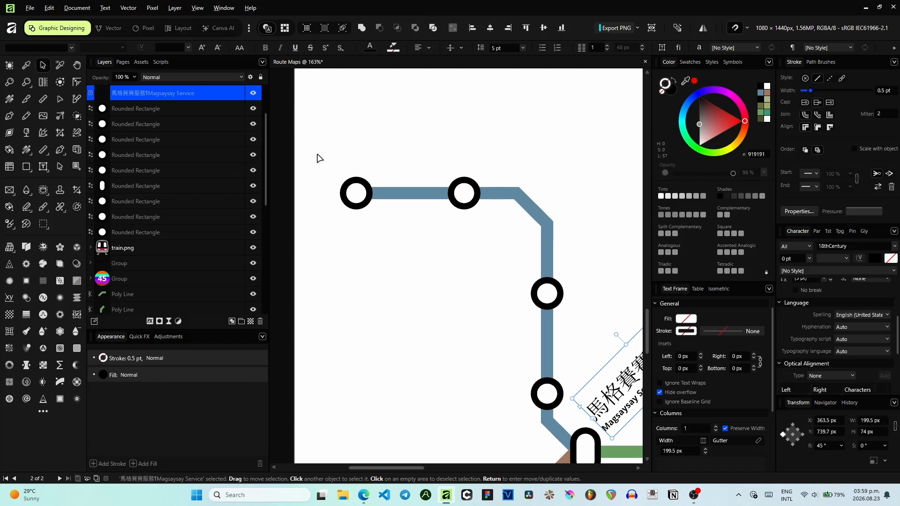
scroll(396, 151, "down", 5, "ctrl")
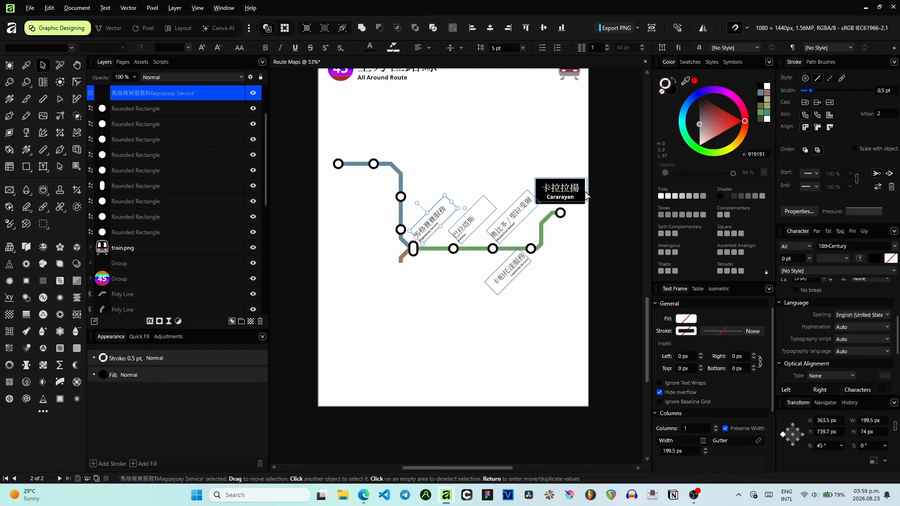
left_click(573, 185)
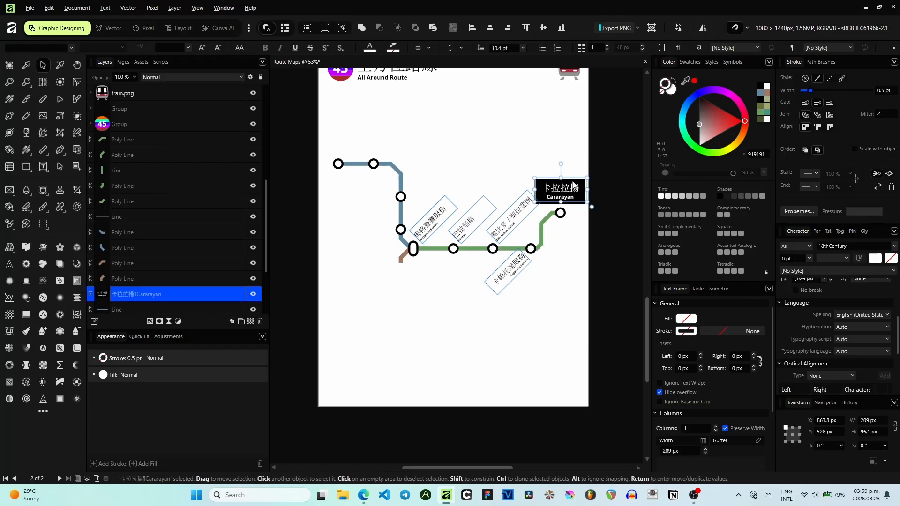
mouse_move(566, 193)
left_mouse_down("ctrl")
mouse_move(364, 136)
mouse_move(352, 143)
left_mouse_up("ctrl")
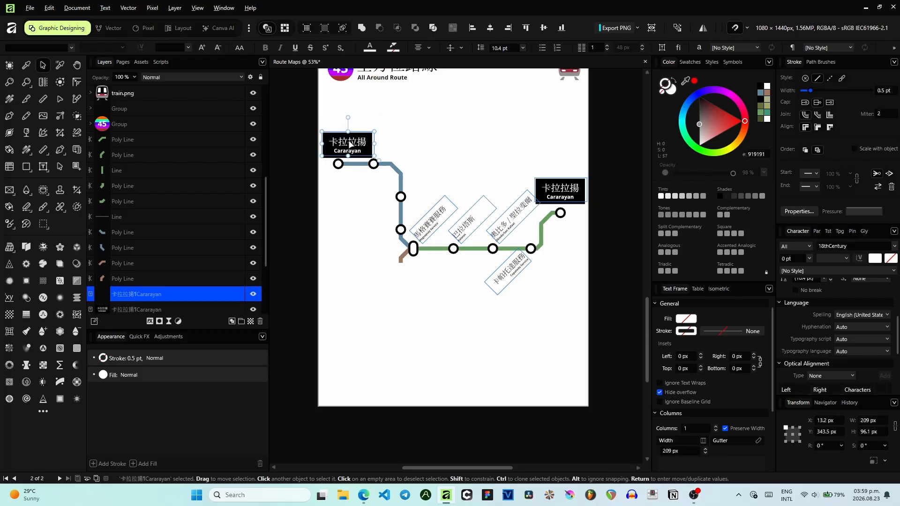
- Nudge the copied Cararayan label upward above the left end station
scroll(352, 143, "up", 3)
key("Up")
key("Up")
key("Up")
key("Up")
key("Up")
key("Up")
key("Up")
key("Up")
key("Up")
key("Up")
key("Up")
key("Up")
key("Up")
key("Up")
key("Up")
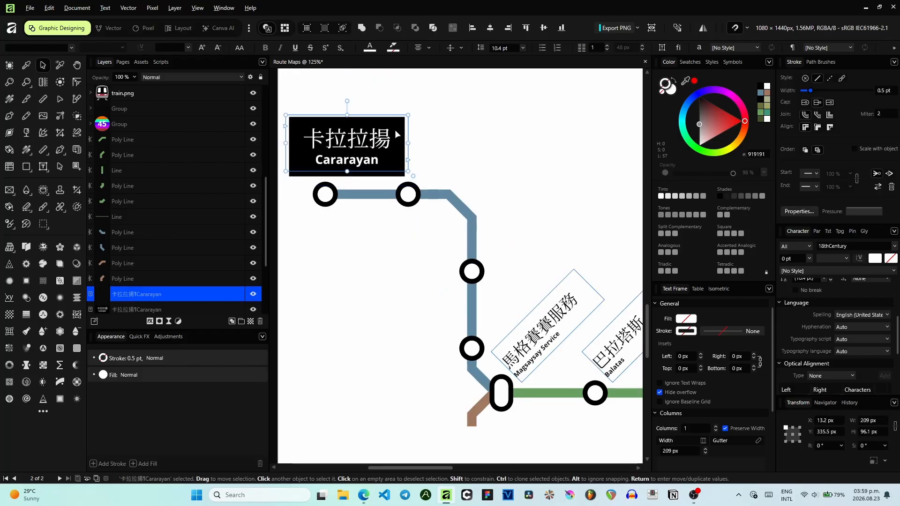
left_click_drag(402, 156, 390, 145)
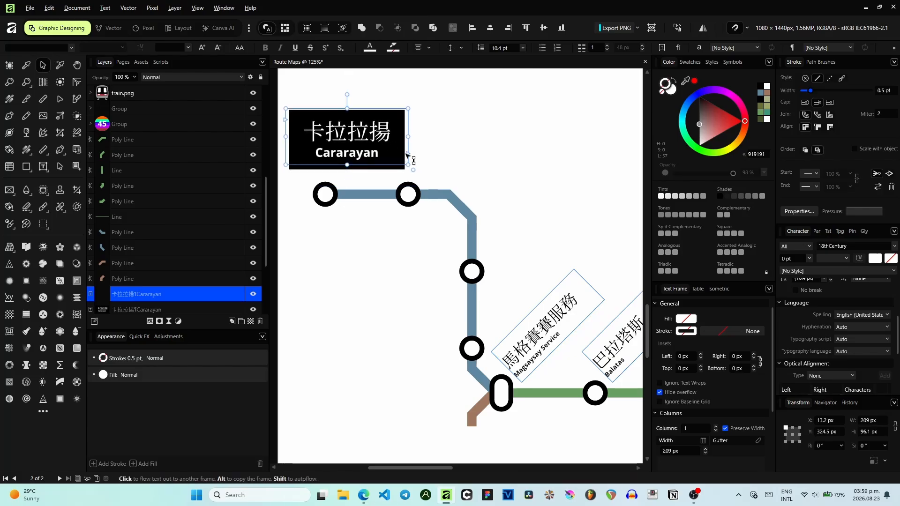
- Select all text in the copied label, reduce its font size and set the leading to 5 pt
key("t")
double_click(384, 134)
left_click(383, 134)
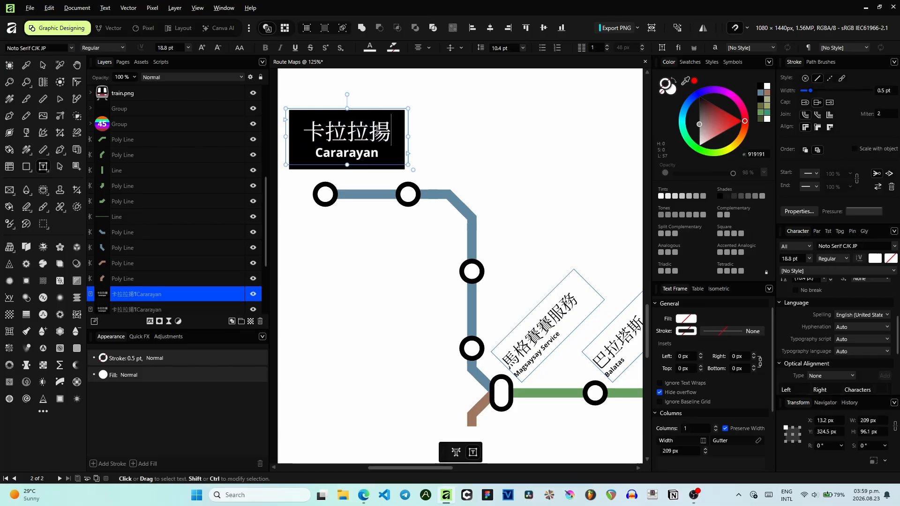
key("ctrl+a")
left_click(220, 48)
left_click(221, 49)
left_click(220, 48)
left_click(220, 47)
left_click(220, 47)
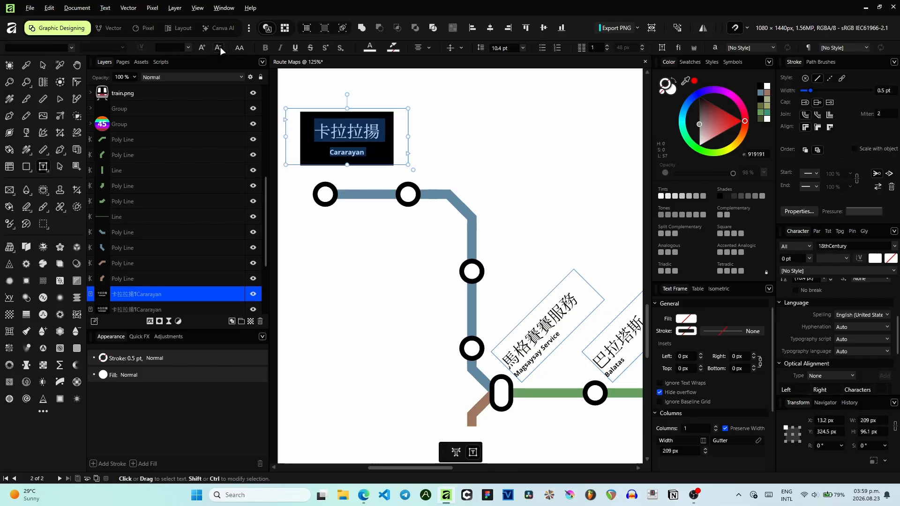
left_click(522, 48)
left_click(506, 118)
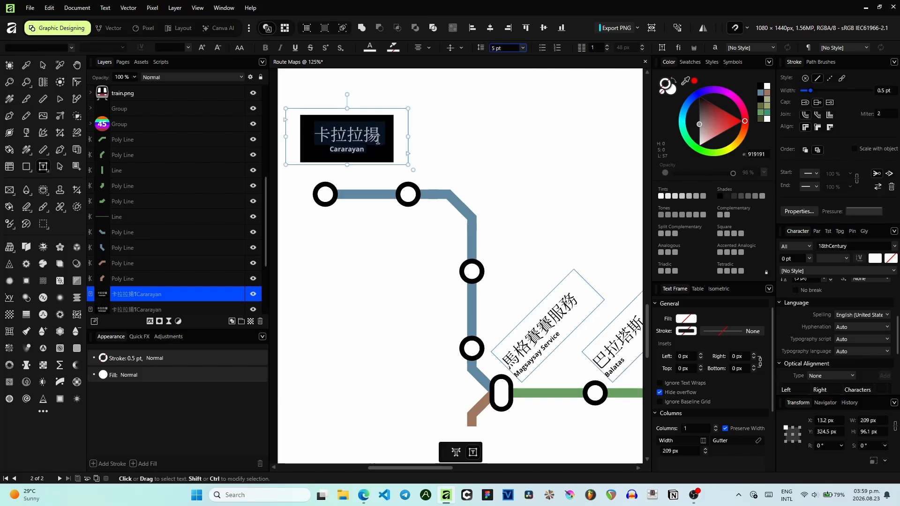
- Set the label's paragraph decoration indents to -16 px on the left, top, right and bottom
scroll(813, 319, "up", 2)
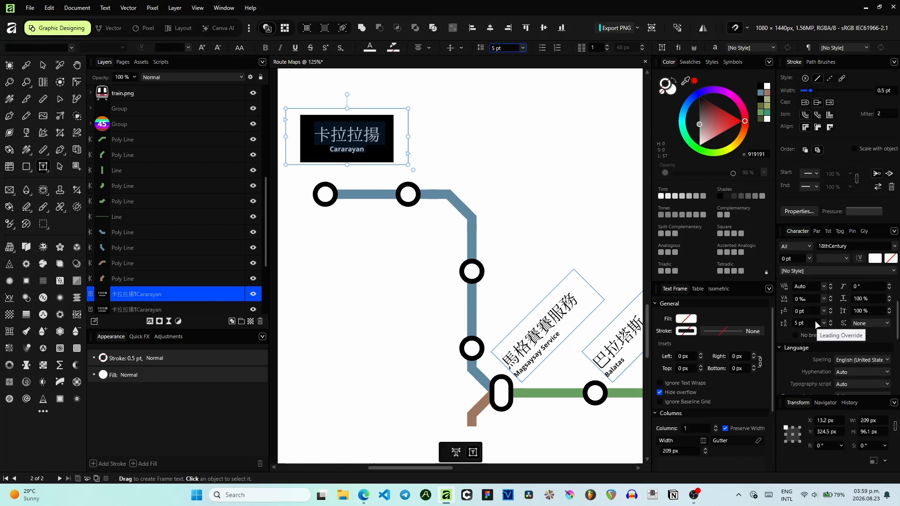
left_click(817, 232)
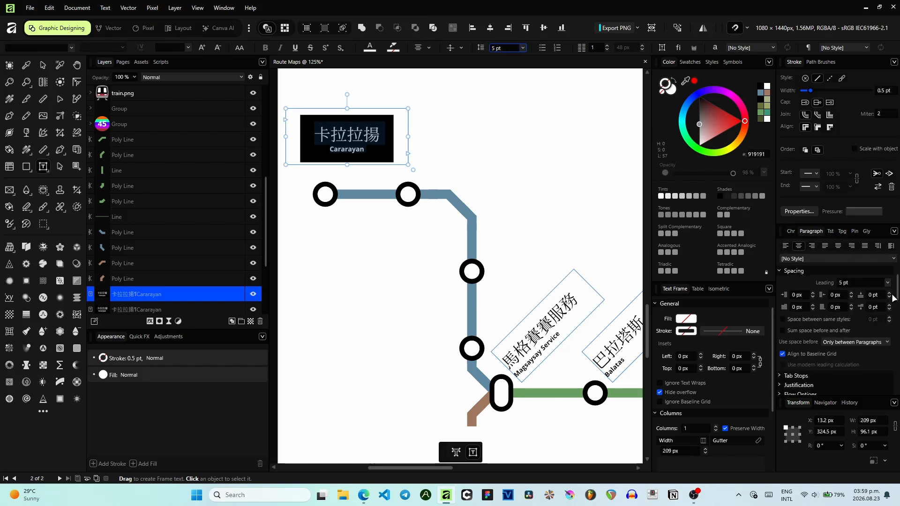
scroll(894, 299, "down", 5)
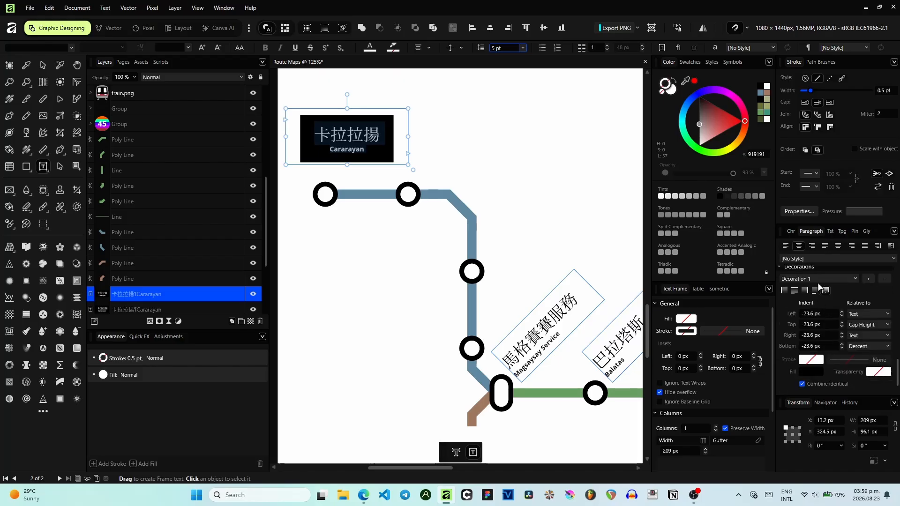
left_click(840, 326)
left_click(841, 322)
left_click(842, 322)
left_click(842, 322)
left_click(841, 322)
left_click(841, 322)
left_click(841, 322)
left_click(842, 322)
left_click(841, 322)
left_click(842, 312)
left_click(842, 311)
left_click(842, 312)
left_click(842, 311)
left_click(842, 333)
left_click(841, 333)
left_click(841, 333)
left_click(842, 347)
left_click(843, 347)
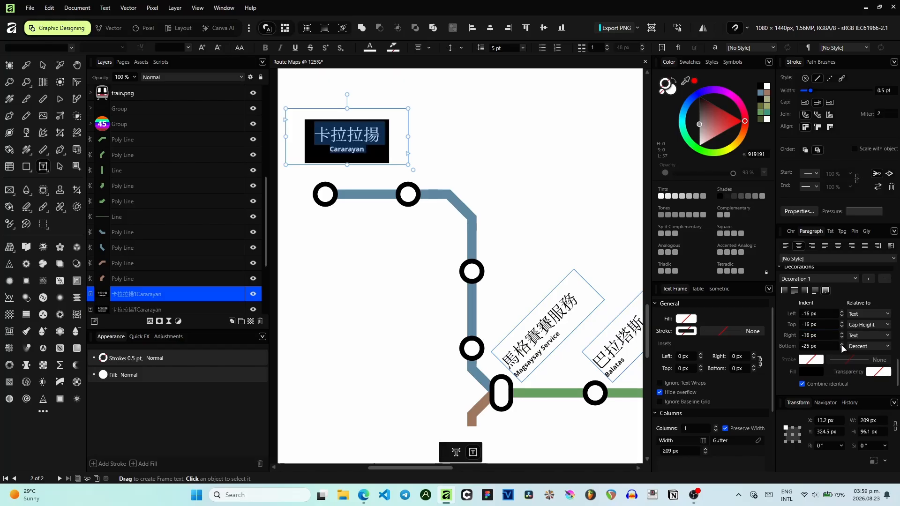
left_click(842, 344)
left_click(842, 344)
left_click(842, 344)
left_click(841, 344)
left_click(841, 344)
left_click(841, 344)
left_click(841, 344)
left_click(842, 344)
- Delete the original Cararayan label at the end of the green line
left_click(42, 65)
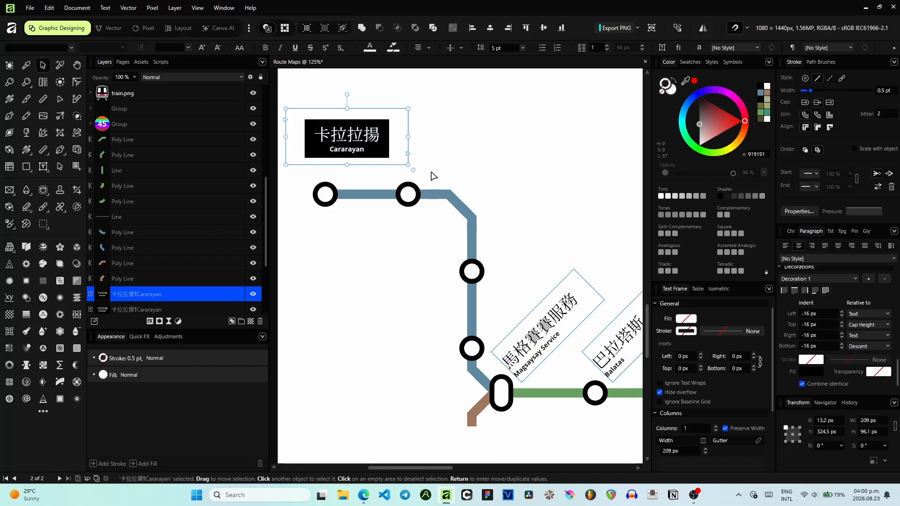
scroll(448, 177, "down", 4)
left_click(565, 208)
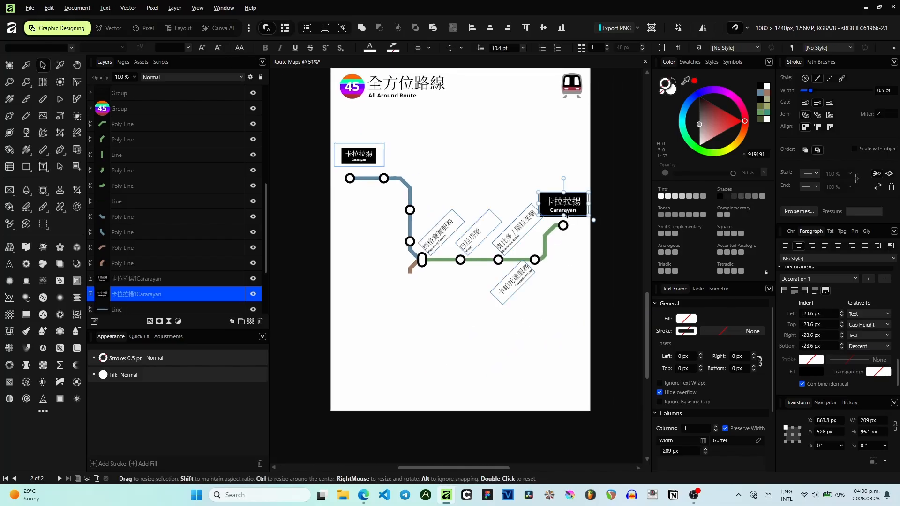
key("Delete")
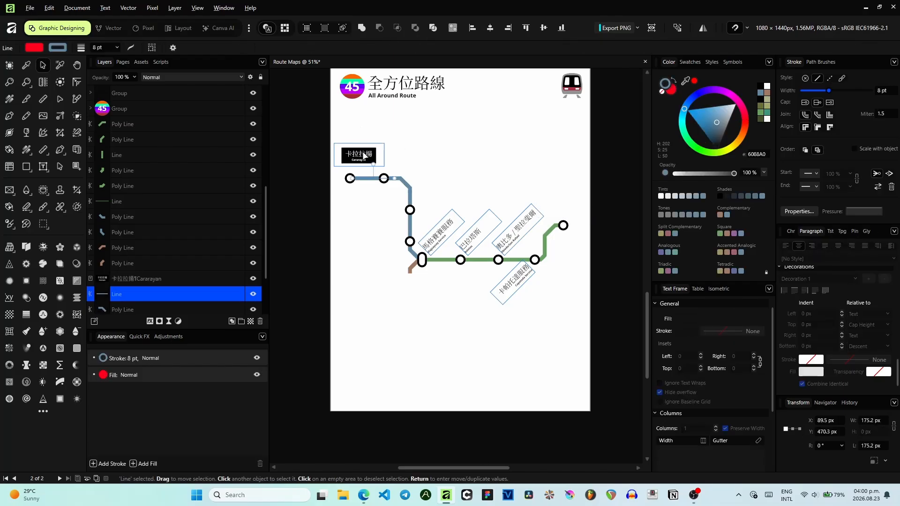
- Duplicate the Cararayan label and move the copy over to the green line's right end station
left_click(362, 151)
scroll(361, 151, "up", 2)
key("ctrl+j")
left_click_drag(462, 152, 397, 145)
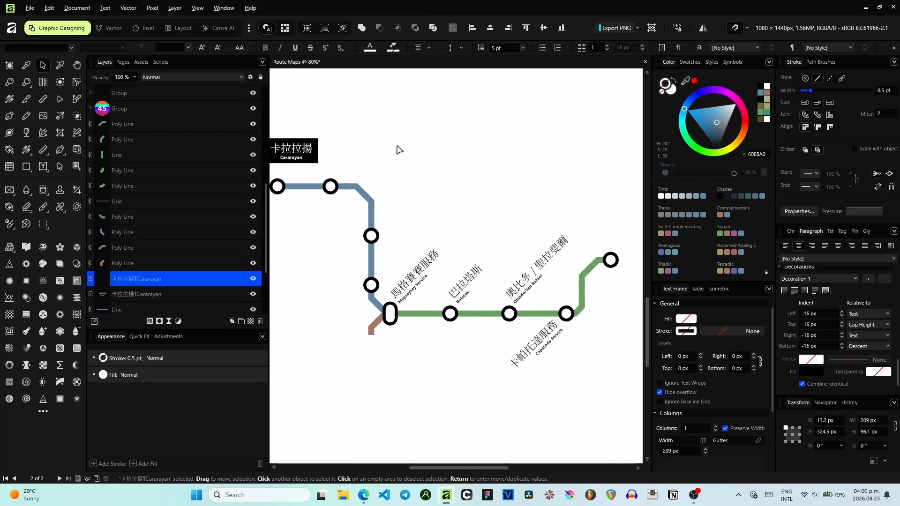
left_click_drag(311, 156, 611, 249)
- Adjust the Cararayan label positions so a label sits just above the blue line's left end station
scroll(628, 234, "up", 3)
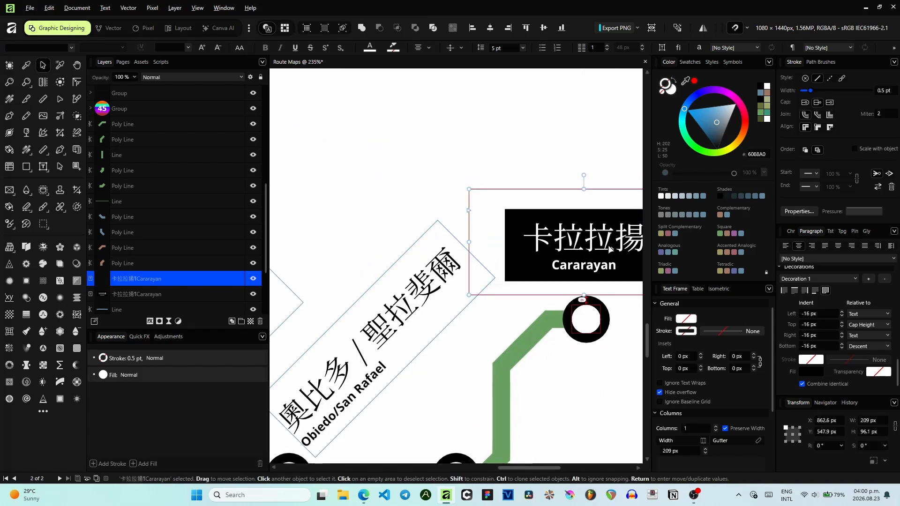
scroll(450, 191, "down", 3)
scroll(448, 192, "up", 3)
scroll(423, 185, "down", 3)
left_click_drag(420, 183, 616, 280)
scroll(422, 260, "up", 3)
left_click_drag(292, 192, 444, 194)
left_click_drag(481, 214, 443, 241)
scroll(438, 212, "down", 3)
left_click_drag(448, 169, 362, 148)
scroll(384, 221, "up", 3)
left_click_drag(382, 227, 454, 225)
left_click_drag(385, 237, 404, 238)
left_click(504, 234)
left_click_drag(504, 233, 526, 233)
left_click(481, 234)
left_click_drag(396, 233, 407, 233)
left_click_drag(390, 174, 408, 181)
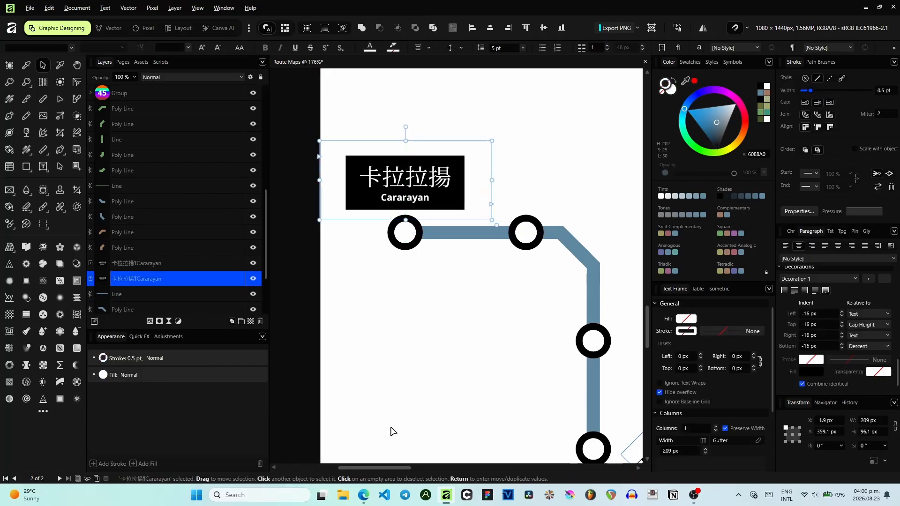
- Check the Peñafrancia Avenue area on the satellite map and translate 'UCCP Naga' into Cantonese
left_click(364, 495)
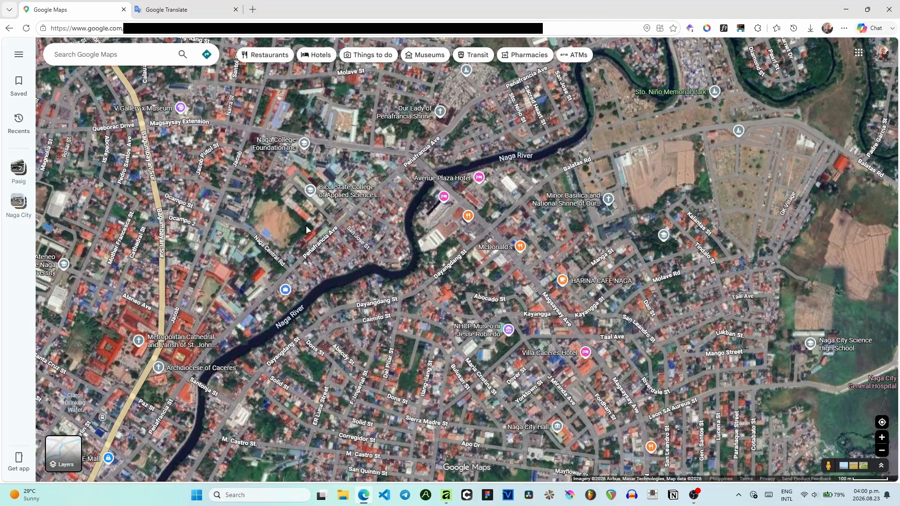
scroll(282, 255, "up", 5)
left_click_drag(335, 404, 413, 186)
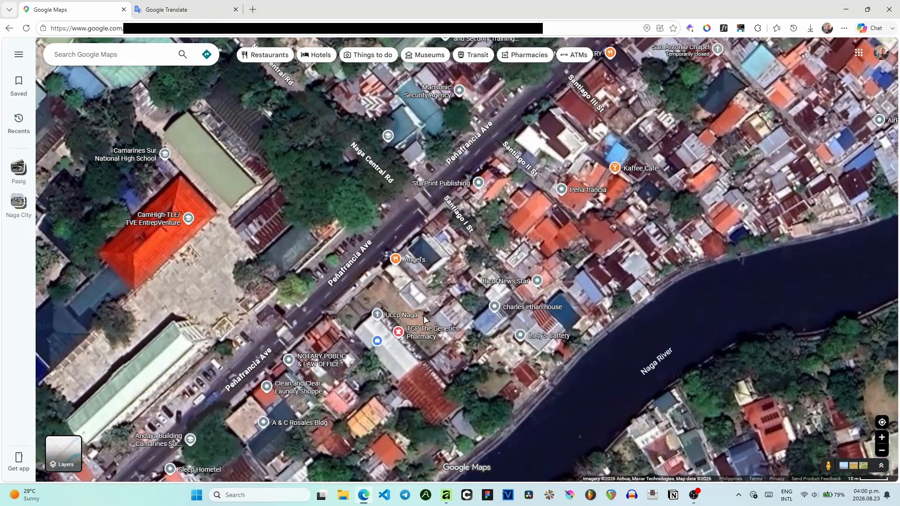
left_click(183, 10)
triple_click(234, 146)
type("UCCP N")
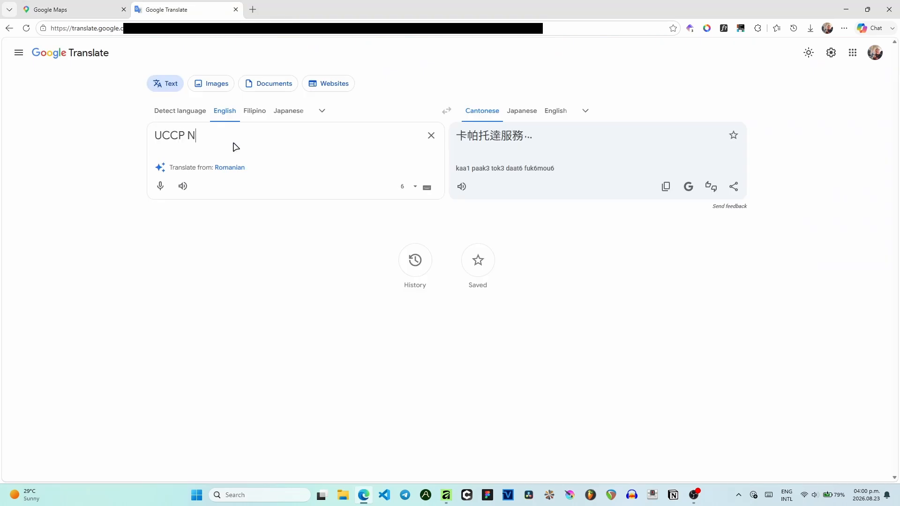
type("aga")
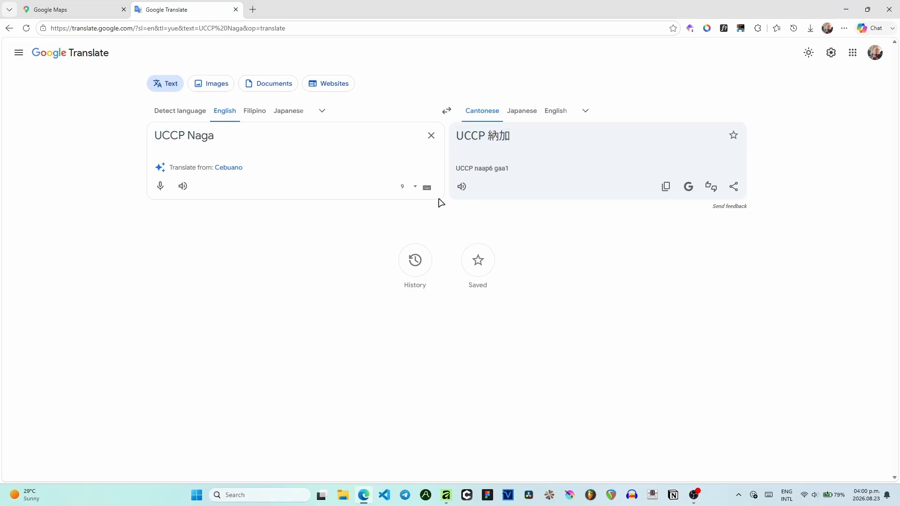
- Copy the Cantonese translation of UCCP Naga
triple_click(215, 137)
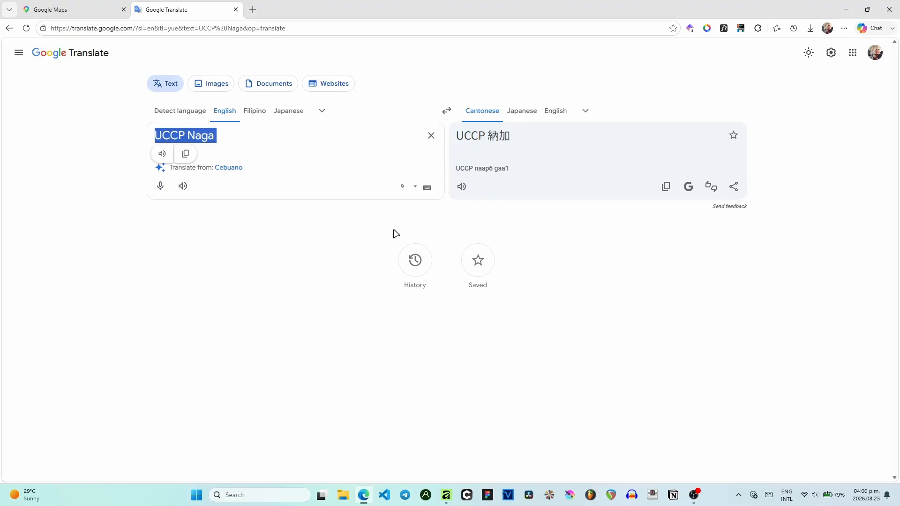
left_click(484, 225)
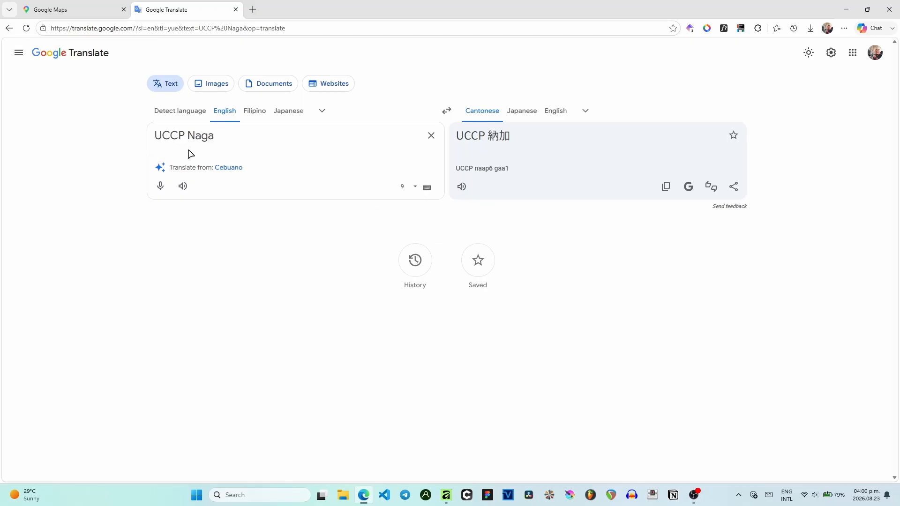
left_click_drag(214, 136, 135, 140)
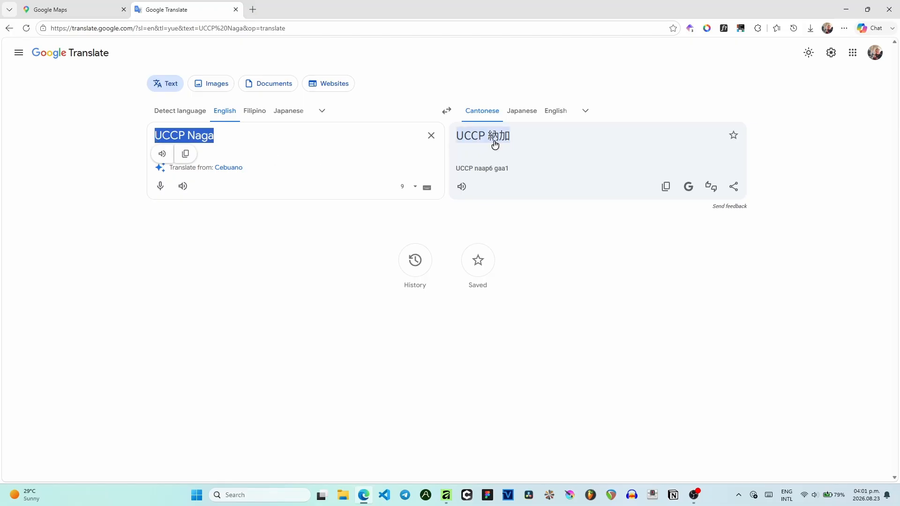
left_click(215, 136)
mouse_move(215, 135)
left_mouse_down()
mouse_move(189, 133)
mouse_move(213, 135)
left_mouse_up()
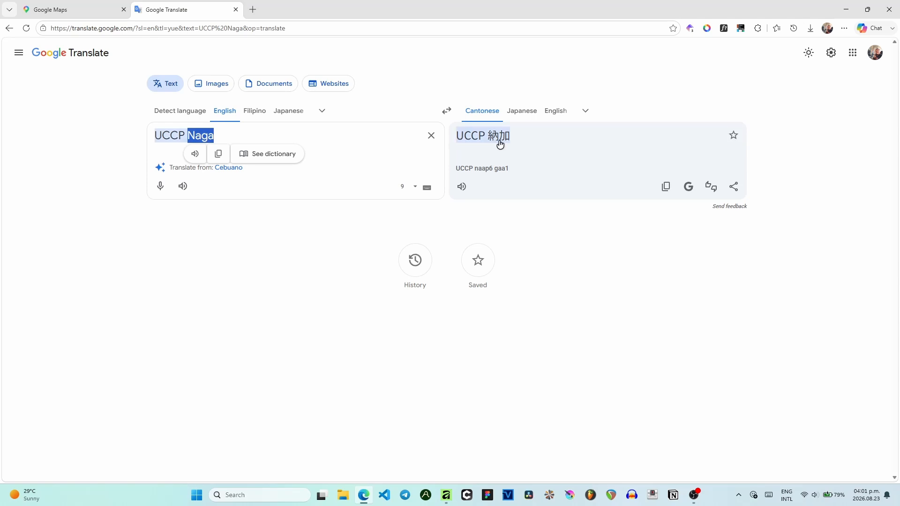
key("ctrl+a")
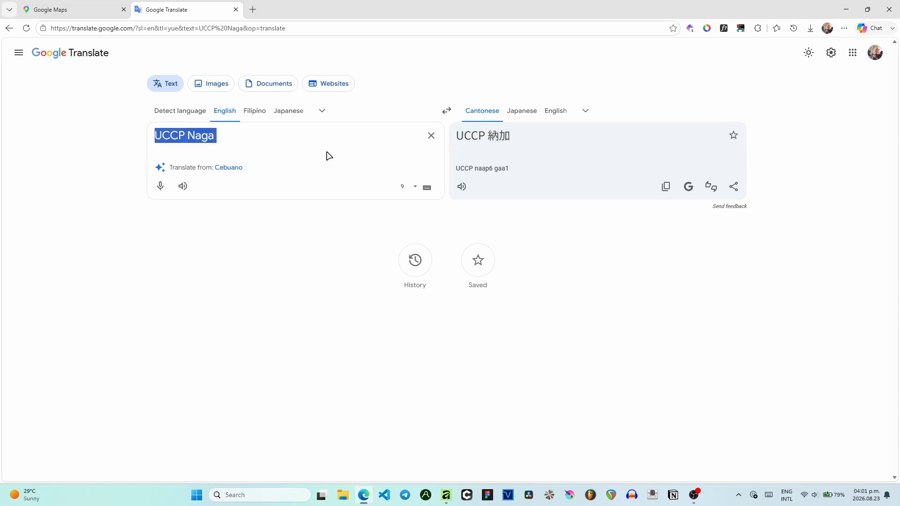
left_click(665, 187)
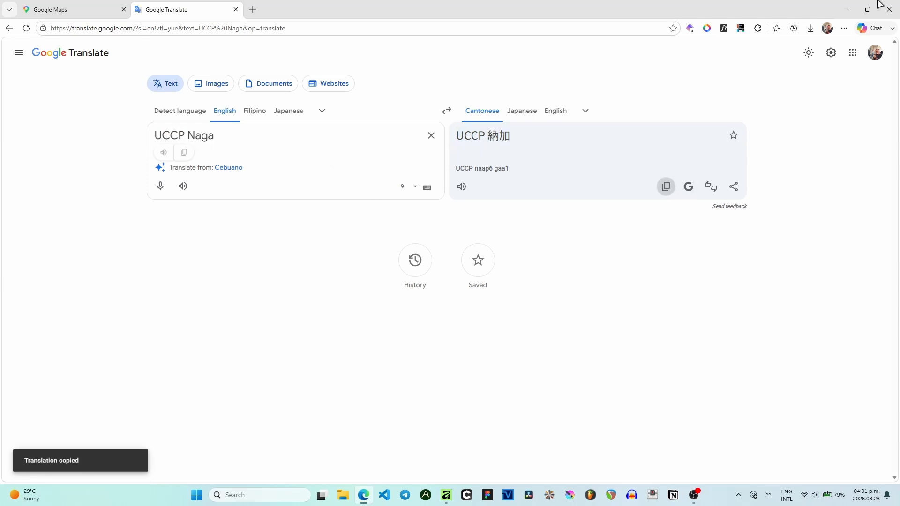
- Replace the Chinese name in the left end station's label with the pasted UCCP 納加
key("alt+Tab")
double_click(377, 182)
mouse_move(364, 179)
left_mouse_down()
mouse_move(449, 180)
mouse_move(353, 177)
left_mouse_up()
left_click(447, 180)
key("ctrl+v")
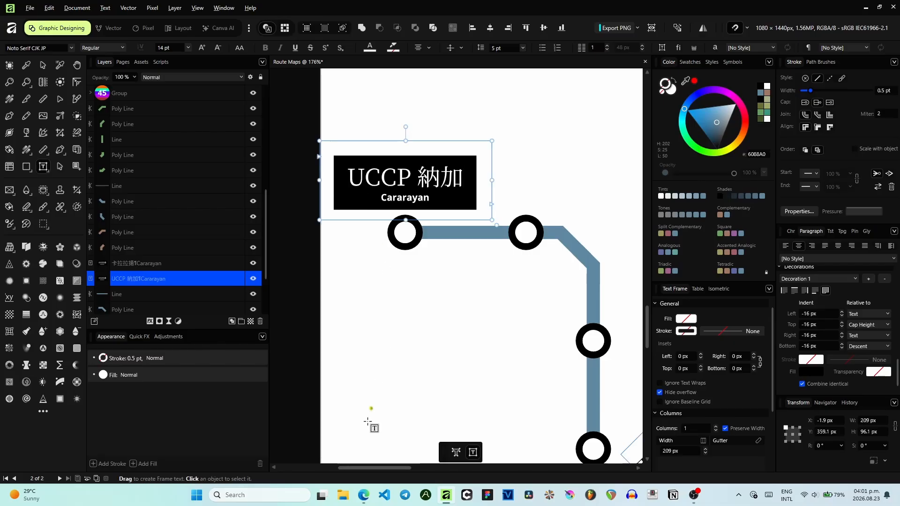
- Copy 'UCCP Naga' from the translator and paste it over the label's English line Cararayan
left_click(363, 494)
triple_click(229, 137)
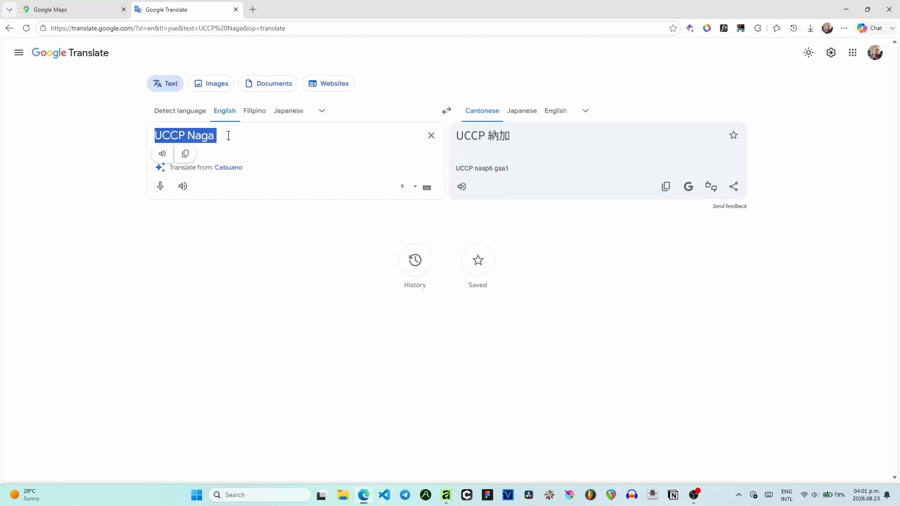
left_click(846, 10)
left_click_drag(431, 197, 380, 198)
key("ctrl+v")
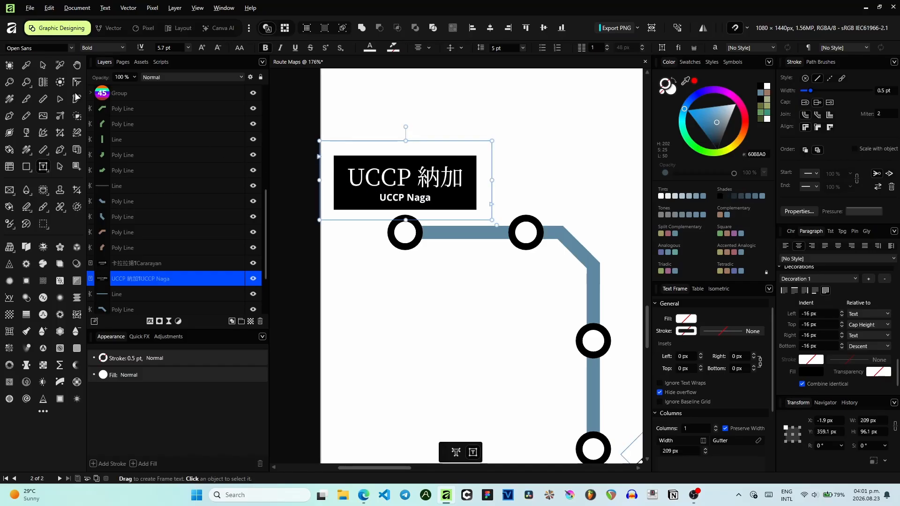
- Clone the Magsaysay Service label and place the copy beside the second station of the blue line
left_click(43, 65)
scroll(506, 118, "down", 2, "ctrl")
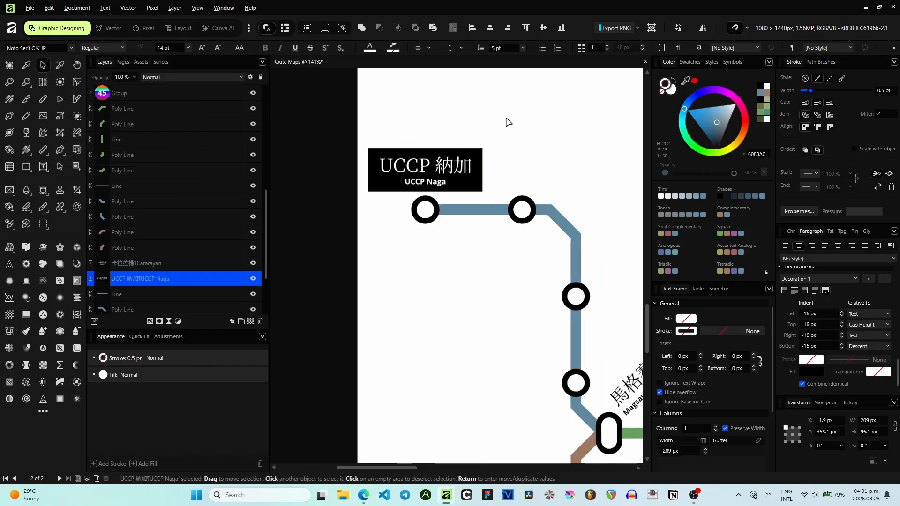
scroll(519, 128, "right", 3)
left_click(504, 368)
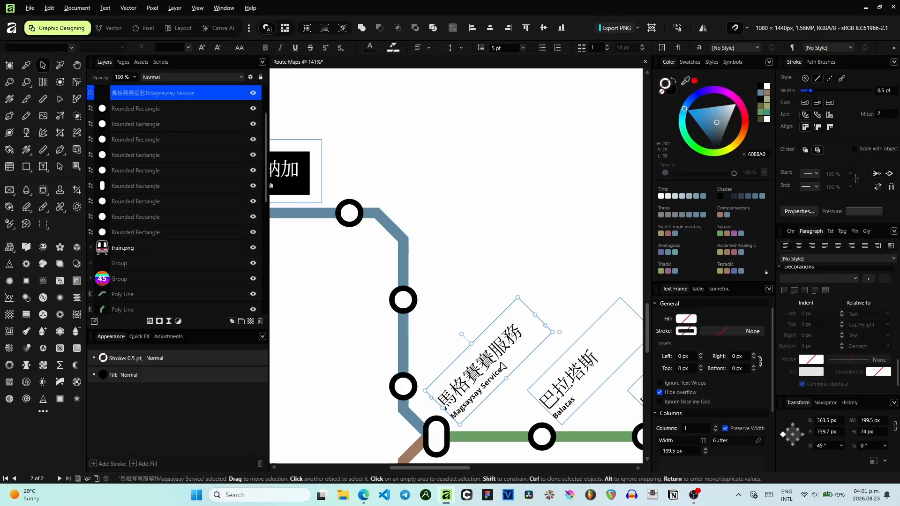
left_click_drag(504, 368, 415, 152)
- Translate 'Bicol State College of Applied Sciences and Technology' into Cantonese with a line break after 'of', and copy the English text
left_click(364, 495)
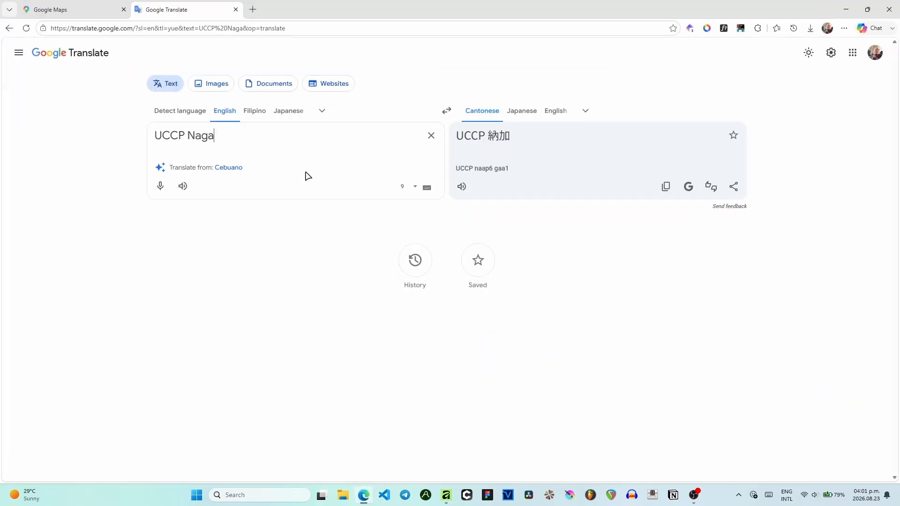
triple_click(272, 130)
type("Bic")
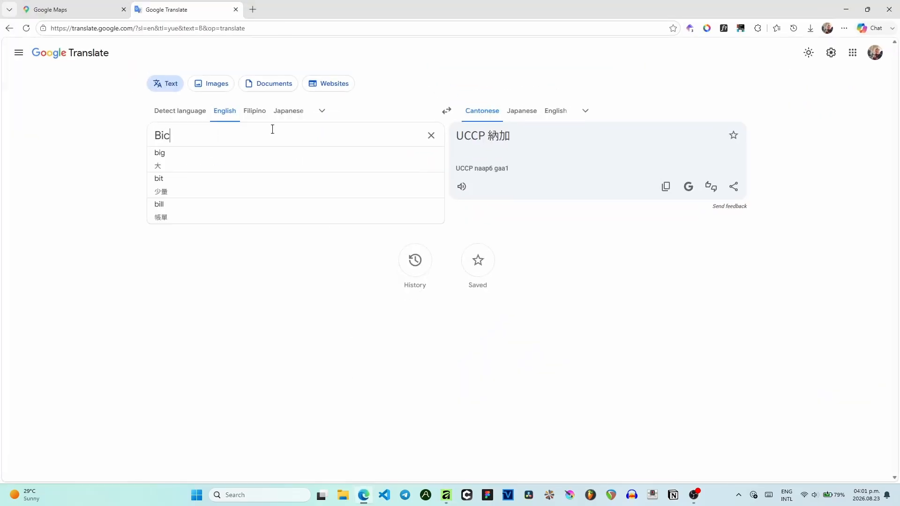
type("ol State Coll")
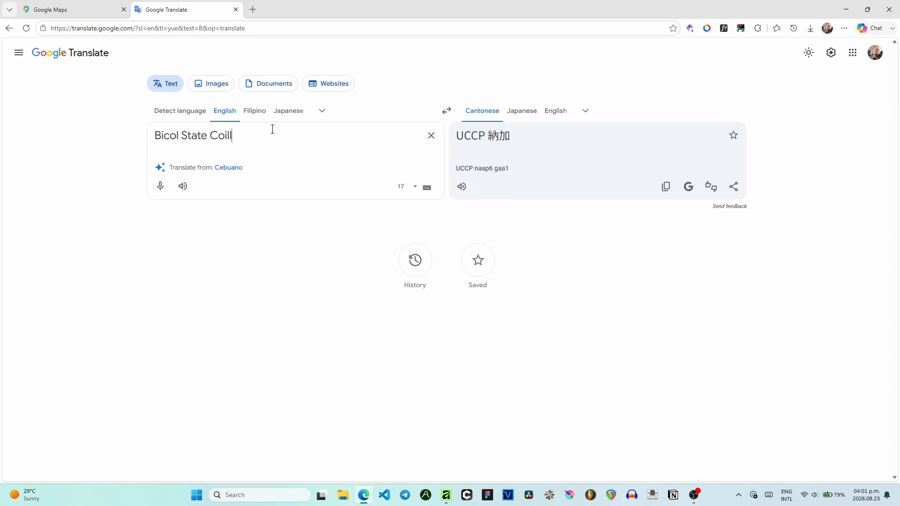
type("ege of Applied S")
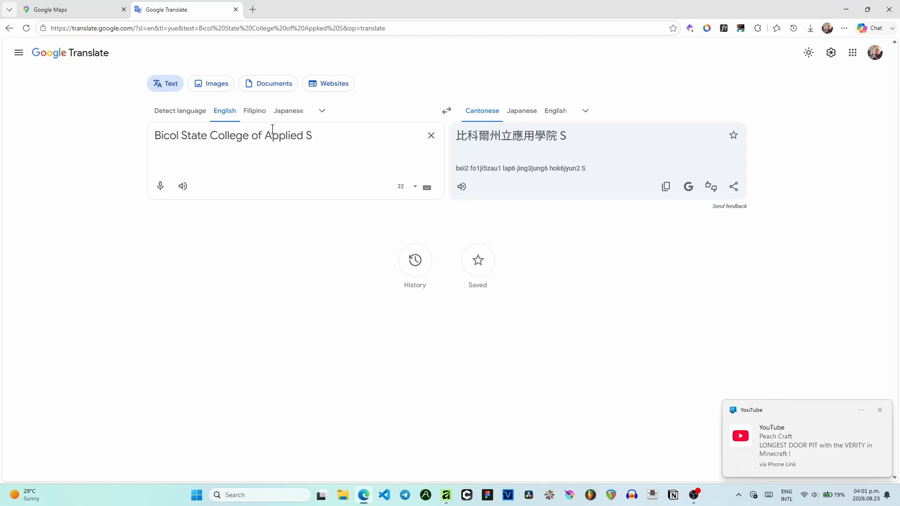
type("ciences and Technol")
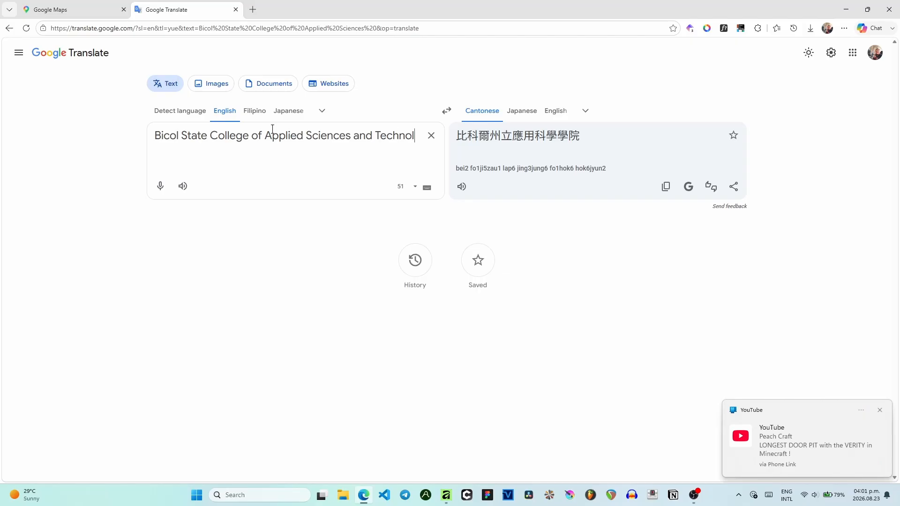
type("ogy")
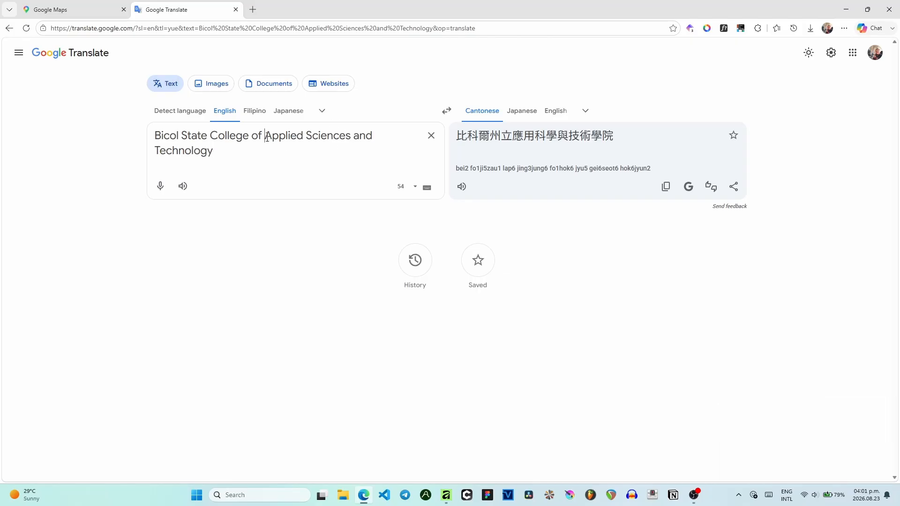
key("BackSpace")
key("Return")
key("ctrl+a")
key("ctrl+c")
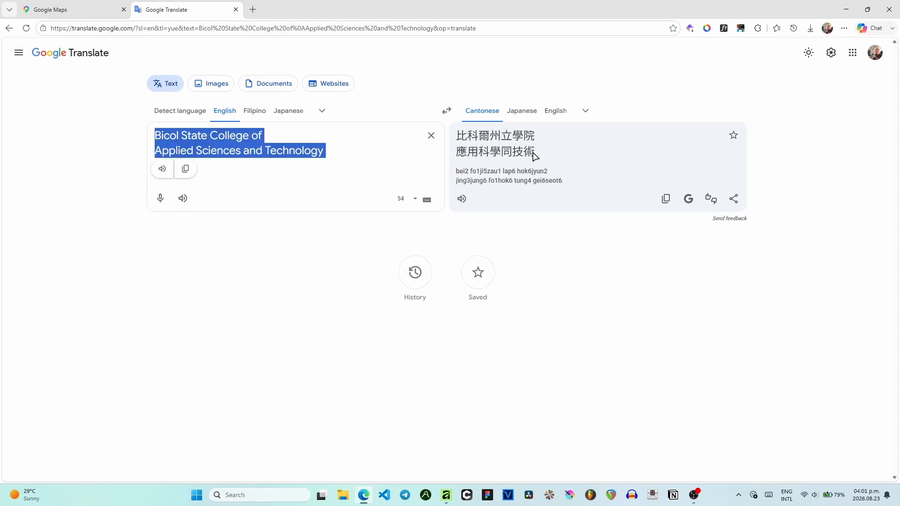
left_click(252, 142)
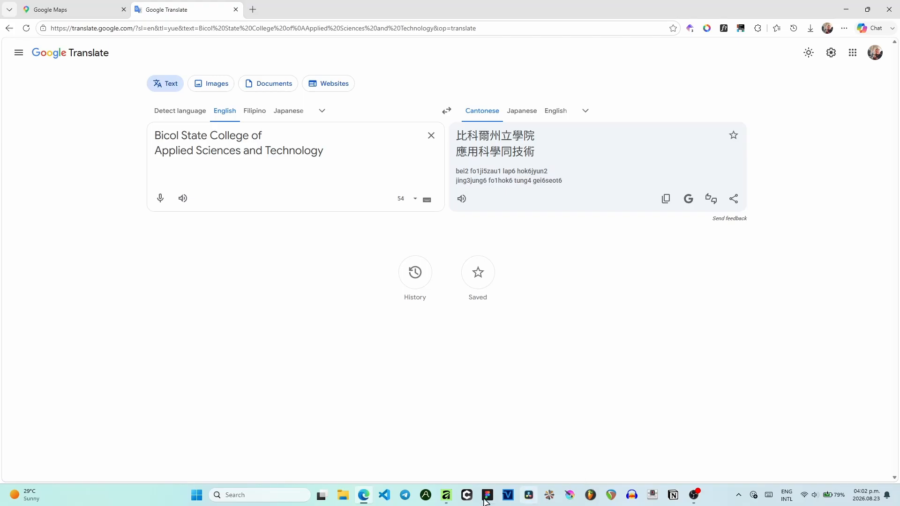
- Replace the cloned label's English line with the pasted Bicol State College of Applied Sciences and Technology
left_click(447, 501)
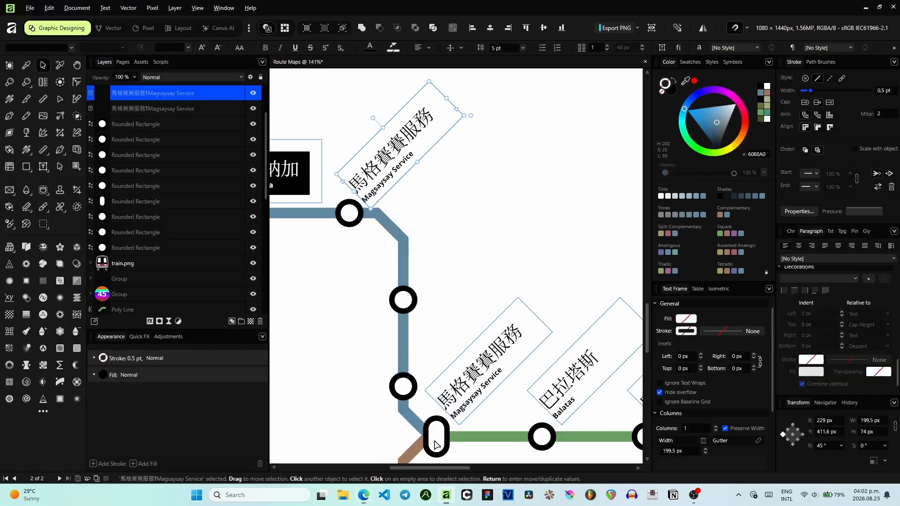
scroll(409, 157, "up", 2)
key("t")
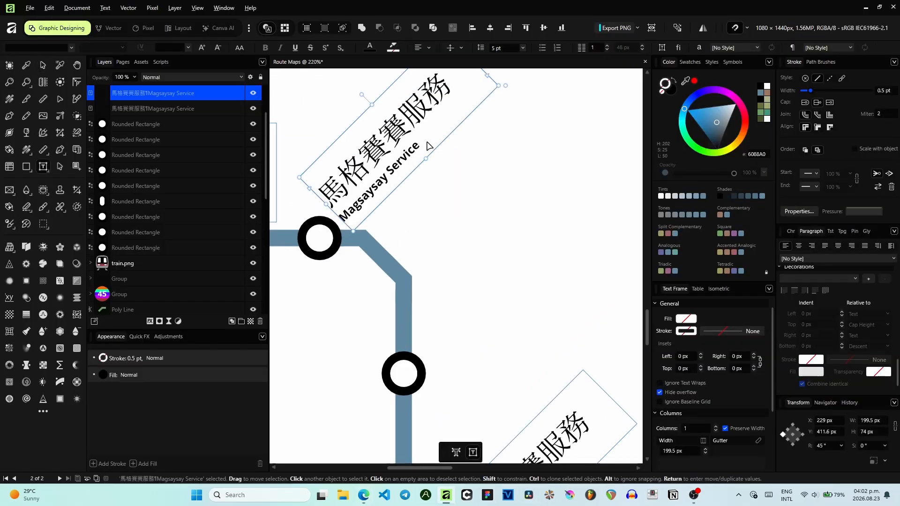
left_click_drag(419, 145, 341, 220)
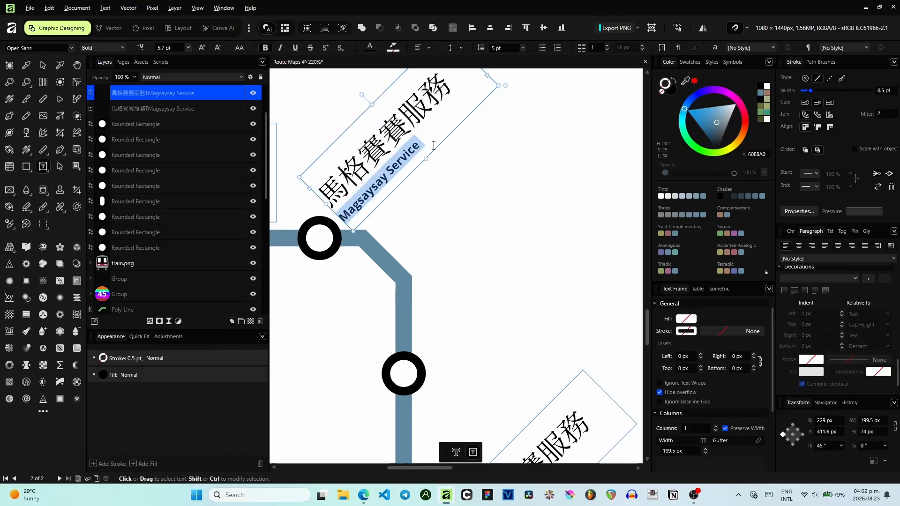
key("ctrl+v")
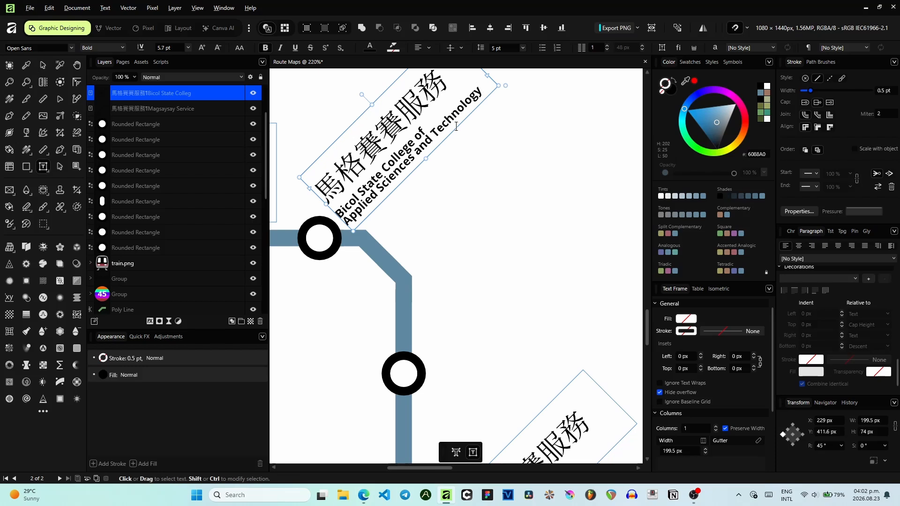
- Copy the Cantonese translation 比科爾州立學院 應用科學同技術 from the translator
left_click(365, 501)
left_click_drag(537, 152, 456, 132)
left_click(665, 199)
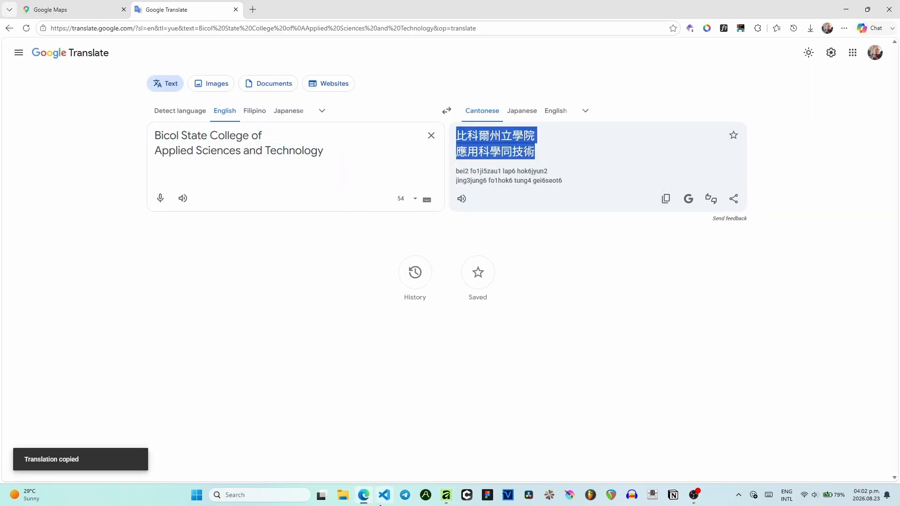
- Replace the cloned label's Chinese name 馬格賽賽服務 with the pasted 比科爾州立學院應用科學同技術
left_click(445, 495)
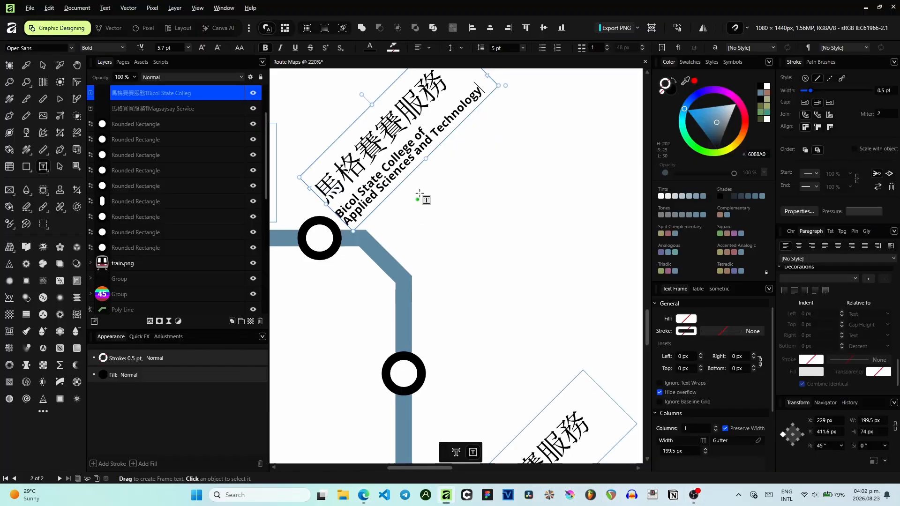
left_click_drag(444, 87, 324, 191)
key("ctrl+v")
scroll(324, 191, "up", 3)
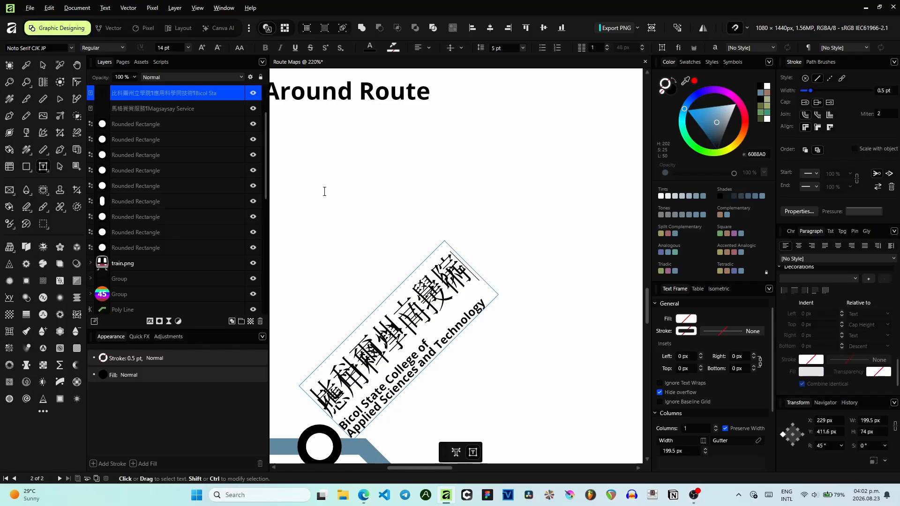
key("ctrl+a")
scroll(406, 169, "down", 1)
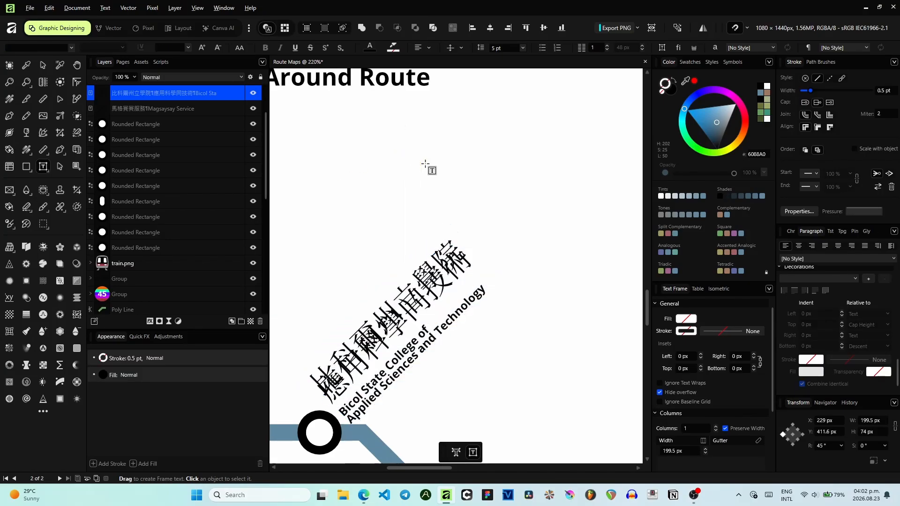
scroll(425, 163, "down", 3)
scroll(426, 164, "left", 3)
left_click(413, 319)
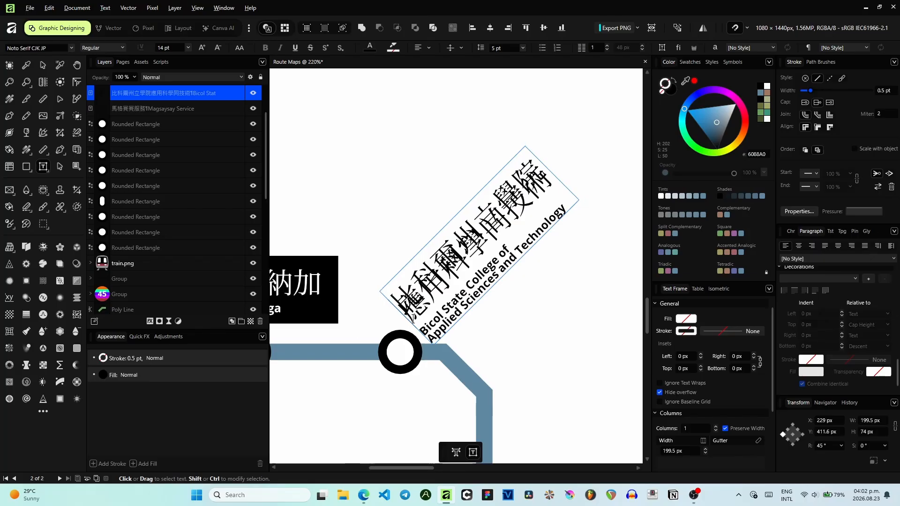
- Edit the line breaks in the cloned label's Chinese name and select all of the label's text
key("BackSpace")
key("Return")
key("Return")
key("BackSpace")
key("BackSpace")
key("ctrl+a")
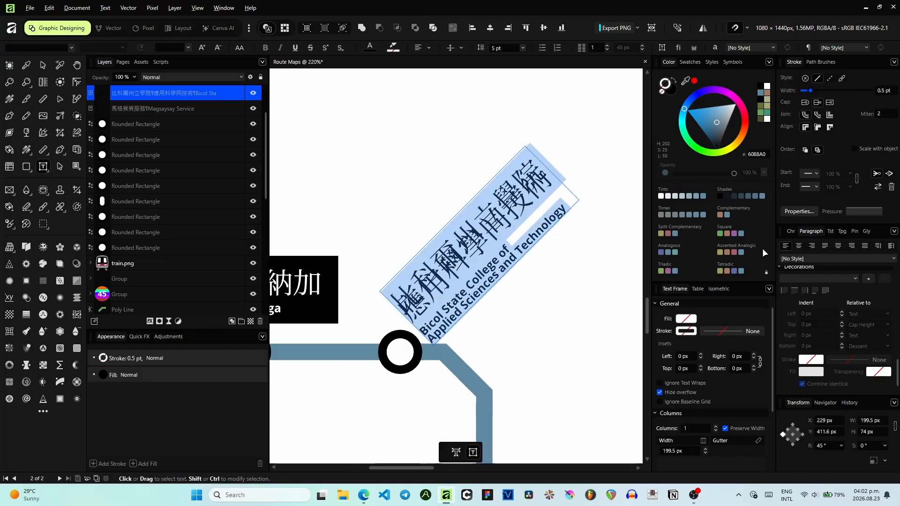
- Try setting the label's paragraph leading to Default
left_click(794, 234)
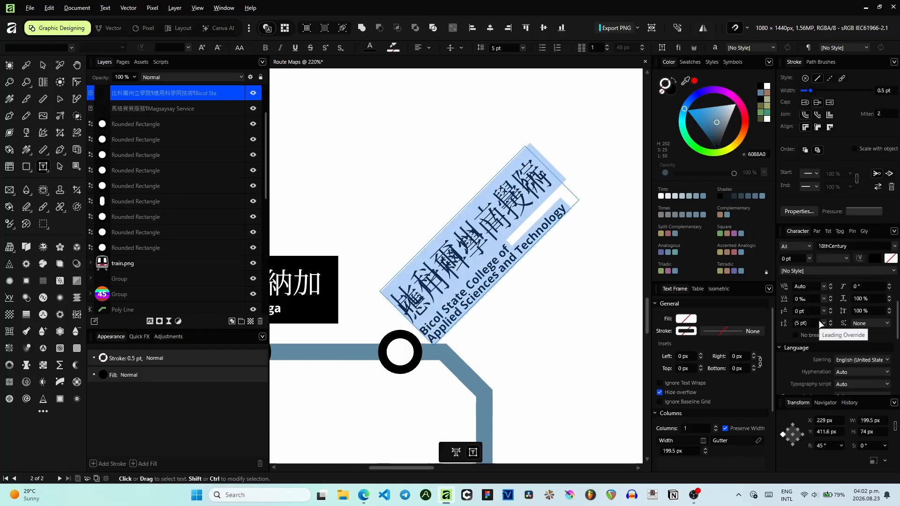
left_click(817, 231)
scroll(839, 308, "up", 10)
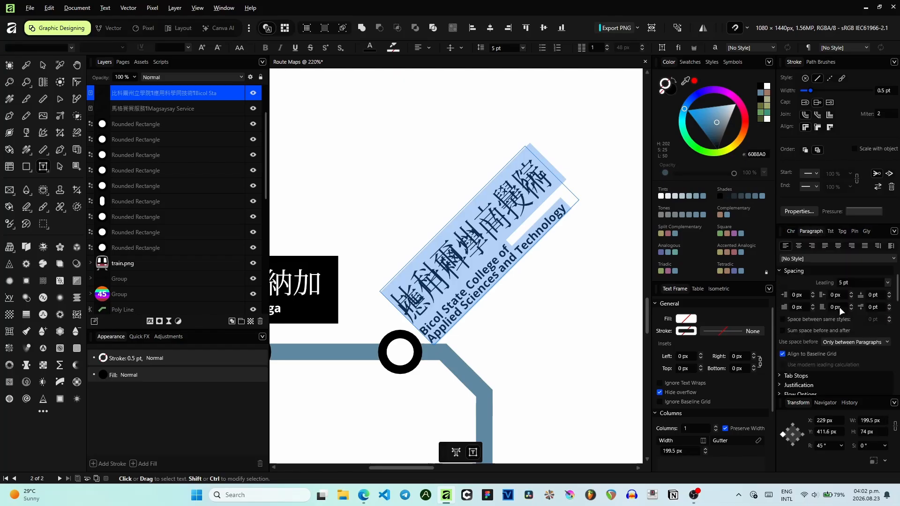
left_click(888, 283)
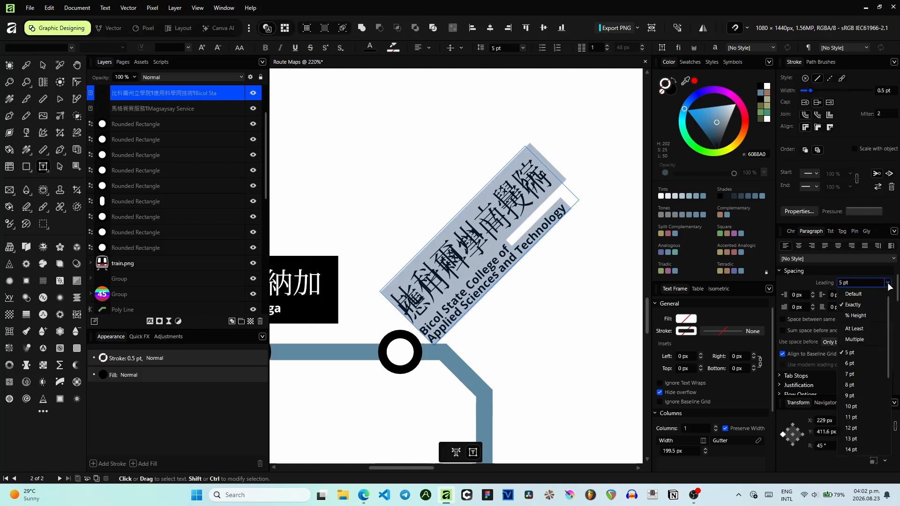
left_click(871, 294)
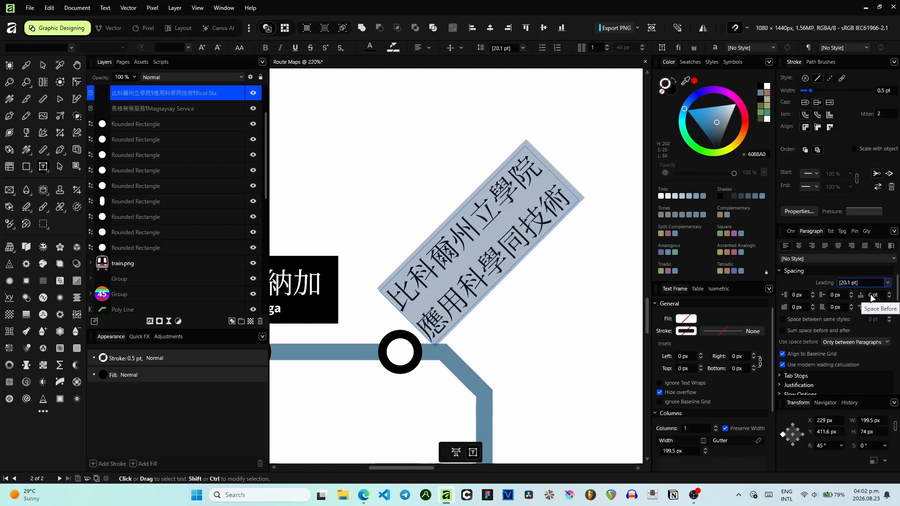
key("Escape")
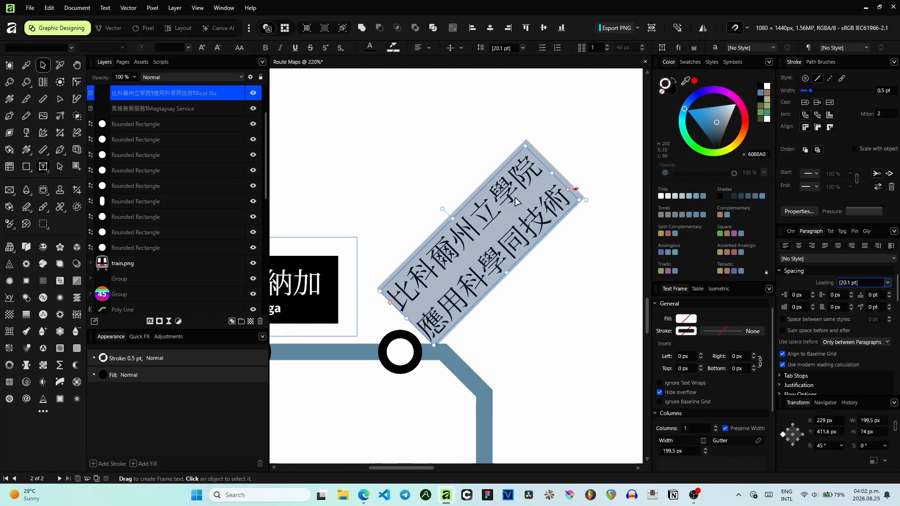
- Try repositioning the label and reselecting its Chinese name, then undo the changes
left_click_drag(453, 217, 408, 173)
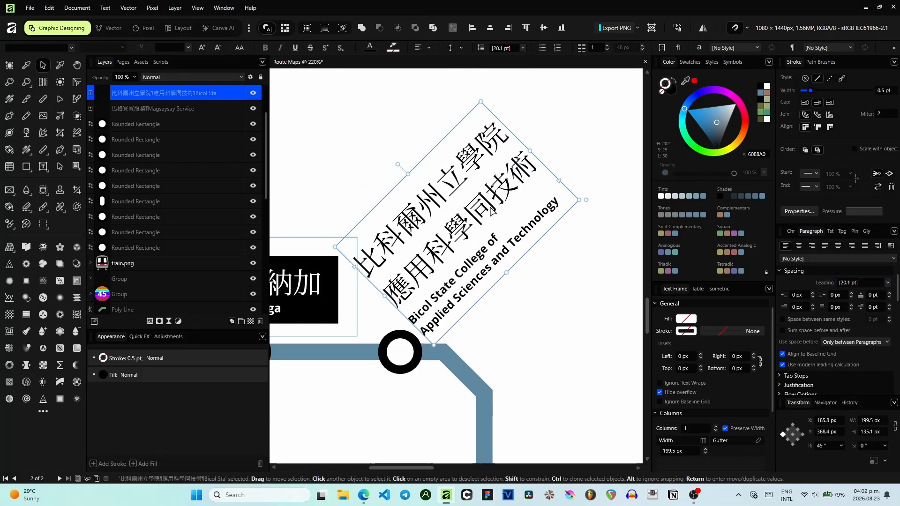
left_click_drag(492, 211, 496, 213)
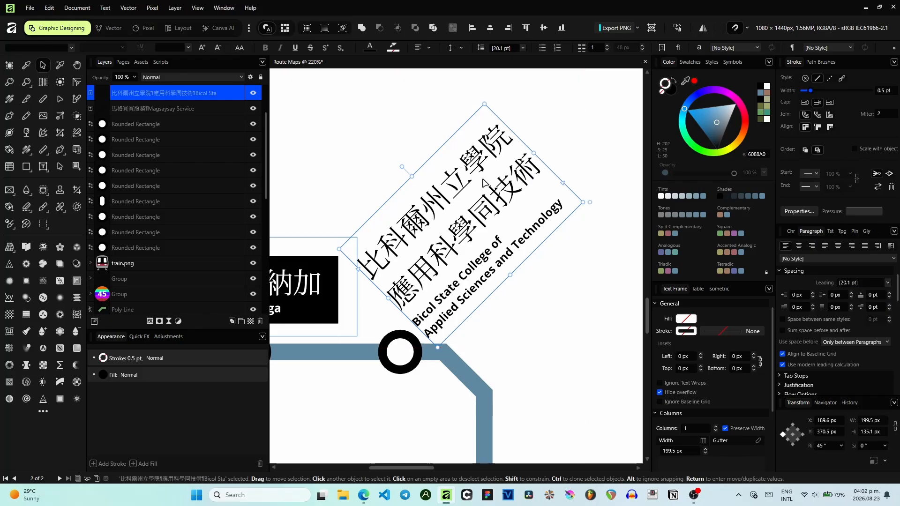
double_click(540, 177)
left_click_drag(540, 177, 368, 260)
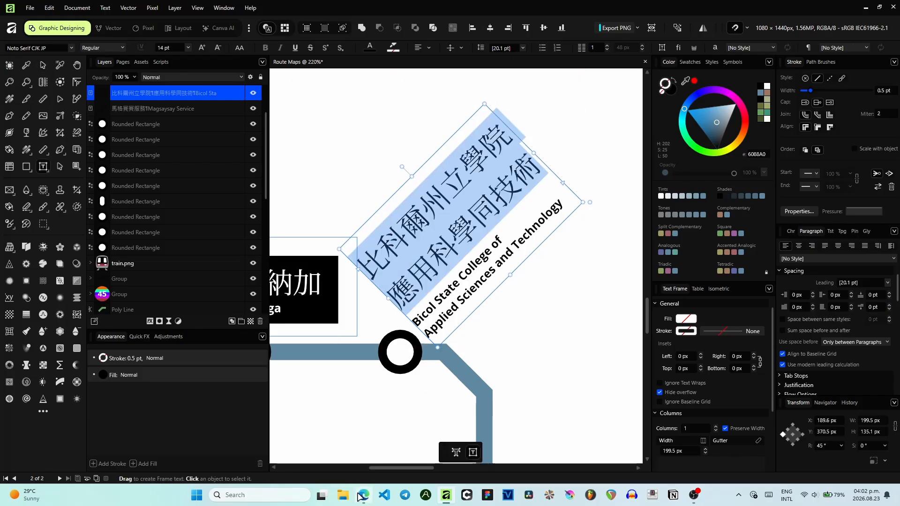
key("ctrl+z")
key("alt+Up")
key("alt+Up")
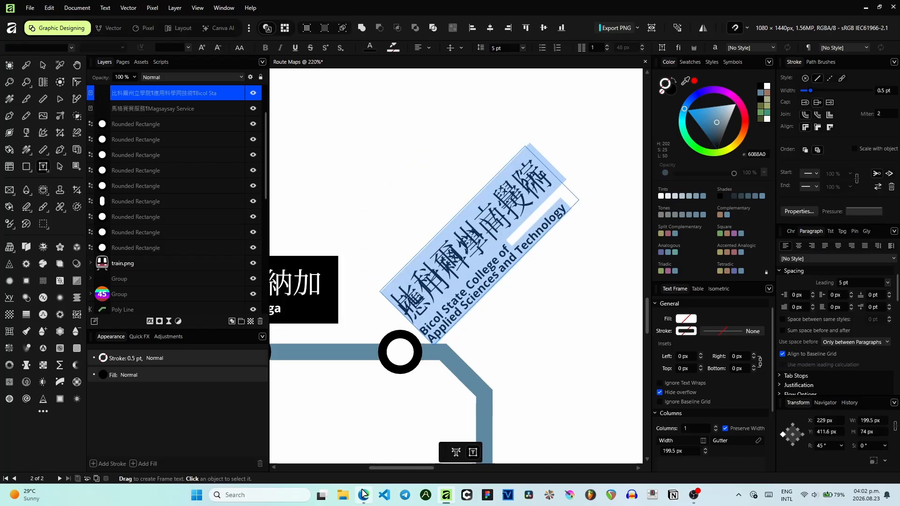
- Translate 'BISCAST' into Cantonese and copy the translation 雙斯卡斯特
left_click(364, 494)
left_click(238, 137)
key("ctrl+a")
type("BISCAST")
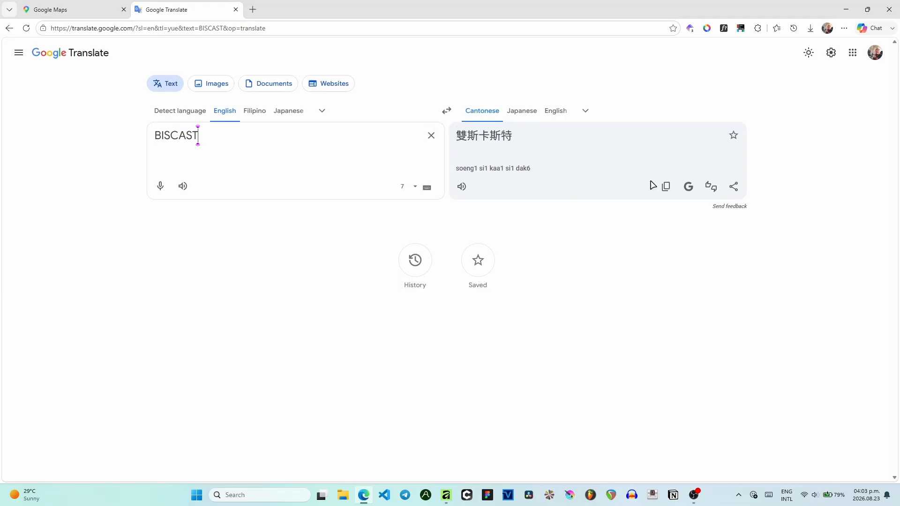
left_click(665, 186)
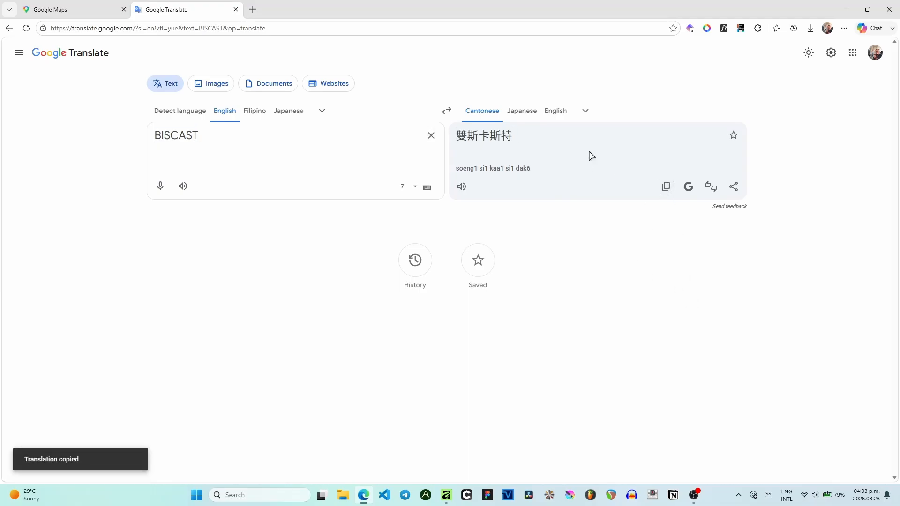
- Replace the label's Chinese name with the pasted 雙斯卡斯特
left_click(446, 495)
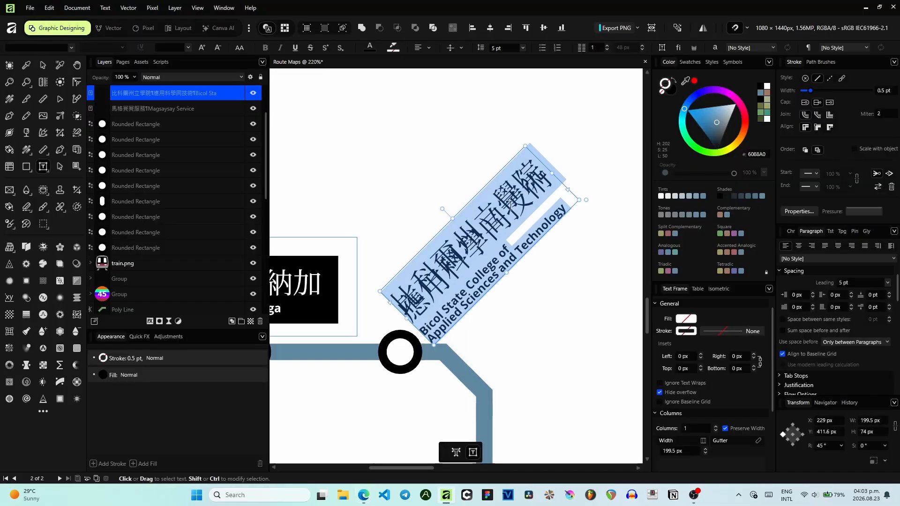
left_click(551, 187)
left_click_drag(551, 185, 401, 301)
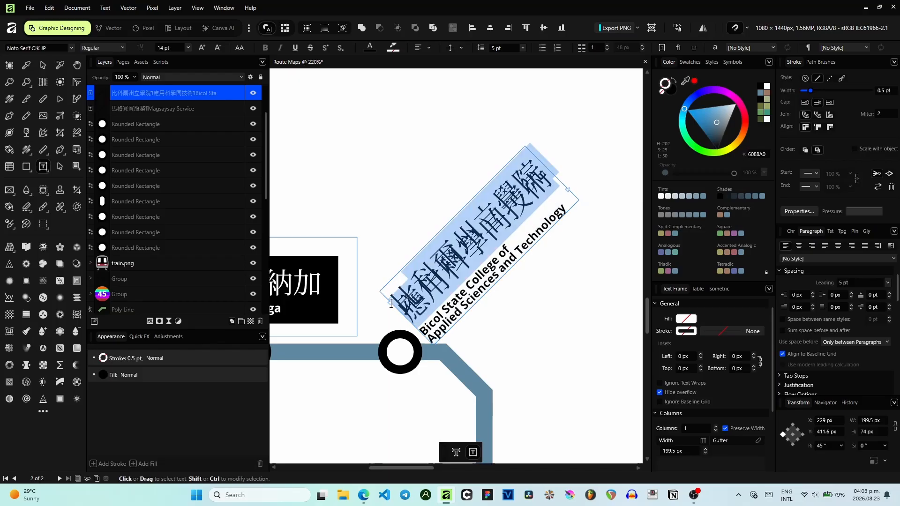
key("ctrl+v")
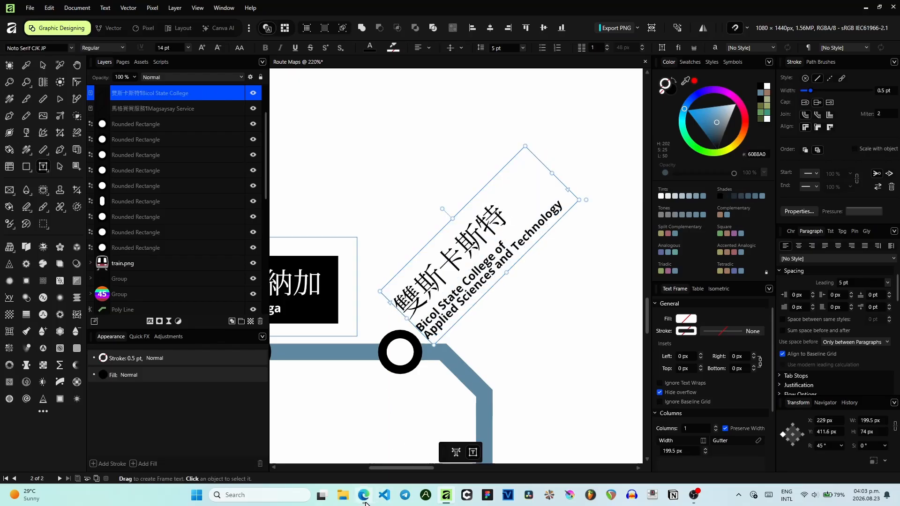
- Copy 'BISCAST' from the translator and paste it over the label's English name
left_click(365, 501)
triple_click(271, 141)
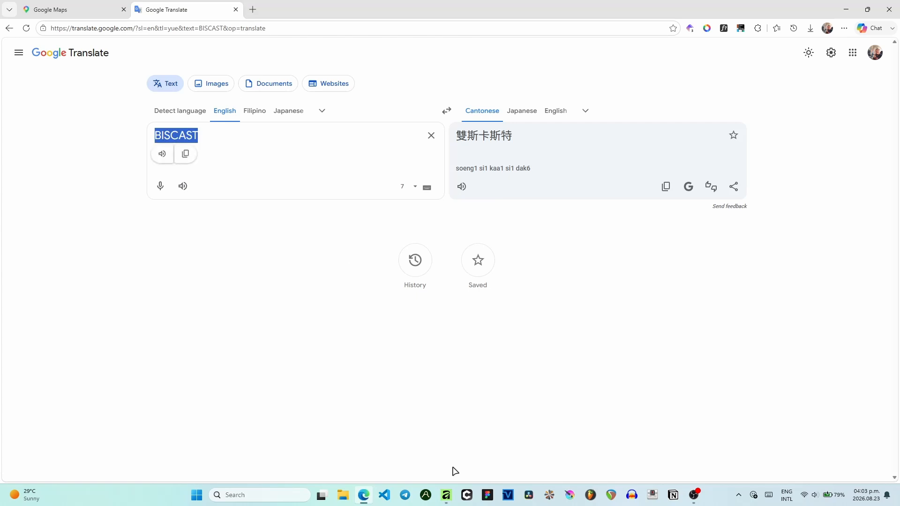
left_click(446, 495)
left_click_drag(546, 215, 418, 326)
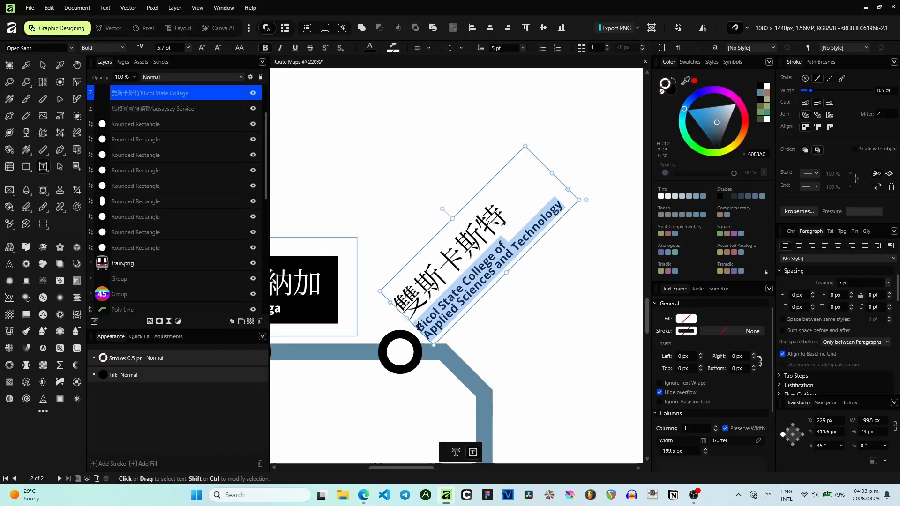
key("ctrl+v")
- Duplicate the BISCAST label onto the next station down the line
left_click(42, 65)
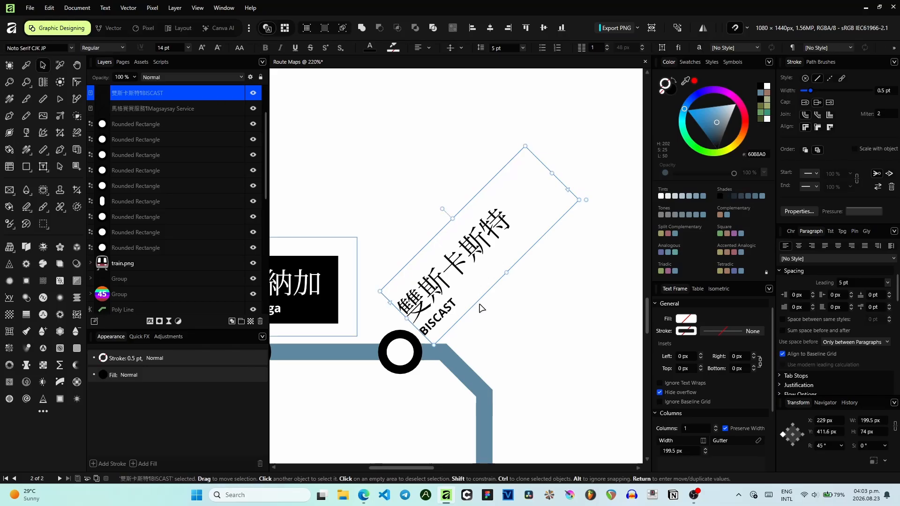
scroll(502, 322, "down", 4)
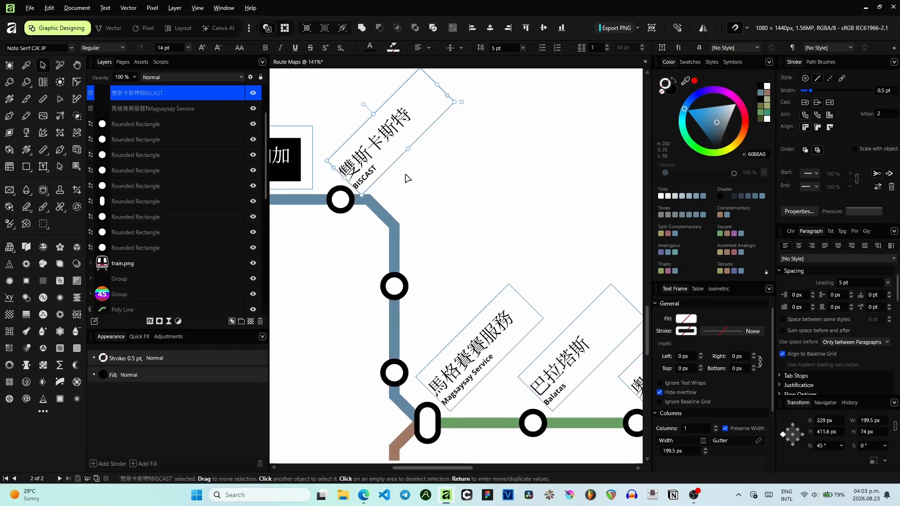
left_click_drag(386, 154, 452, 247)
- Enter 'UMA Residences' in the translator to get its Cantonese translation and select the English text
left_click(364, 495)
left_click(270, 159)
key("ctrl+a")
left_click(273, 138)
key("ctrl+a")
type("UMA Residences")
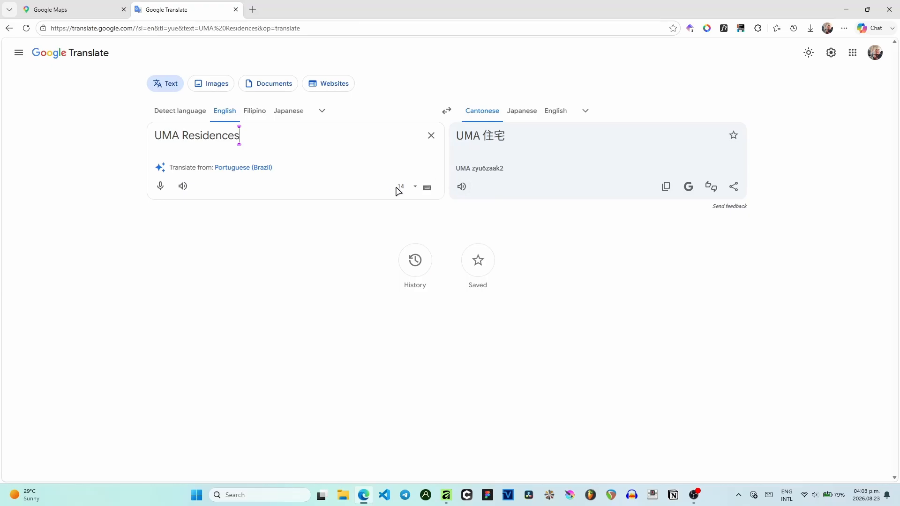
key("ctrl+a")
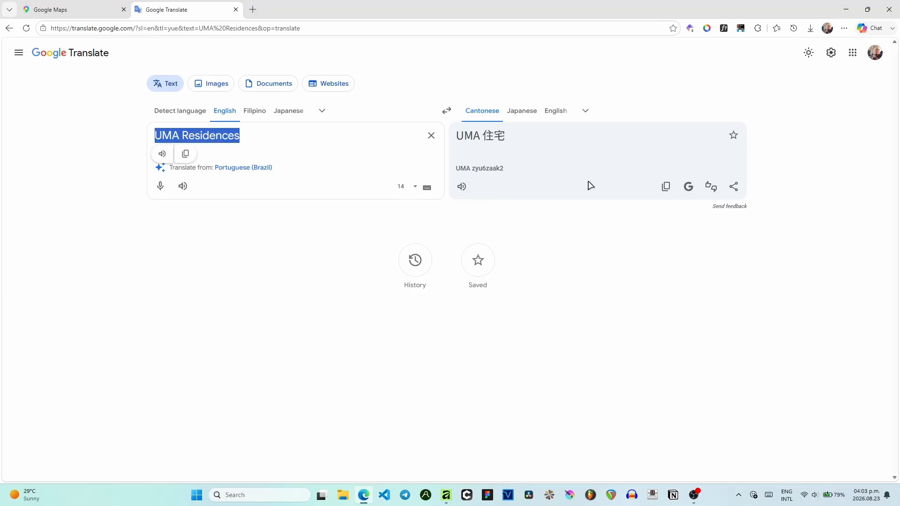
- Replace the duplicated label's English name with UMA Residences
left_click(846, 10)
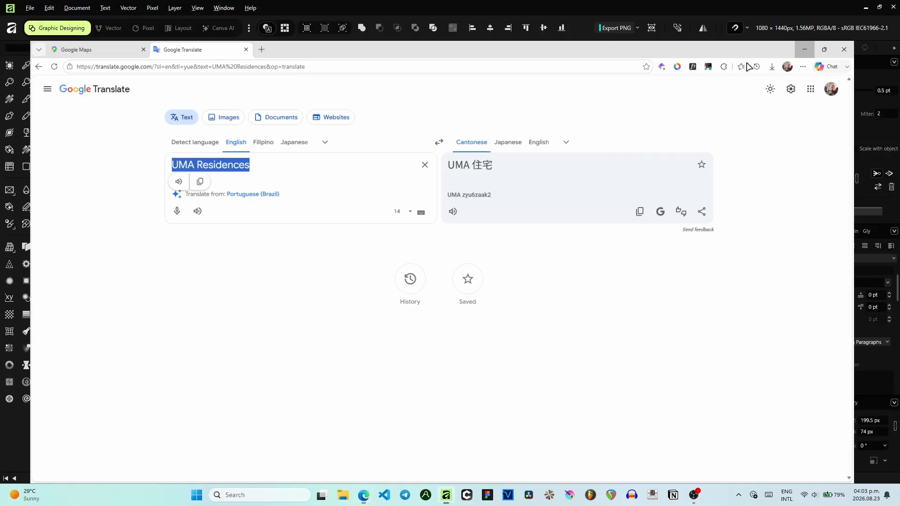
scroll(447, 267, "up", 3)
key("t")
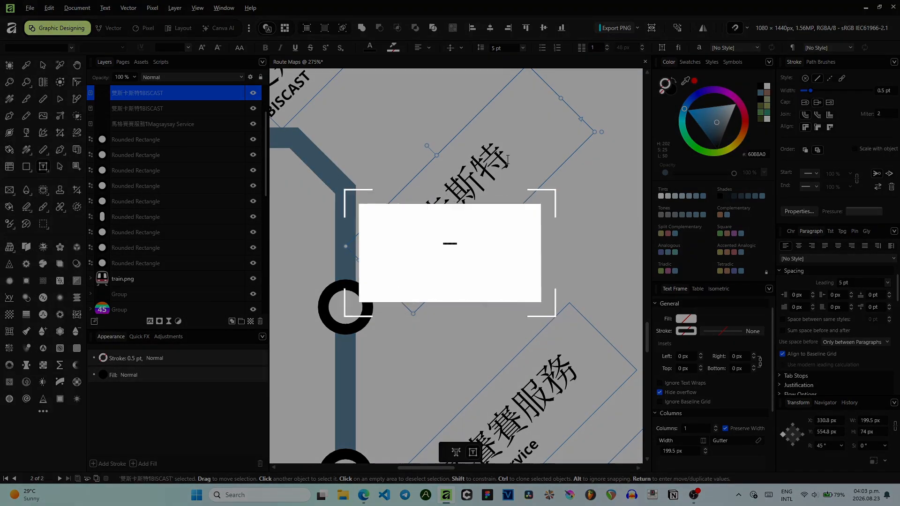
left_click_drag(508, 160, 379, 270)
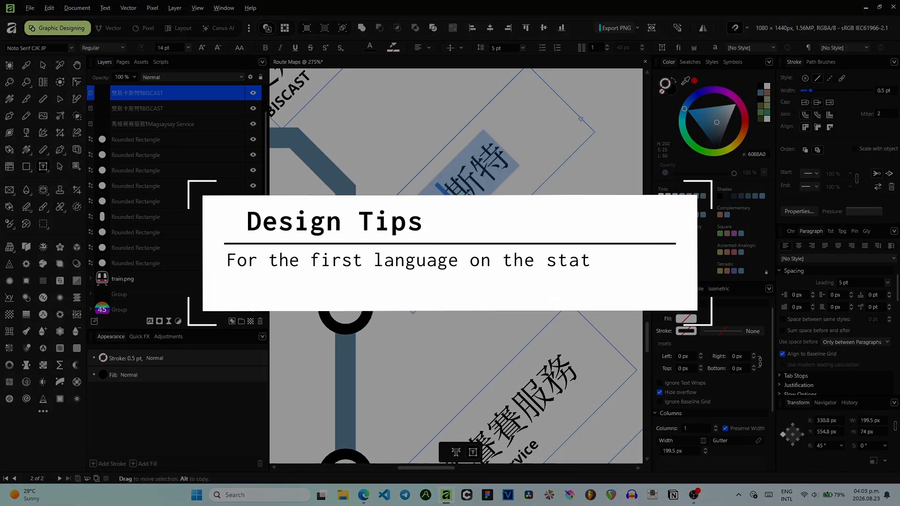
left_click(507, 157)
left_click_drag(508, 157, 379, 271)
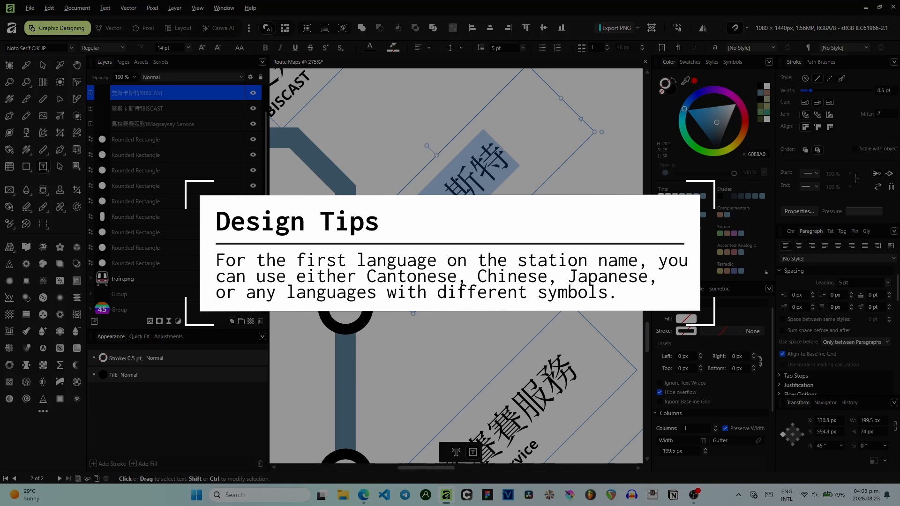
key("ctrl+v")
key("ctrl+z")
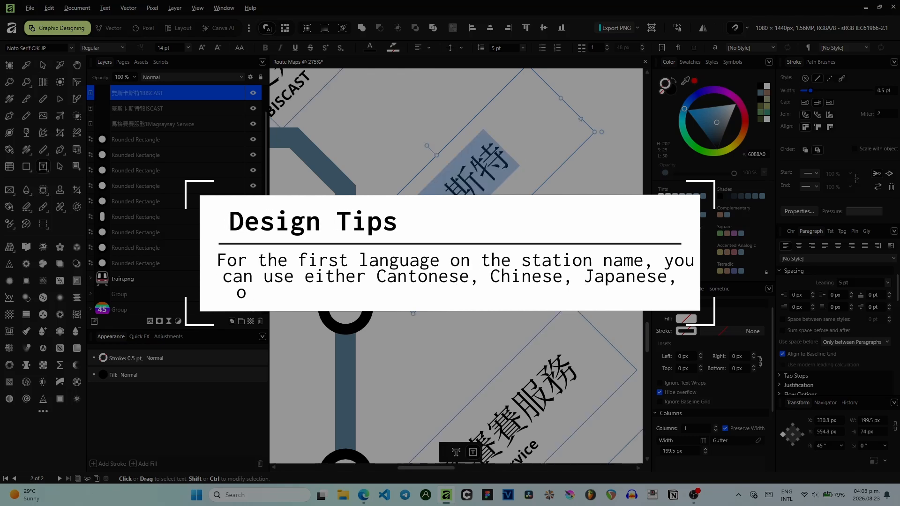
left_click_drag(405, 302, 445, 259)
key("ctrl+v")
- Copy the Cantonese translation UMA 住宅 and paste it over the duplicated label's Chinese name
left_click(363, 495)
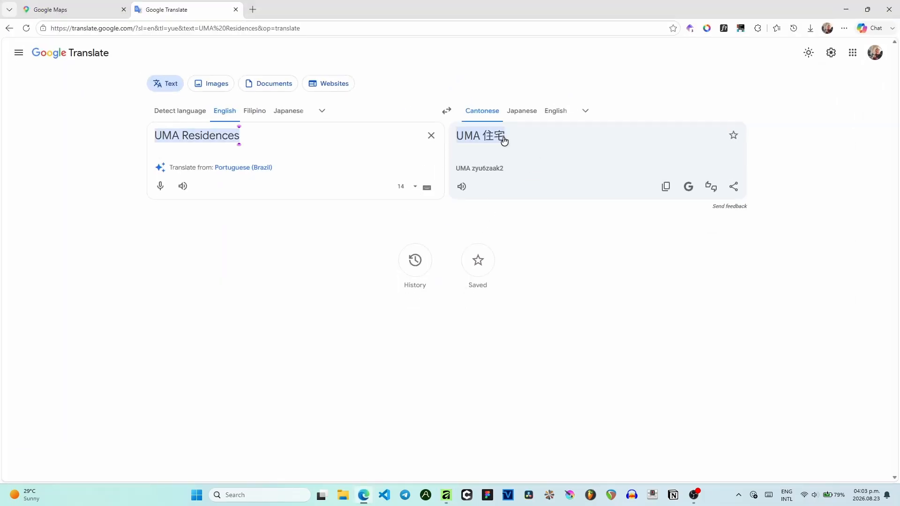
left_click(665, 187)
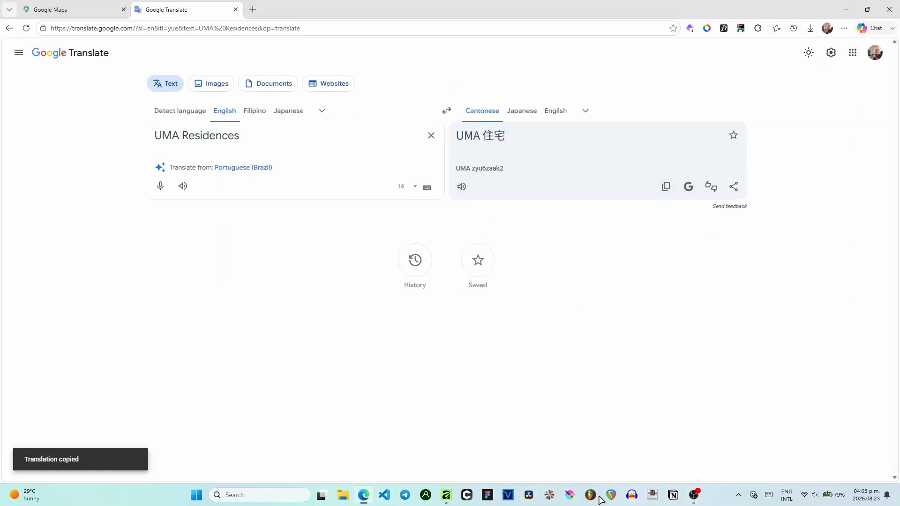
left_click(446, 495)
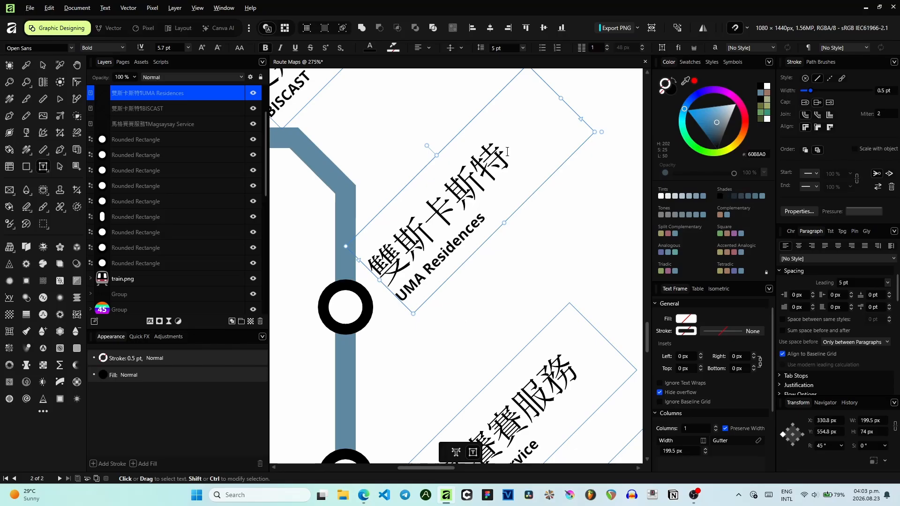
left_click_drag(508, 151, 367, 309)
key("ctrl+v")
key("Escape")
- Nudge the UMA Residences label into place beside its station
left_click(43, 66)
mouse_move(453, 237)
left_mouse_down()
mouse_move(449, 247)
mouse_move(452, 236)
left_mouse_up()
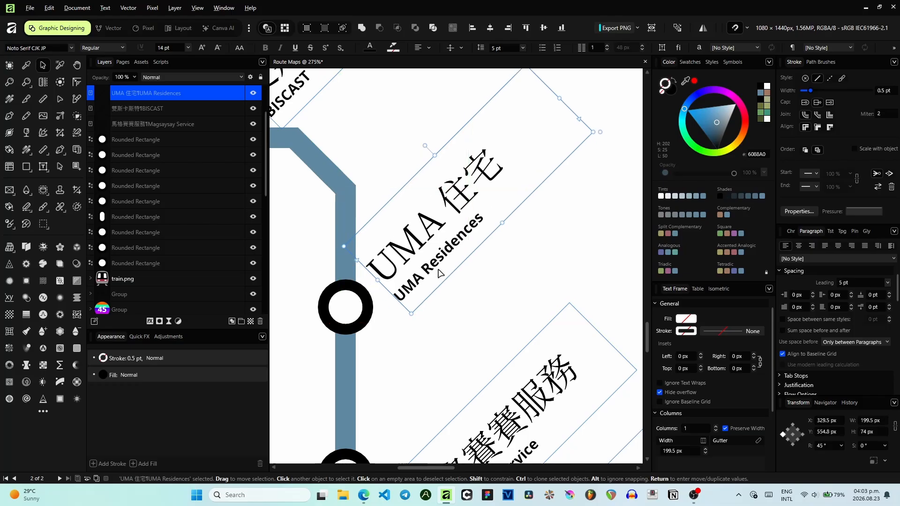
scroll(439, 273, "down", 3)
left_click_drag(464, 295, 539, 169)
- Duplicate the UMA Residences label and place the copy left of the station above the interchange
key("ctrl+j")
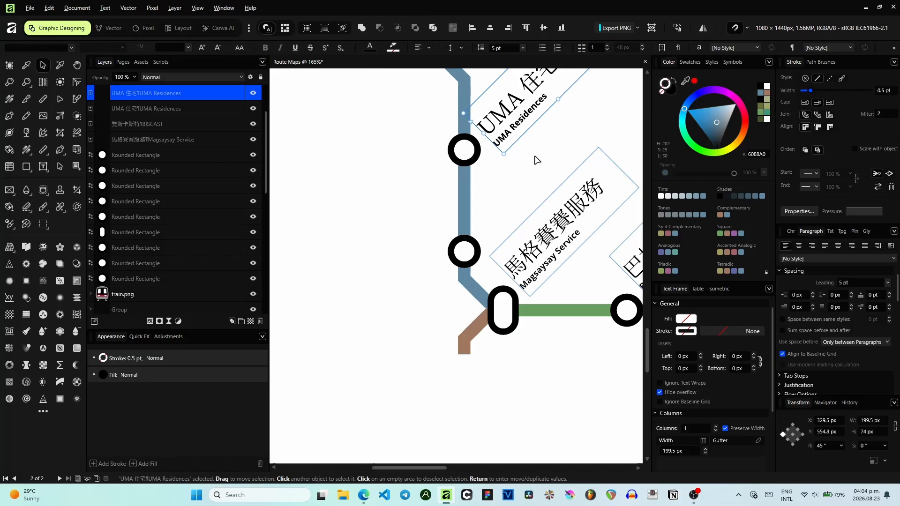
left_click_drag(520, 120, 365, 356)
left_click(418, 47)
left_click(419, 48)
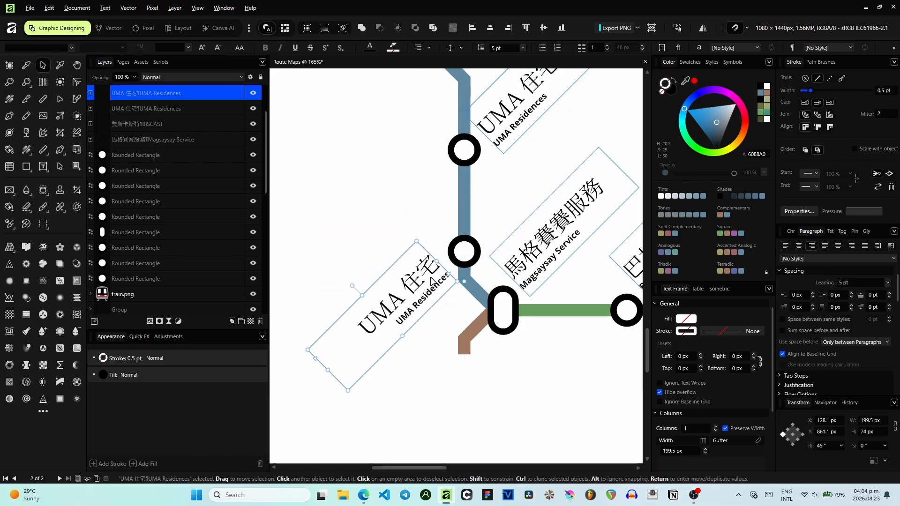
scroll(433, 282, "up", 2)
left_click_drag(433, 281, 457, 267)
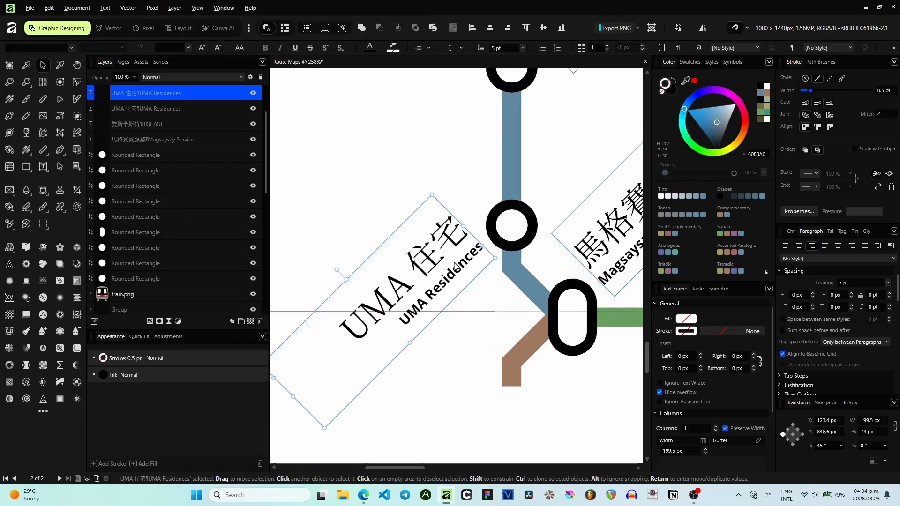
- Translate 'Magsaysay Waiting Shed' into Cantonese
left_click(364, 495)
key("ctrl+a")
type("Magsaysay ")
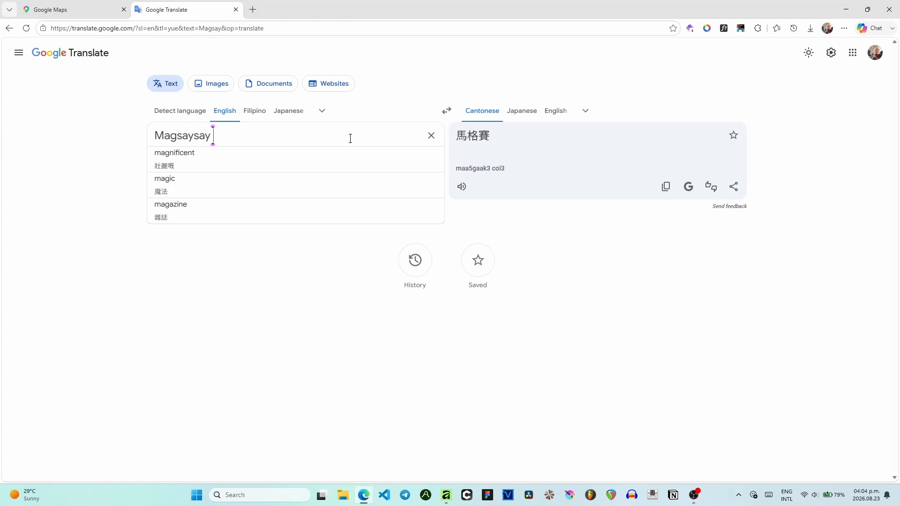
type("Waiting Shed")
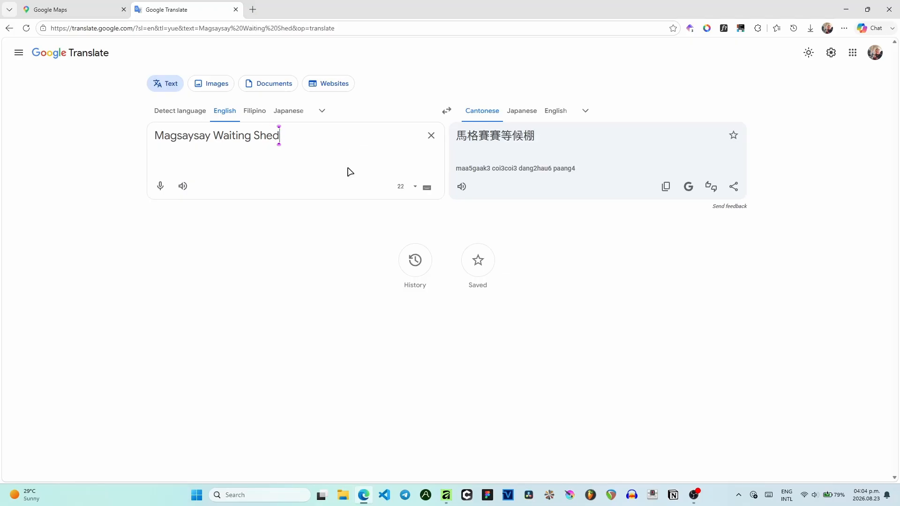
- Copy 'Magsaysay Waiting Shed' and paste it over the duplicated label's English name
key("ctrl+a")
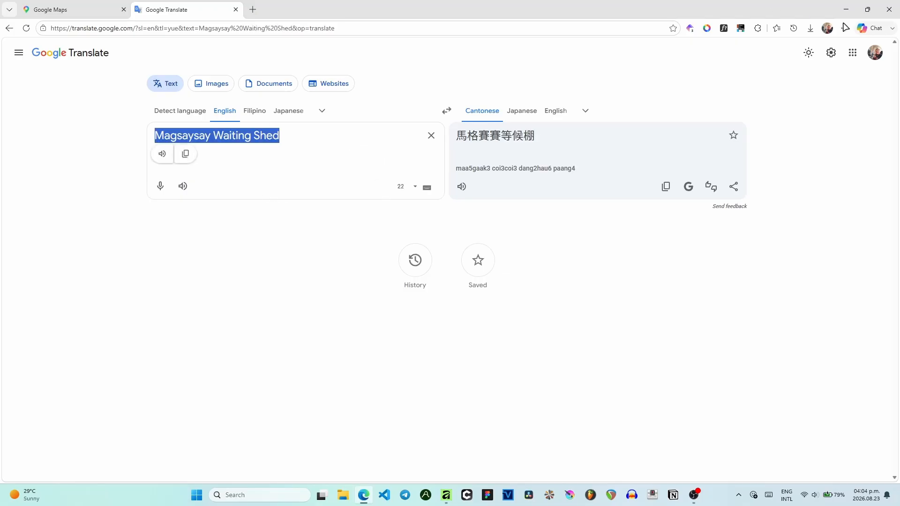
left_click(846, 9)
left_click_drag(405, 328, 482, 253)
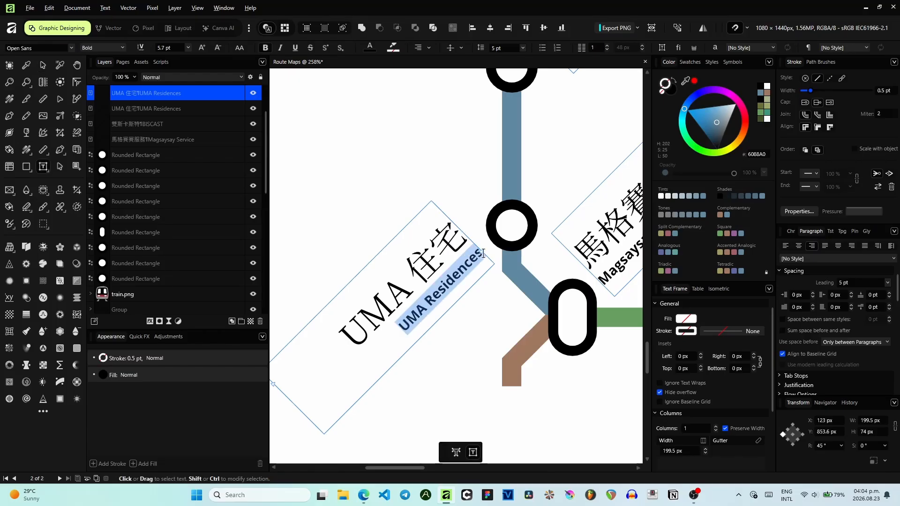
key("ctrl+v")
left_click(364, 495)
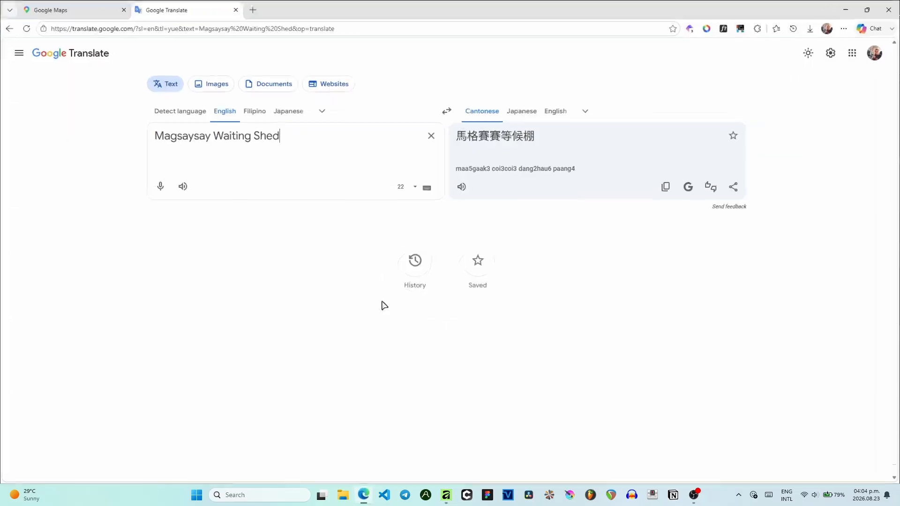
- Copy the Cantonese translation 馬格賽賽等候棚 and paste it over the duplicated label's Chinese name
left_click(666, 186)
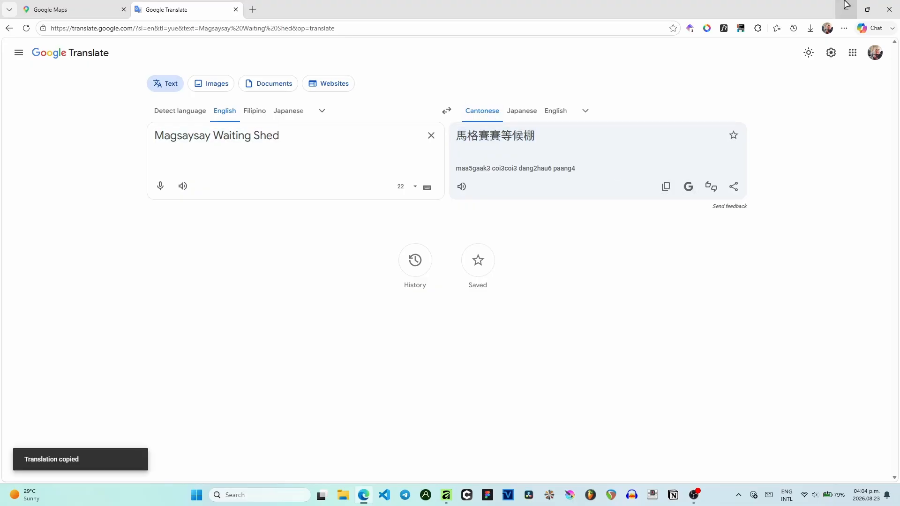
left_click(846, 10)
left_click(478, 226, "shift")
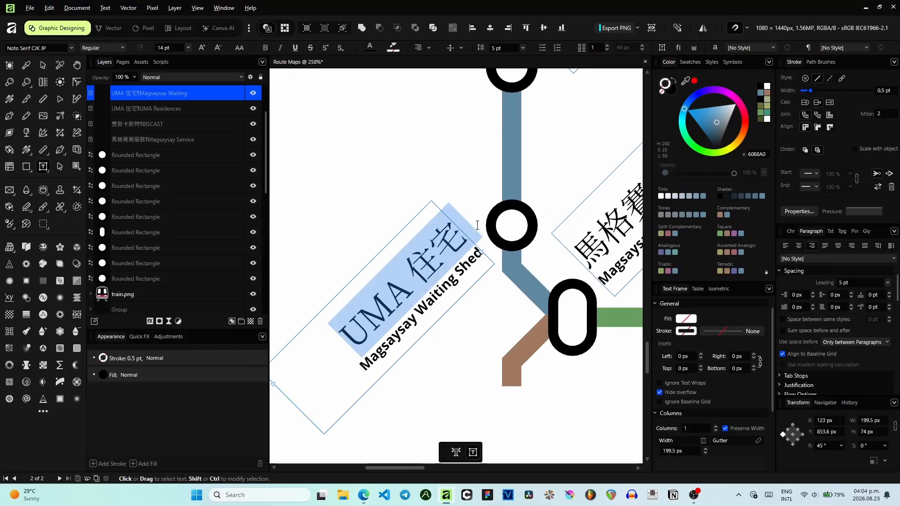
key("ctrl+v")
left_click(43, 65)
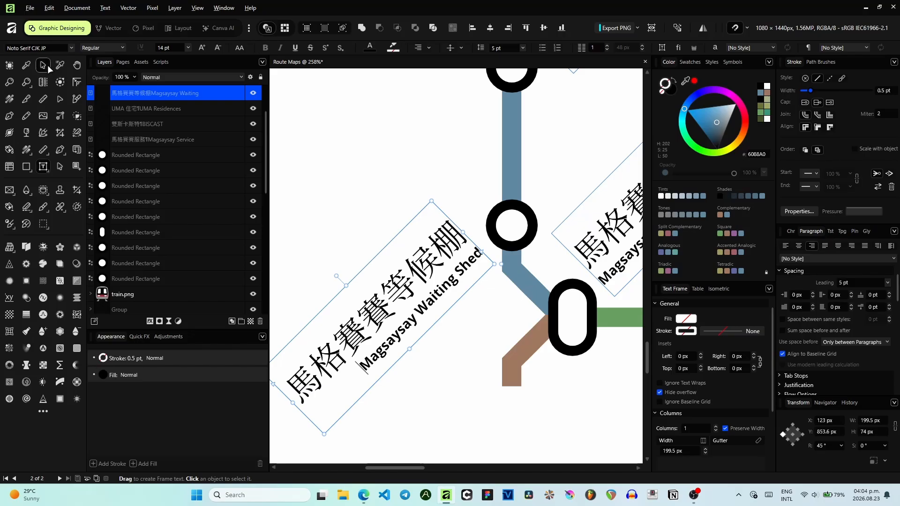
- Delete the rectangle selected behind the route map
scroll(477, 254, "down", 1)
scroll(477, 207, "down", 5)
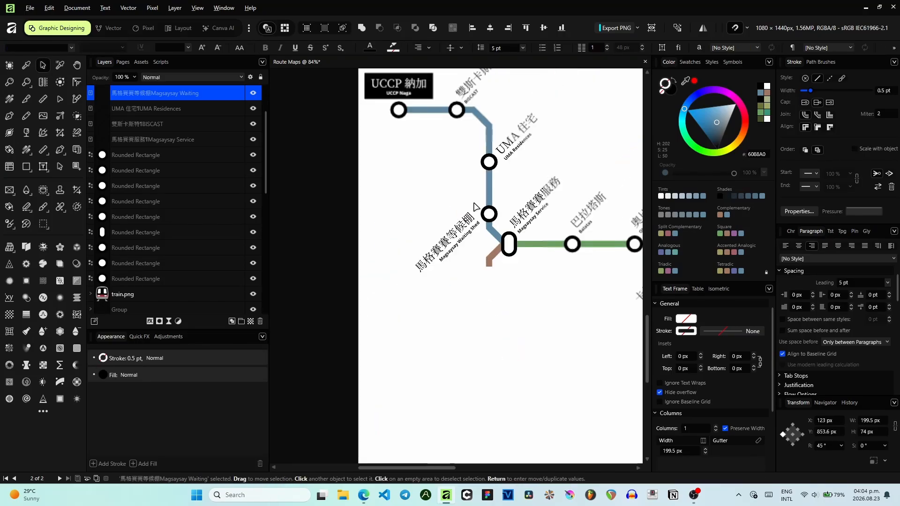
left_click(491, 245)
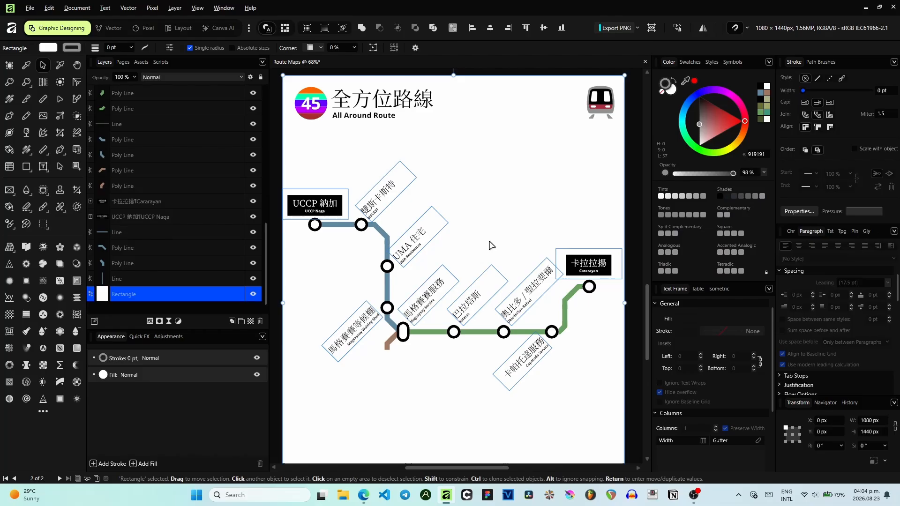
key("Delete")
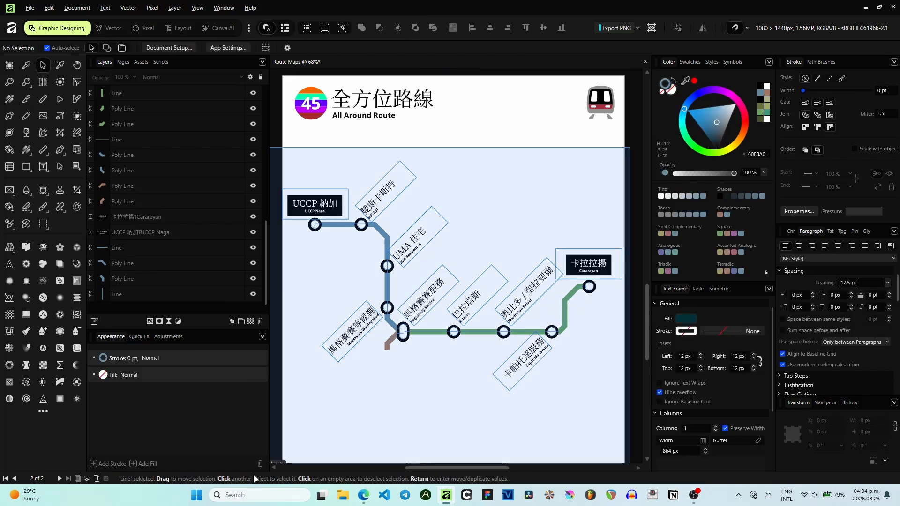
- Select all objects on the page and nudge them slightly right
key("ctrl+a")
key("shift+Right")
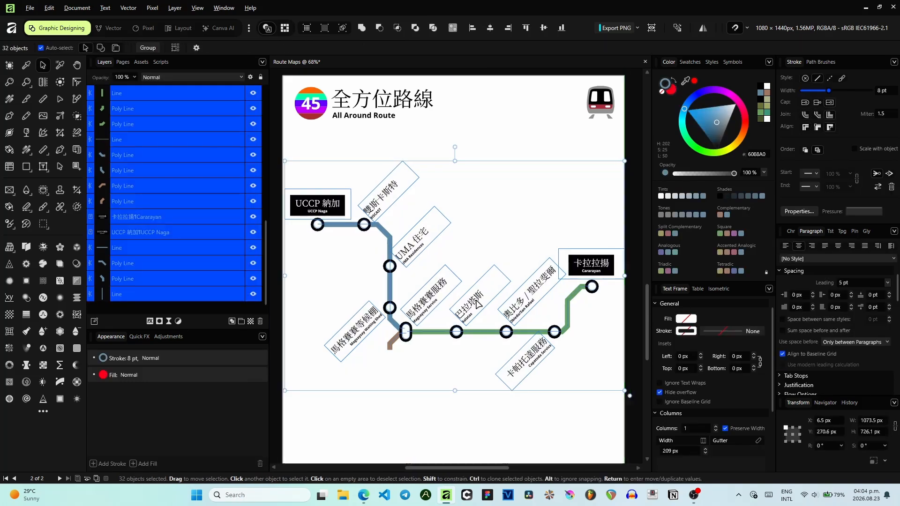
left_click(574, 136)
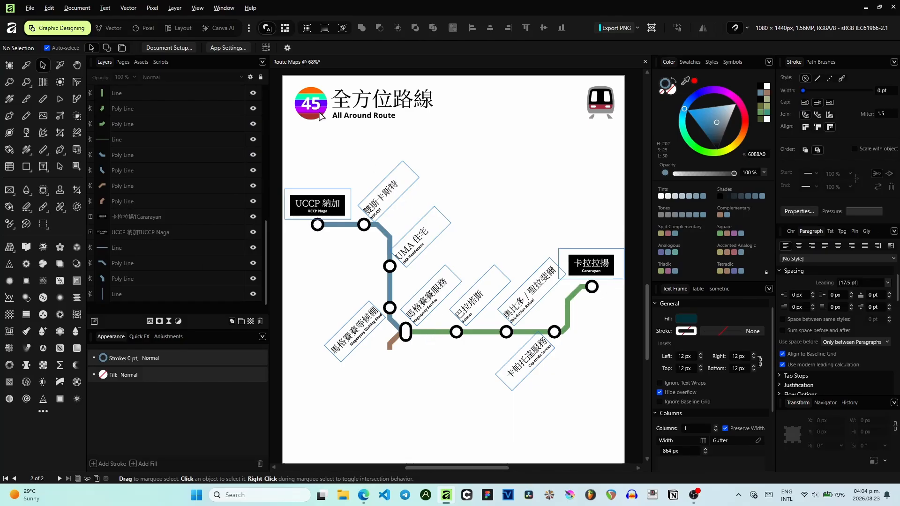
- Inspect the route number logo's group and its coloured stripe layers
scroll(310, 104, "up", 3)
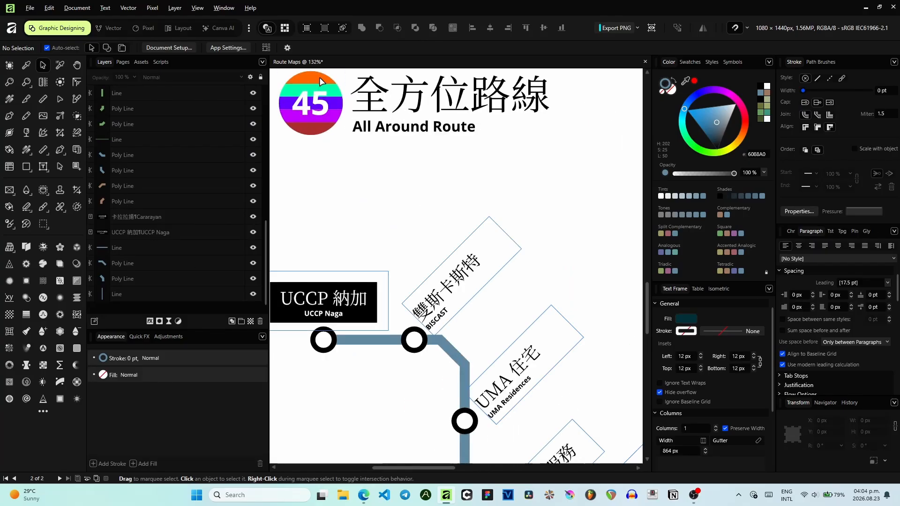
double_click(318, 79)
left_click_drag(372, 152, 408, 190)
left_click(410, 193)
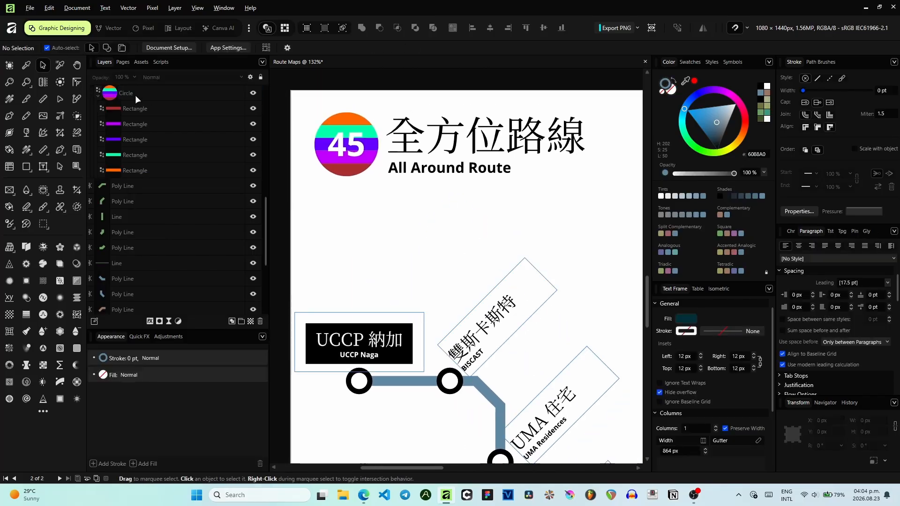
scroll(139, 99, "up", 3)
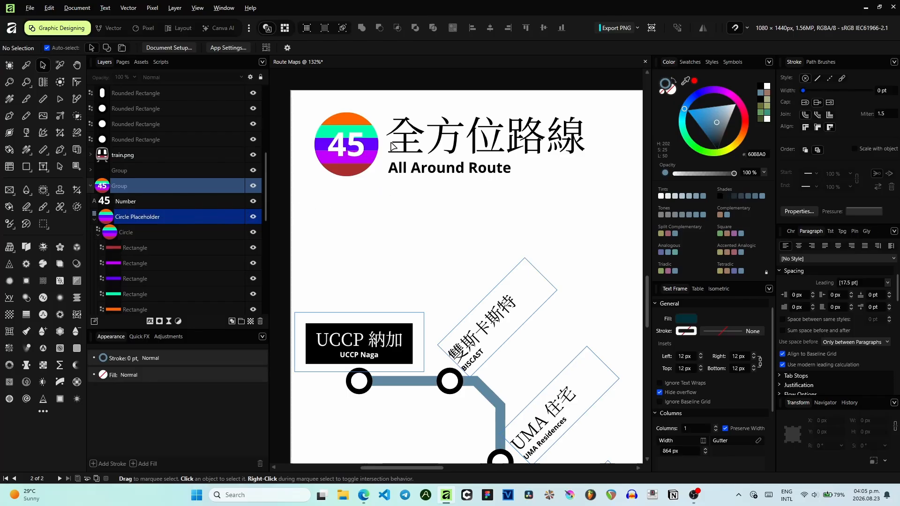
left_click(354, 122)
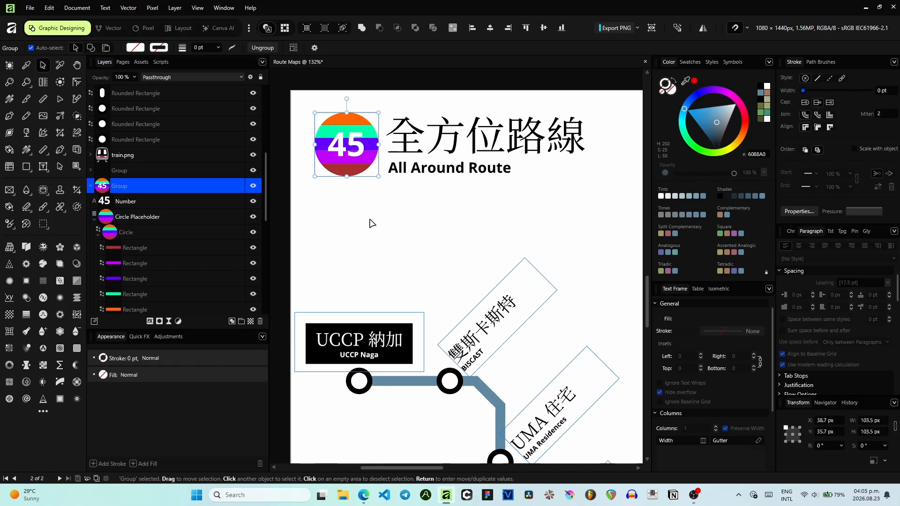
left_click(384, 208)
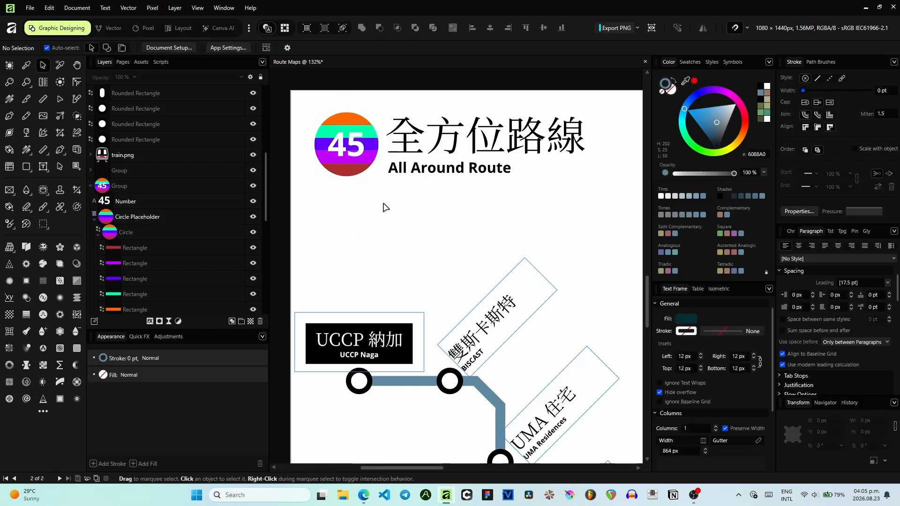
- Recolour the logo's top orange stripe with the green route colour 68A060 using the colour picker
double_click(359, 126)
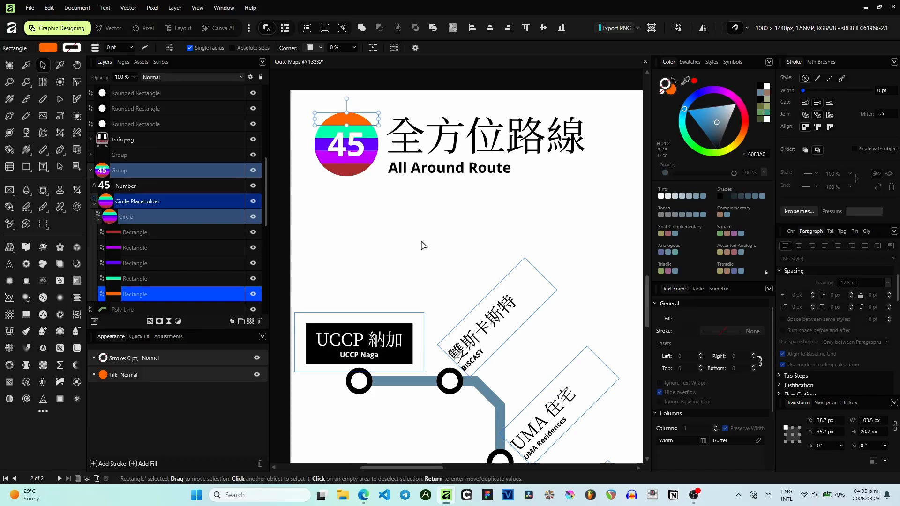
scroll(413, 237, "down", 3)
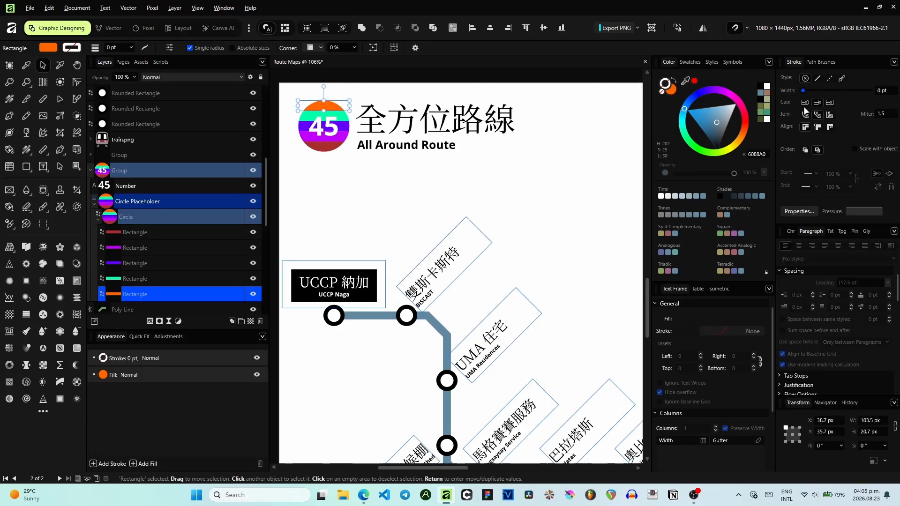
mouse_move(465, 233)
left_mouse_down()
mouse_move(366, 113)
mouse_move(372, 135)
mouse_move(462, 218)
left_mouse_up()
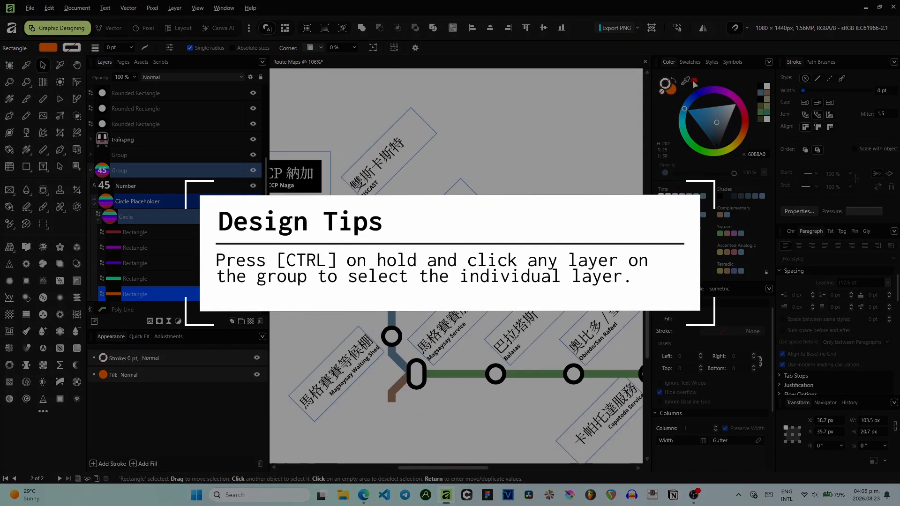
mouse_move(686, 80)
left_mouse_down()
mouse_move(481, 374)
mouse_move(444, 371)
left_mouse_up()
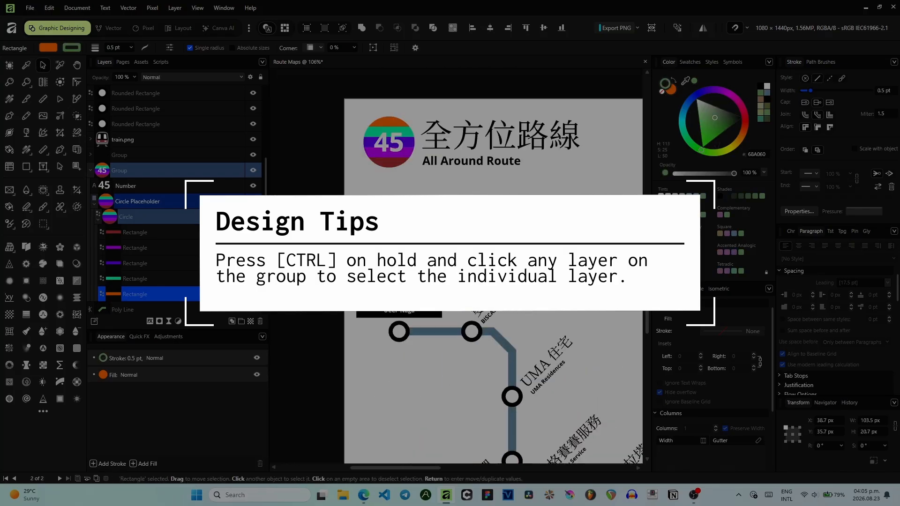
left_click_drag(396, 138, 406, 148)
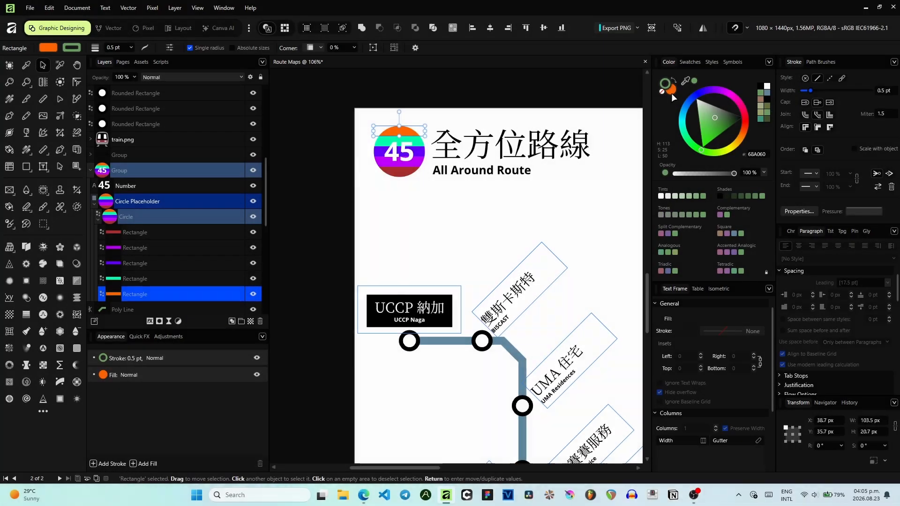
left_click(661, 91)
left_click(671, 89)
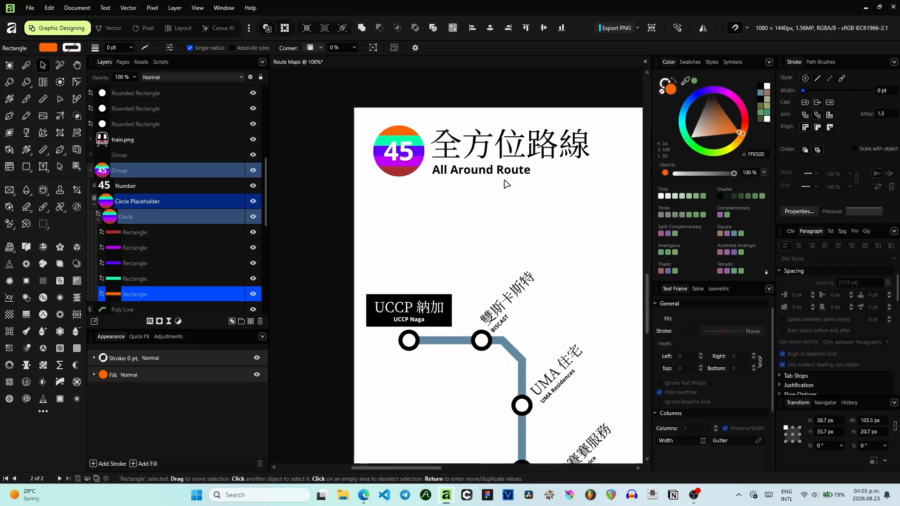
left_click_drag(506, 185, 361, 72)
left_click_drag(686, 81, 446, 388)
- Recolour the logo's second stripe with the blue route colour 6088A0
left_click_drag(447, 219, 595, 368)
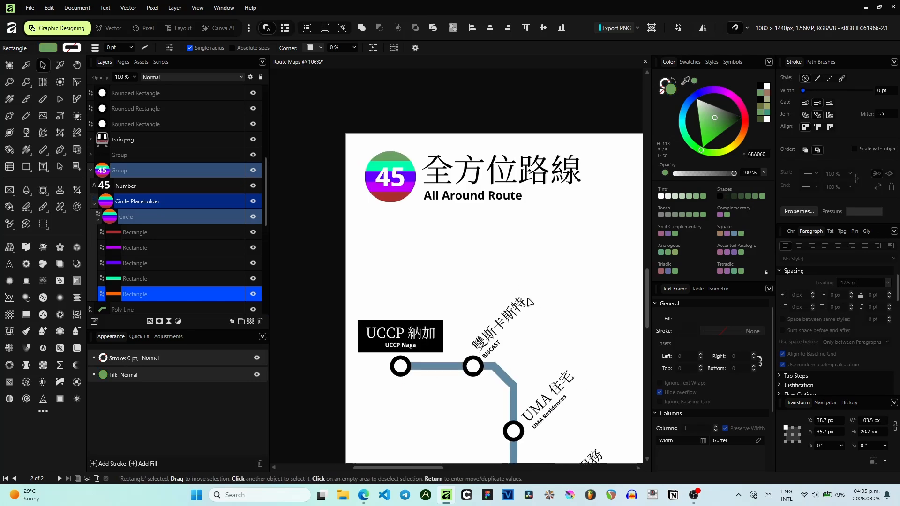
left_click(411, 167)
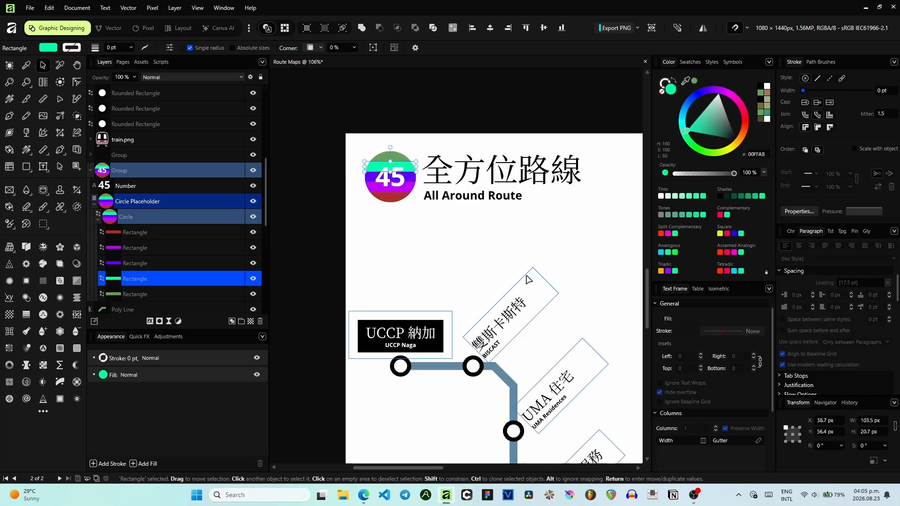
left_click_drag(526, 276, 465, 231)
left_click_drag(685, 79, 446, 331)
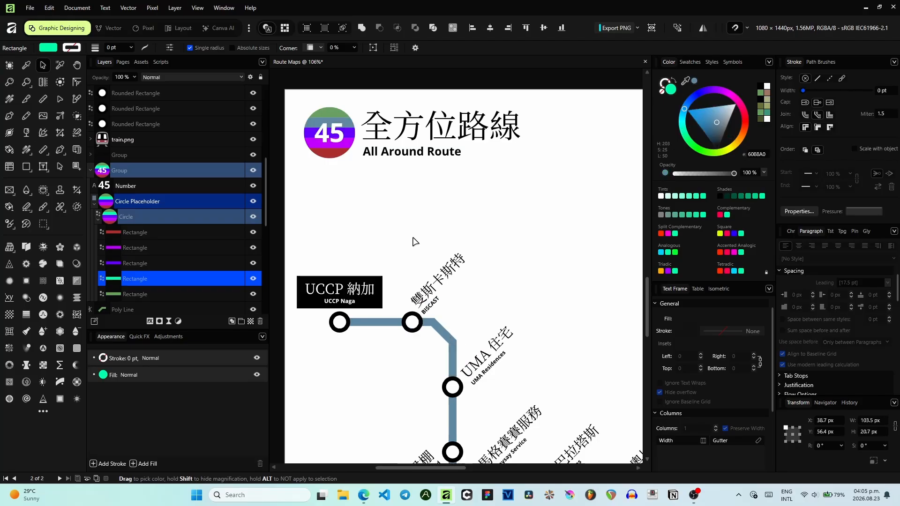
- Recolour the logo's third stripe with the brown route colour A07860
left_click(350, 133)
left_click_drag(572, 269, 523, 221)
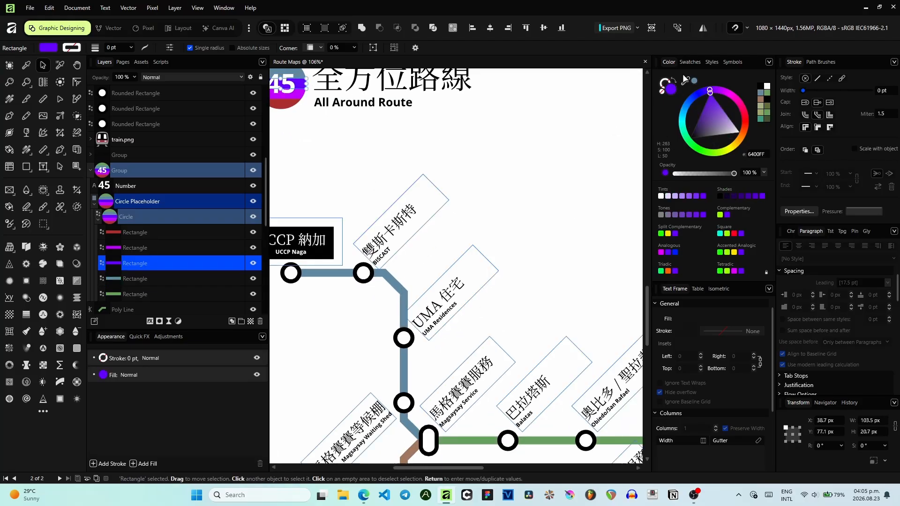
left_click_drag(684, 79, 467, 357)
left_click_drag(419, 436, 413, 449)
- Delete the logo's bottom red stripe and undo the deletion
scroll(387, 156, "up", 5)
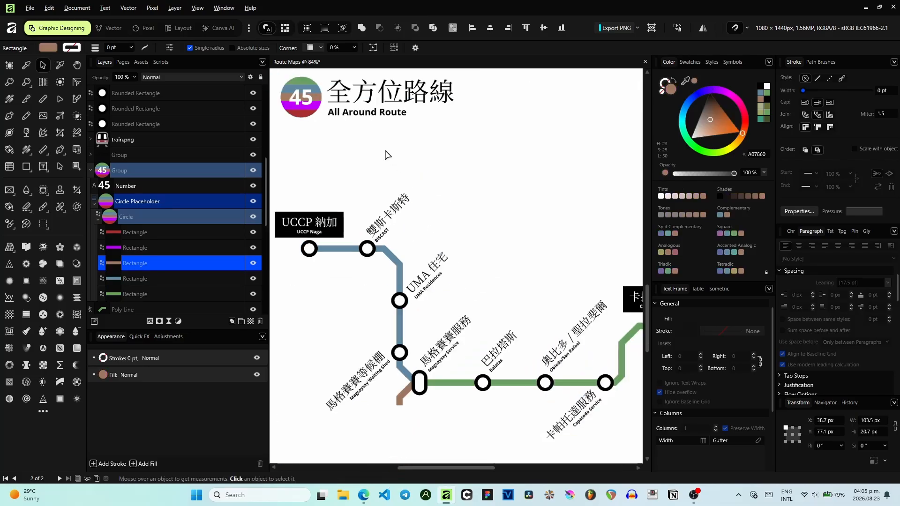
scroll(522, 235, "up", 5)
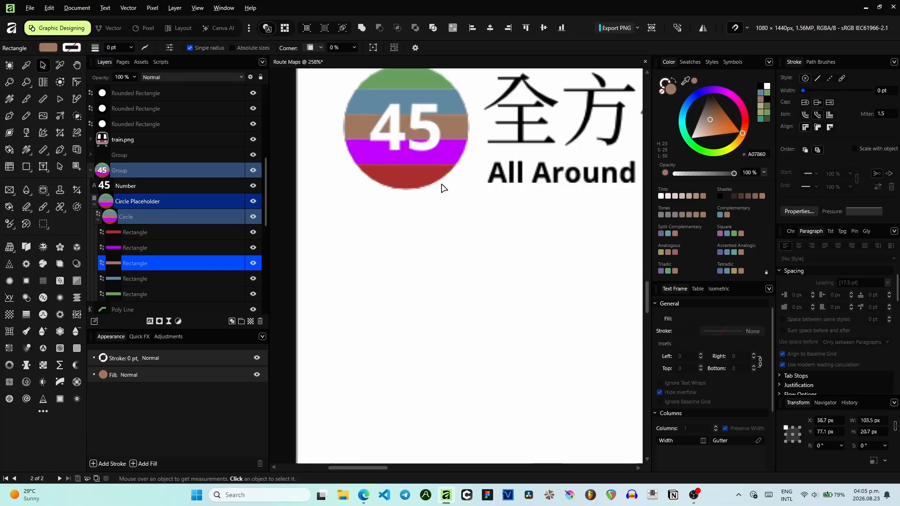
left_click(445, 161)
left_click(415, 177)
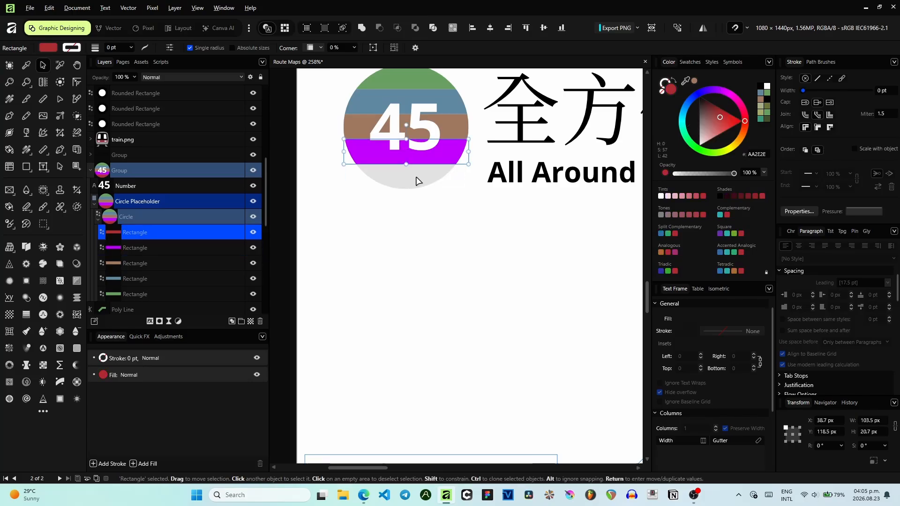
key("Delete")
key("ctrl+z")
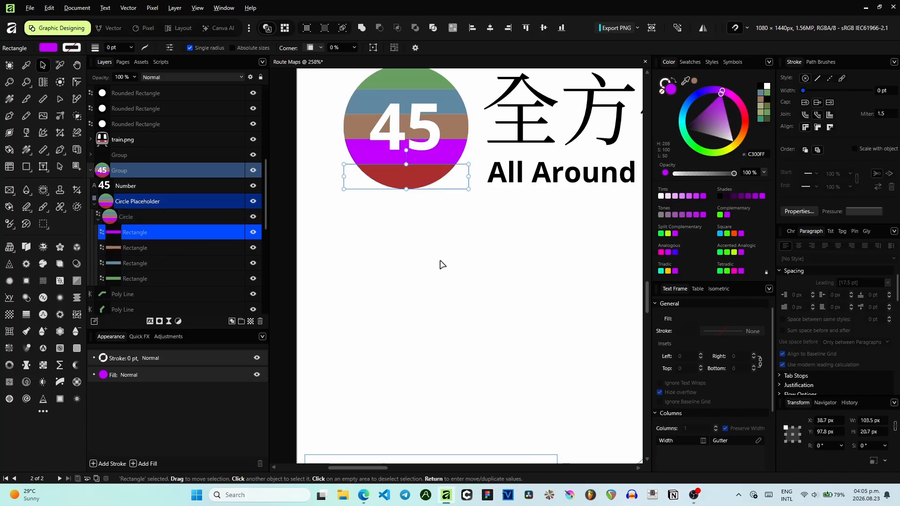
- Review the recoloured logo and the overall map layout
left_click(441, 262)
scroll(441, 262, "down", 5)
left_click_drag(514, 257, 473, 260)
scroll(354, 186, "up", 5)
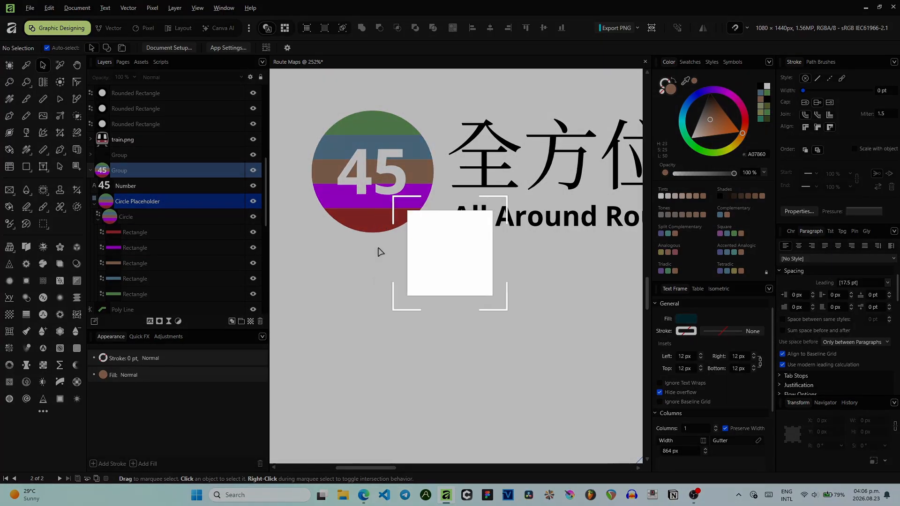
scroll(455, 335, "down", 6)
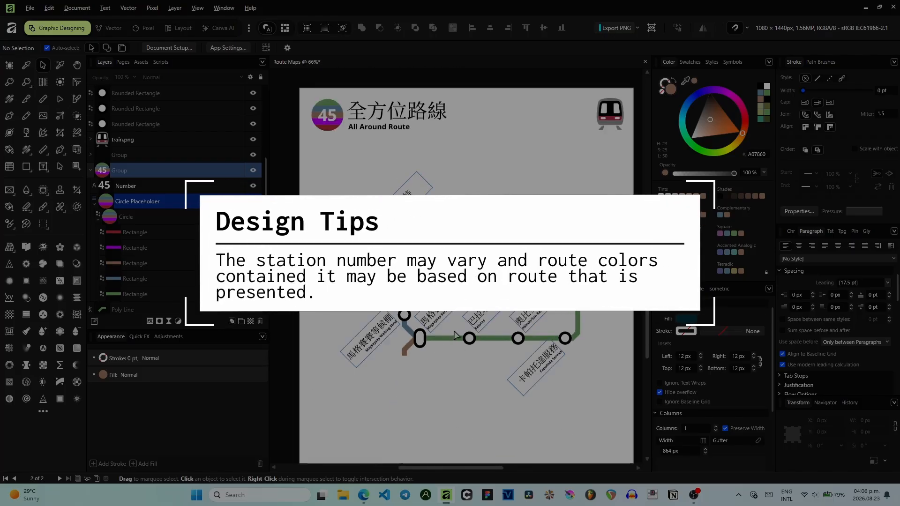
scroll(317, 118, "up", 6)
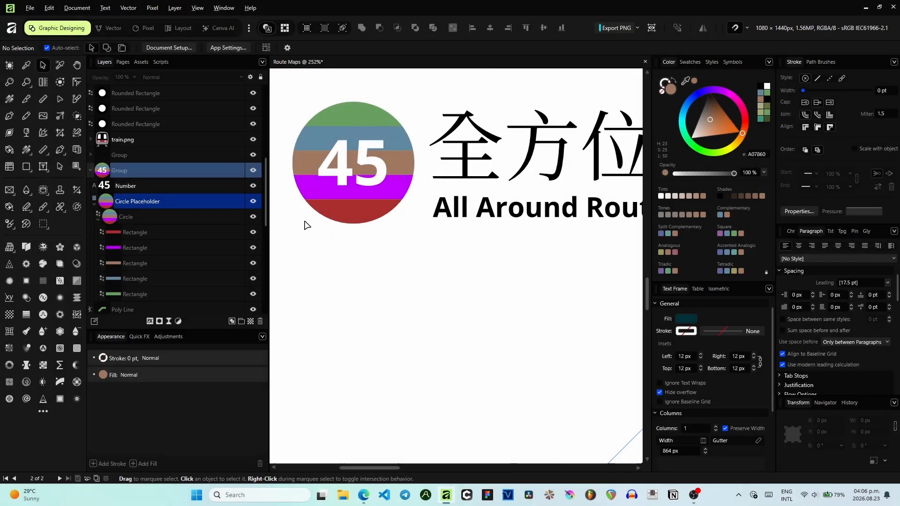
scroll(474, 222, "down", 3)
left_click_drag(564, 181, 237, 270)
scroll(303, 250, "down", 4)
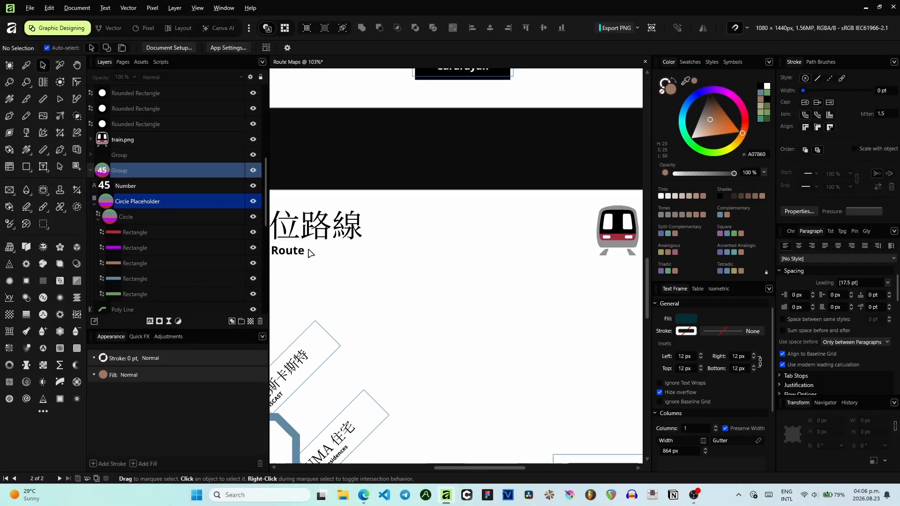
left_click_drag(290, 252, 385, 226)
scroll(344, 232, "up", 1)
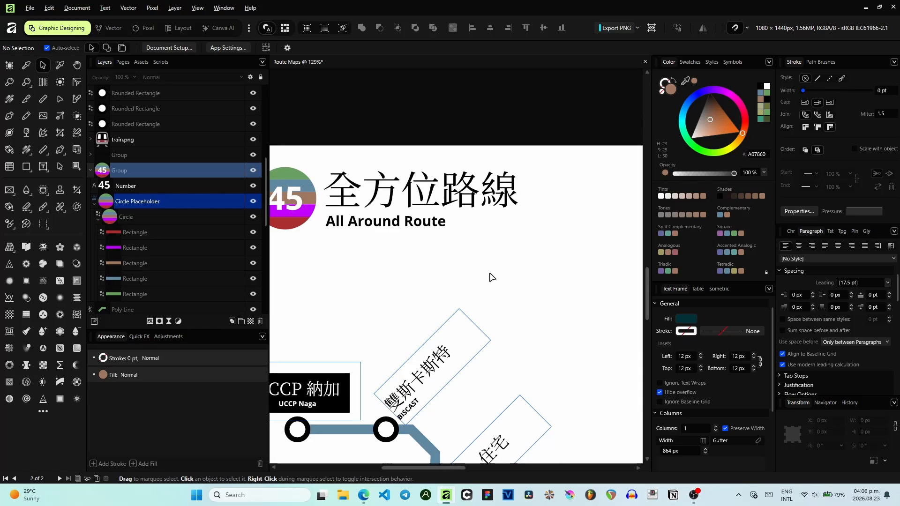
scroll(494, 277, "down", 2)
left_click_drag(496, 277, 321, 146)
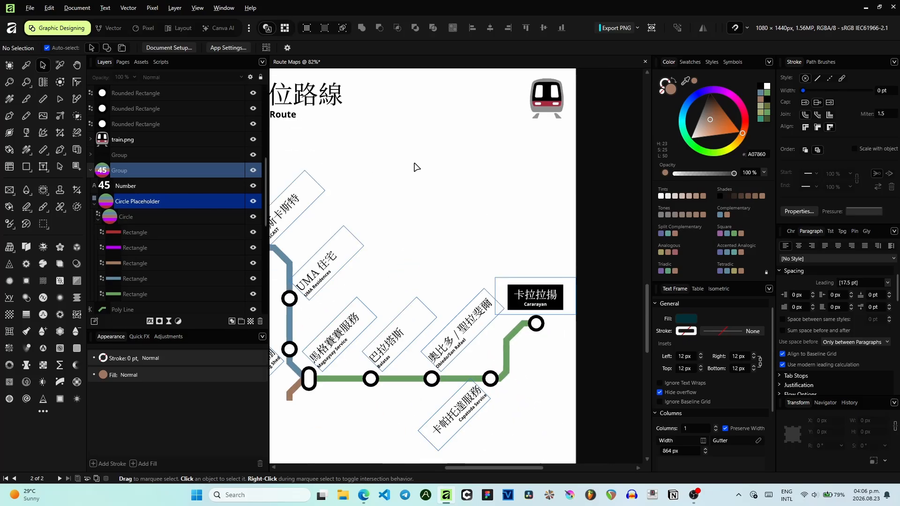
- Review the whole route map layout at several zoom levels
scroll(421, 167, "down", 1)
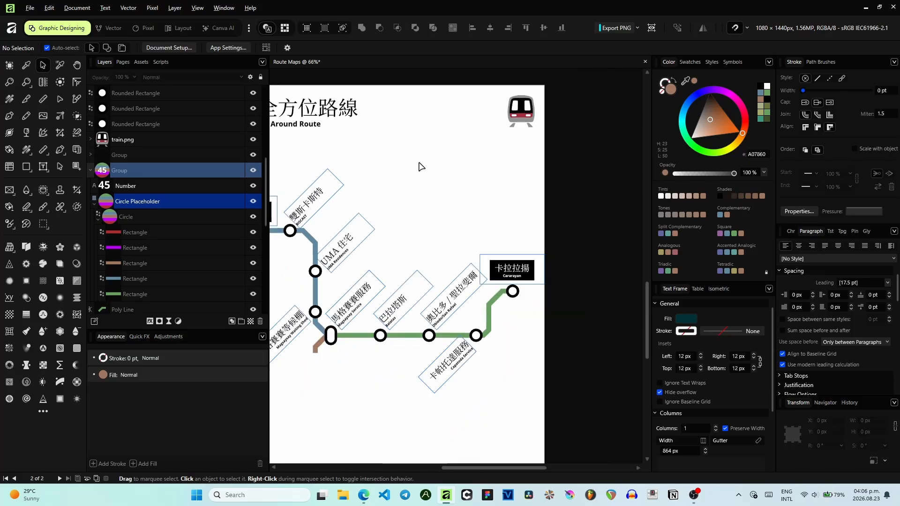
left_click_drag(432, 176, 477, 179)
scroll(478, 132, "down", 1)
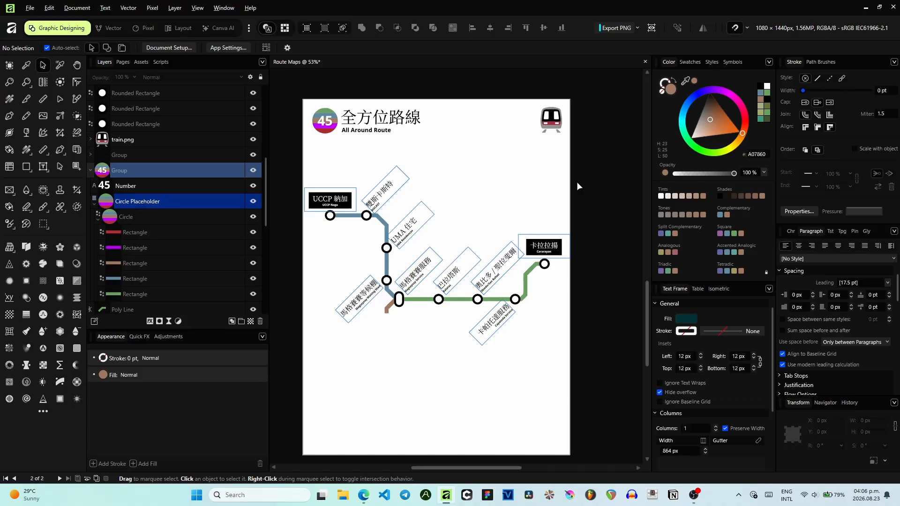
scroll(523, 200, "down", 1)
scroll(503, 230, "up", 1)
left_click_drag(453, 169, 417, 330)
left_click_drag(439, 294, 454, 401)
left_click_drag(466, 344, 435, 93)
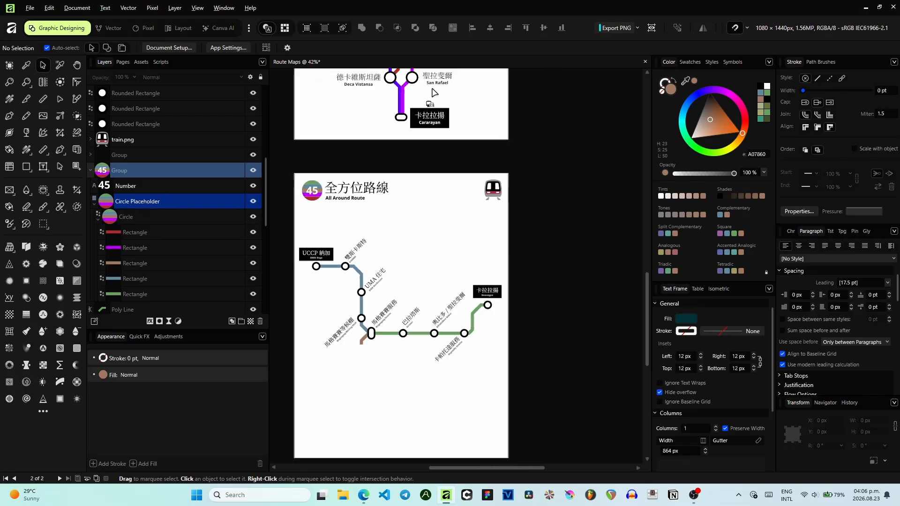
scroll(454, 182, "down", 2)
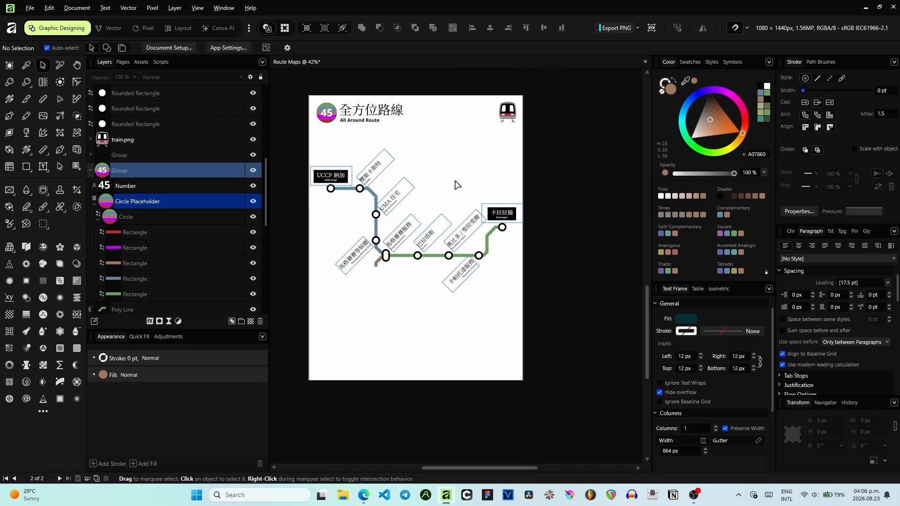
scroll(398, 257, "up", 5)
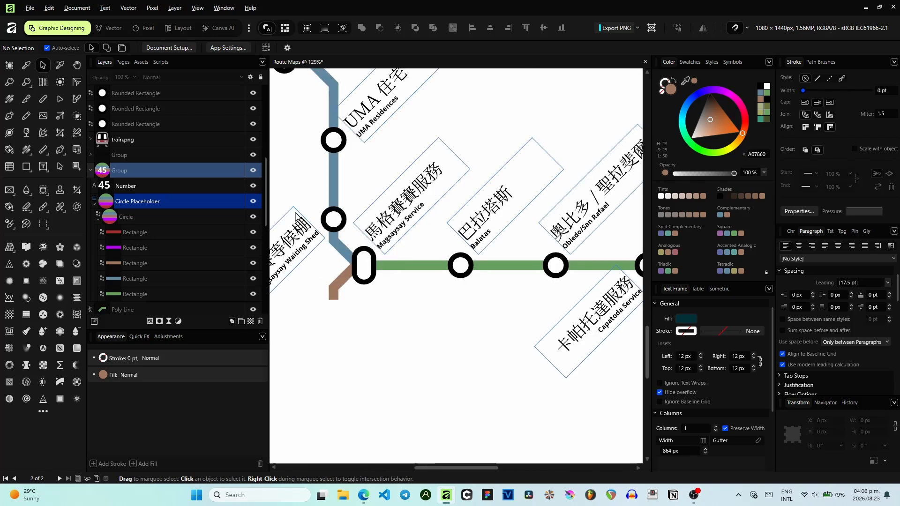
- Place a bus-and-car transport icon from the Metro Station Route Icons assets beside Capatoda Service station
left_click(141, 61)
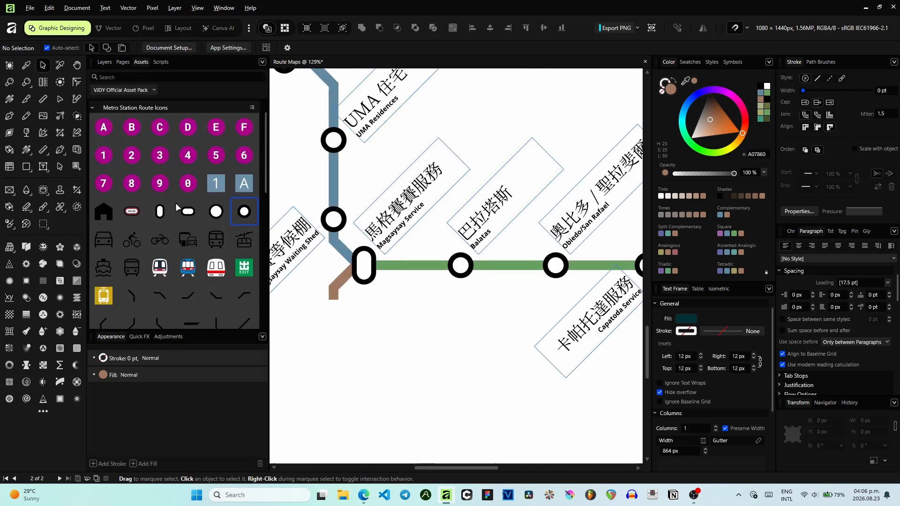
left_click_drag(497, 170, 271, 204)
scroll(406, 312, "up", 1)
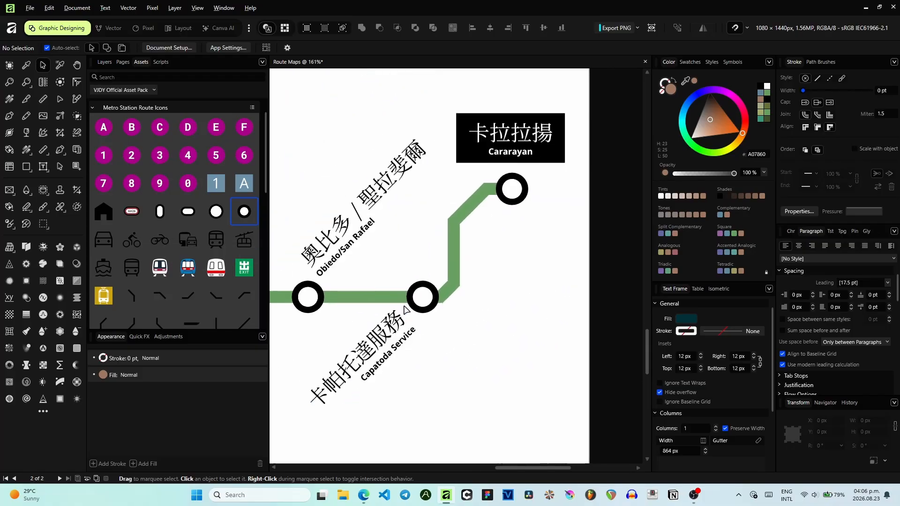
left_click_drag(404, 313, 424, 290)
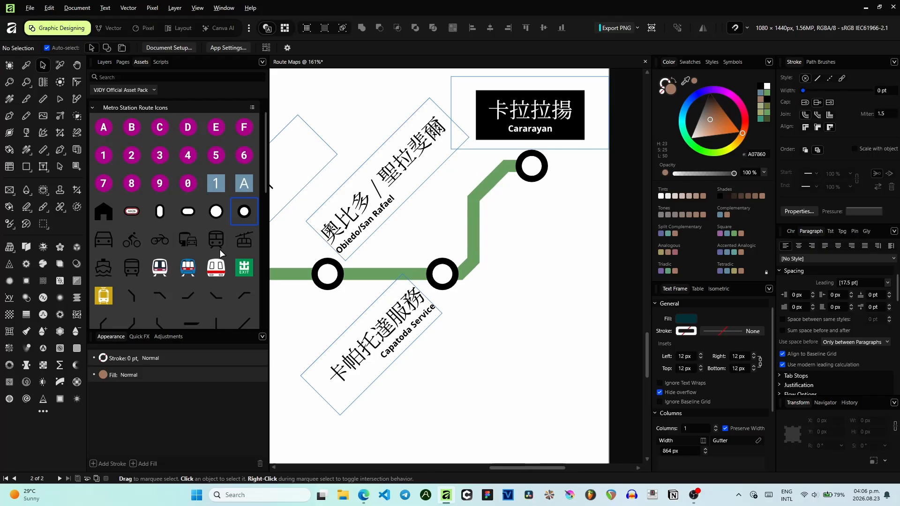
left_click_drag(189, 243, 444, 243)
scroll(312, 249, "down", 1)
left_click_drag(316, 249, 537, 234)
scroll(439, 237, "up", 3)
left_click_drag(331, 213, 508, 287)
- Place a second bus-and-car transport icon just below the Magsaysay interchange station
left_click_drag(187, 239, 518, 370)
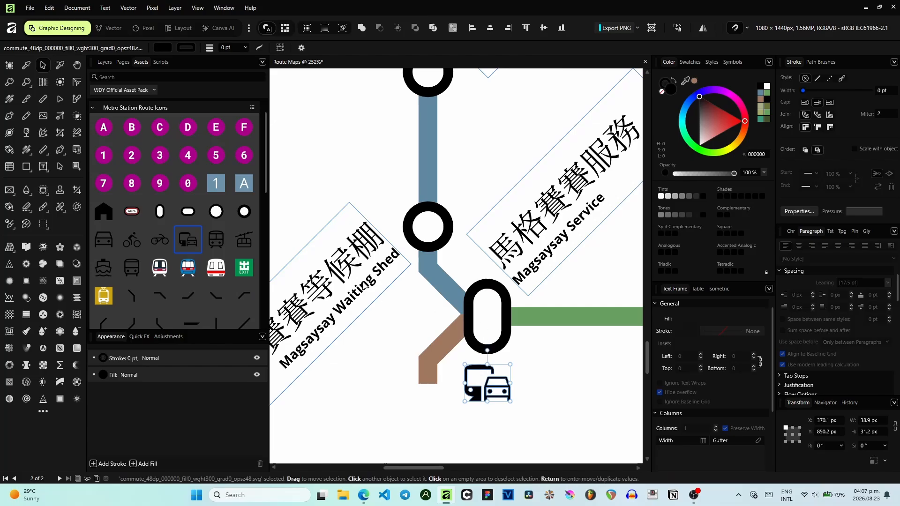
scroll(389, 281, "down", 1)
left_click_drag(350, 222, 370, 282)
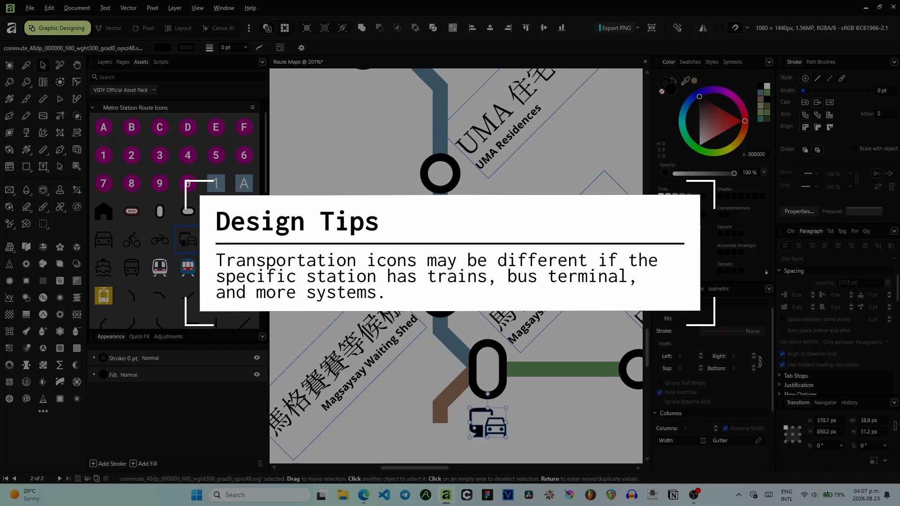
scroll(467, 235, "down", 2)
left_click_drag(467, 234, 469, 322)
left_click_drag(357, 208, 428, 300)
scroll(428, 300, "up", 1)
left_click_drag(367, 269, 407, 272)
- Add the EXIT sign icon from the assets near UCCP Naga and resize it to 36 px wide
left_click_drag(251, 269, 412, 206)
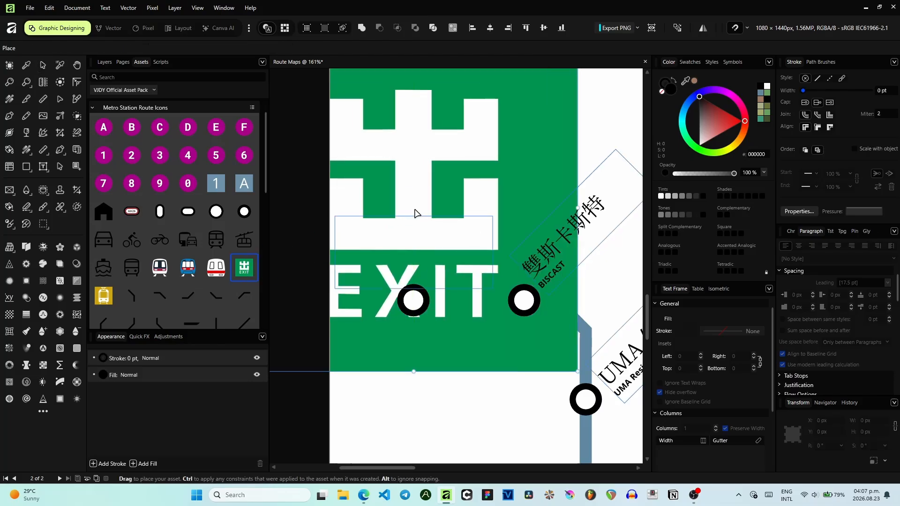
scroll(416, 209, "down", 2)
left_click_drag(511, 308, 339, 140)
key("ctrl+z")
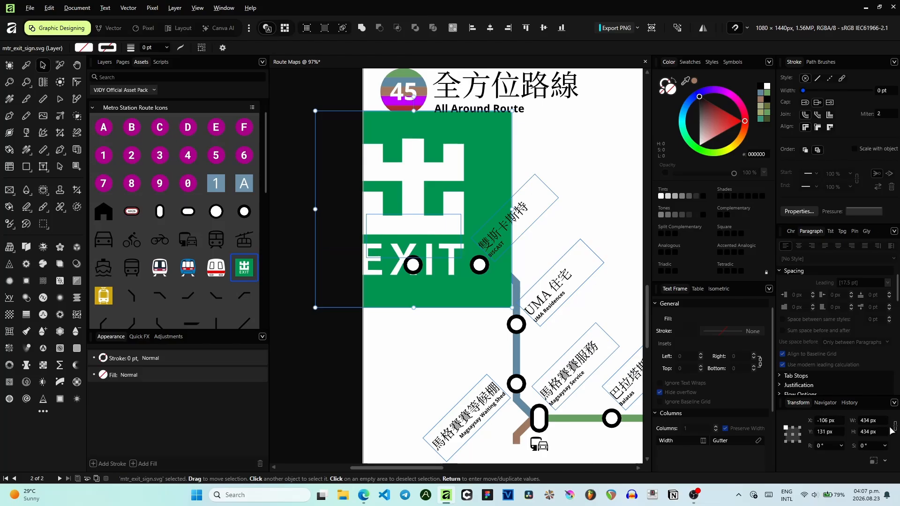
left_click(873, 421)
type("24")
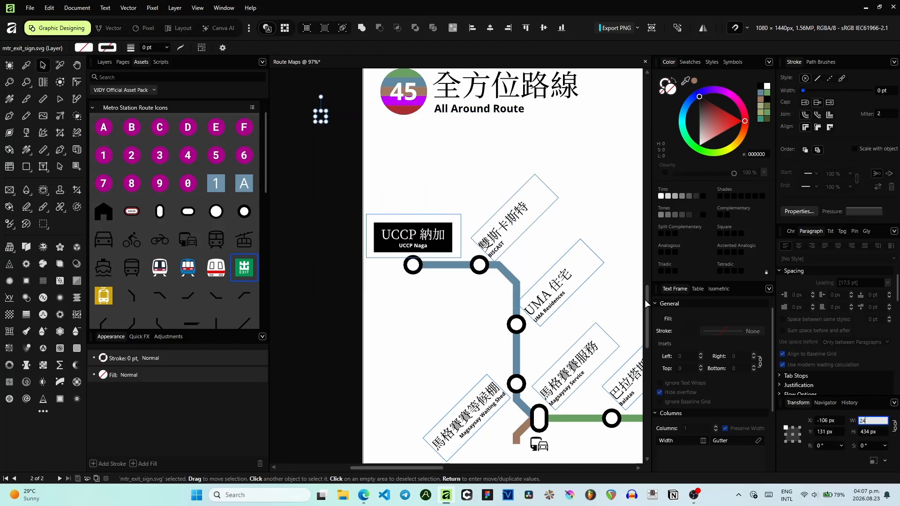
key("Return")
left_click_drag(322, 121, 415, 216)
left_click(871, 420)
type("36")
key("Return")
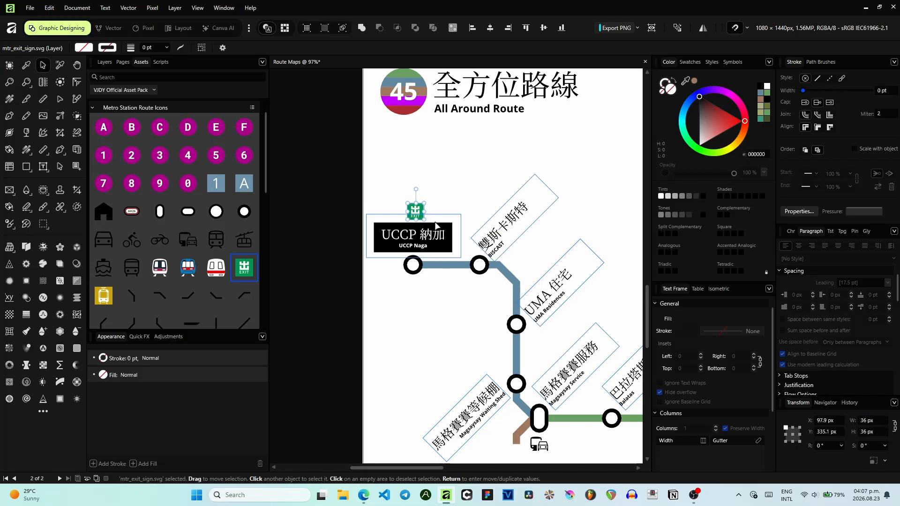
- Move the EXIT icon to sit just above the UCCP Naga station label
scroll(415, 210, "up", 5)
left_click_drag(415, 210, 389, 193)
scroll(457, 204, "down", 2)
scroll(478, 176, "down", 2)
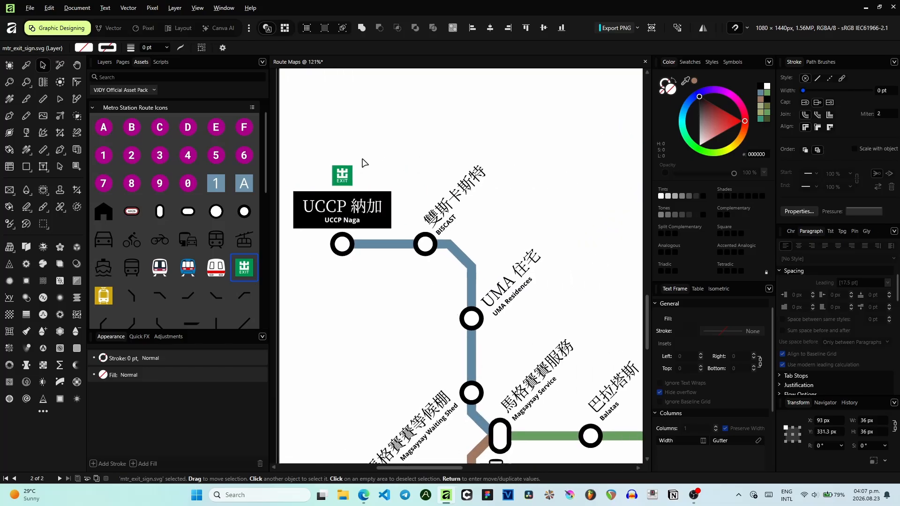
scroll(462, 240, "down", 3)
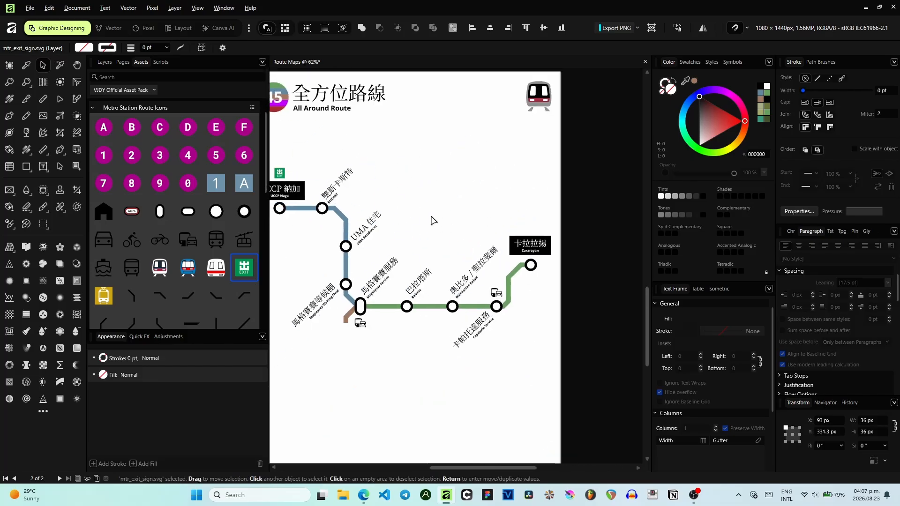
scroll(197, 244, "down", 2)
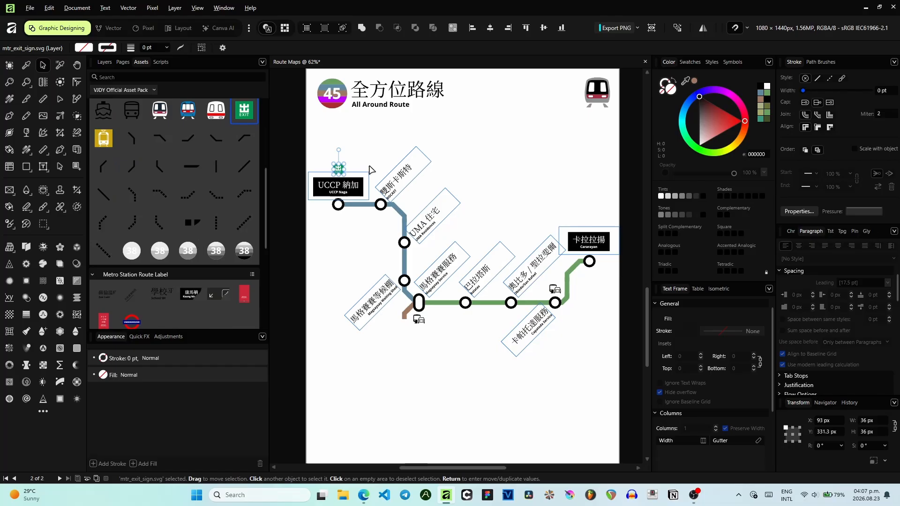
left_click(403, 219)
left_click_drag(389, 191, 352, 213)
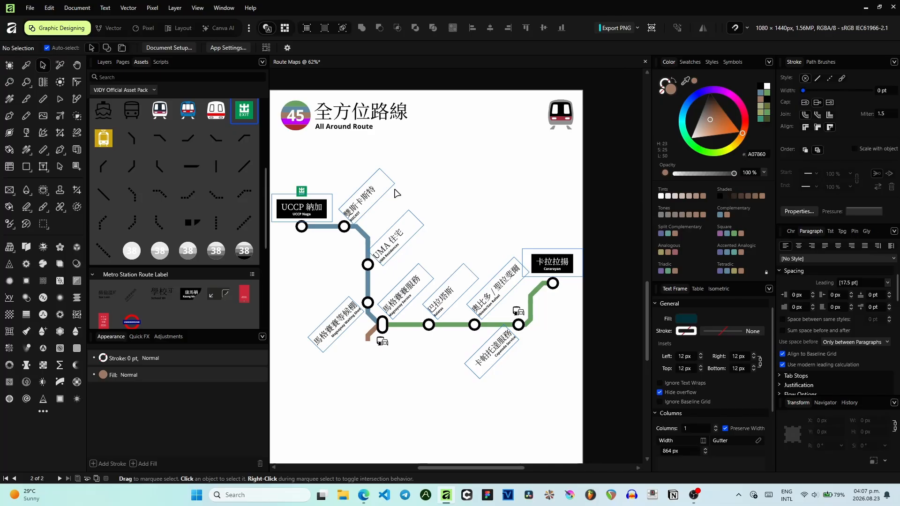
- Change the route number in the logo circle from 45 to 74
scroll(398, 193, "up", 8)
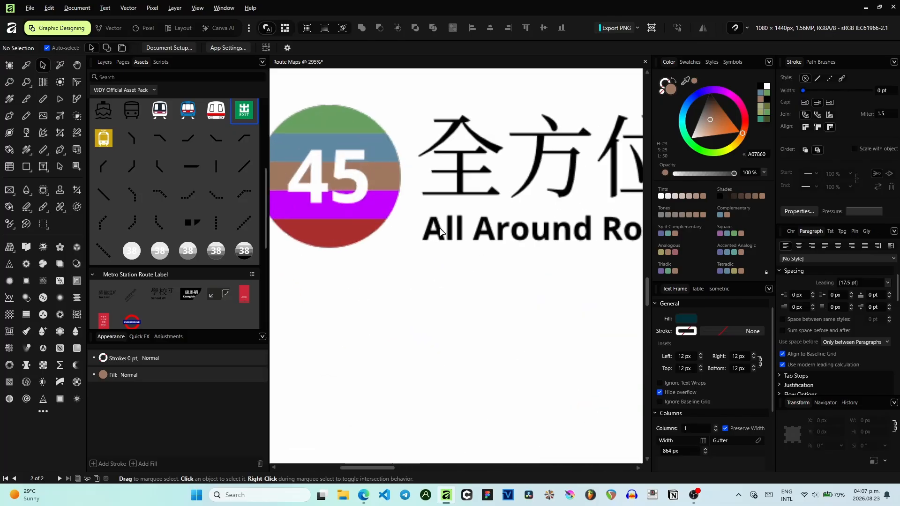
left_click_drag(407, 239, 465, 311)
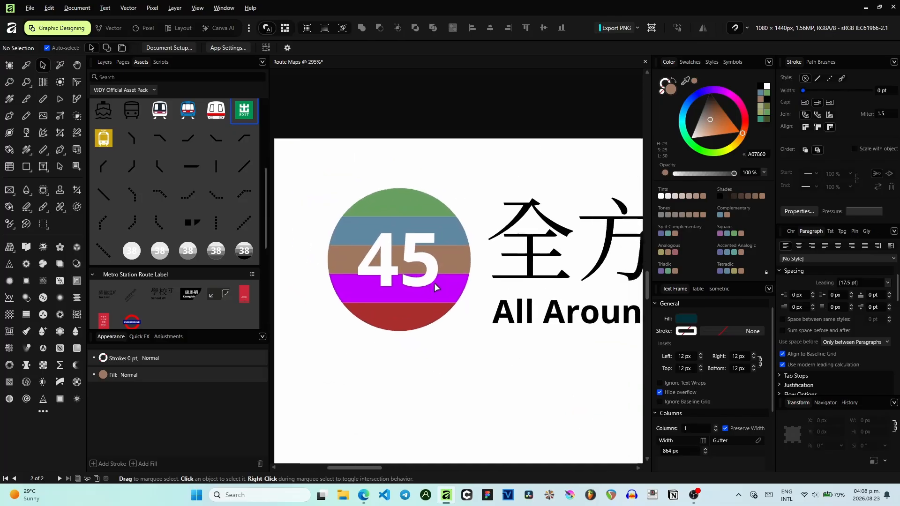
double_click(393, 251)
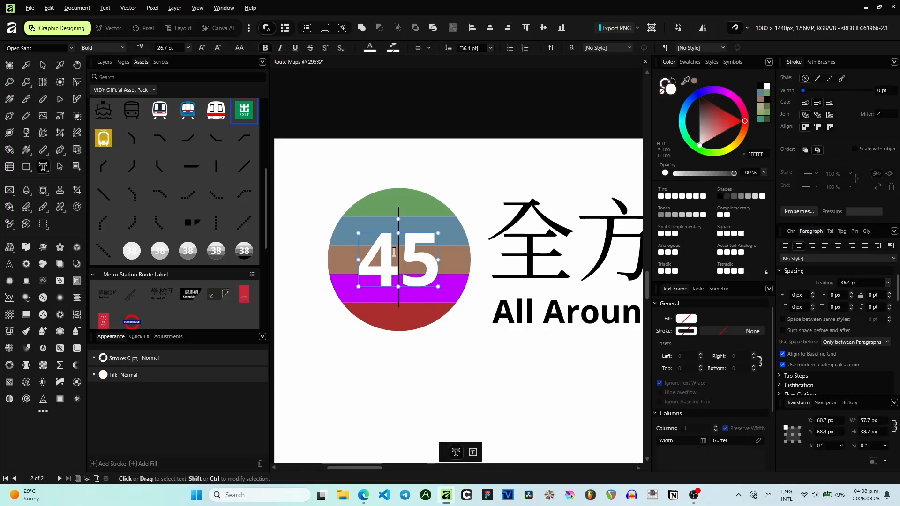
key("ctrl+a")
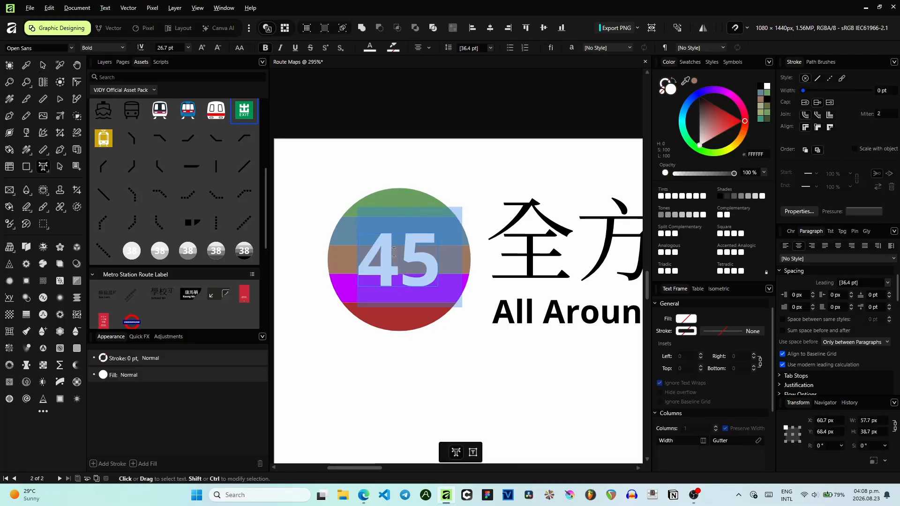
type("74")
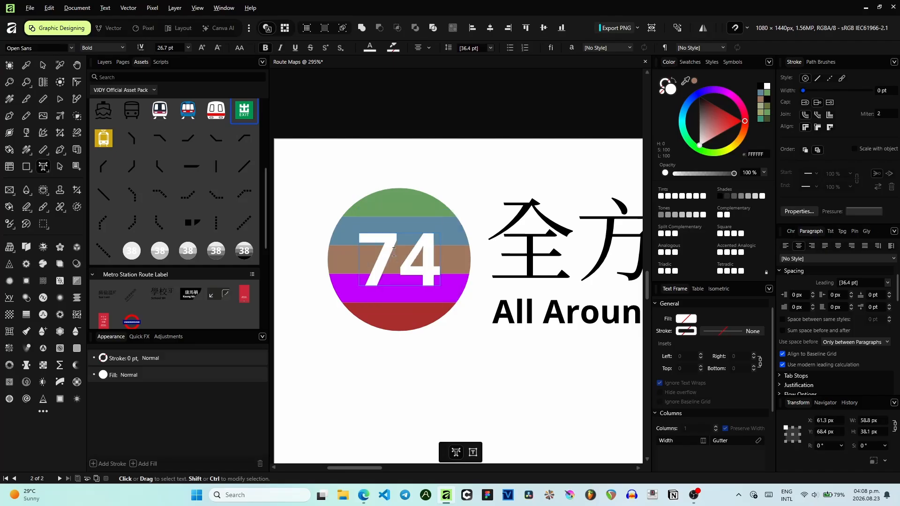
left_click(59, 65)
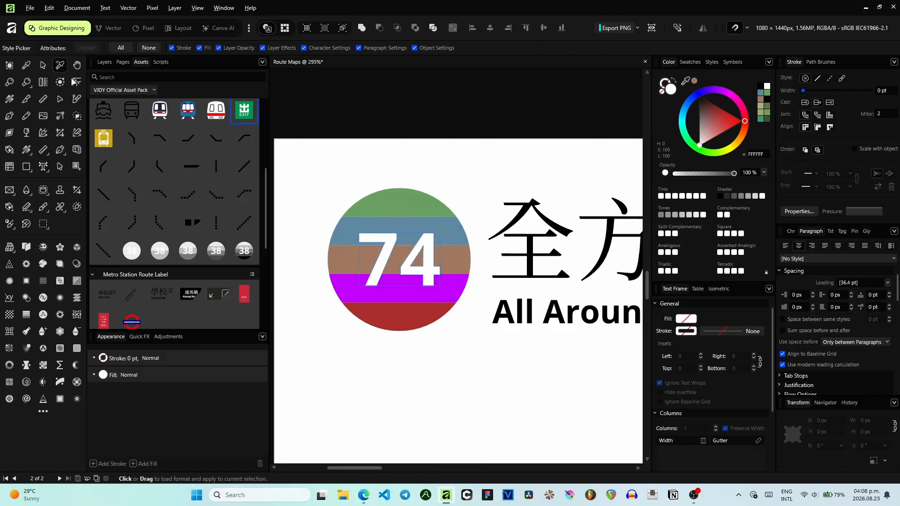
left_click(42, 65)
- Review the map with the new transport and exit icons and the updated logo
scroll(425, 139, "down", 3)
left_click_drag(426, 140, 295, 137)
scroll(469, 202, "down", 2)
left_click_drag(548, 245, 463, 153)
scroll(470, 247, "down", 2)
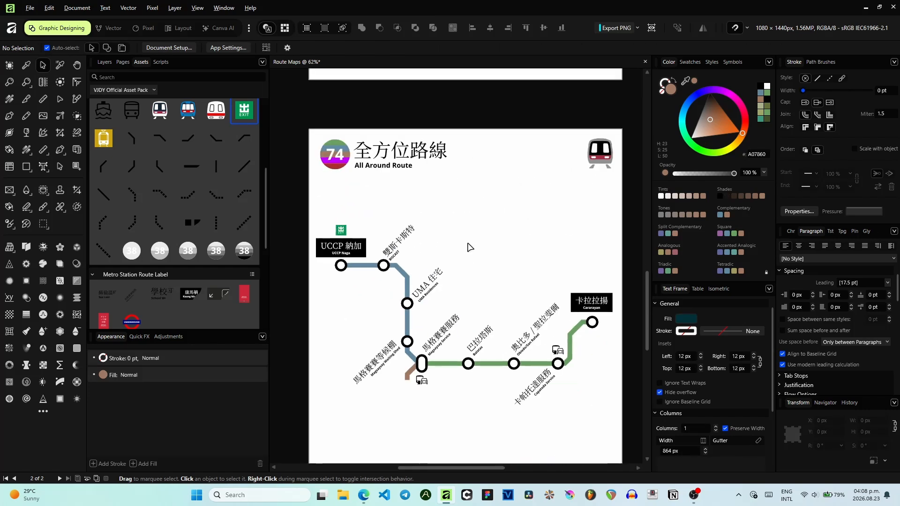
left_click_drag(470, 247, 452, 185)
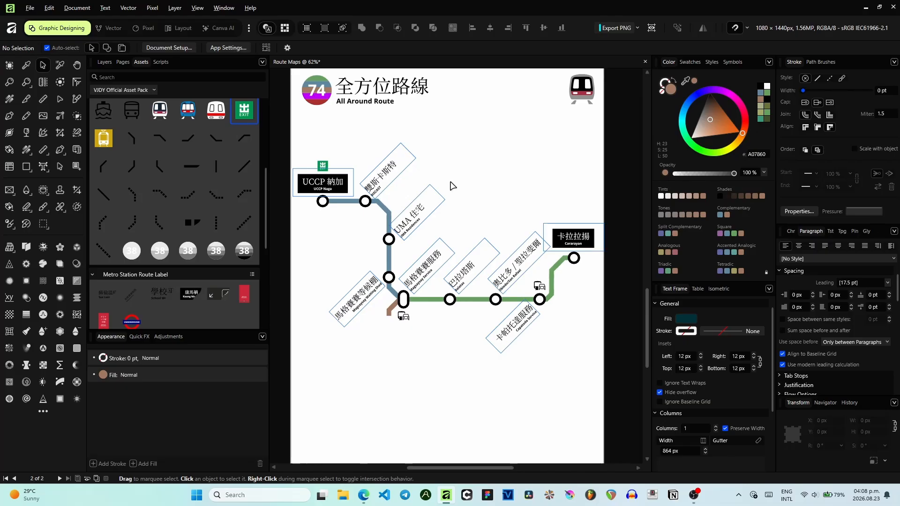
scroll(470, 185, "down", 1)
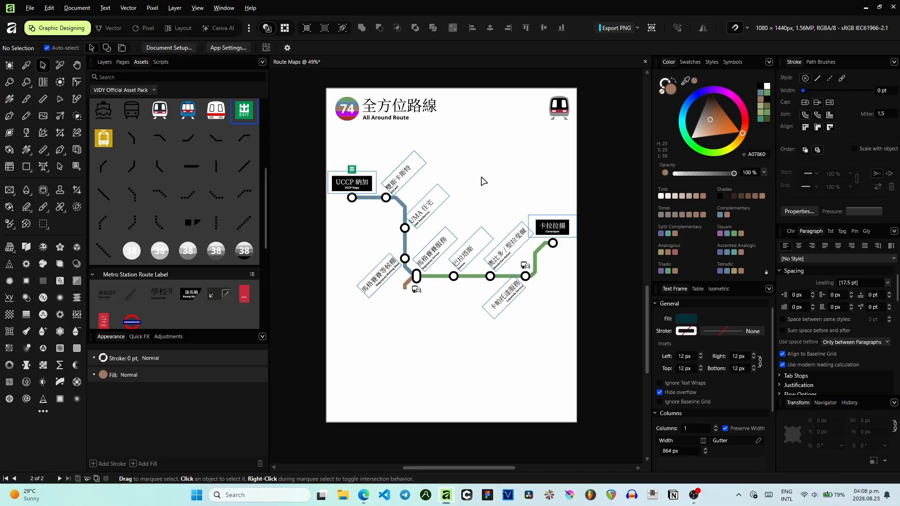
scroll(461, 203, "up", 1)
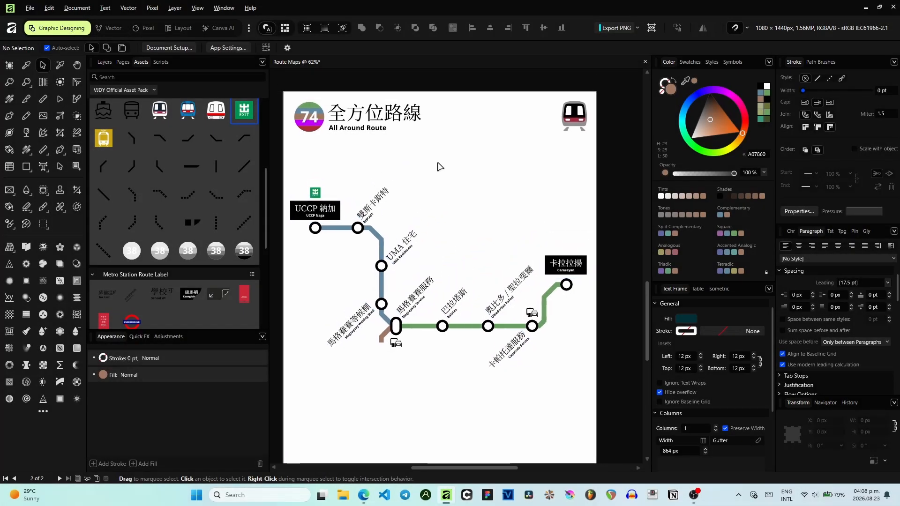
scroll(549, 233, "up", 5)
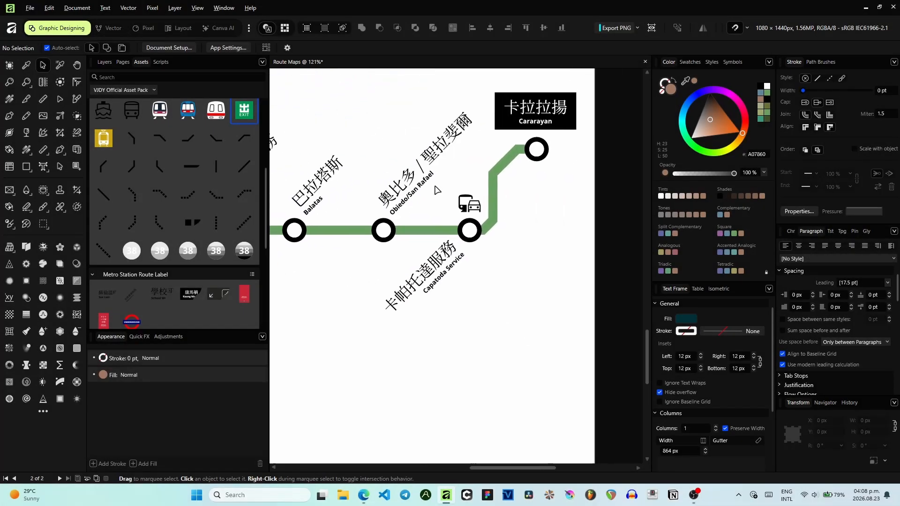
scroll(514, 208, "down", 3)
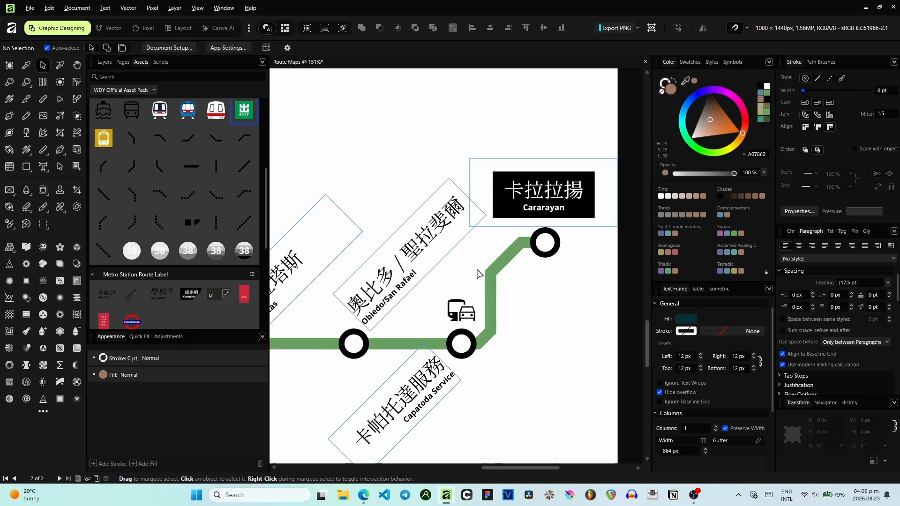
scroll(407, 270, "down", 3)
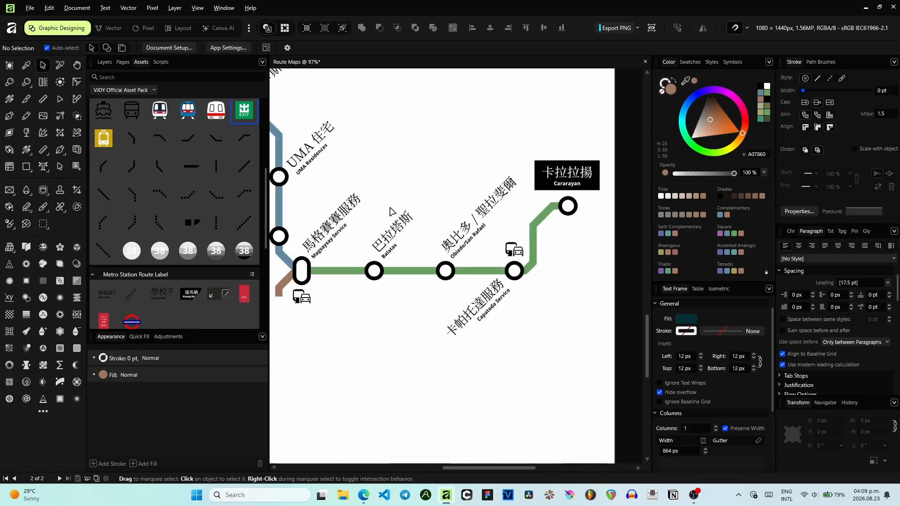
left_click_drag(476, 210, 424, 259)
scroll(424, 259, "down", 1)
left_click_drag(394, 213, 423, 200)
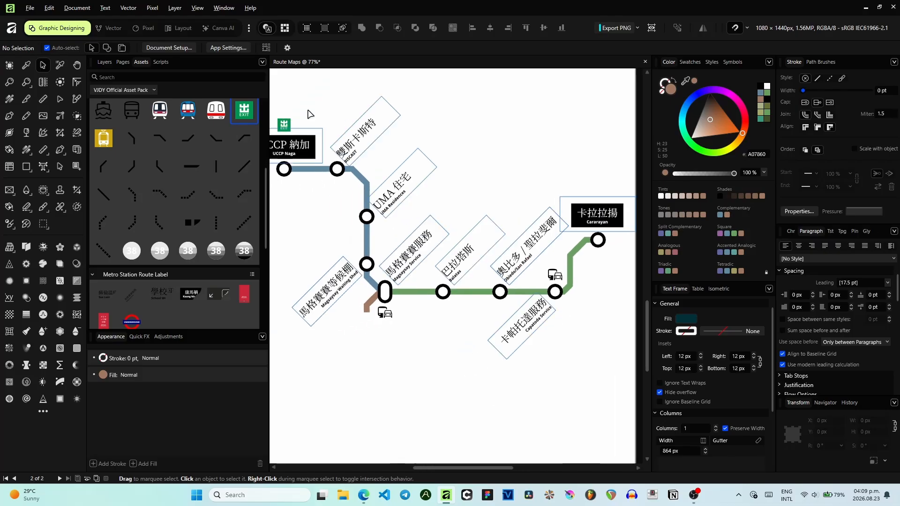
left_click_drag(575, 229, 541, 205)
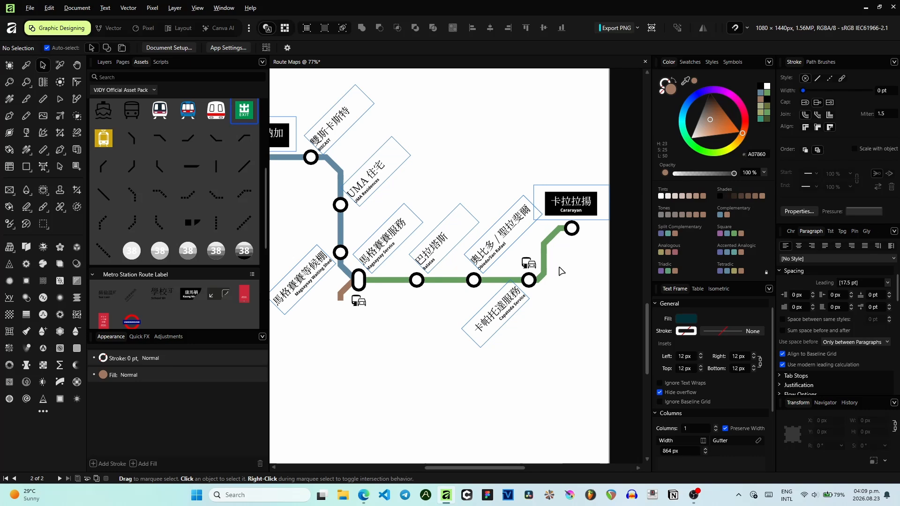
scroll(553, 264, "up", 2)
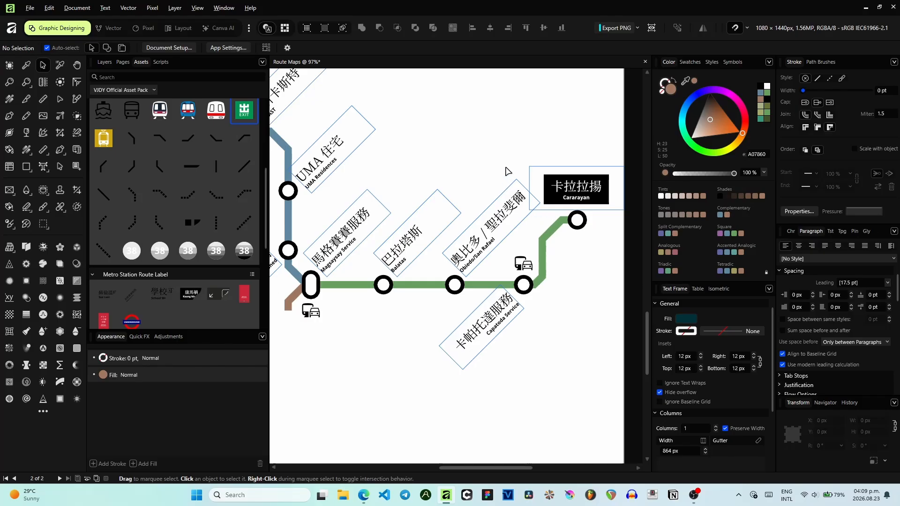
scroll(512, 171, "up", 2)
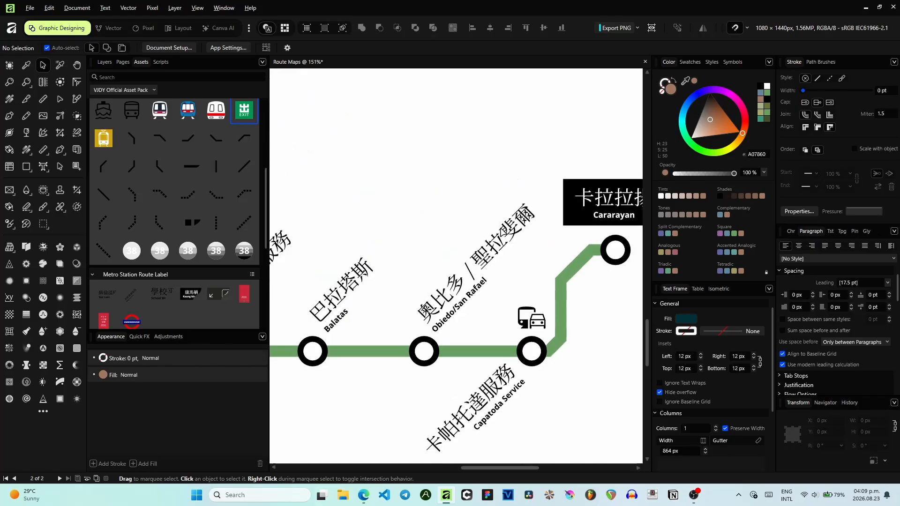
scroll(525, 281, "down", 1)
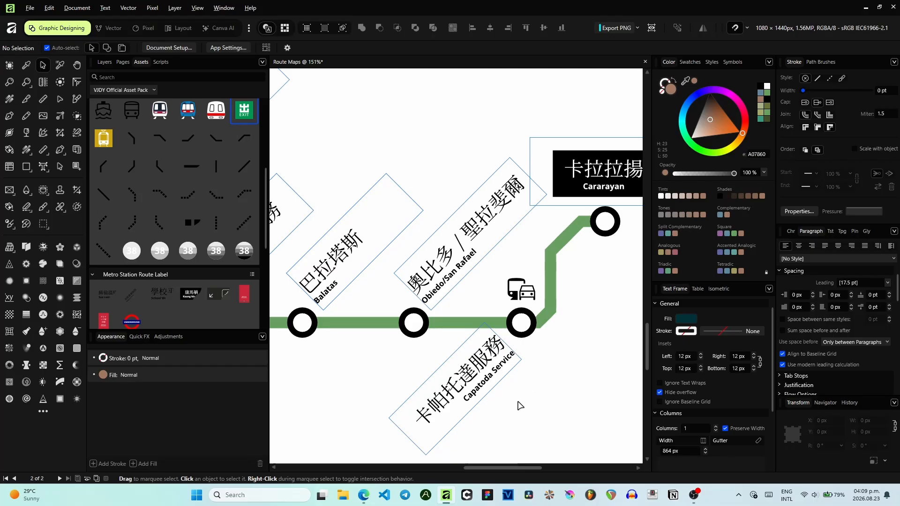
scroll(517, 402, "left", 2)
scroll(548, 393, "down", 1)
scroll(429, 358, "left", 2)
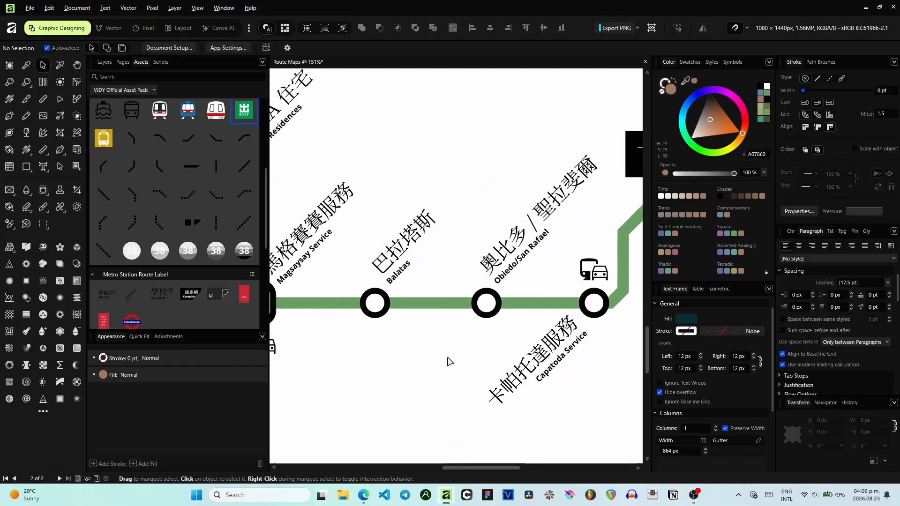
scroll(421, 350, "down", 1)
scroll(422, 350, "left", 5)
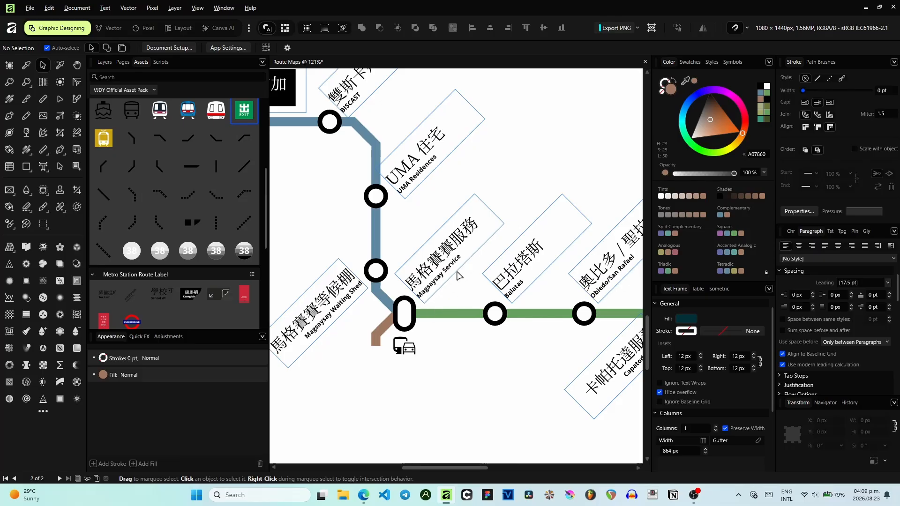
scroll(445, 275, "up", 4)
scroll(388, 247, "left", 3)
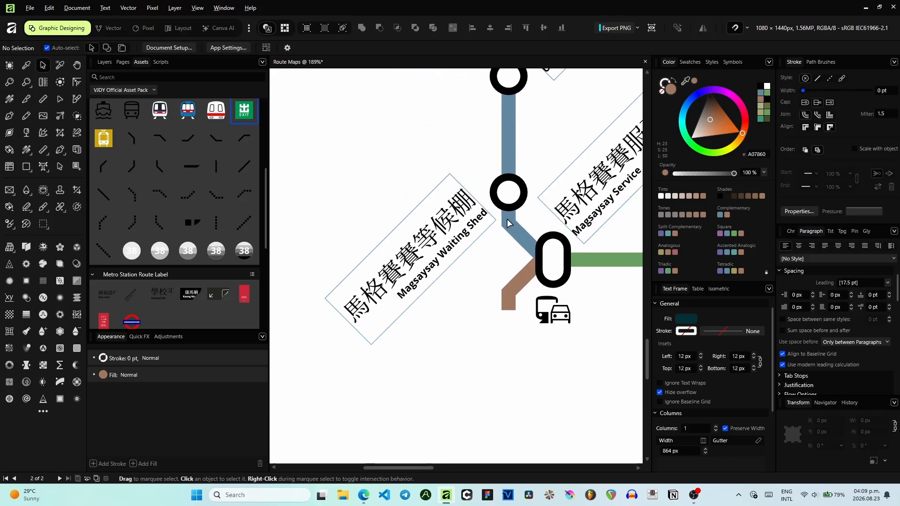
scroll(510, 223, "up", 3)
scroll(510, 223, "right", 1)
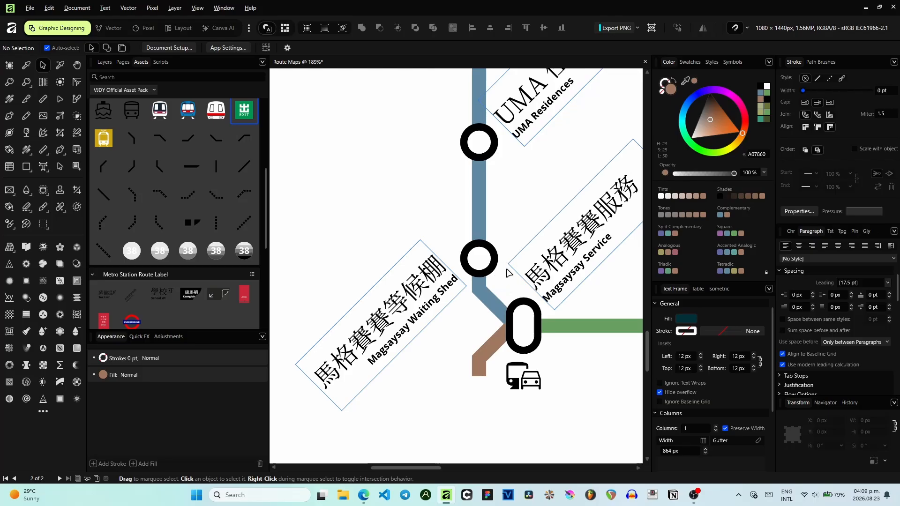
scroll(509, 273, "up", 6)
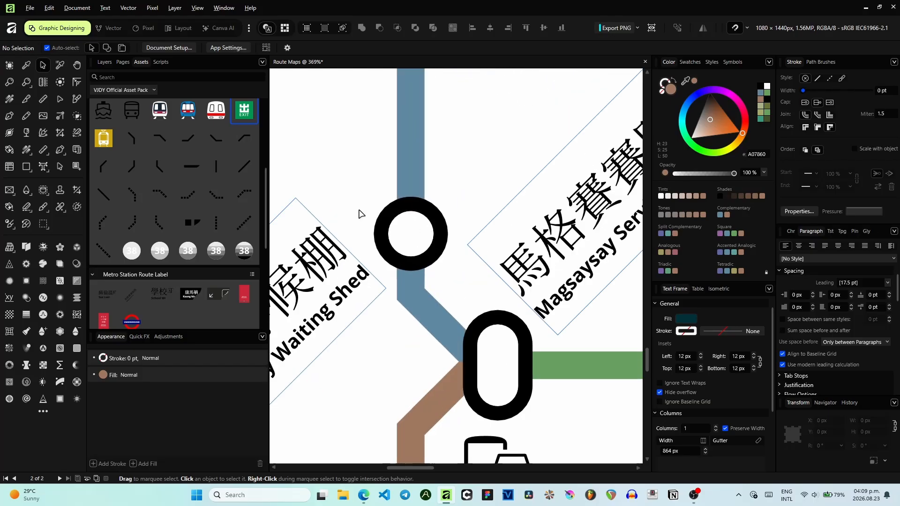
left_click_drag(138, 193, 448, 272)
left_click_drag(395, 168, 443, 244)
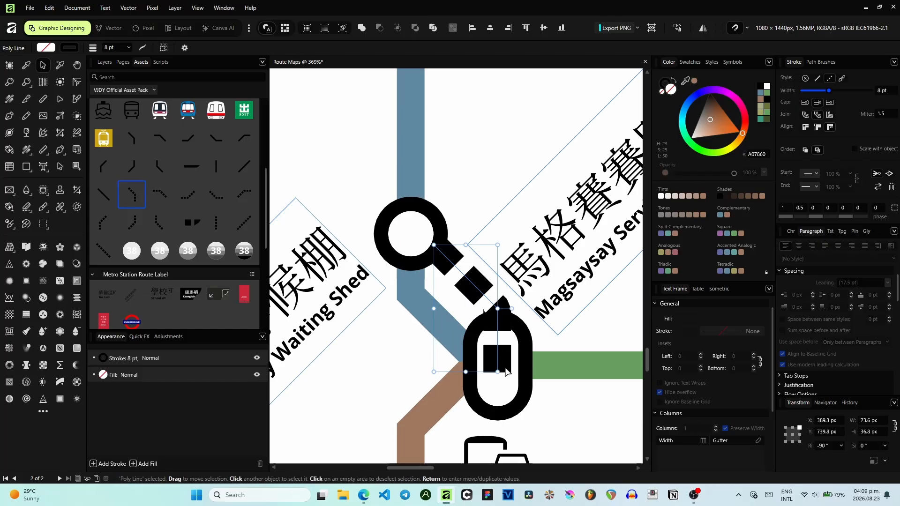
left_click_drag(497, 371, 467, 320)
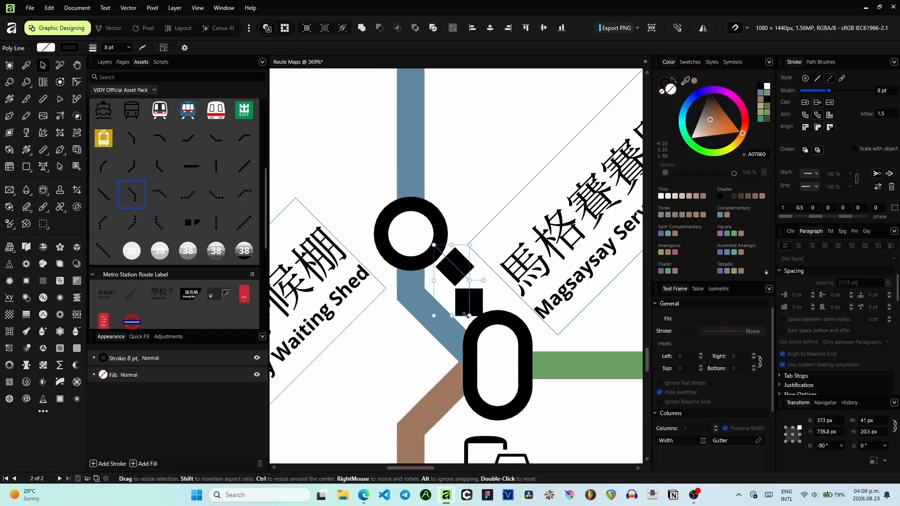
key("Delete")
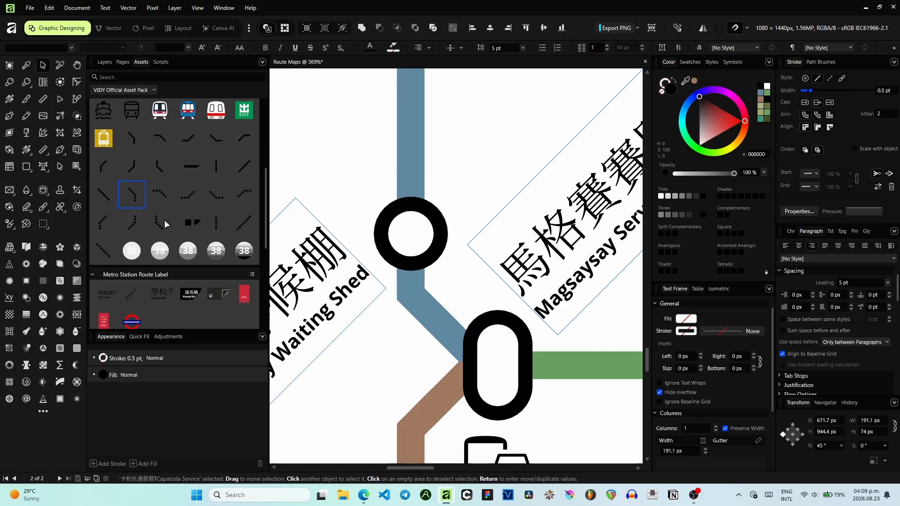
- Add a diagonal dashed line asset linking the Magsaysay Waiting Shed station to the Magsaysay Service interchange station
mouse_move(107, 251)
left_mouse_down()
mouse_move(295, 263)
mouse_move(525, 369)
mouse_move(529, 359)
left_mouse_up()
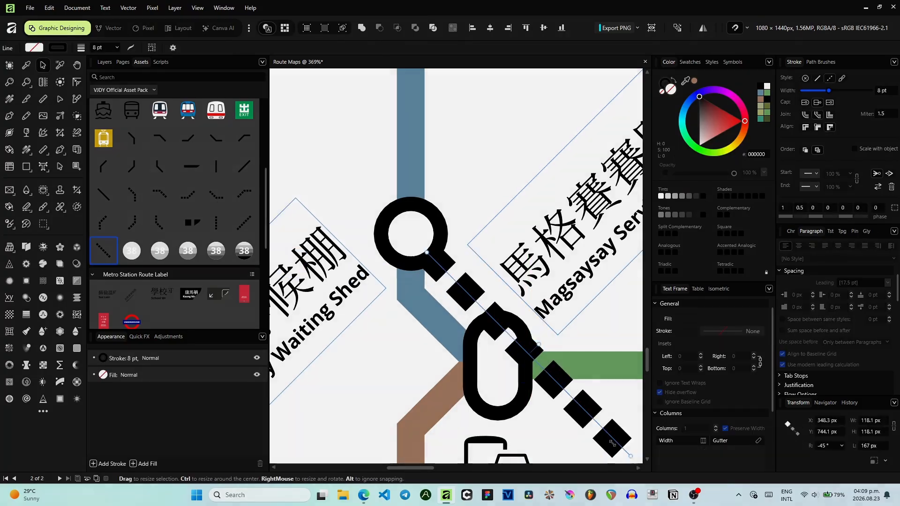
left_click_drag(611, 443, 496, 322)
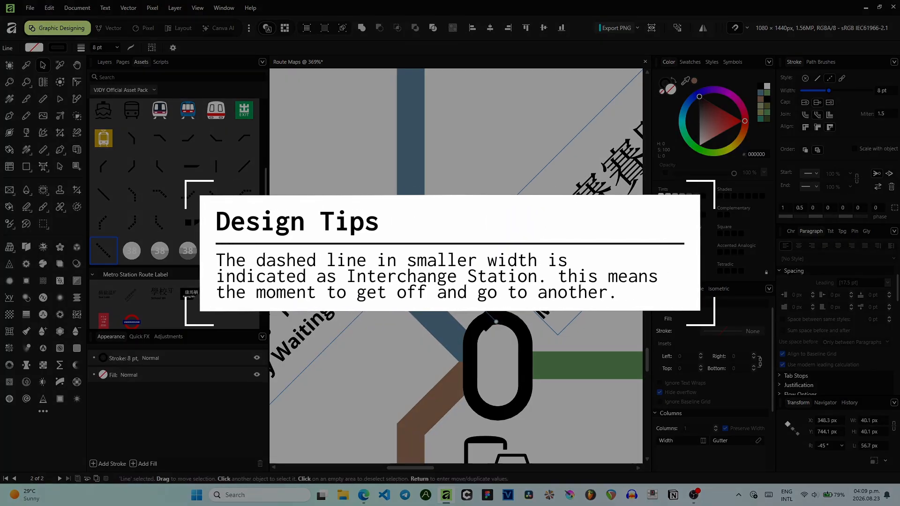
left_click_drag(462, 287, 459, 289)
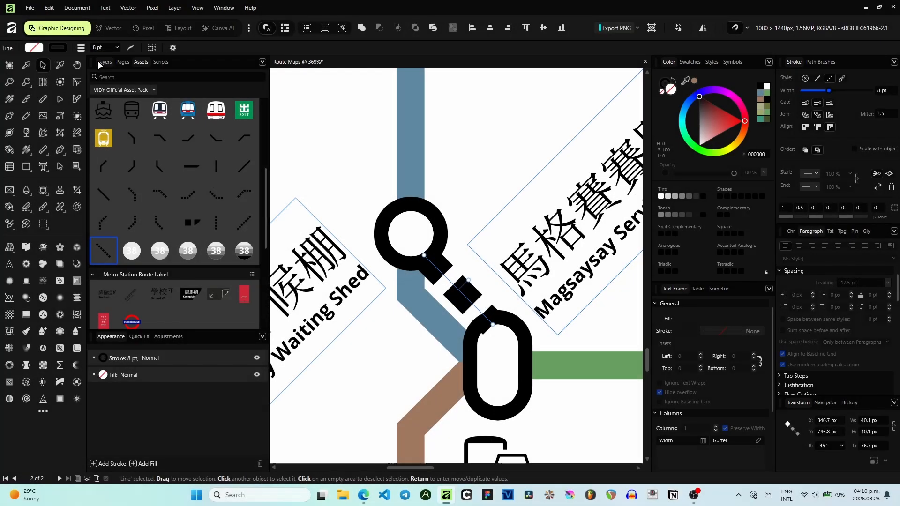
- Move the dashed interchange line lower in the layer order, beneath the station rings
left_click(98, 61)
left_click_drag(131, 94, 154, 162)
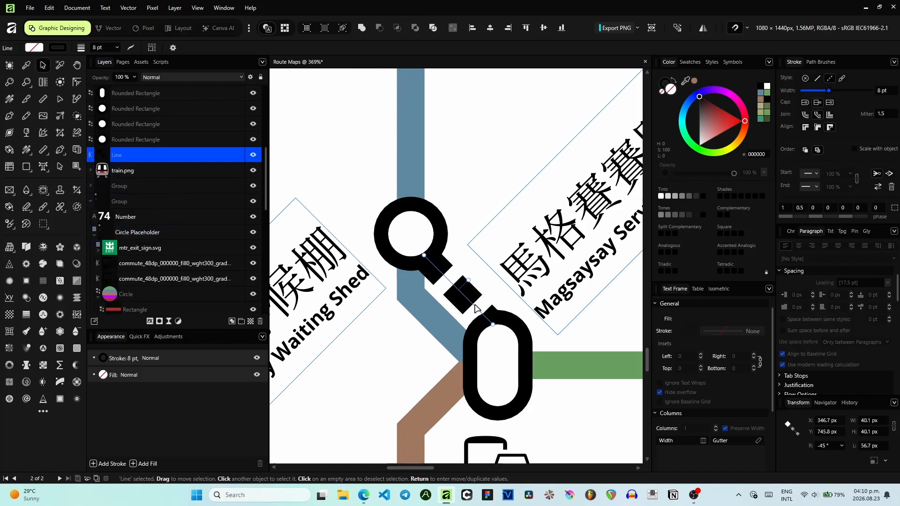
left_click(367, 170)
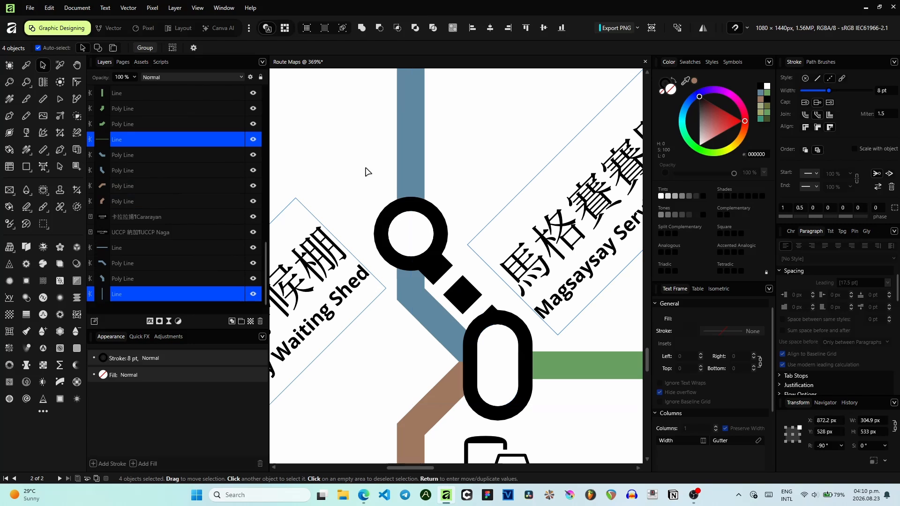
left_click(366, 171)
- Set the dashed interchange line's stroke width to 4 pt
scroll(366, 171, "down", 2)
scroll(424, 258, "up", 5)
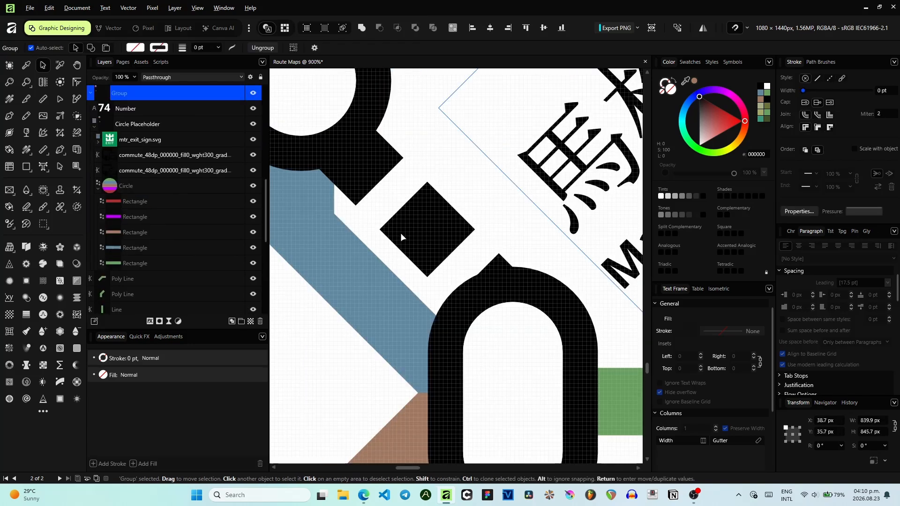
scroll(404, 222, "down", 5)
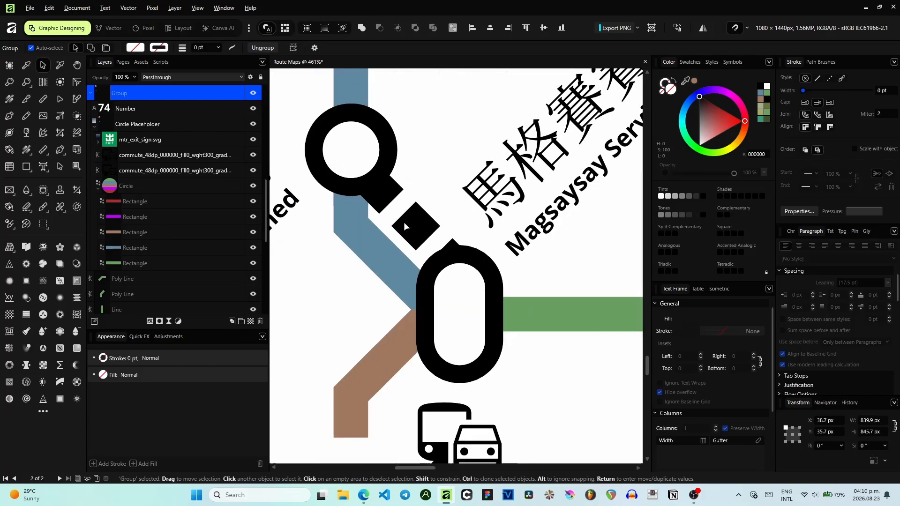
scroll(479, 141, "down", 1)
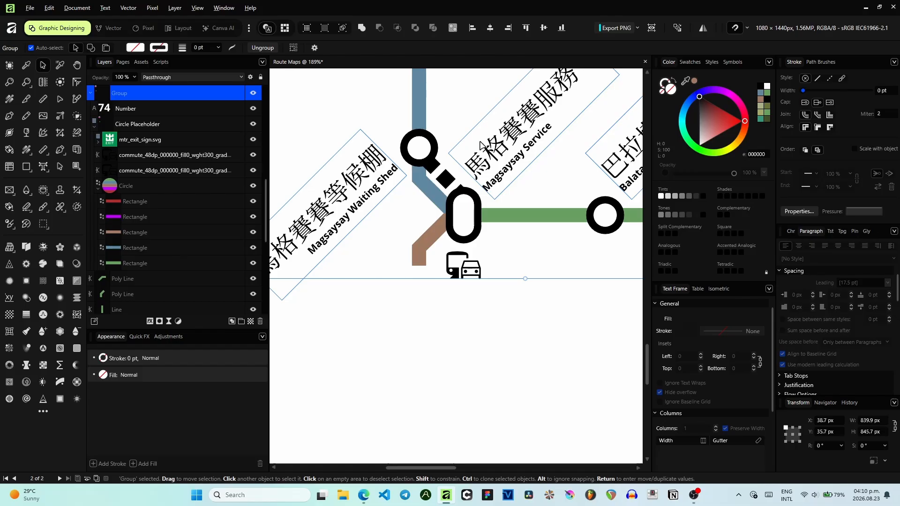
scroll(415, 369, "up", 2)
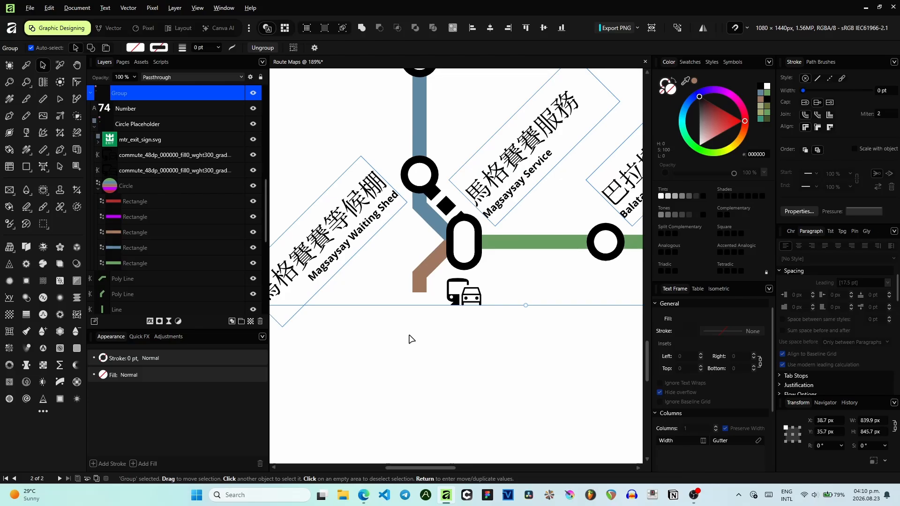
scroll(412, 339, "up", 2)
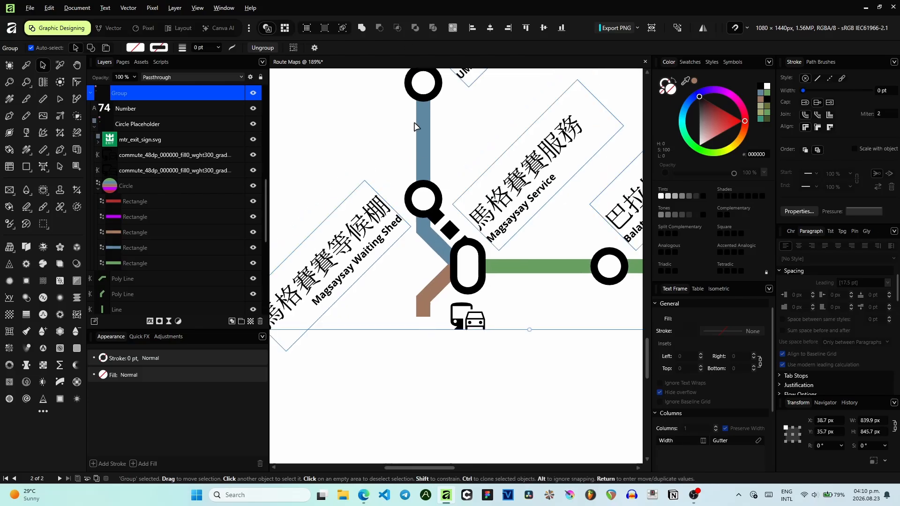
left_click_drag(417, 134, 421, 246)
scroll(420, 249, "down", 1)
left_click_drag(396, 203, 459, 305)
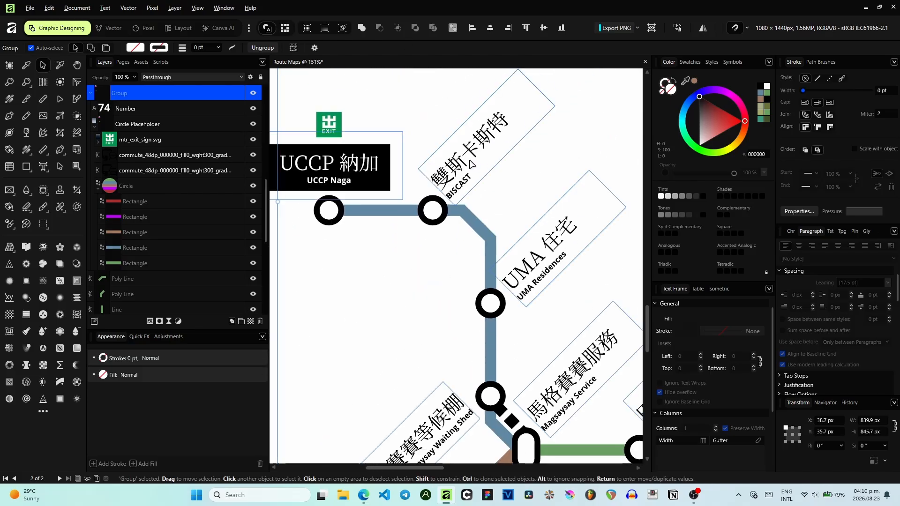
scroll(472, 165, "down", 5)
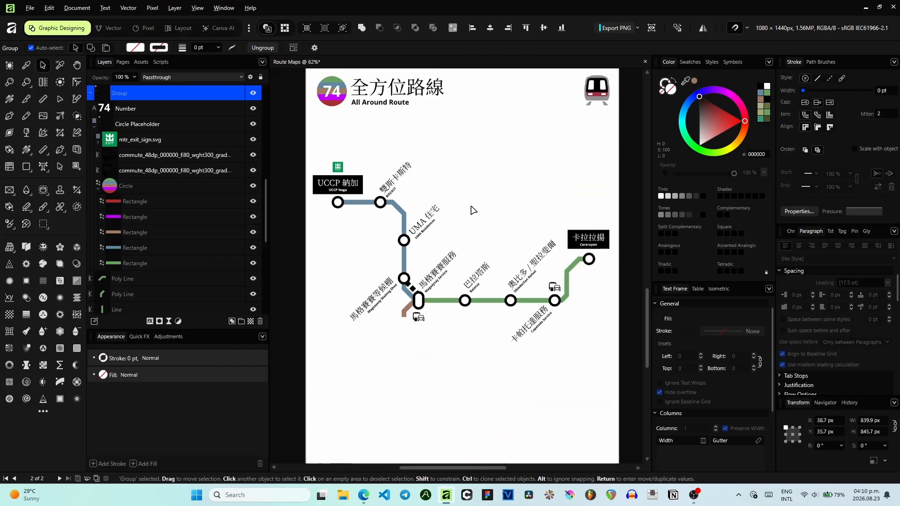
scroll(499, 166, "down", 1)
left_click_drag(498, 166, 491, 190)
left_click(610, 201)
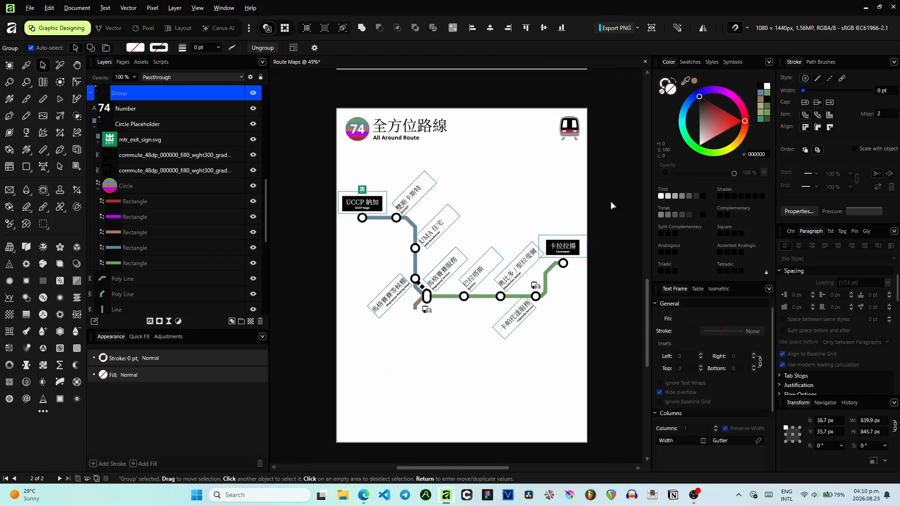
scroll(610, 201, "up", 1)
left_click_drag(570, 199, 599, 173)
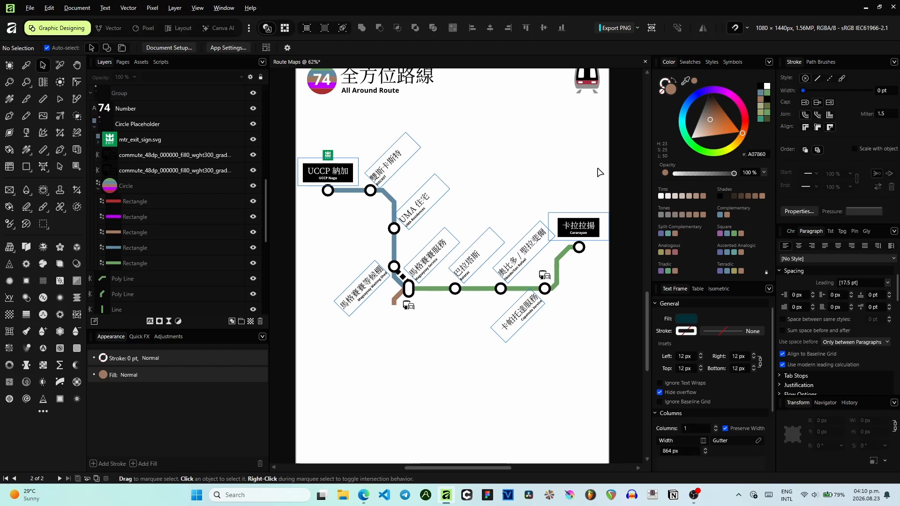
left_click(146, 64)
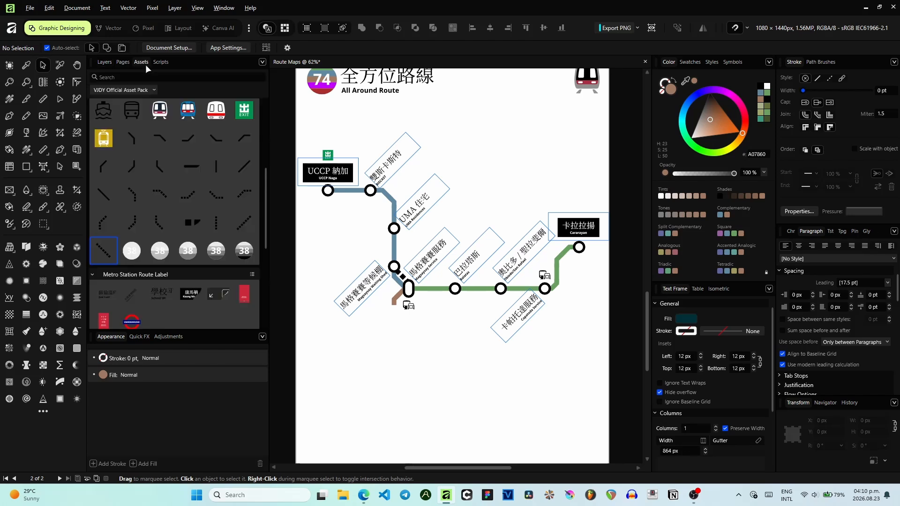
scroll(210, 192, "up", 5)
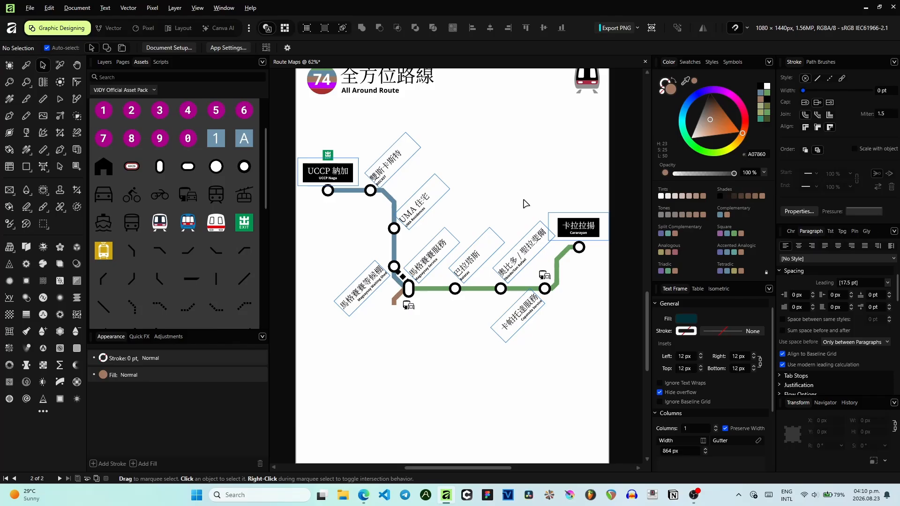
scroll(402, 270, "up", 6)
left_click(398, 295)
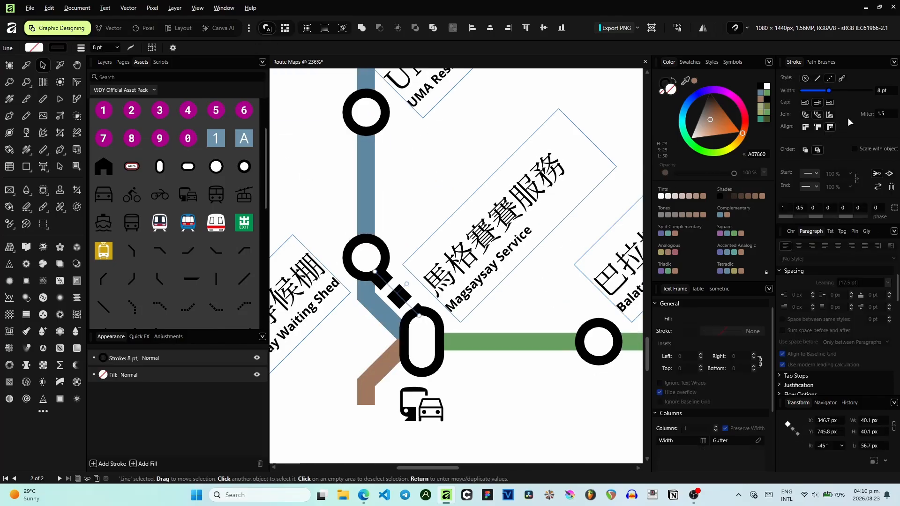
left_click(885, 92)
type("4")
key("Return")
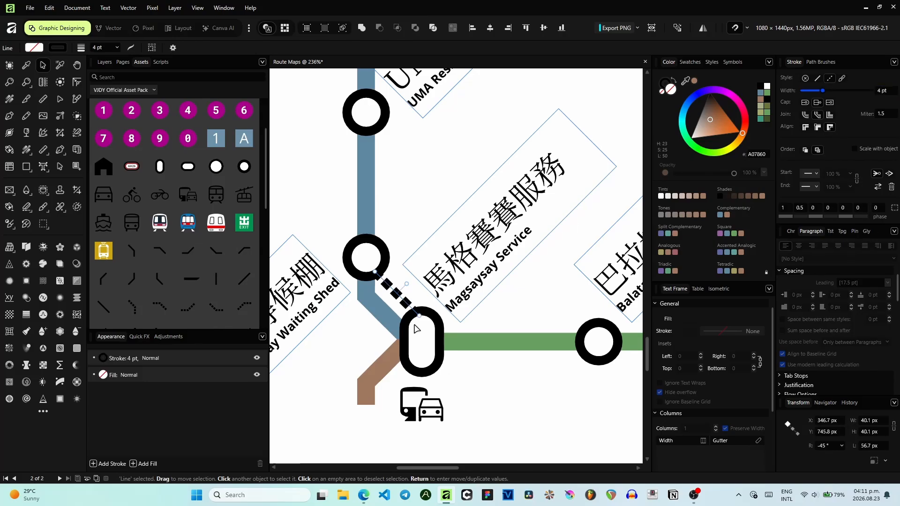
left_click(518, 346)
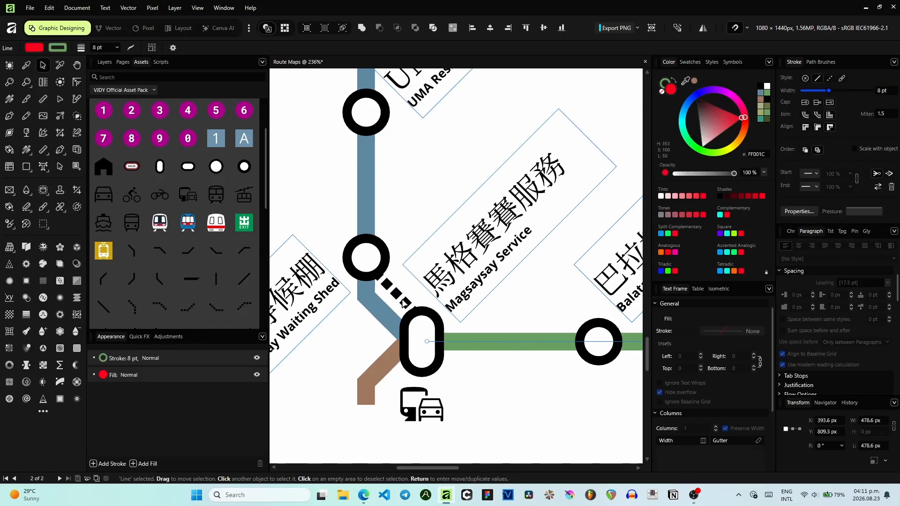
scroll(539, 372, "down", 3)
key("Escape")
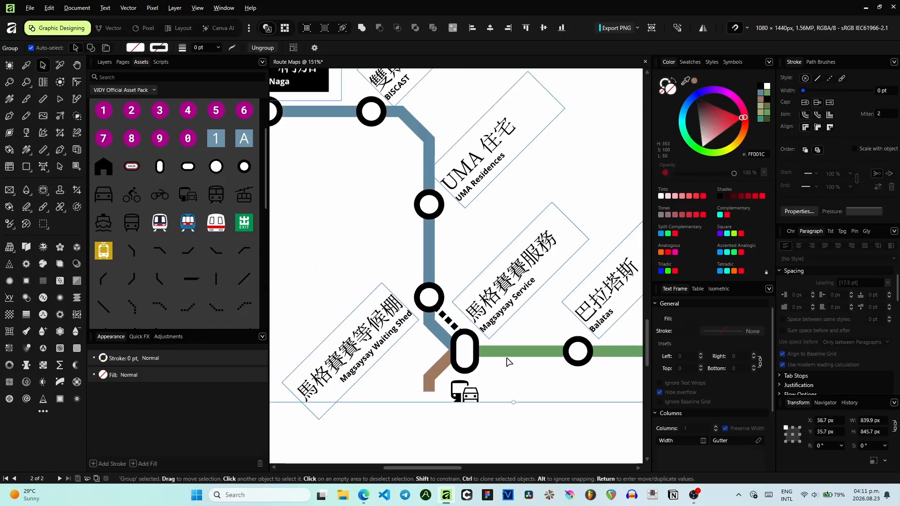
- Compare the All Around Route page with the School Weekday Route page
scroll(509, 359, "down", 1)
scroll(496, 358, "up", 2)
scroll(497, 361, "down", 7)
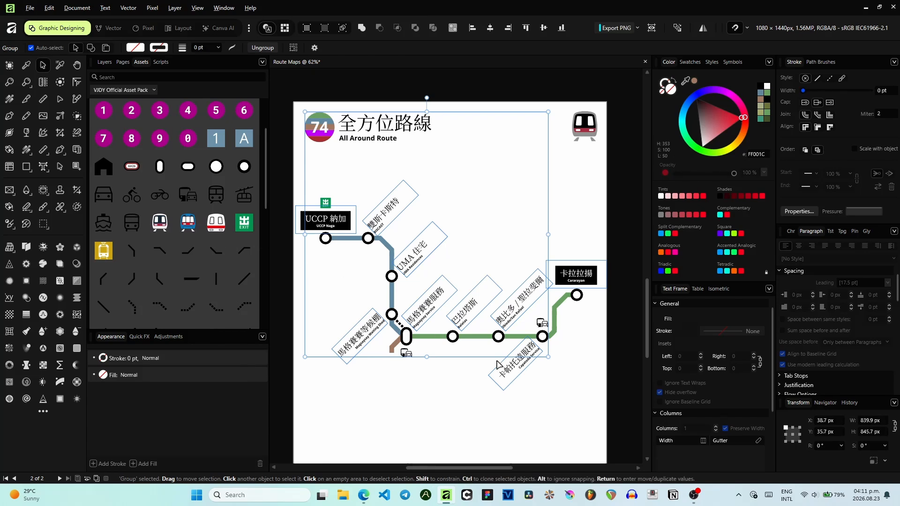
left_click(528, 396)
scroll(456, 252, "down", 1)
scroll(456, 253, "down", 1)
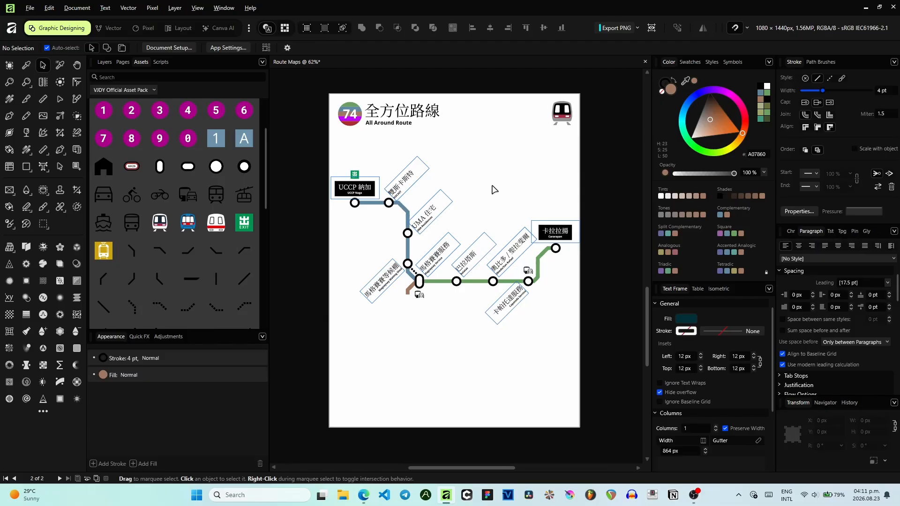
scroll(493, 189, "up", 1)
left_click_drag(493, 149, 469, 287)
scroll(469, 278, "down", 1)
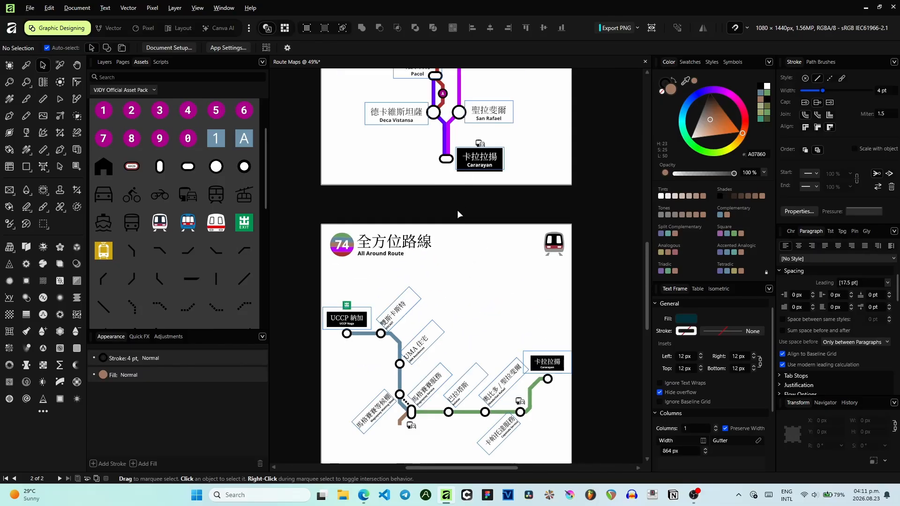
scroll(458, 216, "up", 5)
scroll(435, 243, "up", 1)
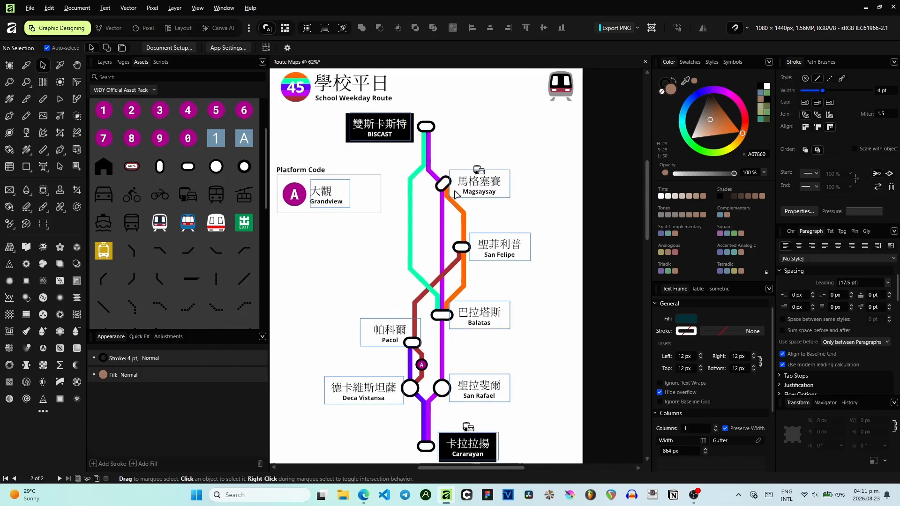
scroll(403, 165, "down", 1)
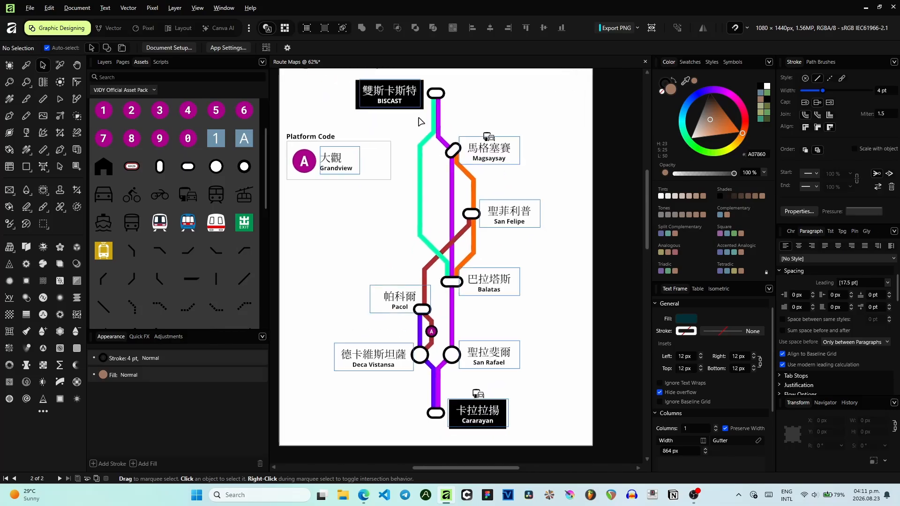
scroll(417, 140, "down", 2)
scroll(425, 183, "up", 2)
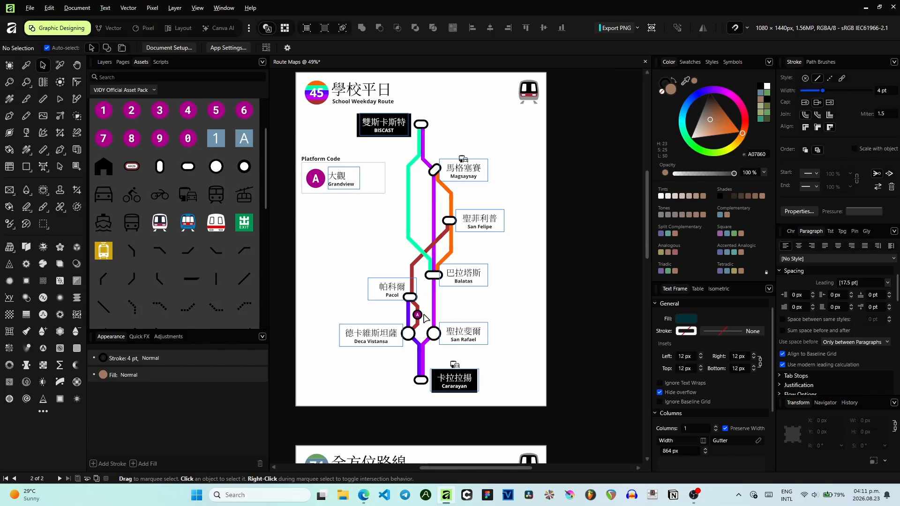
scroll(420, 330, "down", 6)
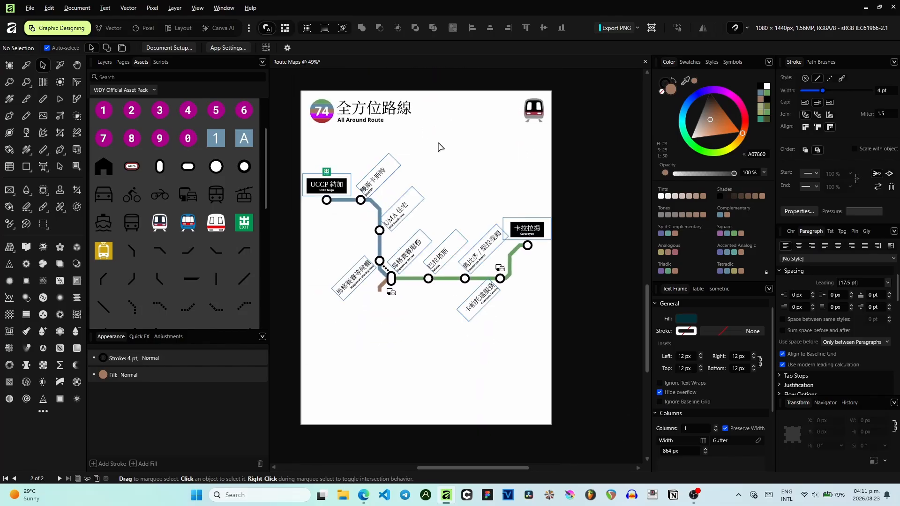
scroll(191, 161, "down", 5)
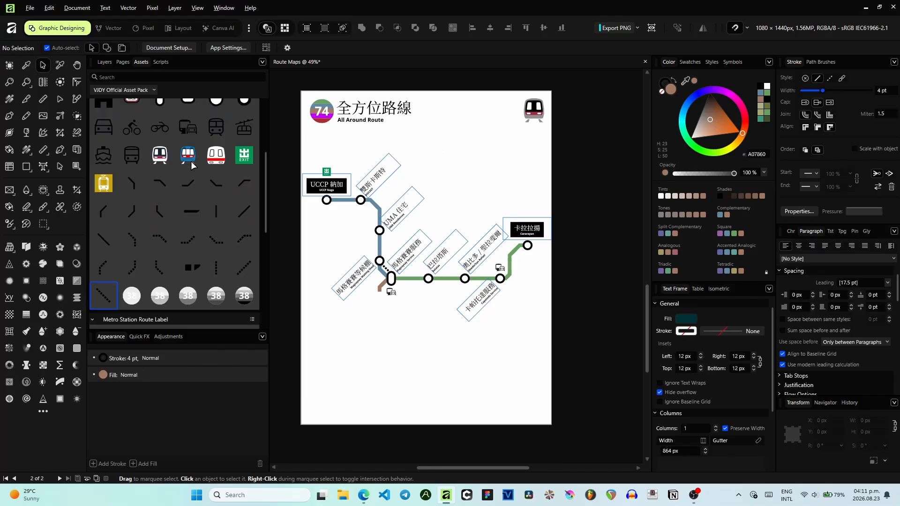
- Move the UCCP Naga station label off the page to the left
left_click(322, 189)
left_click_drag(321, 189, 187, 185)
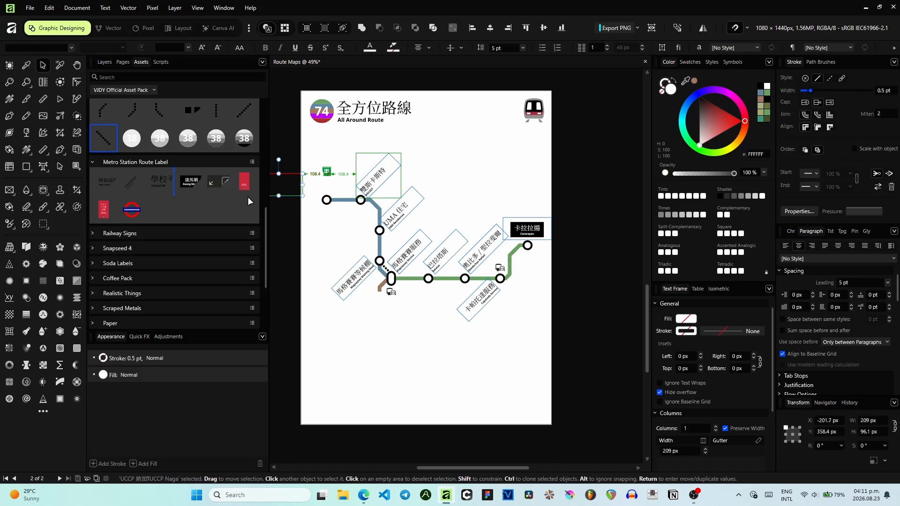